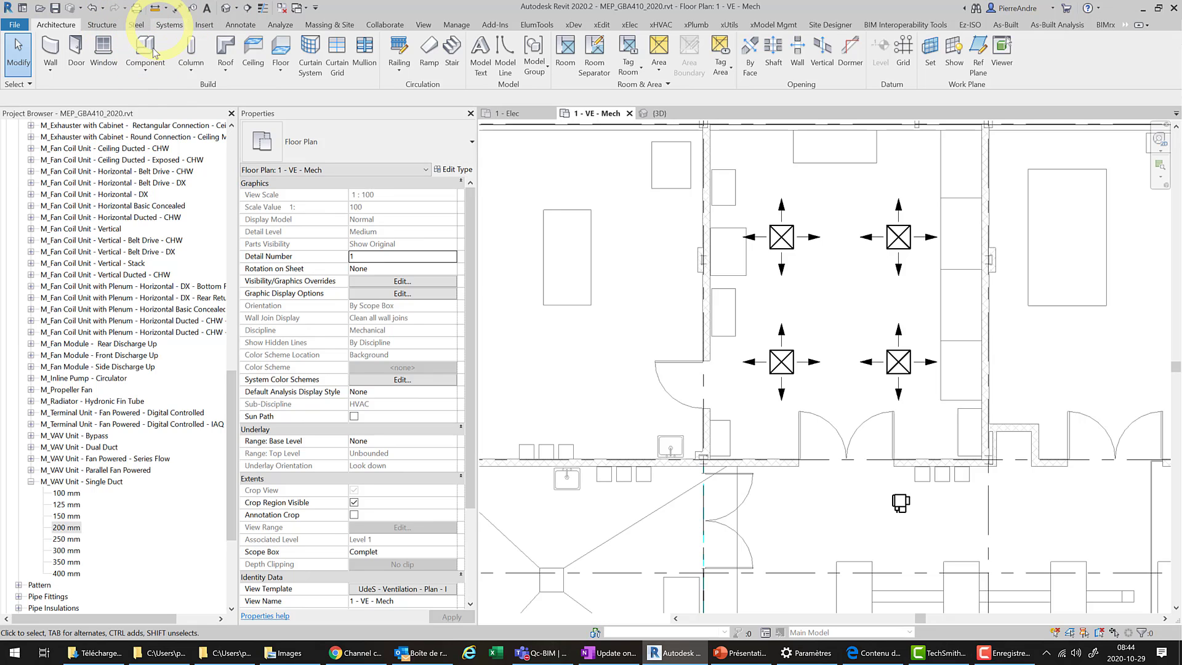
# Start placing a duct using the Rectangular Duct type Radius Elbows 1.0 D / Taps
pyautogui.click(169, 25)
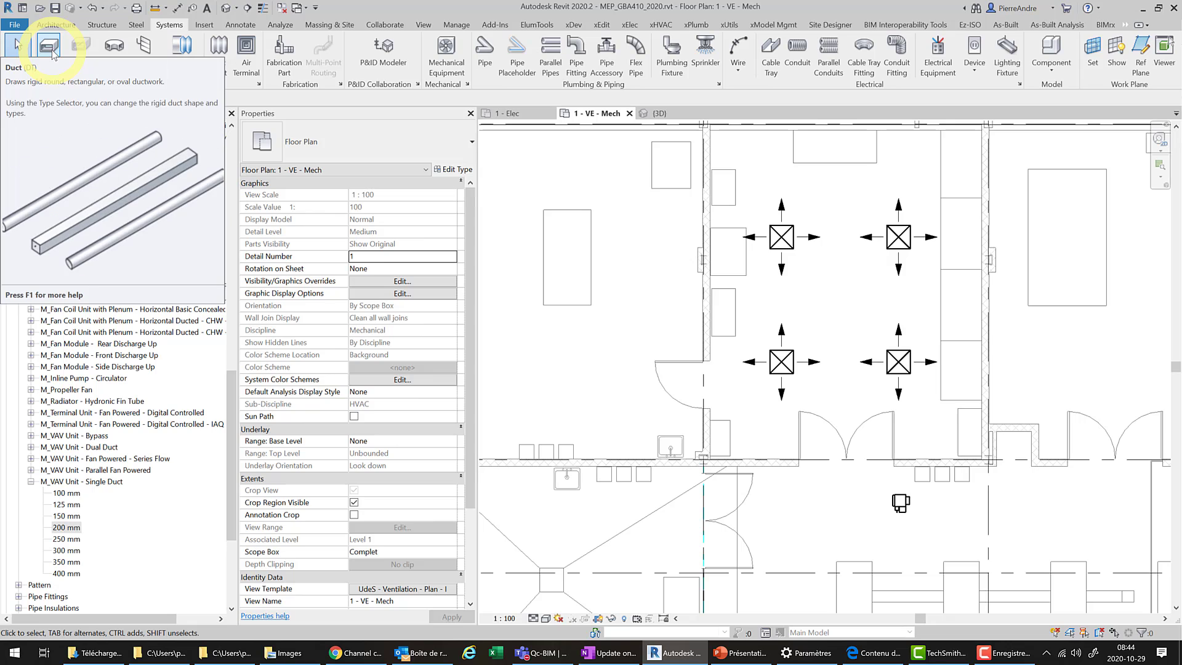
pyautogui.click(668, 280)
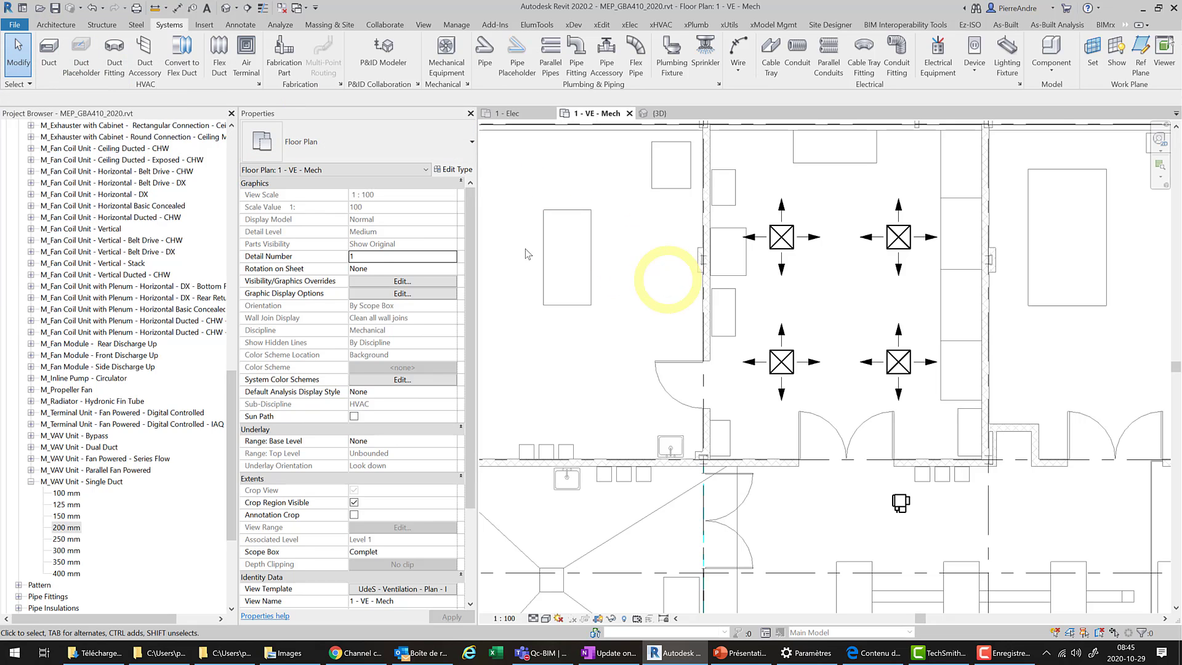
pyautogui.press('t')
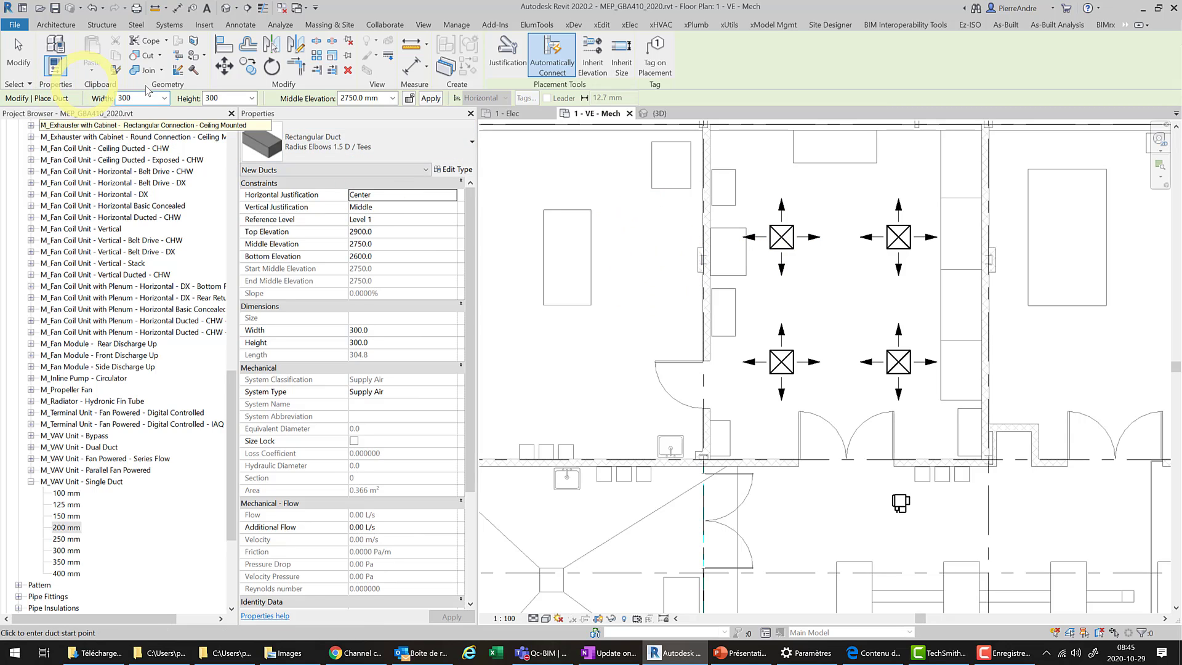
pyautogui.click(302, 140)
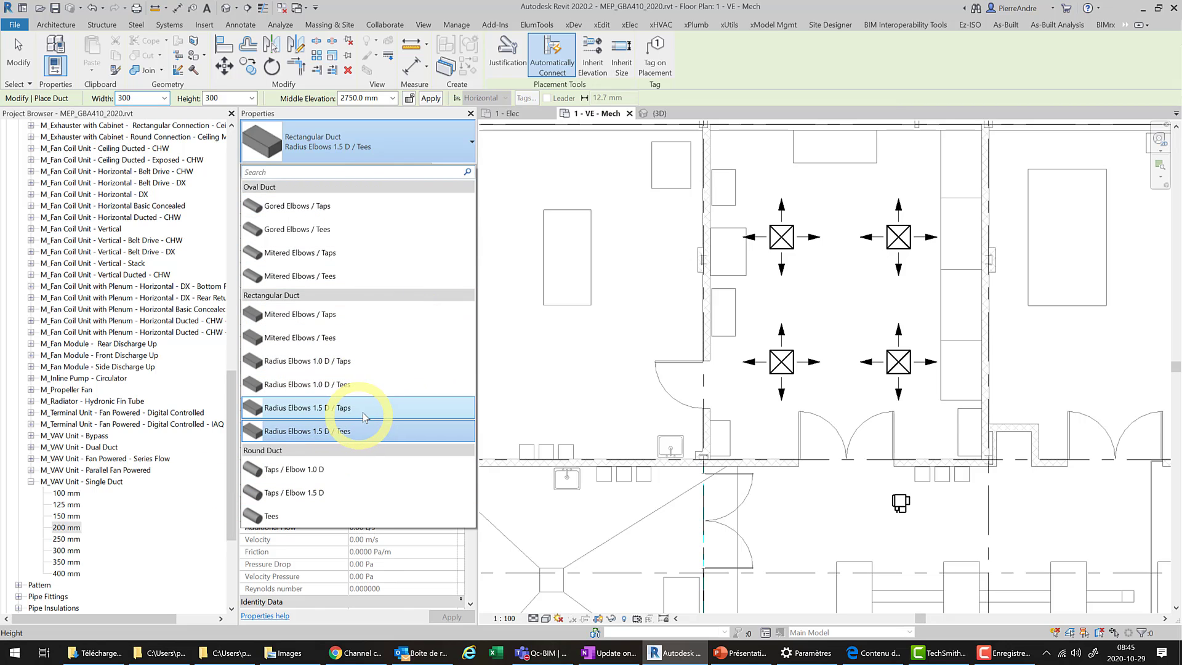
pyautogui.click(341, 361)
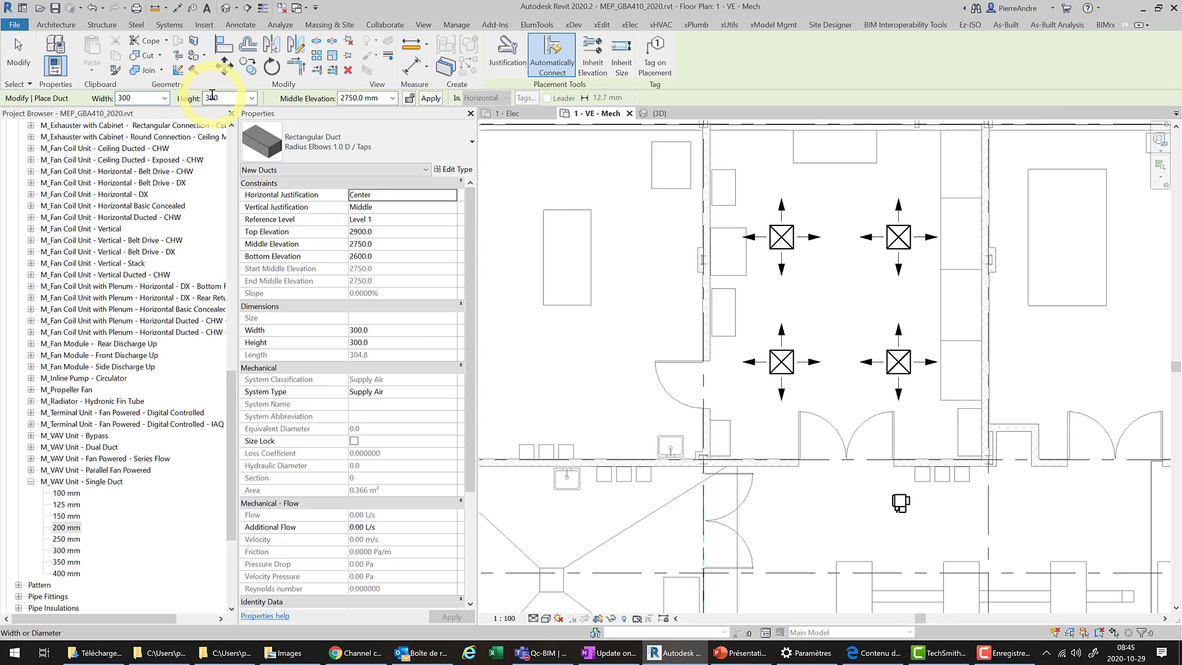
# Set the new duct's height to 200 and its middle elevation to 10'
pyautogui.click(227, 99)
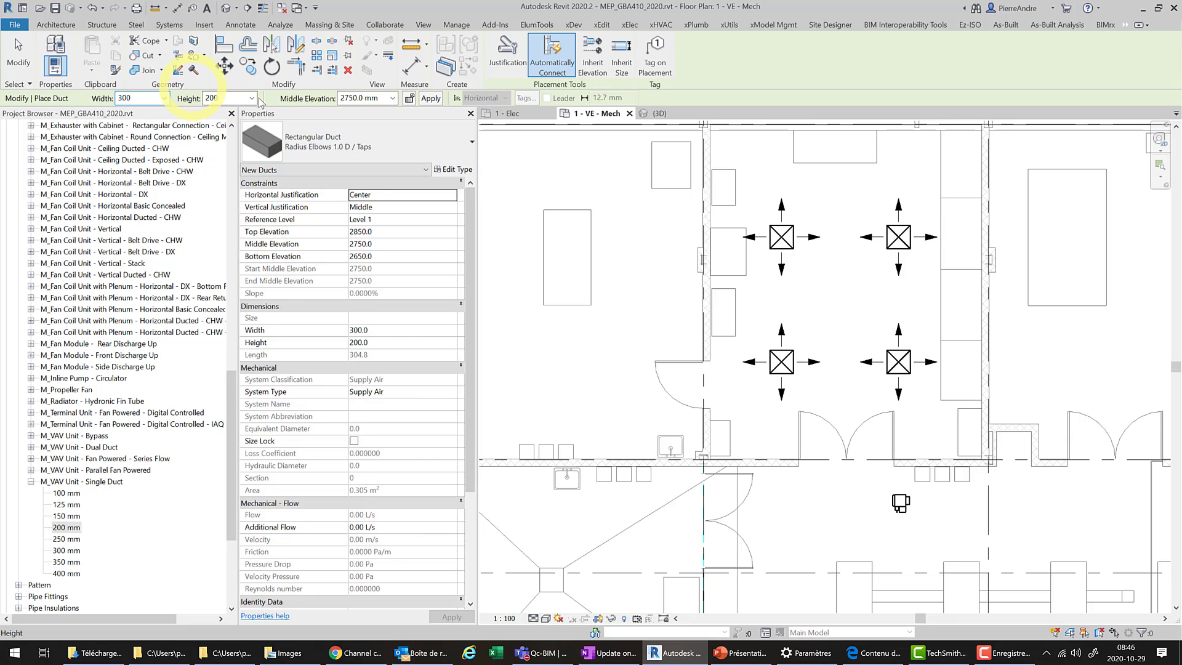
pyautogui.click(382, 98)
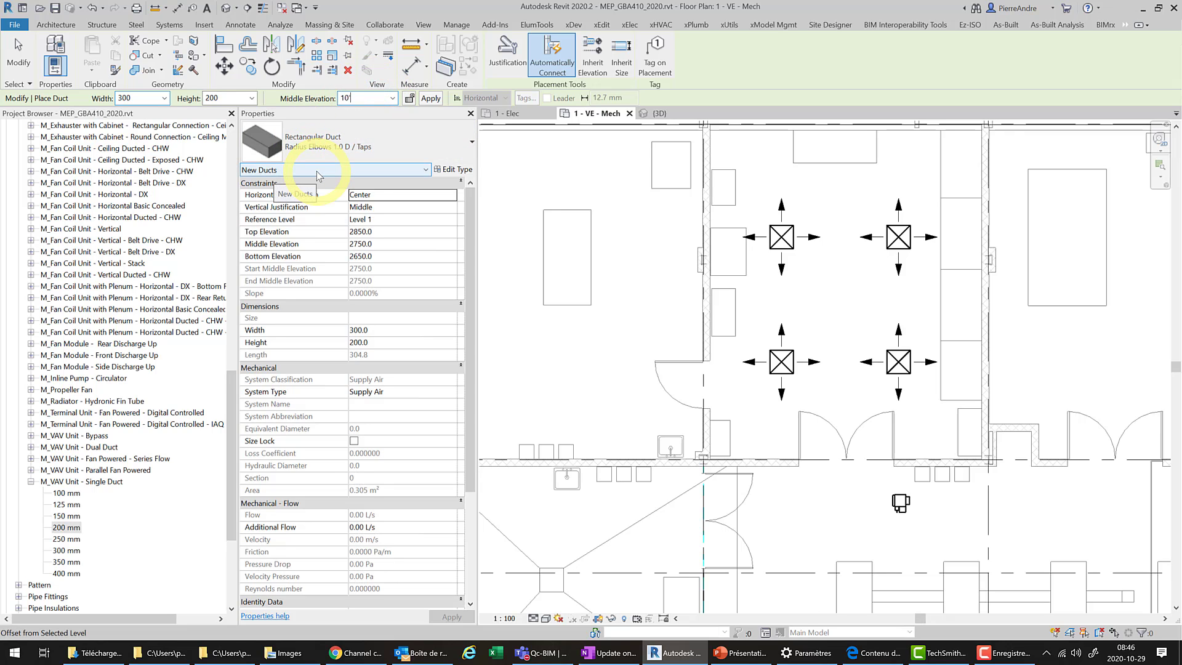
pyautogui.write("10'")
pyautogui.press('Return')
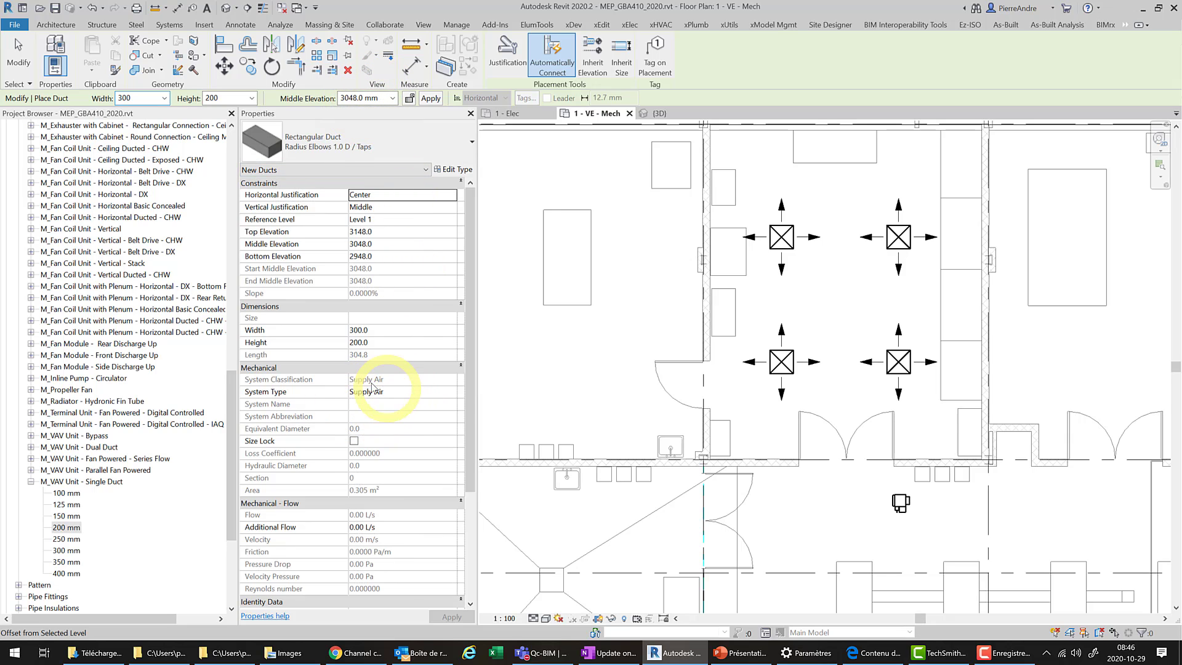
# Choose Supply Air as the system type for the new duct
pyautogui.click(445, 394)
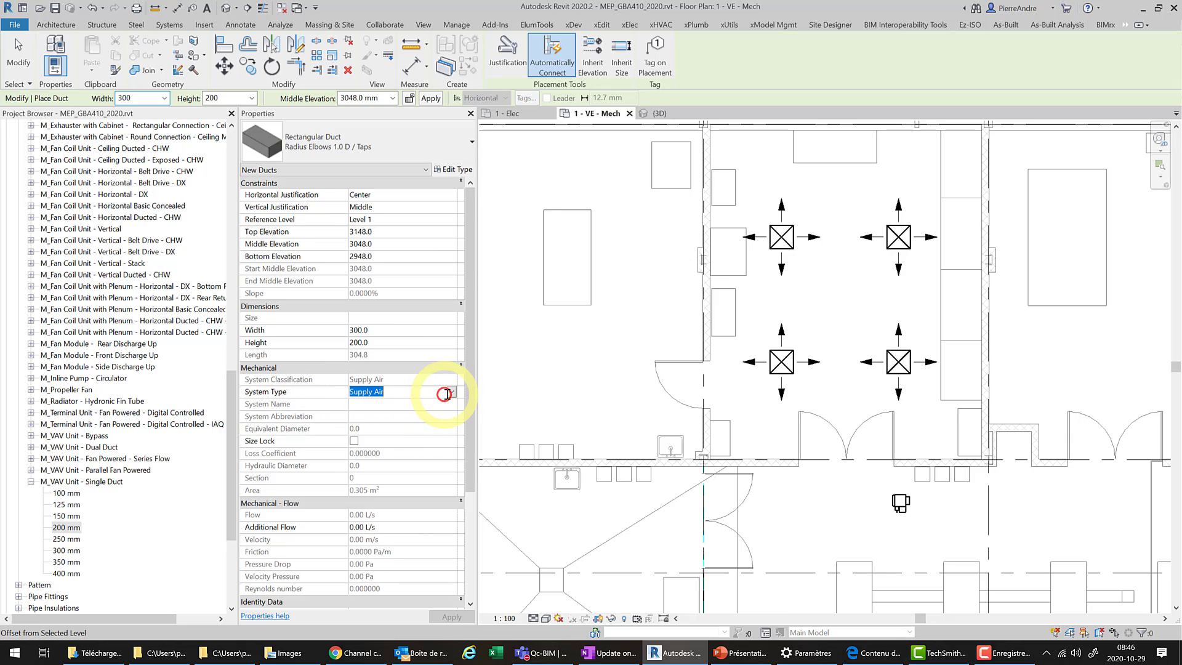
pyautogui.click(452, 393)
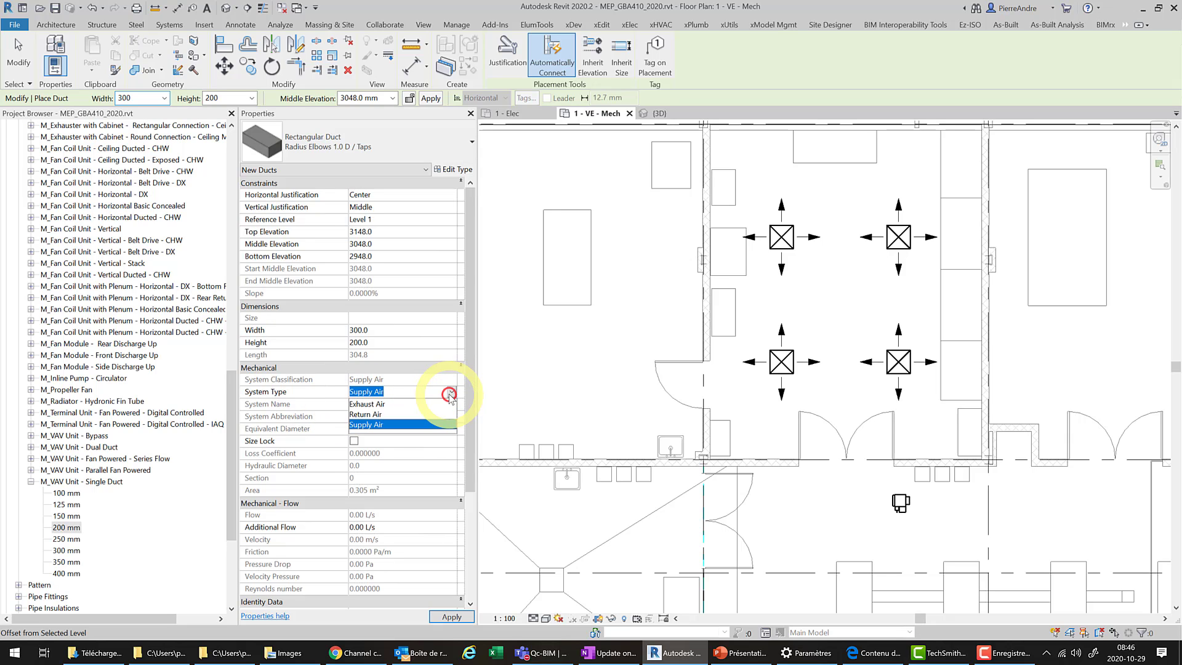
pyautogui.click(405, 425)
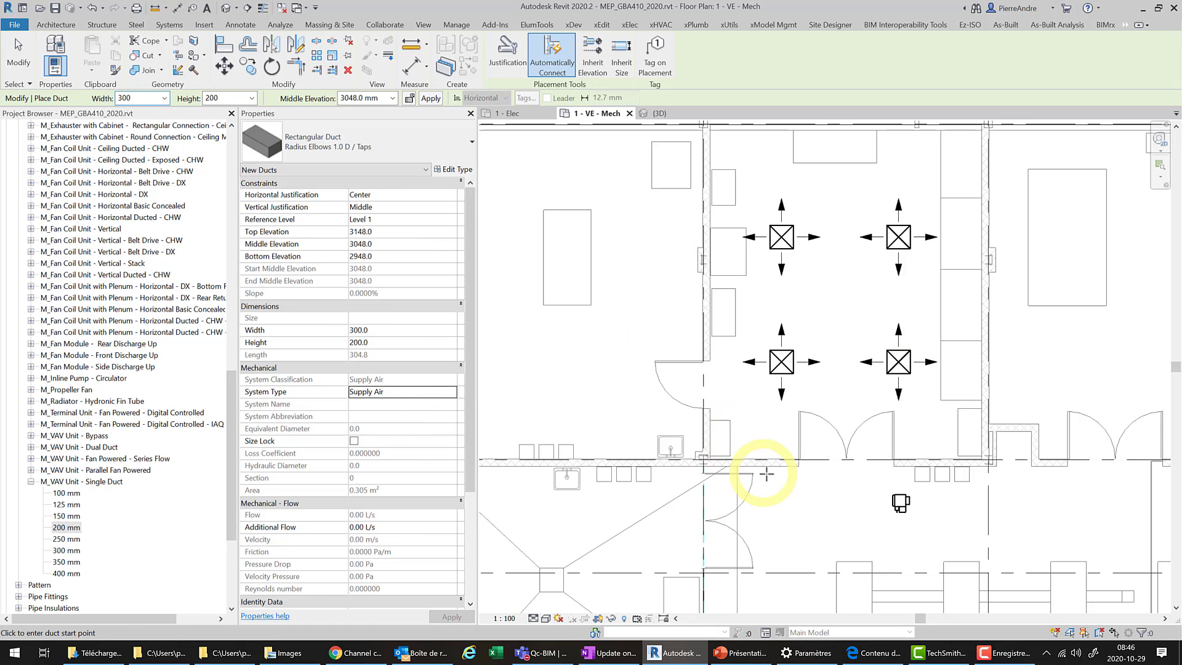
# Draw the duct from the corridor about 5400 mm up between the diffusers, left, about 2200 mm up along the wall, and left into the adjacent room
pyautogui.click(851, 507)
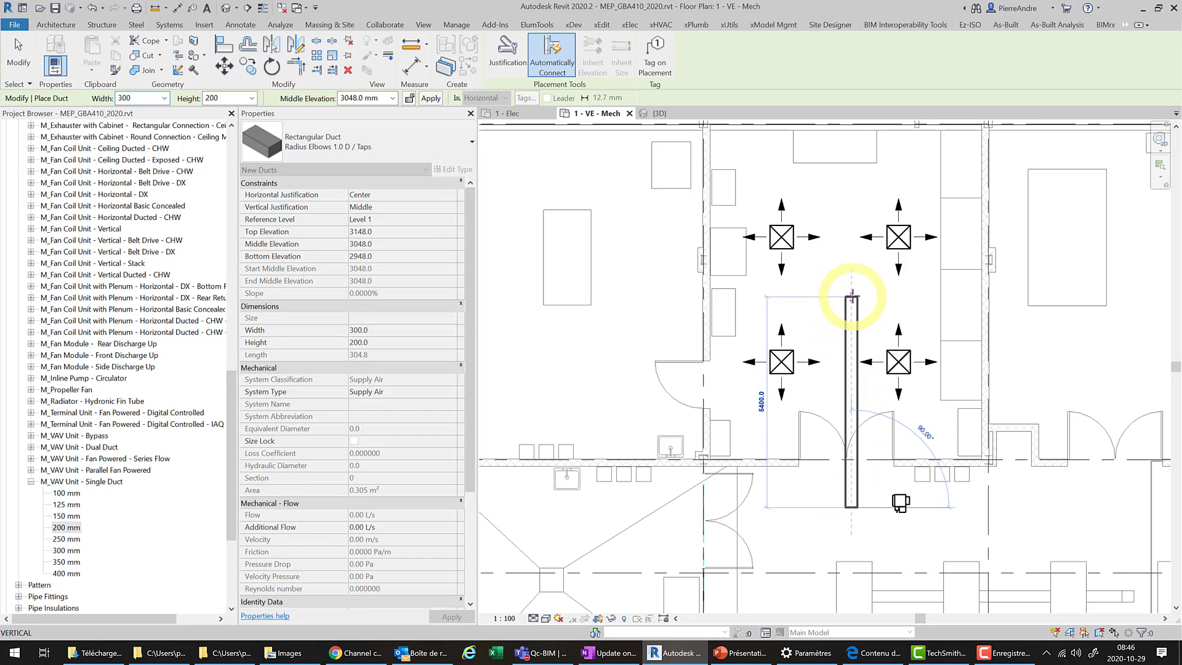
pyautogui.click(851, 297)
pyautogui.click(721, 297)
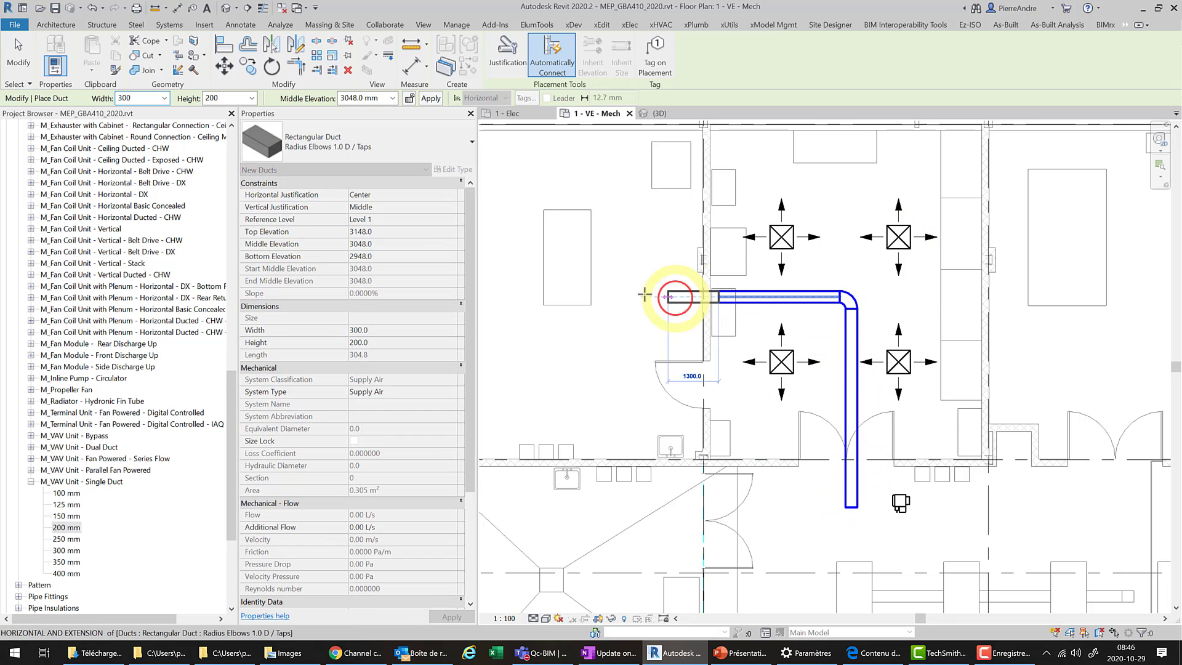
pyautogui.click(713, 211)
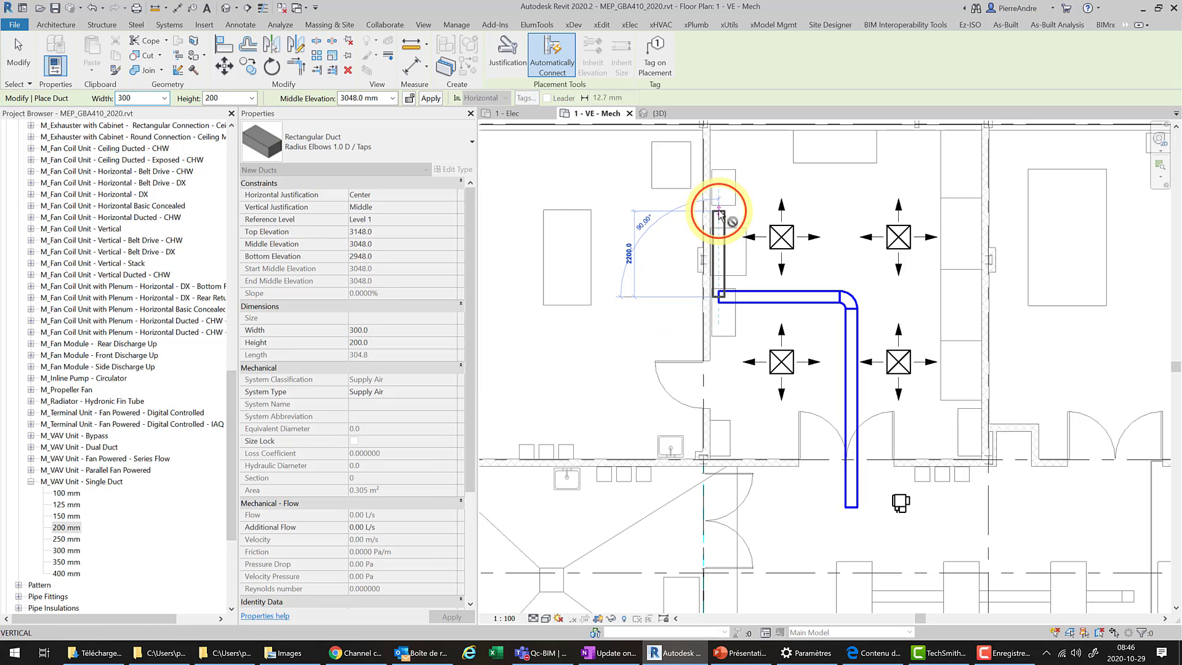
pyautogui.click(638, 211)
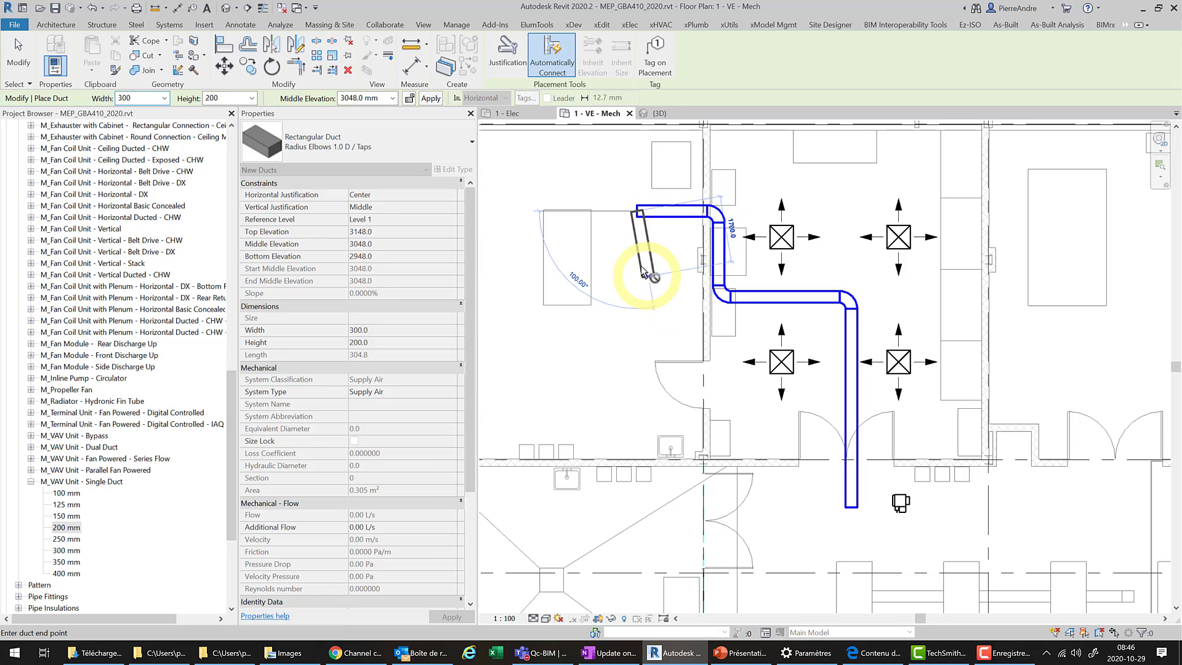
# Continue the duct about 2900 mm left at a 1828.8 mm middle elevation, and turn it down the plan at 3048 mm
pyautogui.click(376, 100)
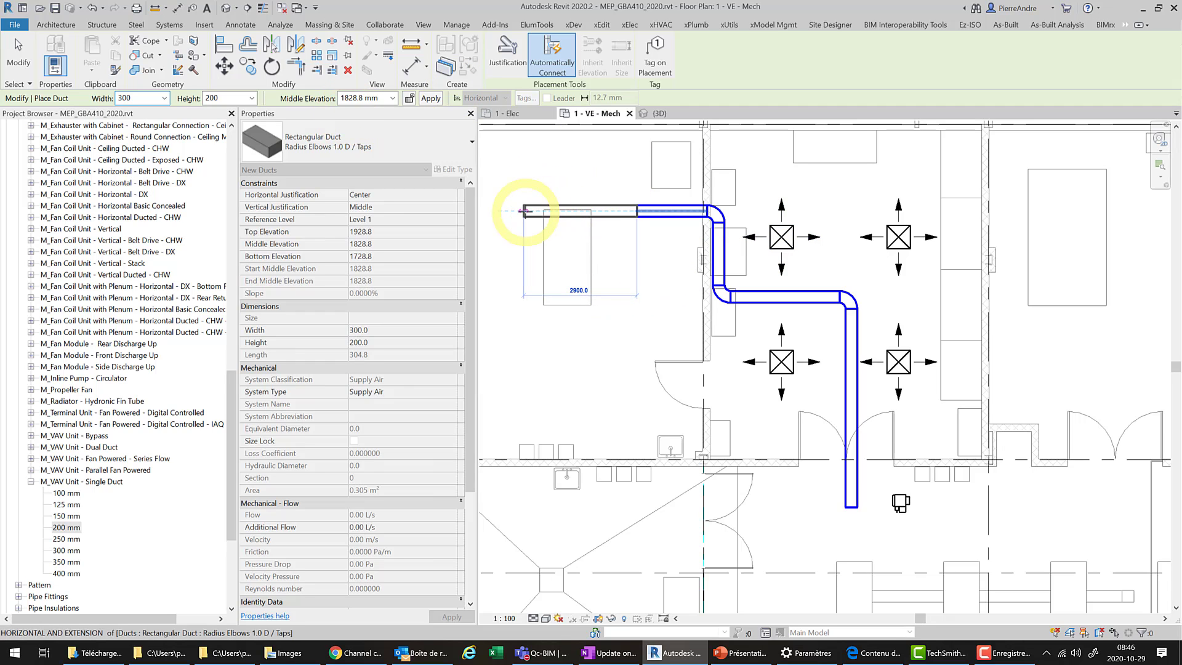
pyautogui.click(527, 214)
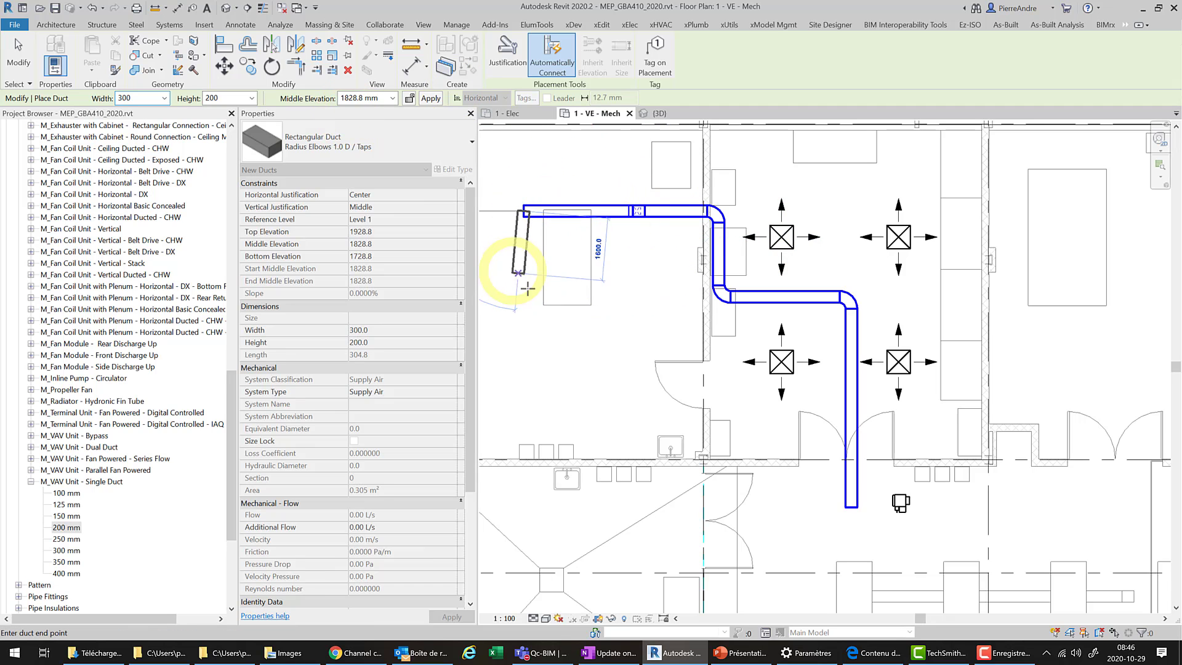
pyautogui.click(379, 99)
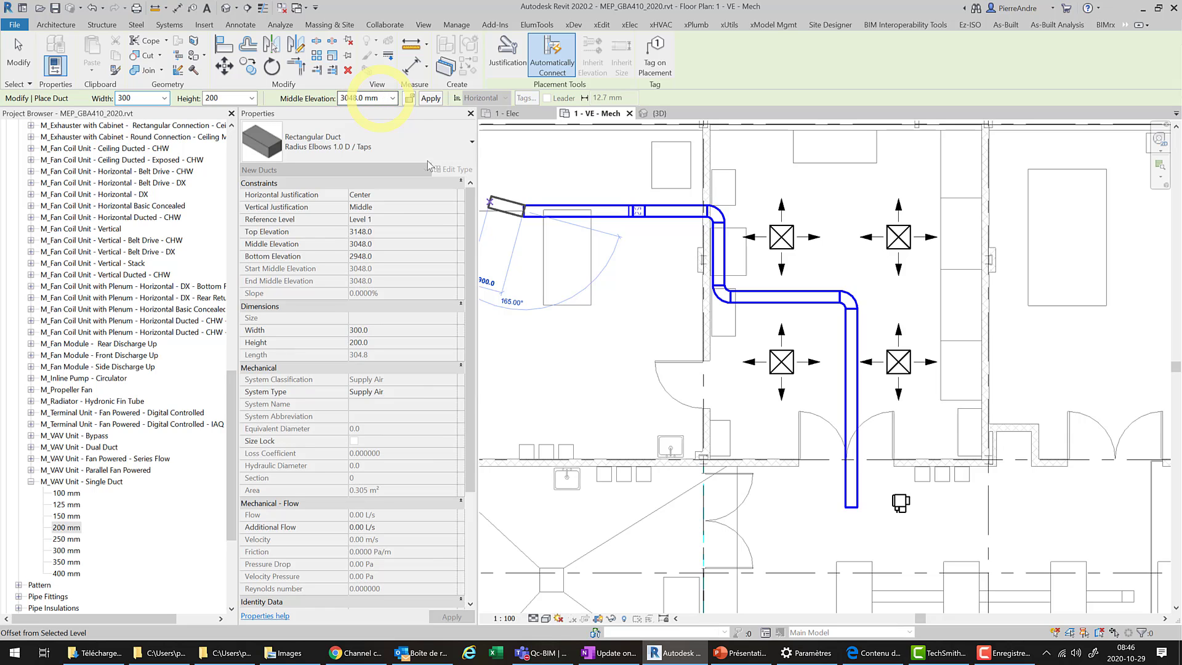
pyautogui.click(522, 345)
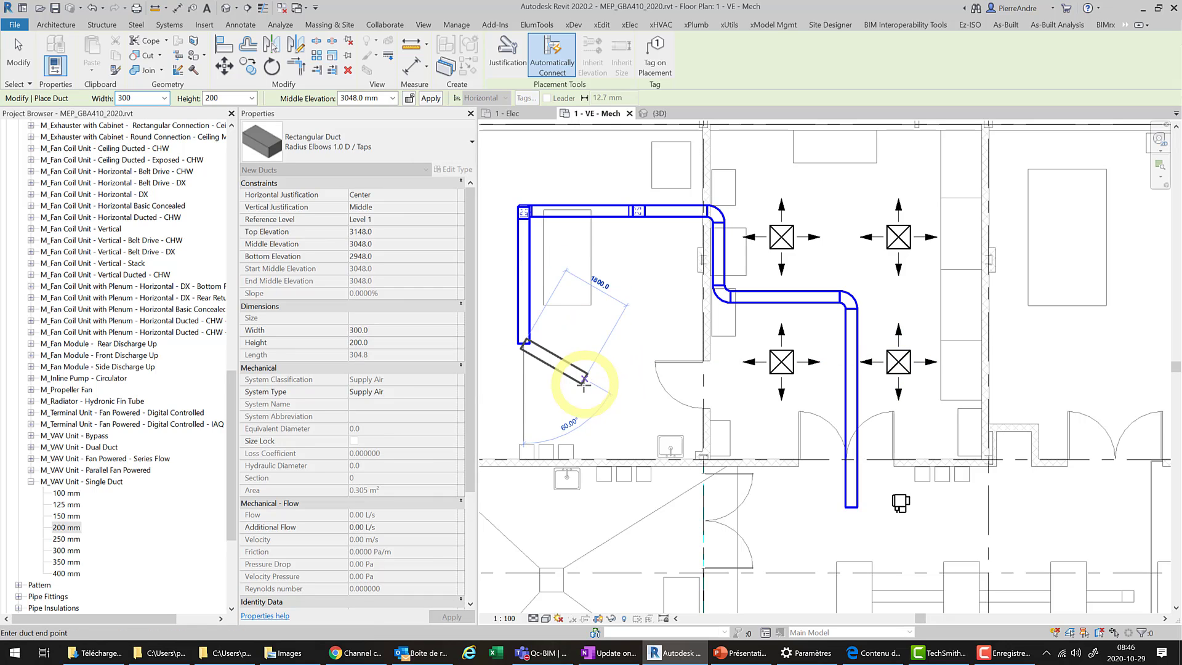
# Extend the duct diagonally down to the right, add a horizontal segment to the right, and end the run
pyautogui.click(571, 394)
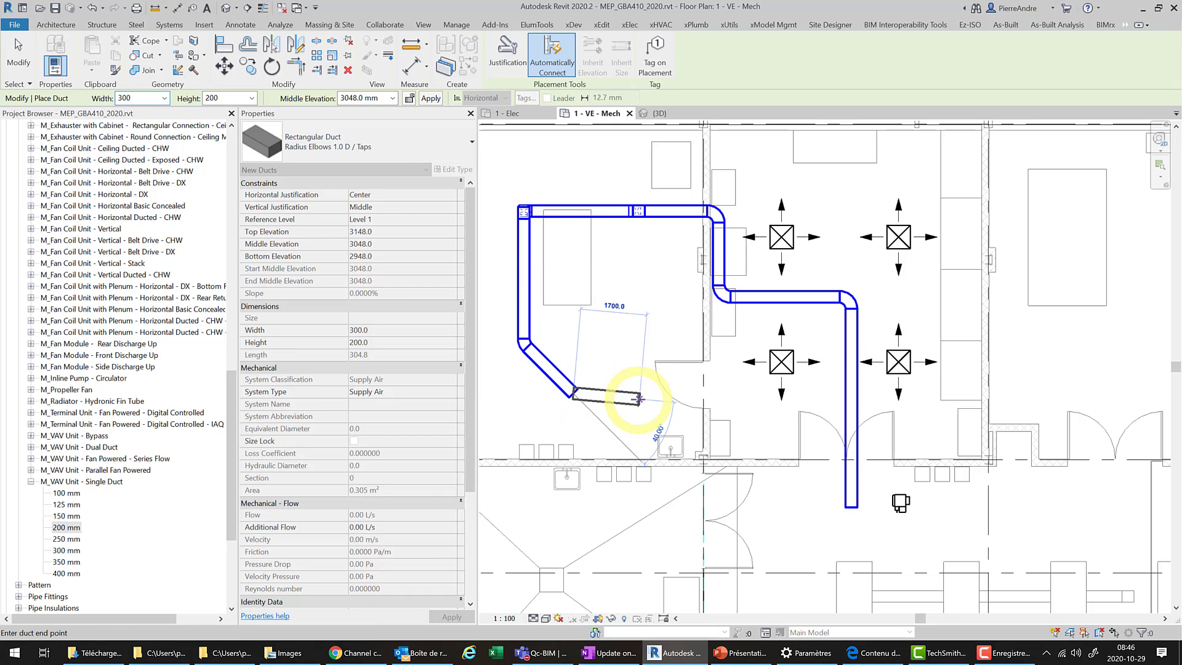
pyautogui.click(643, 394)
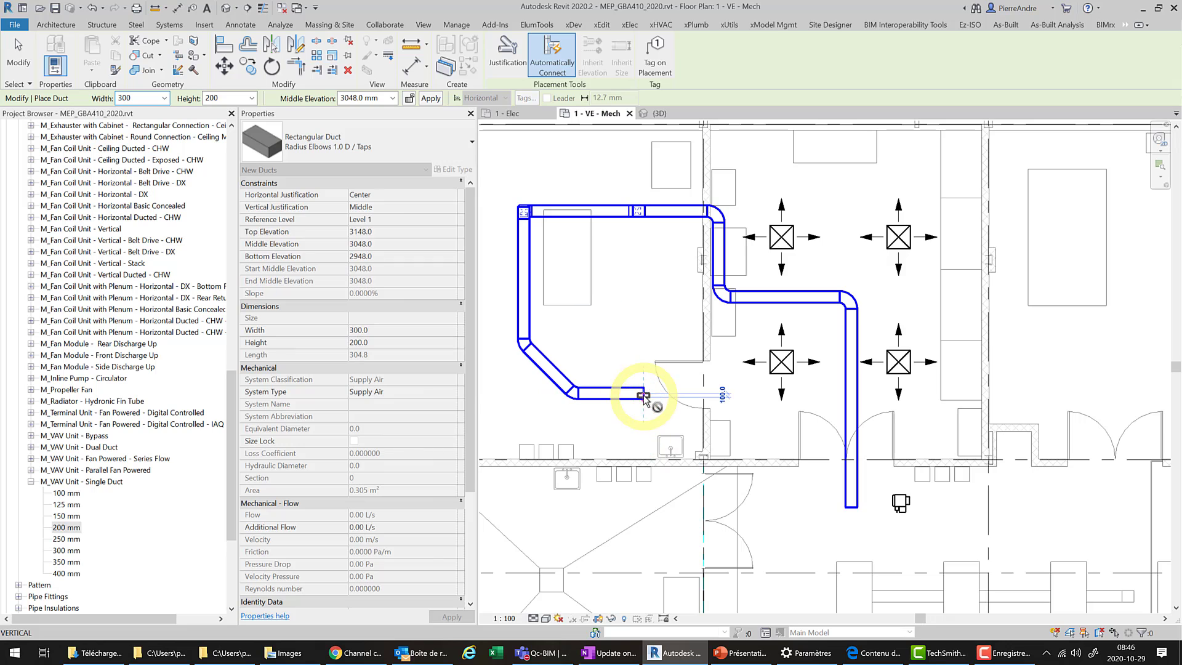
pyautogui.press('Escape')
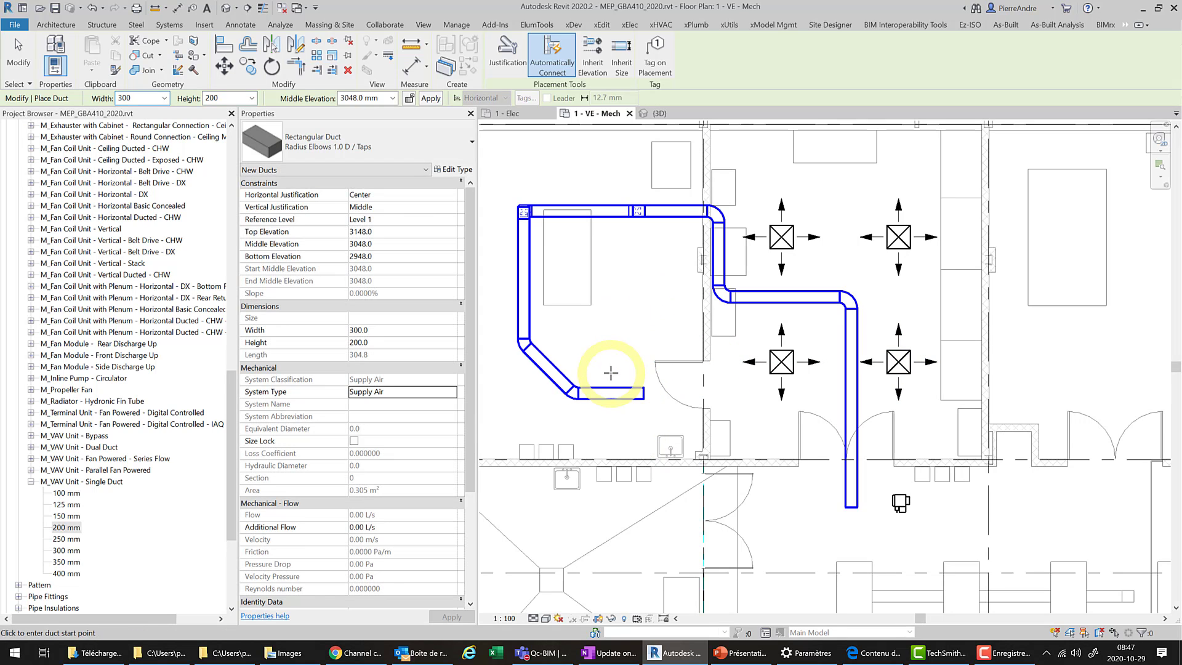
# Draw a branch duct upward from the middle of the last horizontal segment and finish duct placement
pyautogui.click(611, 388)
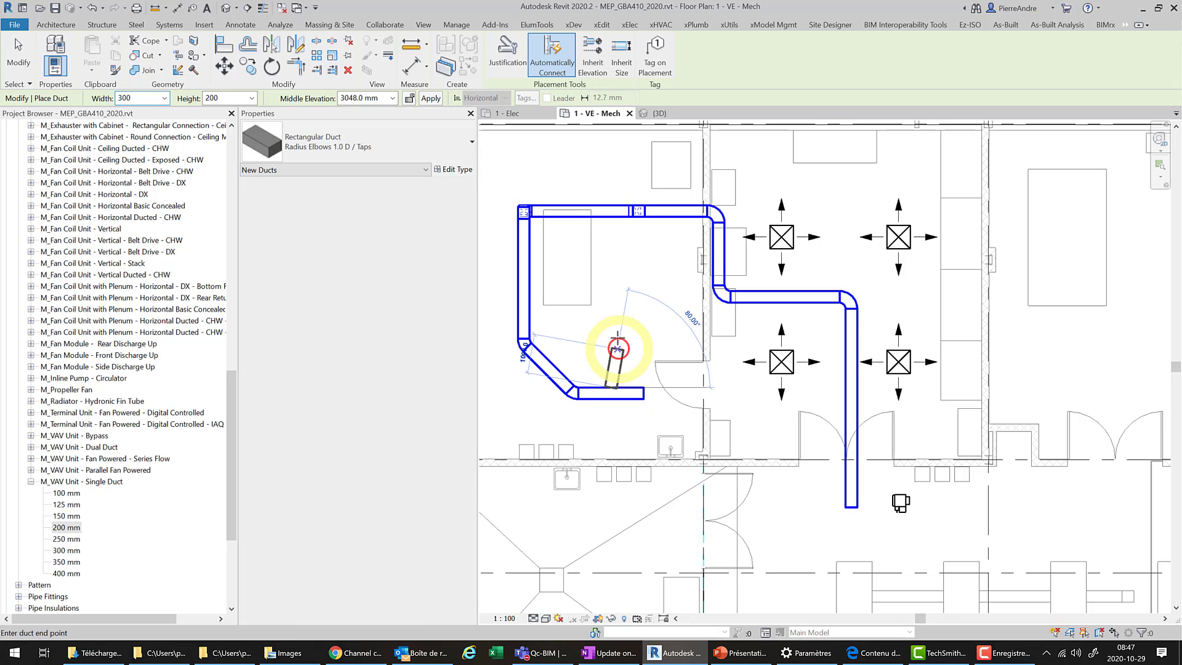
pyautogui.click(611, 321)
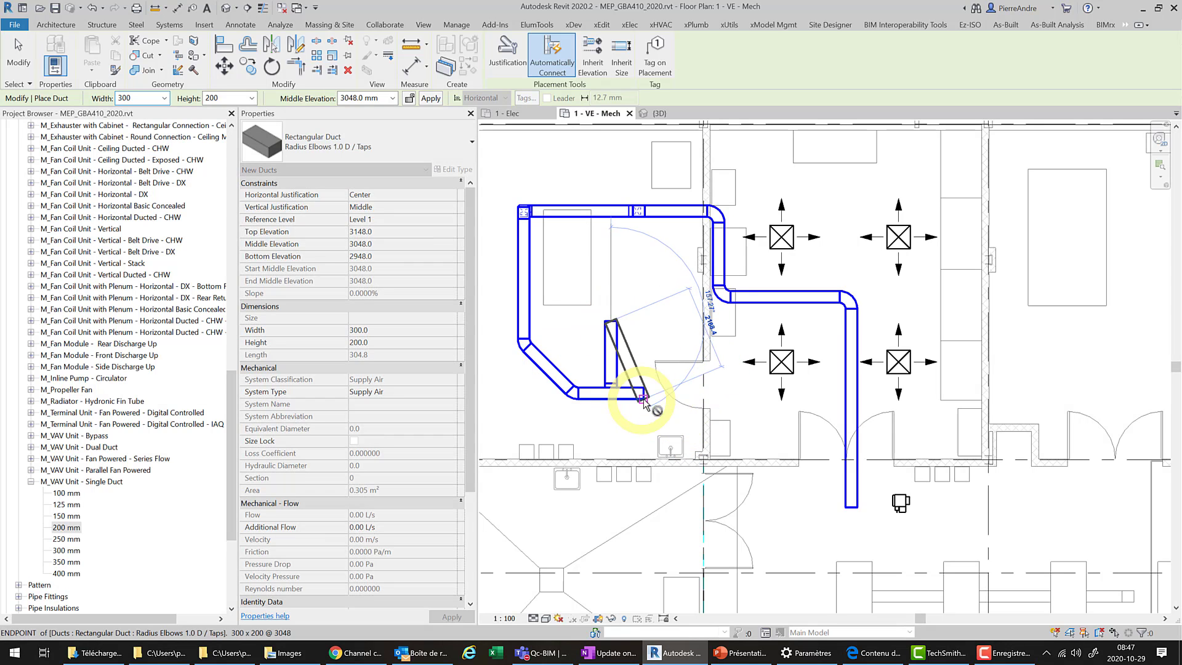
pyautogui.press('Escape')
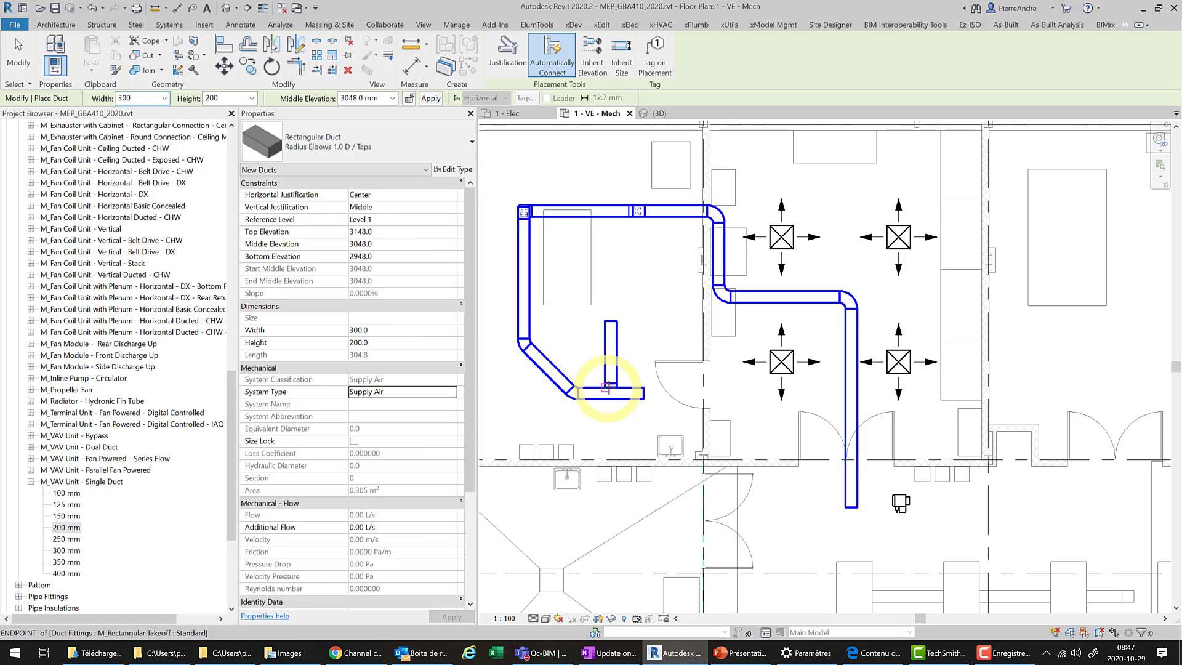
pyautogui.press('Escape')
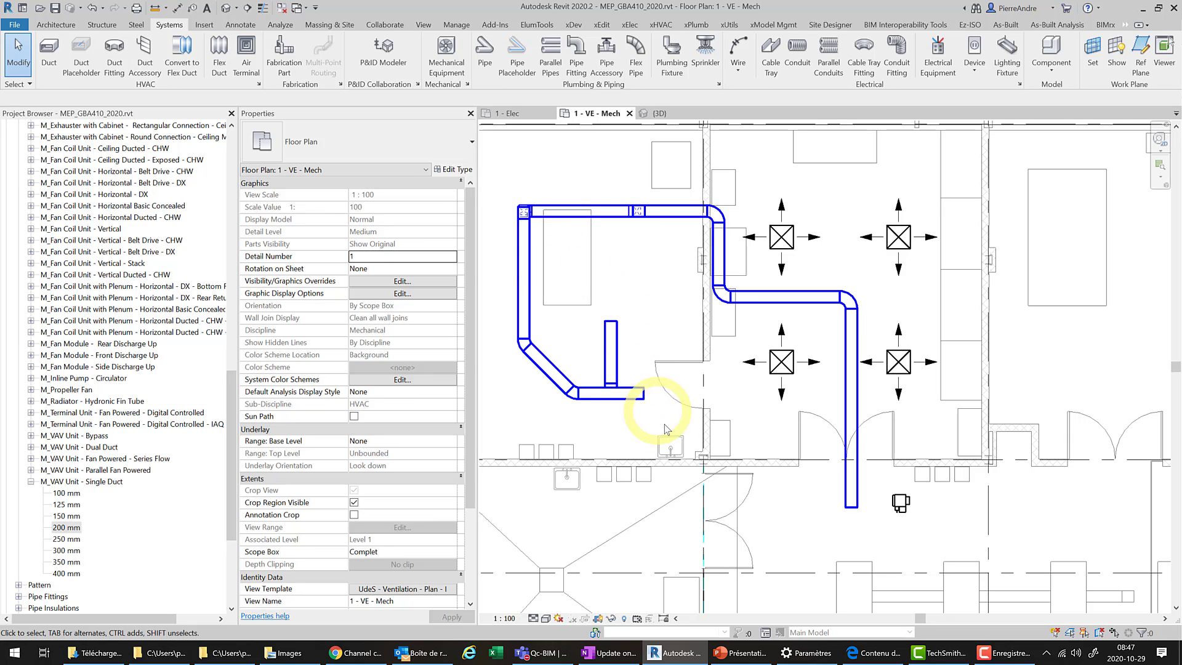
# Draw a separate 600 mm wide duct below the left room, about 2000 mm to the right and turning down the plan
pyautogui.press('d')
pyautogui.press('t')
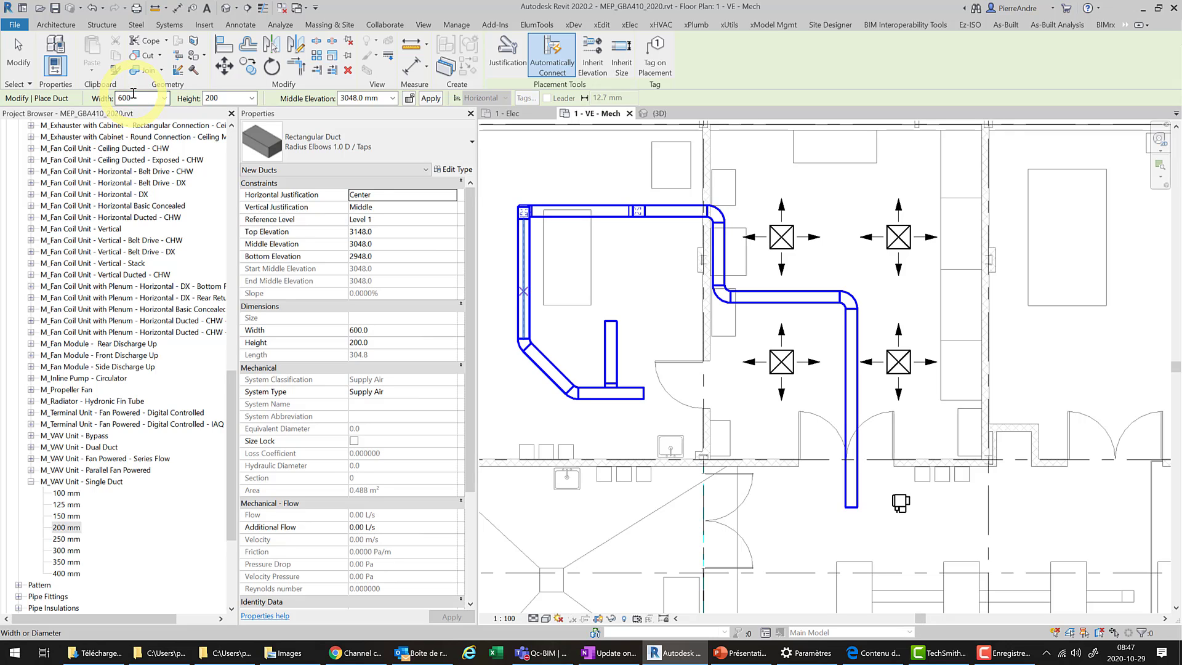
pyautogui.click(558, 521)
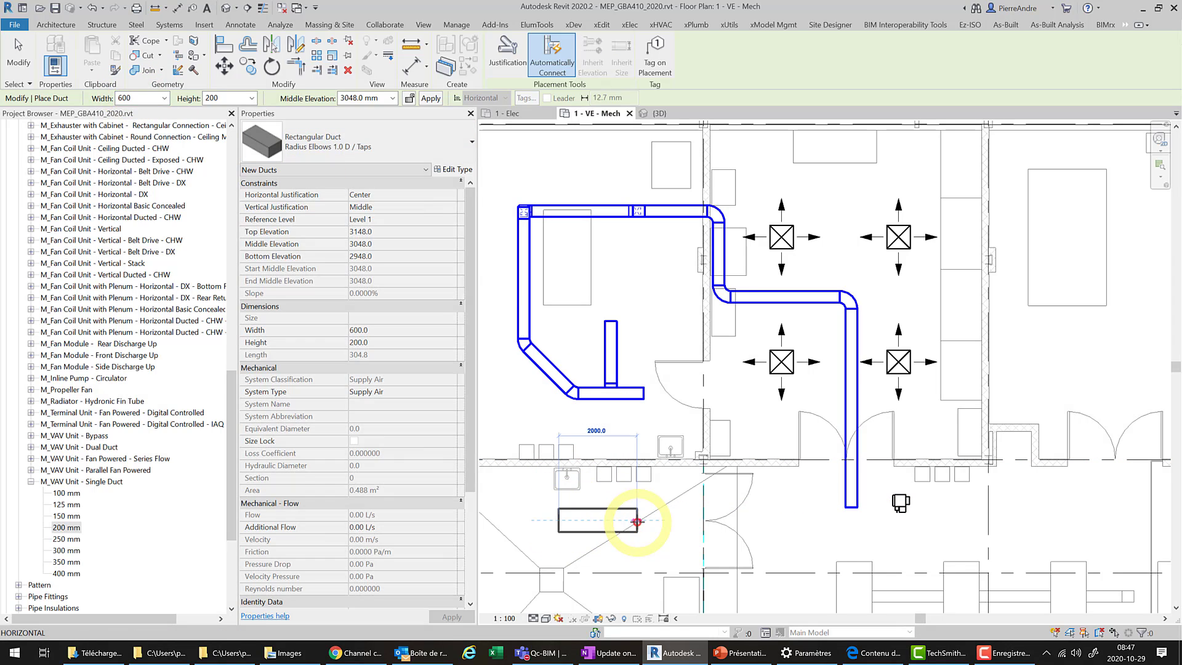
pyautogui.click(637, 520)
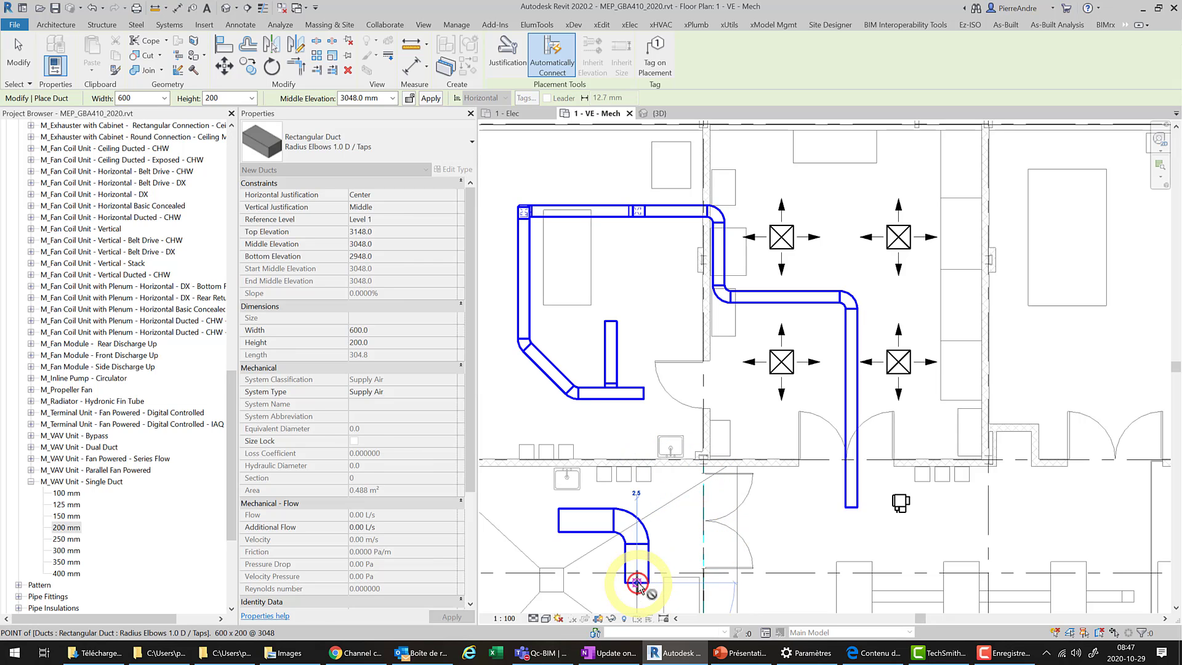
pyautogui.click(637, 583)
pyautogui.press('Escape')
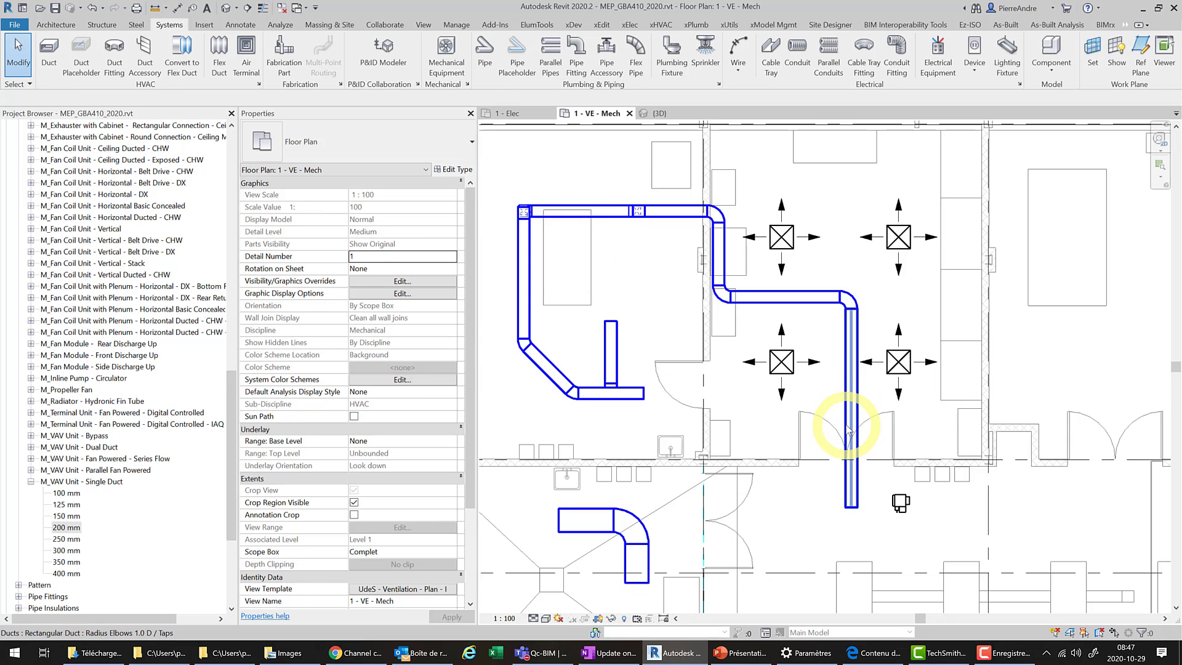
pyautogui.press('d')
pyautogui.press('t')
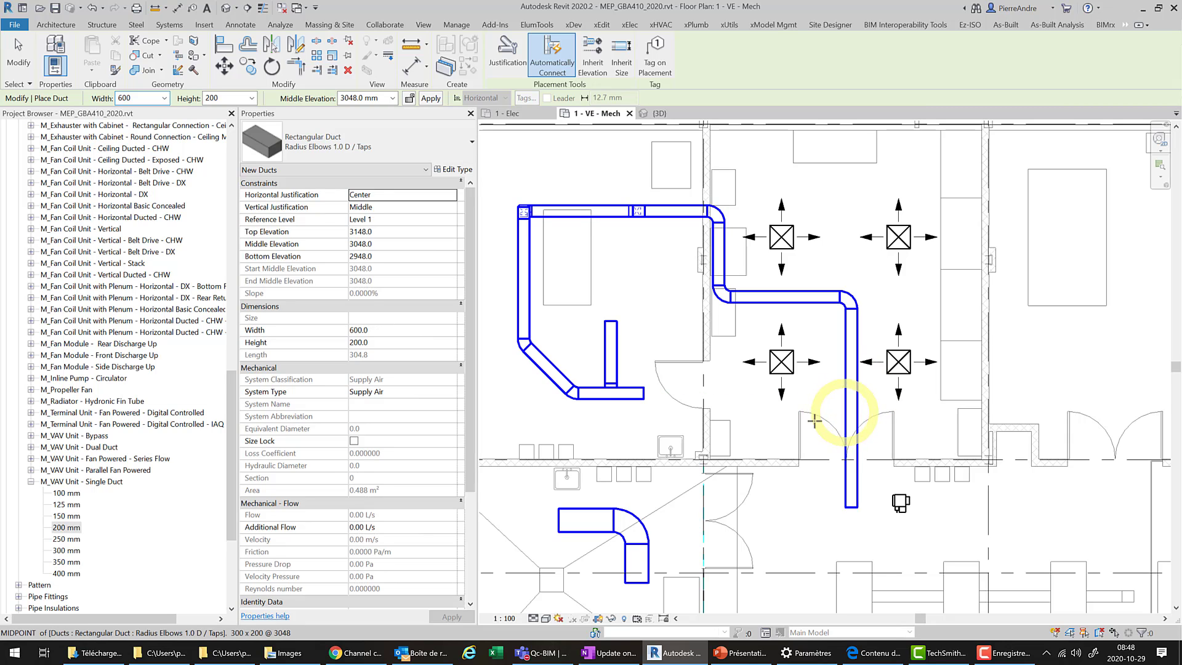
pyautogui.press('Escape')
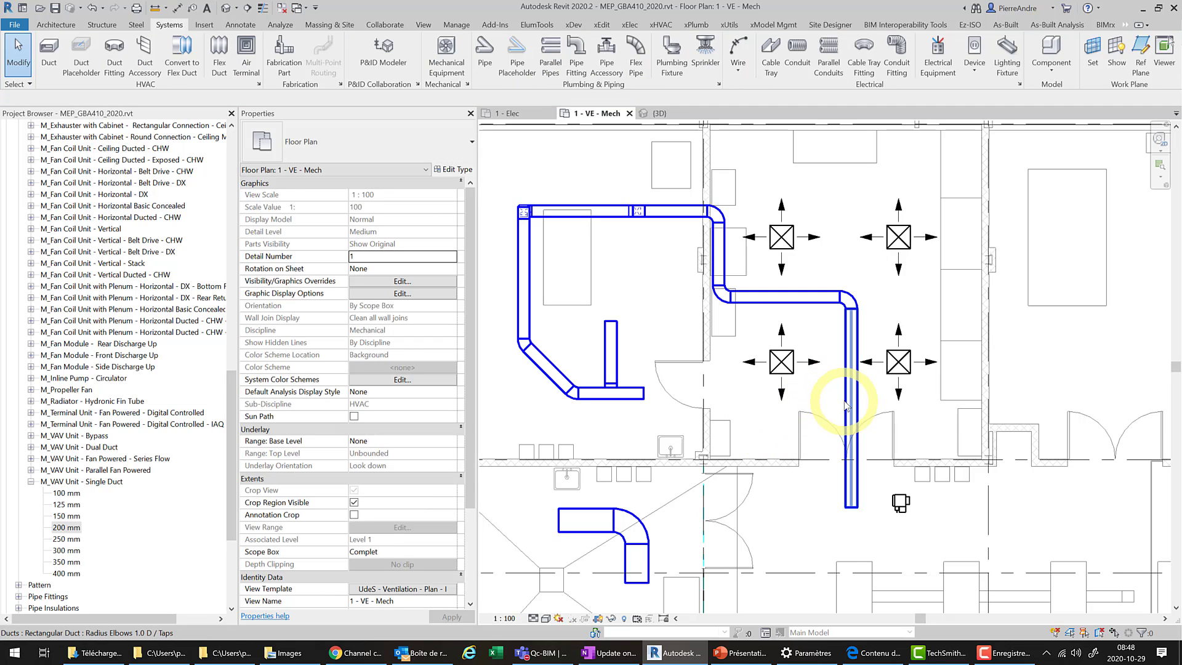
# Create a duct similar to the long vertical 300x200 duct and draw it as a branch to the left from that duct's midpoint
pyautogui.click(843, 407)
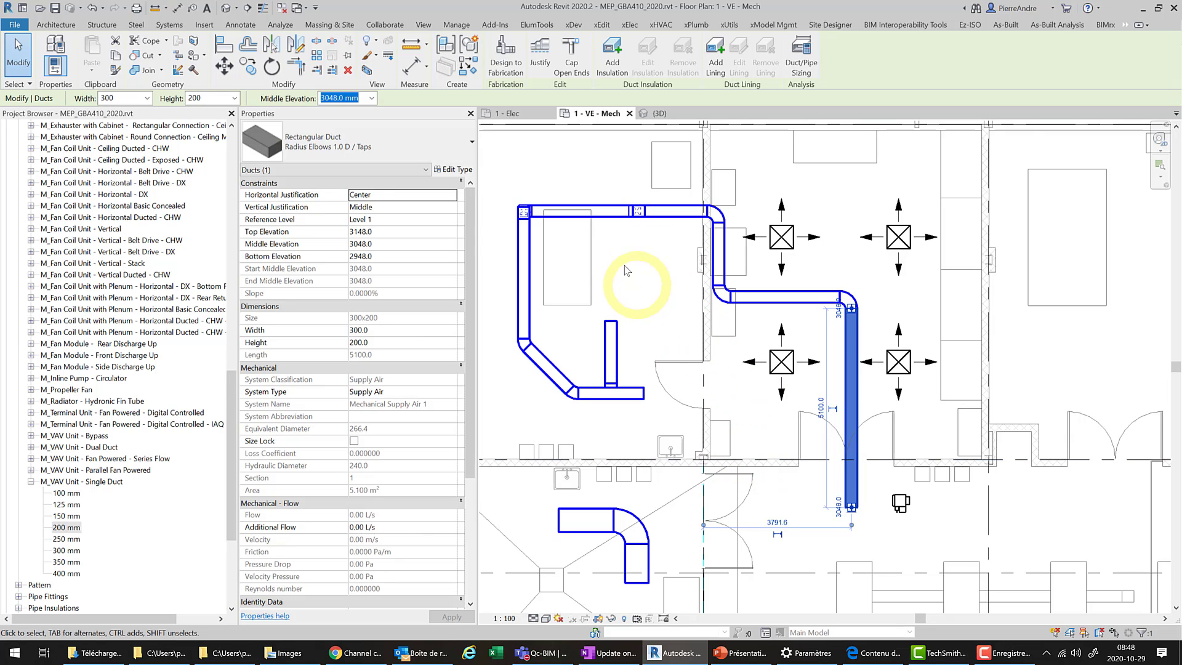
pyautogui.click(472, 68)
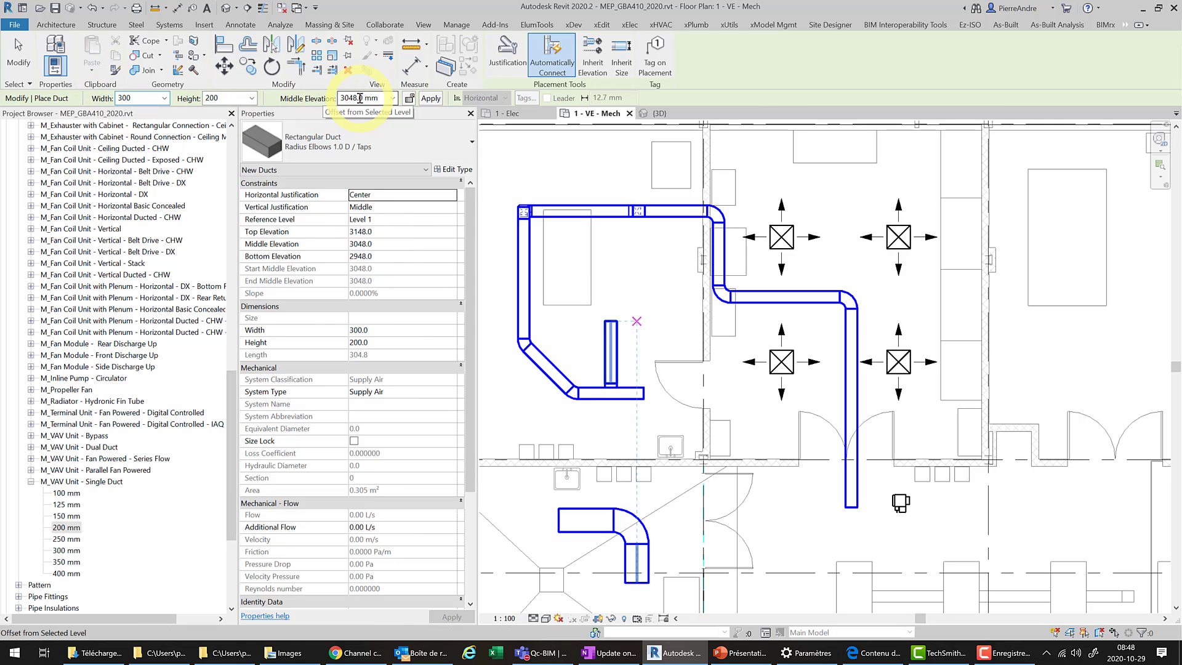
pyautogui.click(842, 413)
pyautogui.click(761, 412)
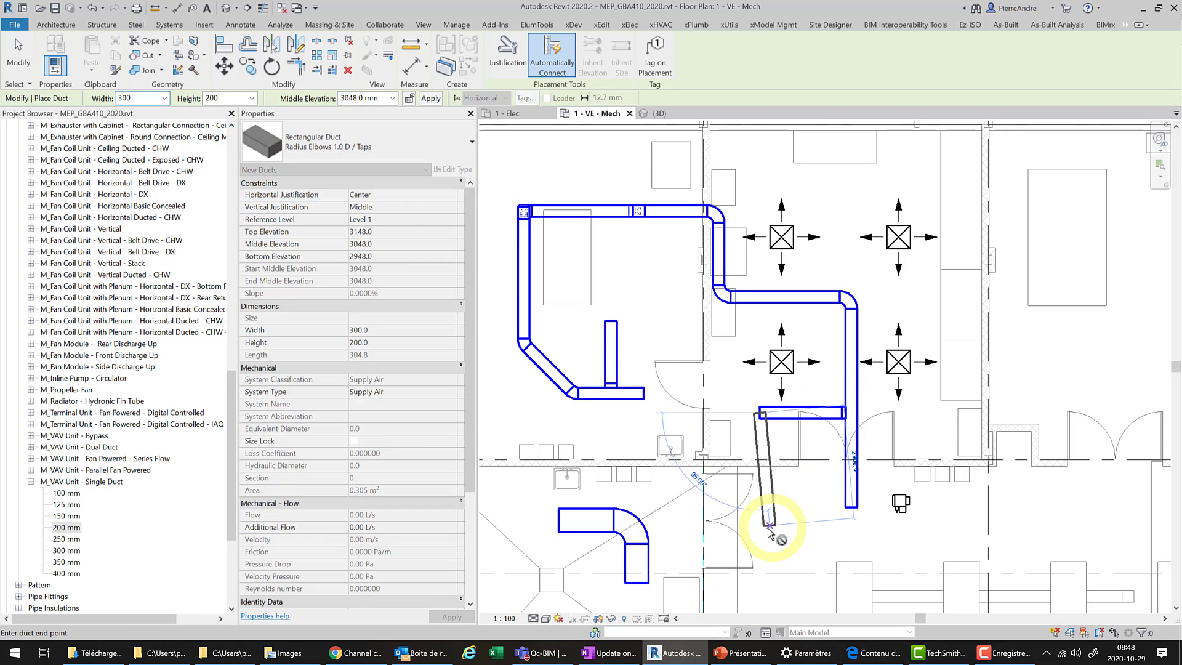
# Turn the branch duct down the plan from its left end and finish duct placement
pyautogui.click(763, 533)
pyautogui.press('Escape')
pyautogui.press('Escape')
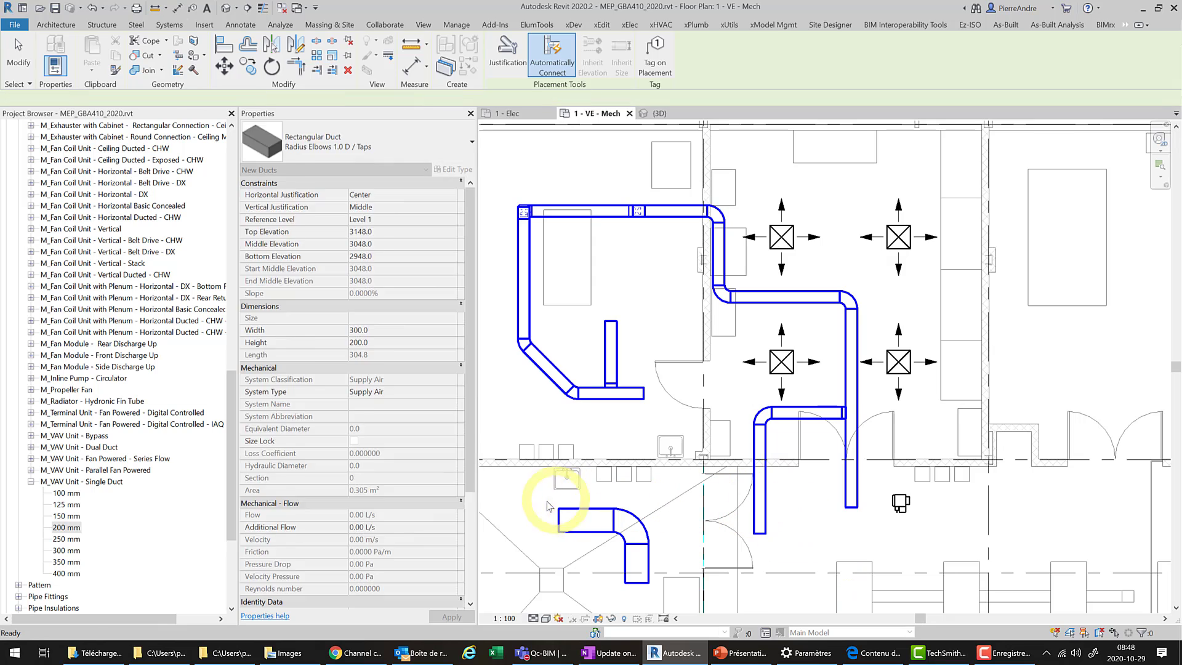
# Create a duct similar to the horizontal 600x200 duct and draw it up from its left end, about 1600 mm long
pyautogui.click(604, 520)
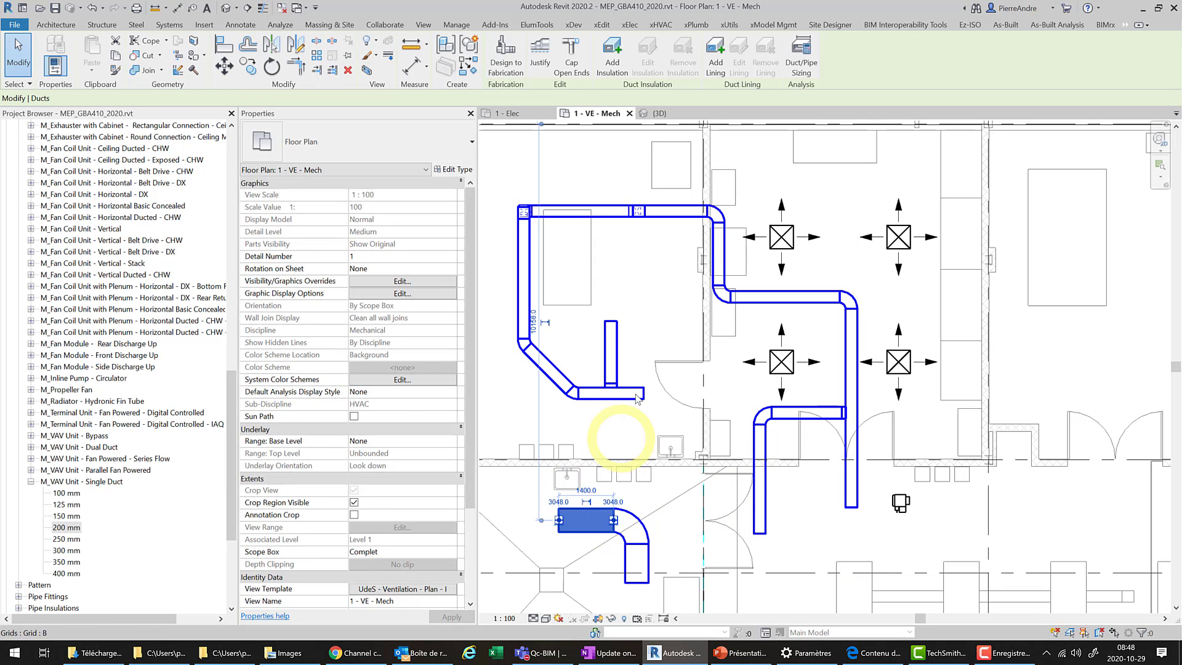
pyautogui.press('c')
pyautogui.press('s')
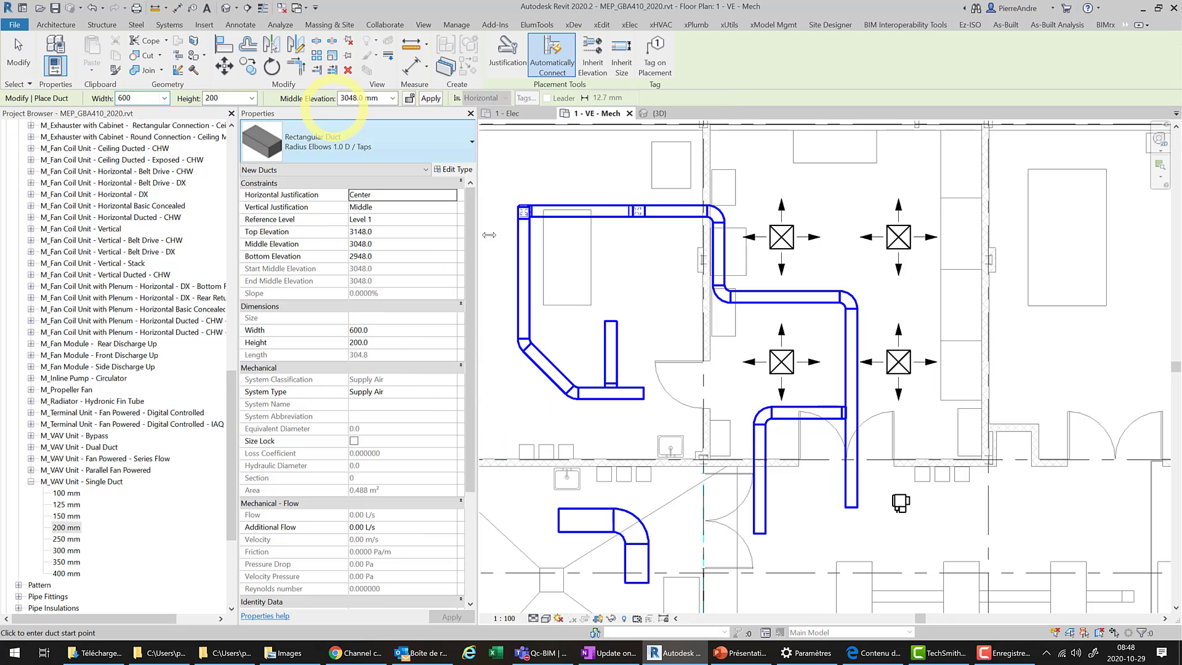
pyautogui.click(557, 523)
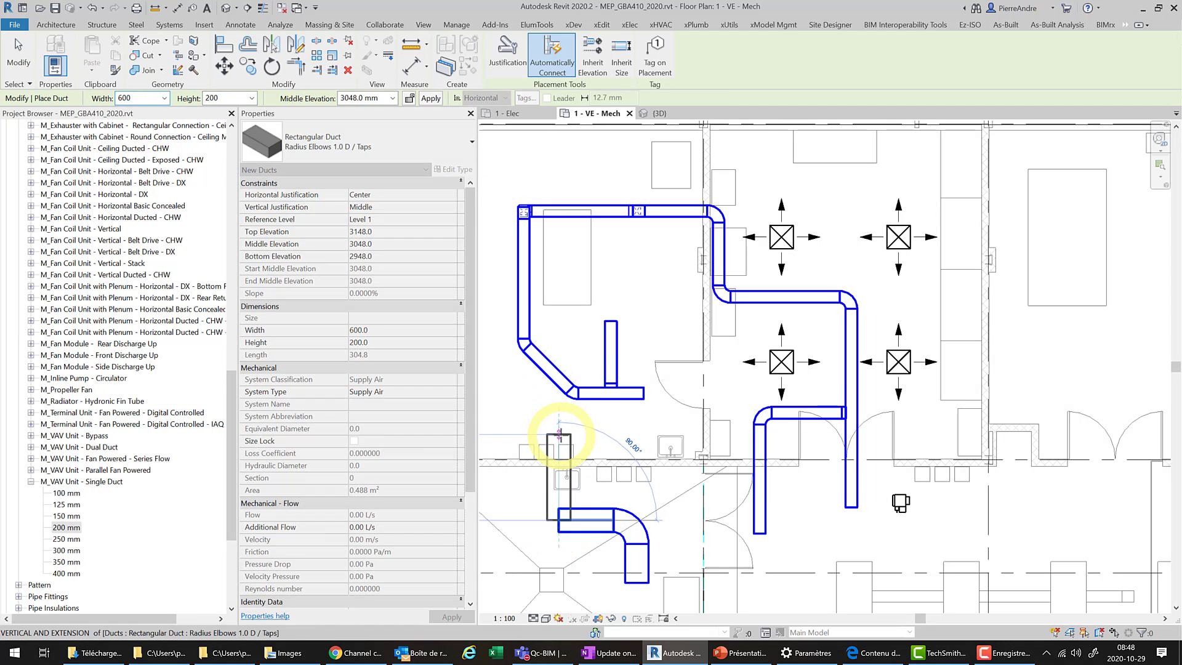
pyautogui.click(572, 436)
pyautogui.press('Escape')
pyautogui.press('Escape')
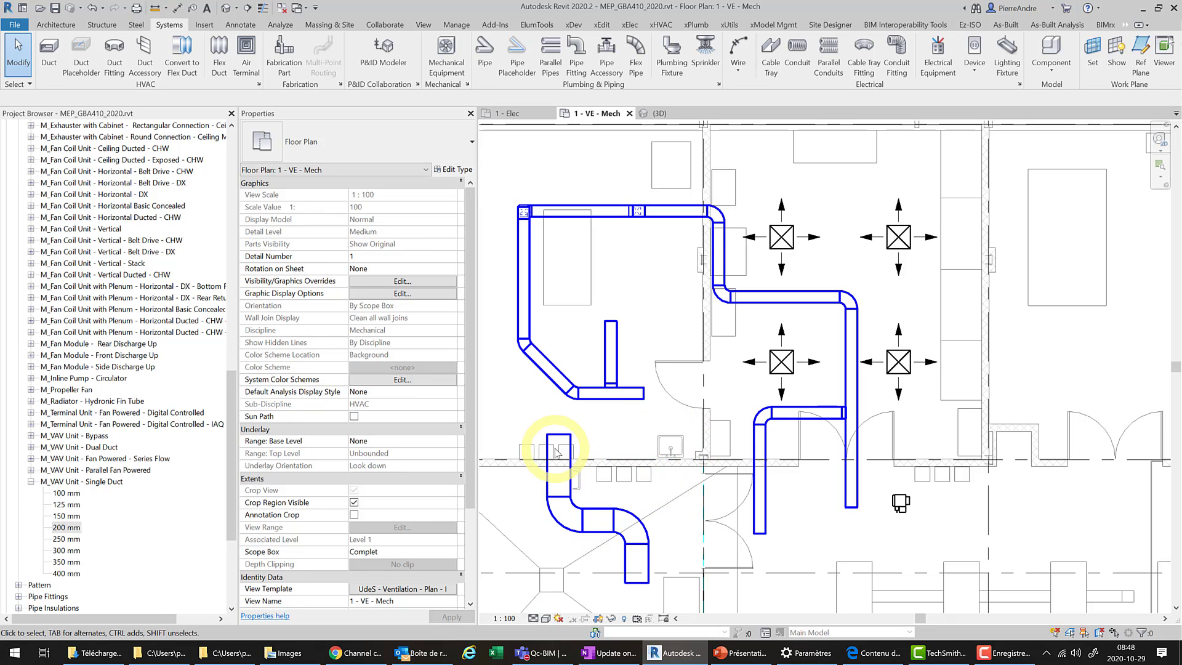
# Move the new vertical 600x200 duct slightly left and the connected horizontal duct slightly up the plan
pyautogui.click(555, 475)
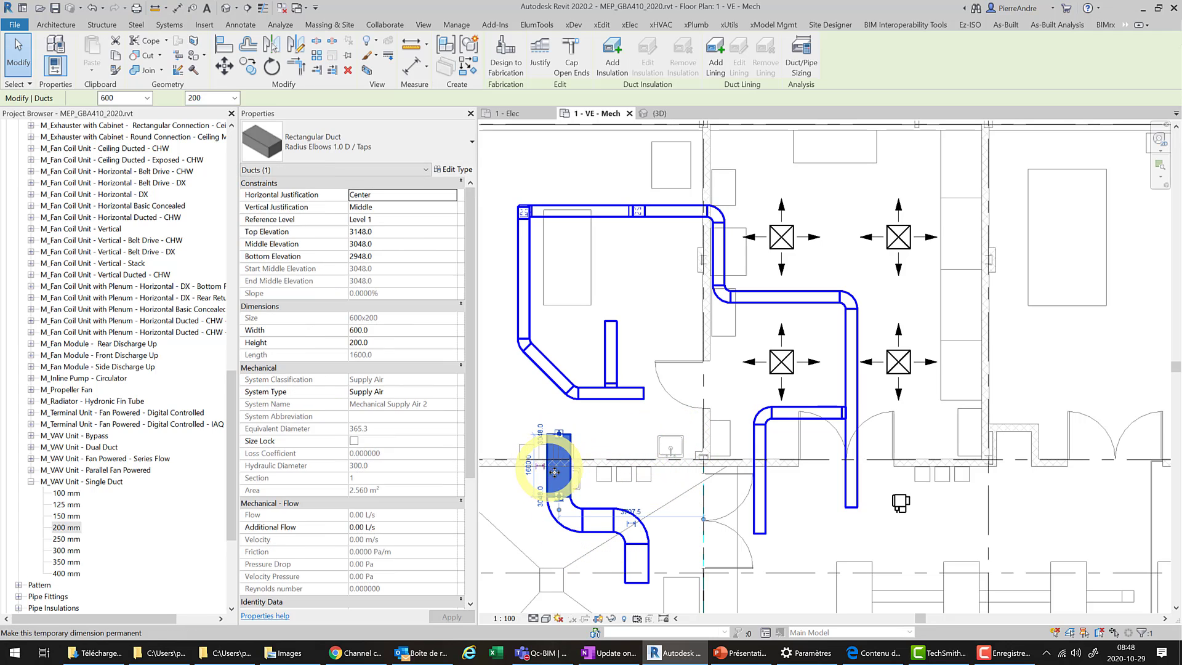
pyautogui.moveTo(545, 477); pyautogui.dragTo(565, 526)
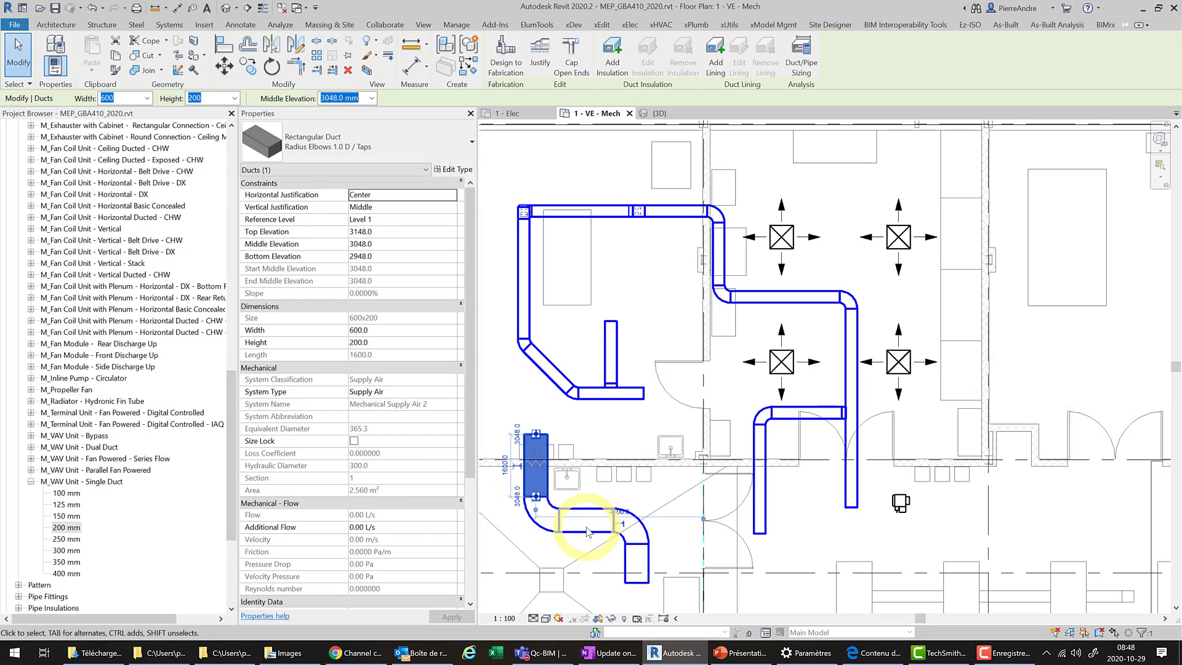
pyautogui.click(589, 533)
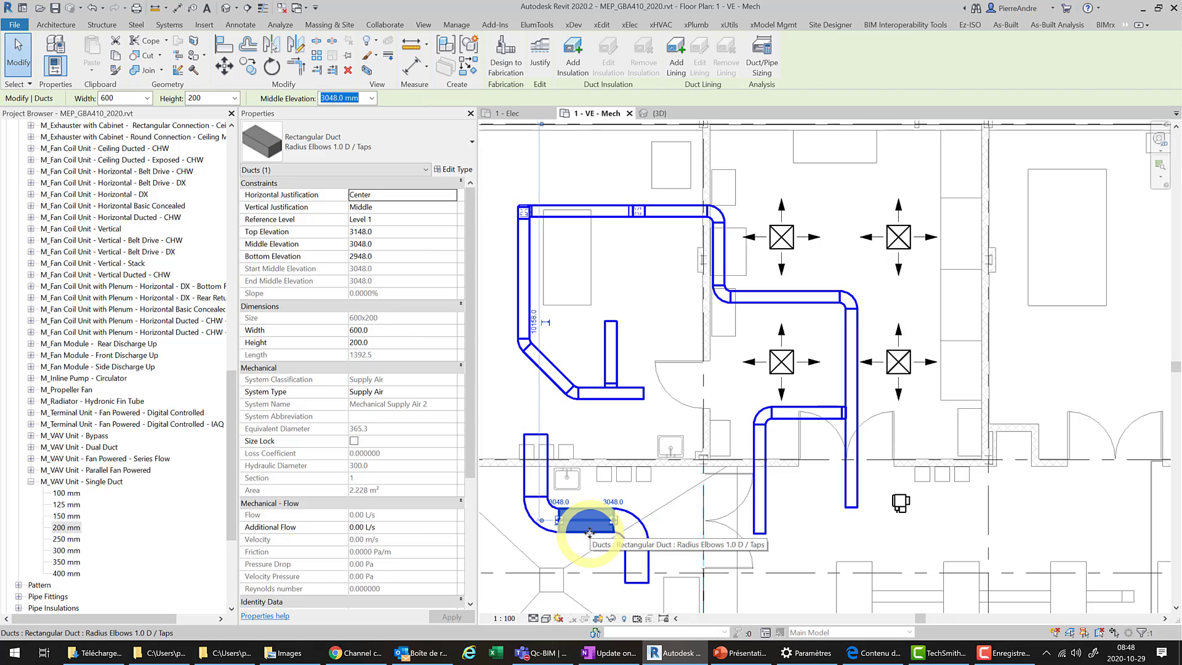
pyautogui.moveTo(590, 527); pyautogui.dragTo(594, 517)
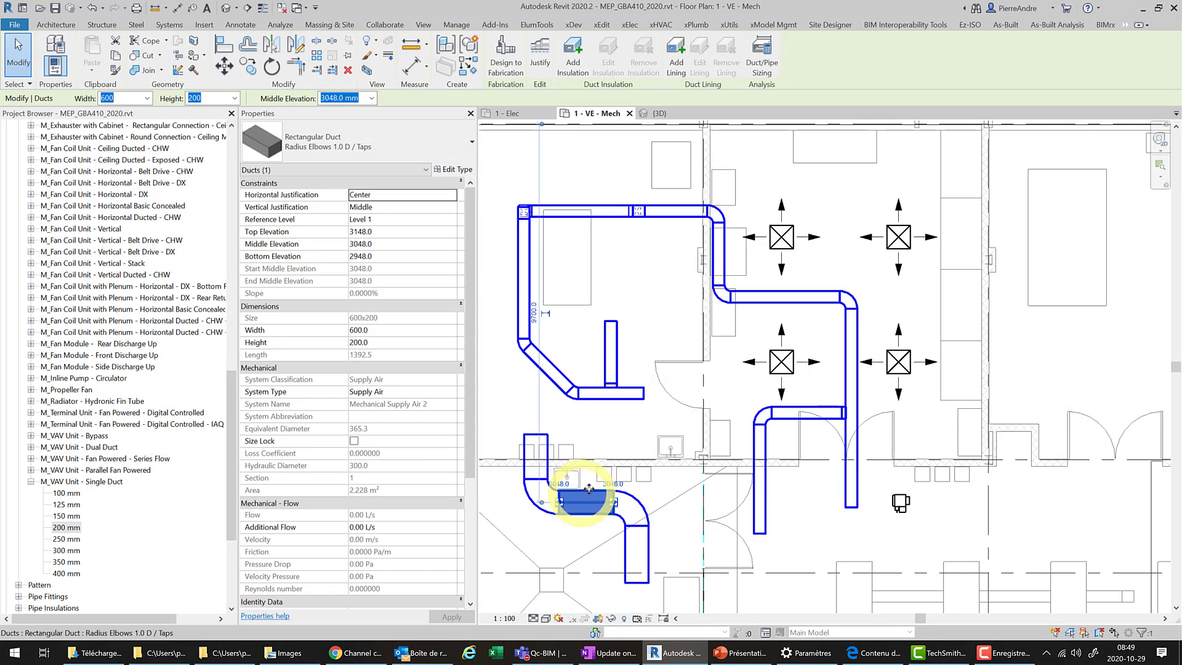
# Try to swing the horizontal 600x200 duct's left end to an angle, undo it, and try to move the duct farther up the plan
pyautogui.moveTo(559, 502); pyautogui.dragTo(585, 459)
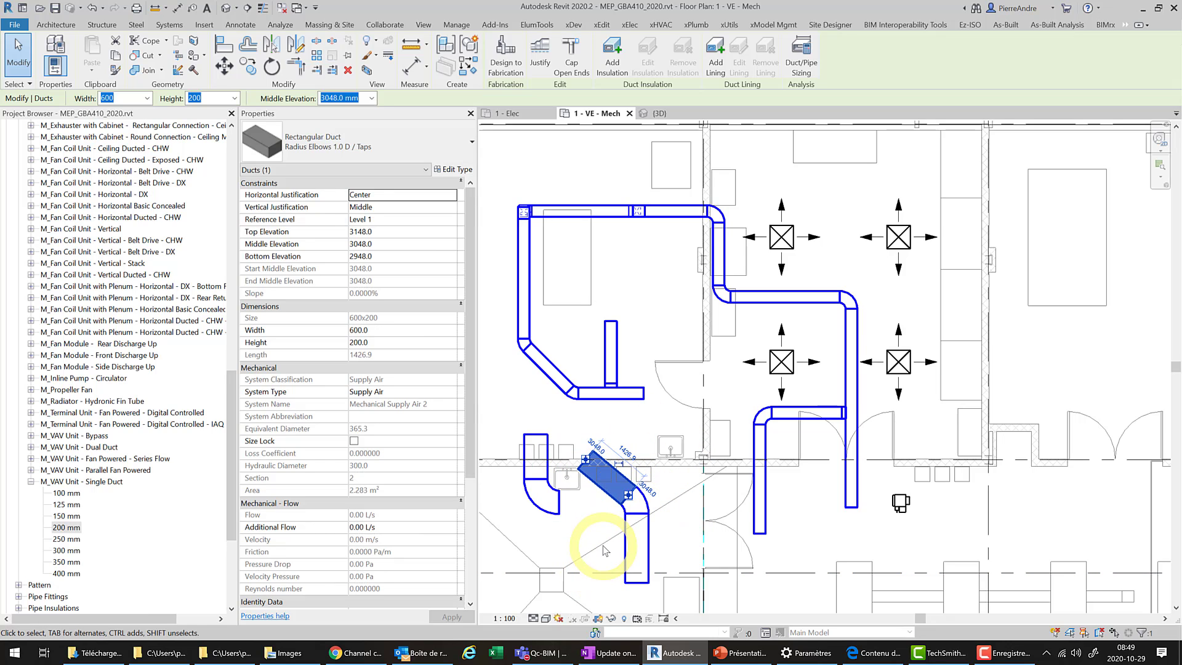
pyautogui.hotkey('ctrl', 'z')
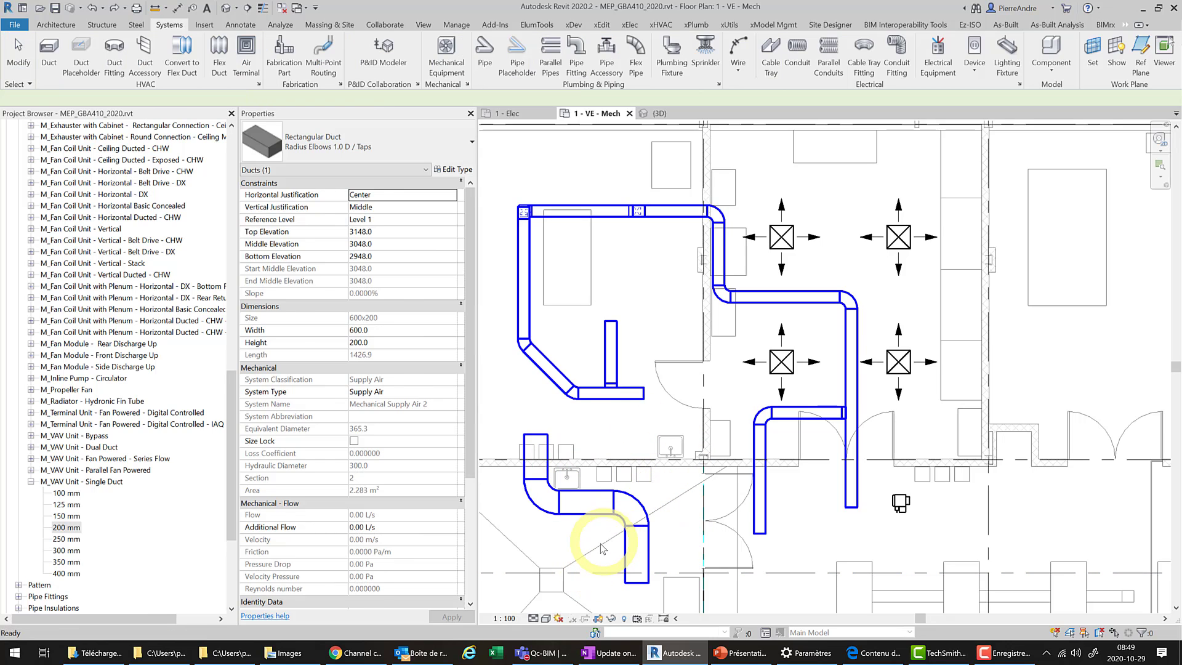
pyautogui.click(594, 497)
pyautogui.moveTo(599, 493); pyautogui.dragTo(613, 443)
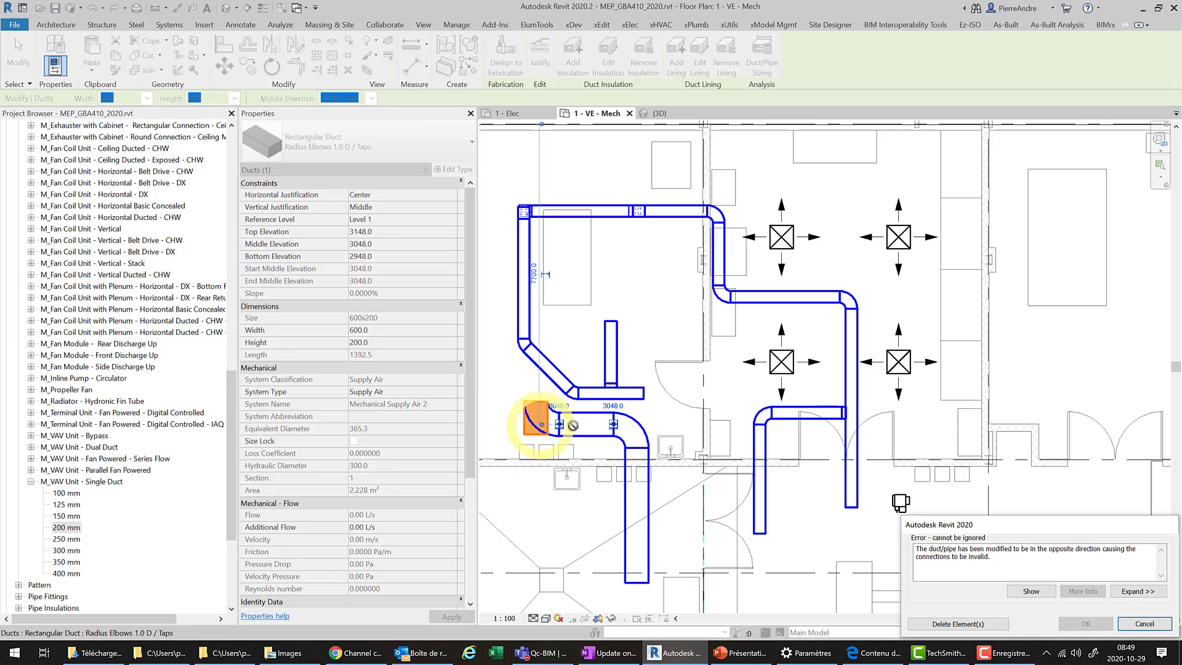
pyautogui.click(1144, 624)
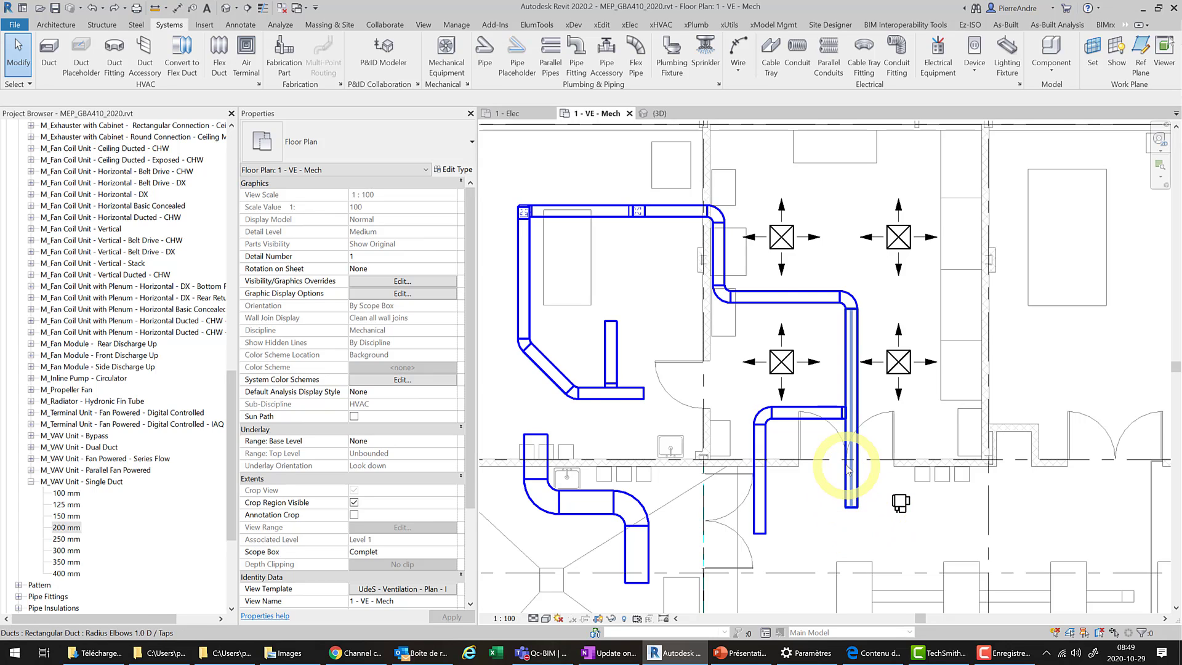
# Select the long vertical 300x200 duct, its upper elbow and the adjoining horizontal duct individually, and clear the selection
pyautogui.click(850, 311)
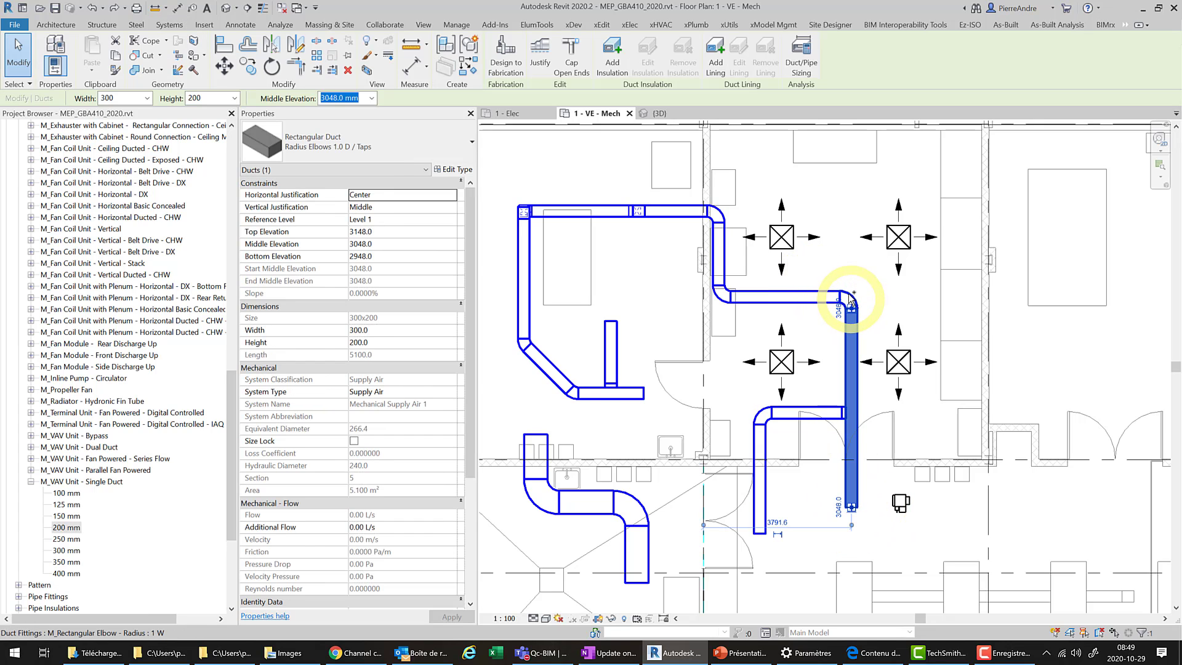
pyautogui.keyDown('ctrl'); pyautogui.click(850, 299); pyautogui.keyUp('ctrl')
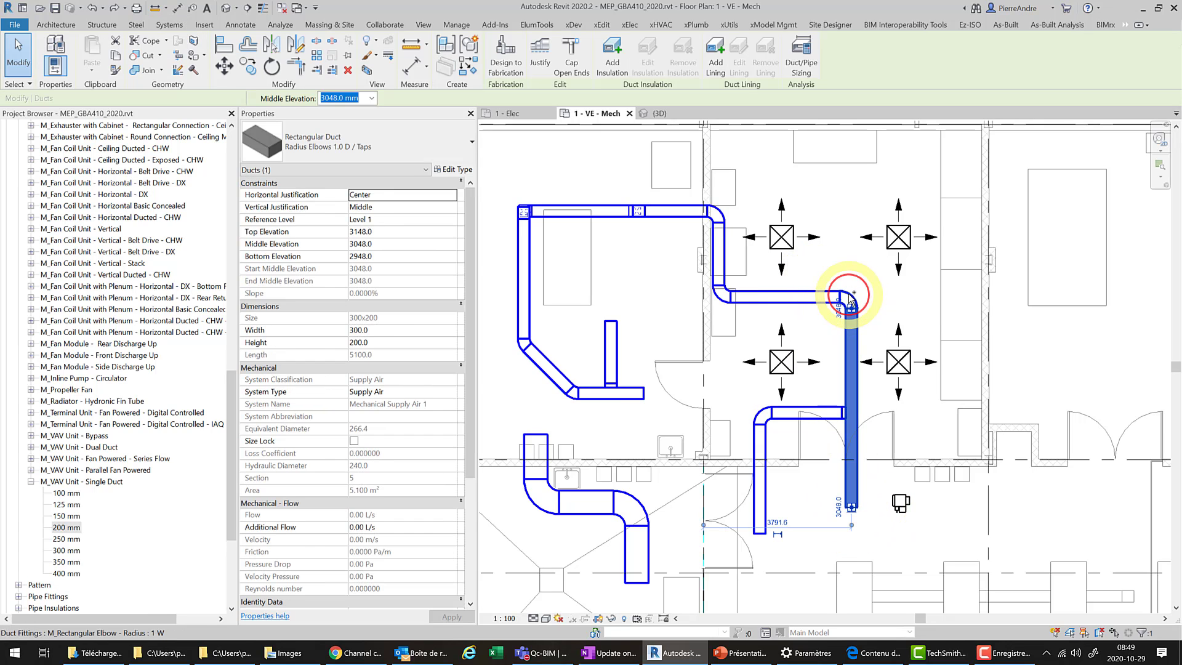
pyautogui.keyDown('ctrl'); pyautogui.click(789, 297); pyautogui.keyUp('ctrl')
pyautogui.click(738, 499)
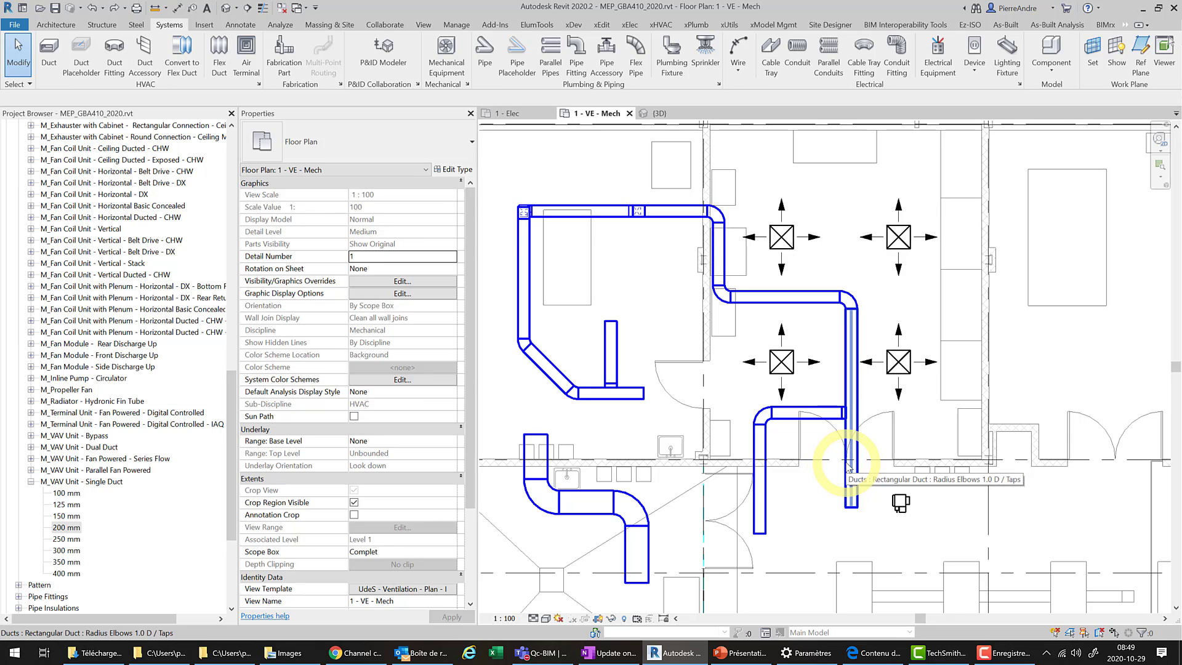
# Select the entire 300x200 duct network from the long vertical duct, delete it, and undo the deletion
pyautogui.press('Tab')
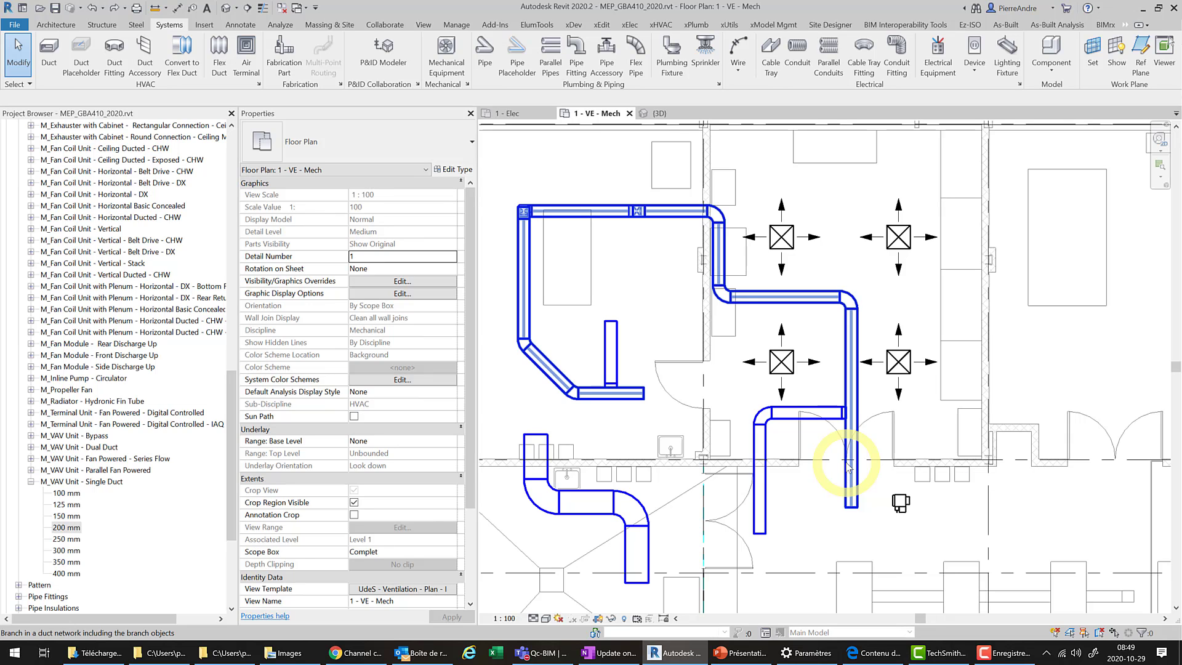
pyautogui.press('Tab')
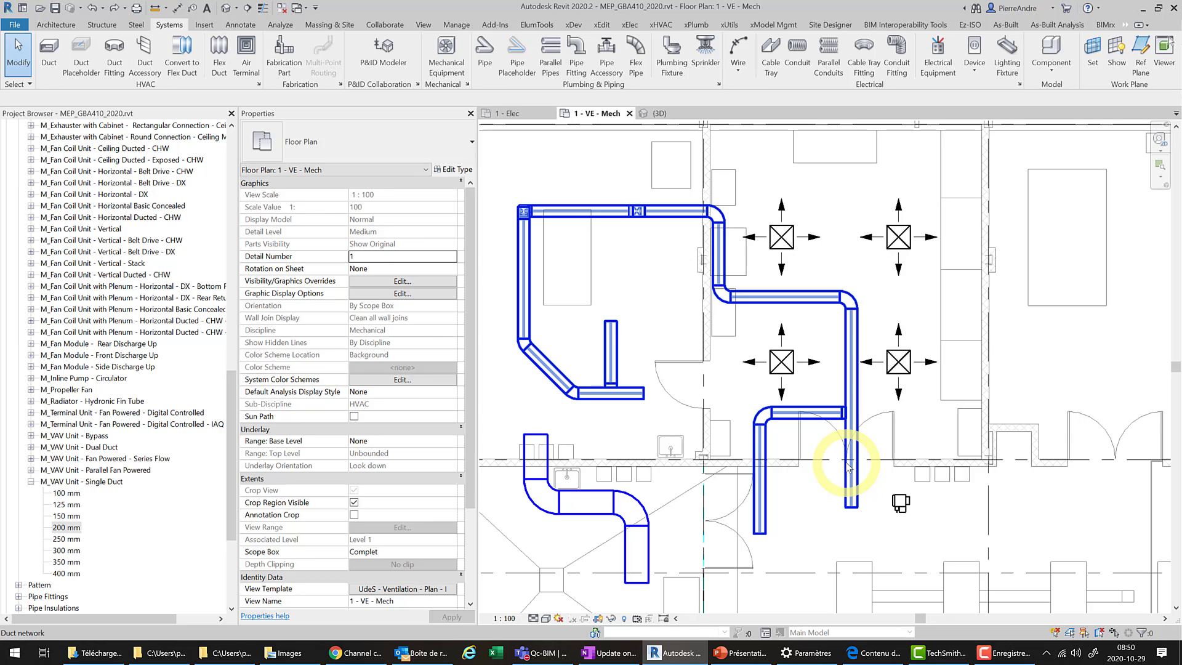
pyautogui.click(845, 461)
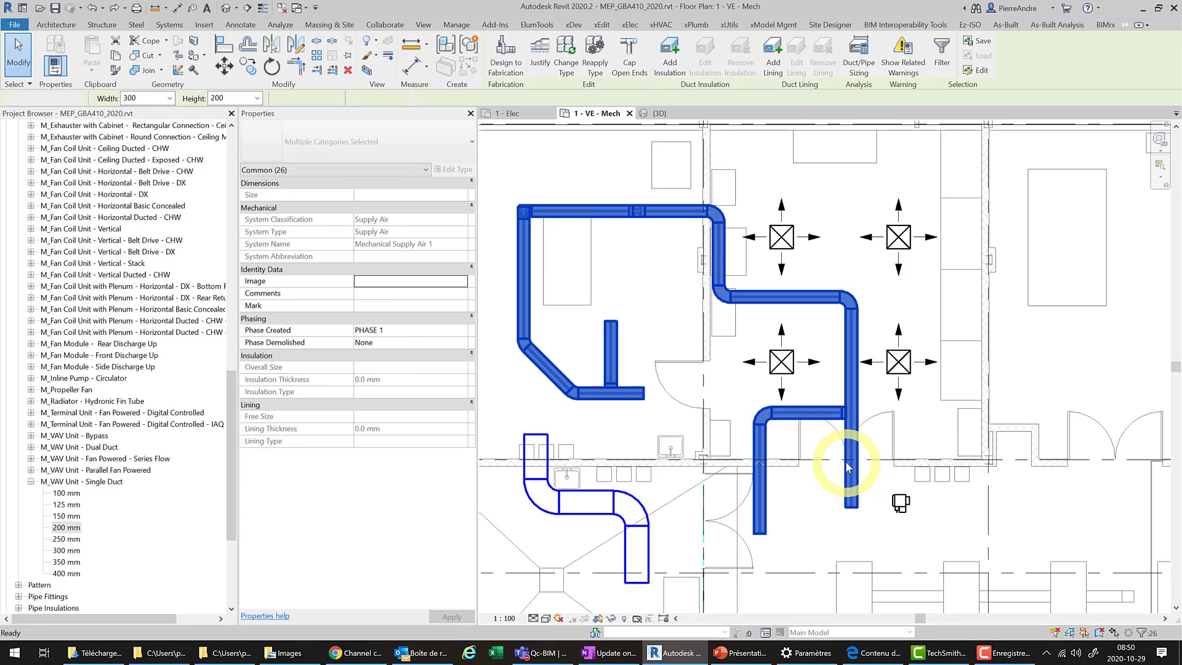
pyautogui.press('Delete')
pyautogui.hotkey('ctrl', 'z')
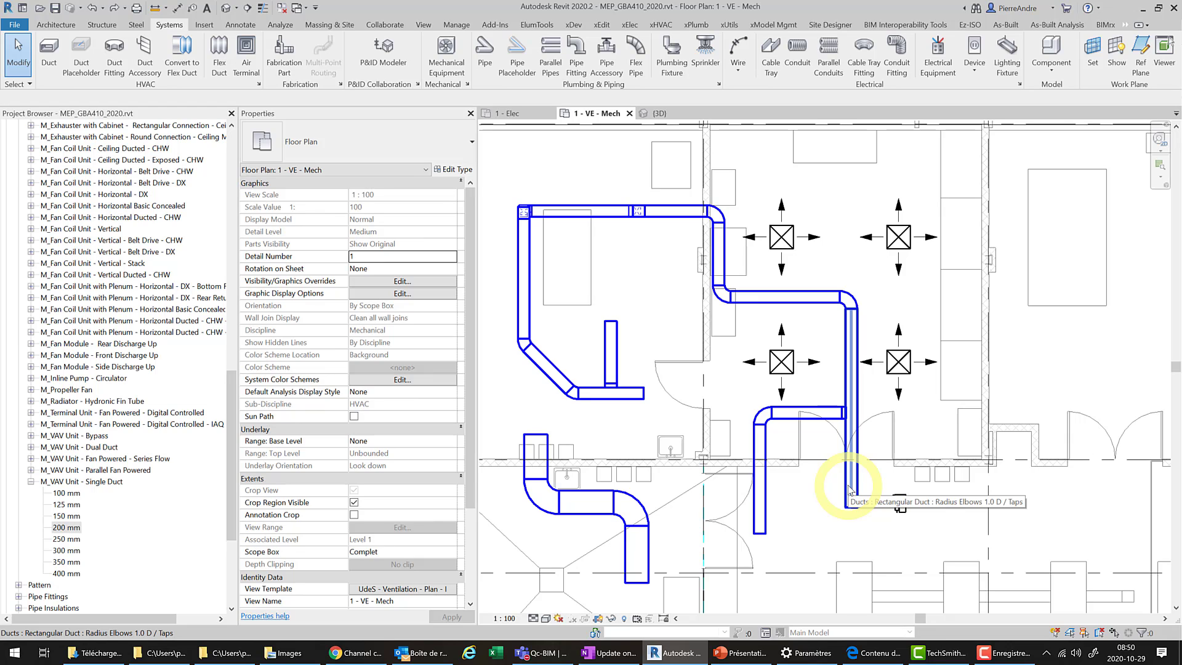
# Delete the entire 300x200 duct network together with its Mechanical Supply Air 1 system, and delete the connected 600x200 duct run
pyautogui.press('Tab')
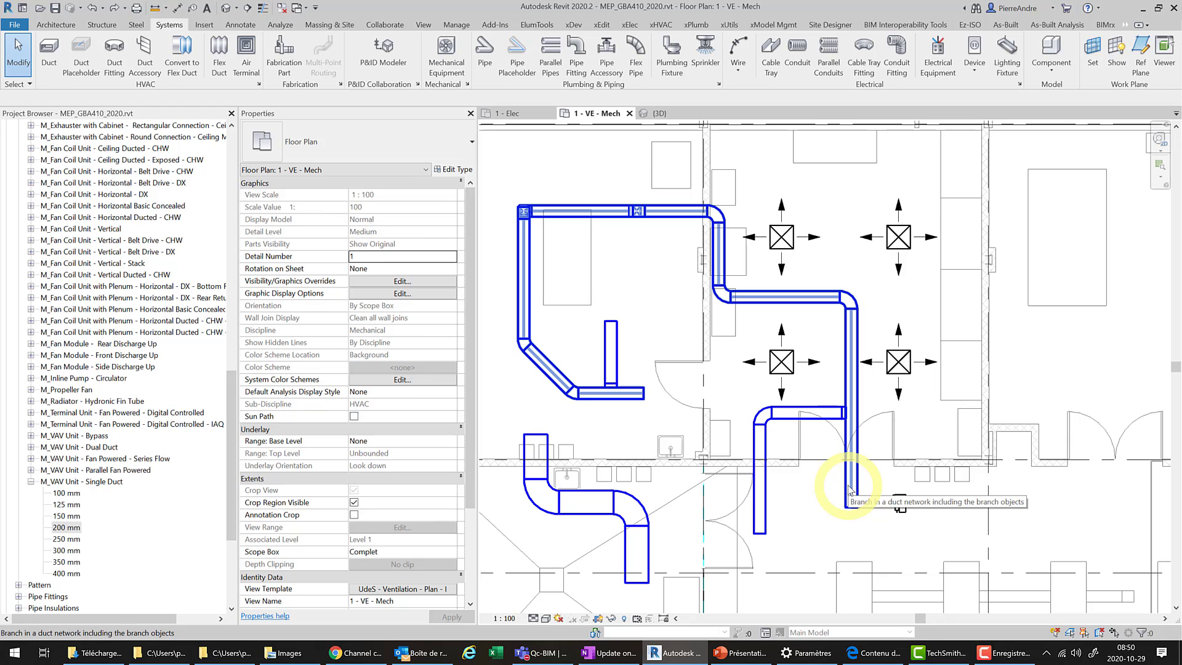
pyautogui.press('Tab')
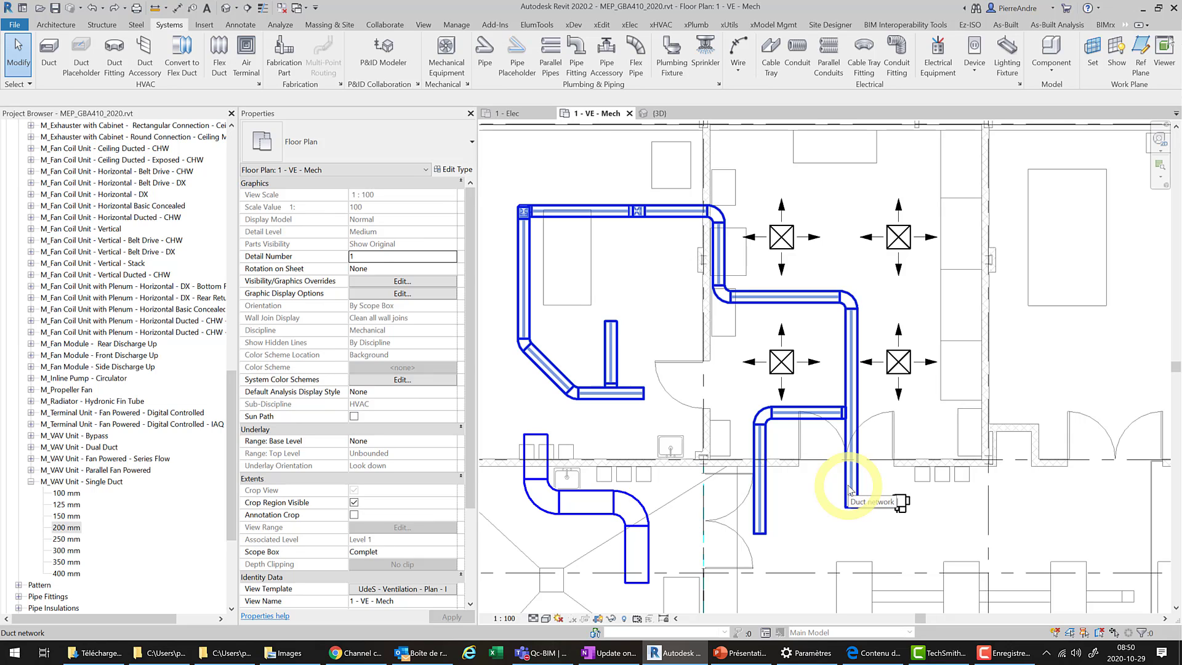
pyautogui.press('Tab')
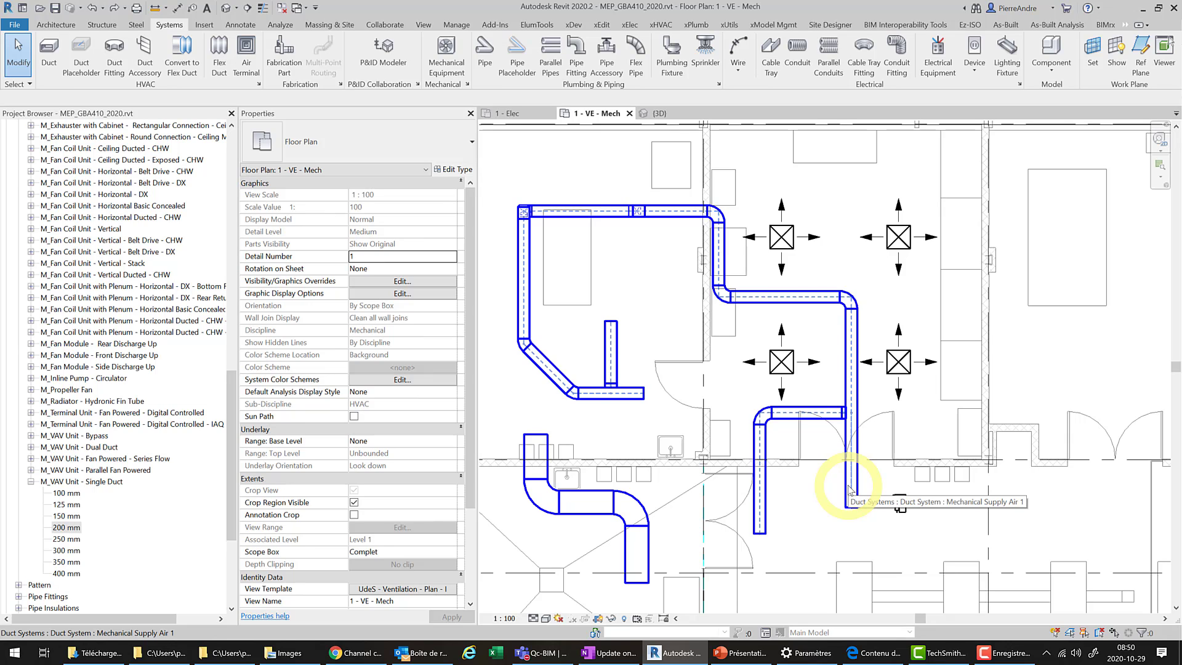
pyautogui.click(850, 489)
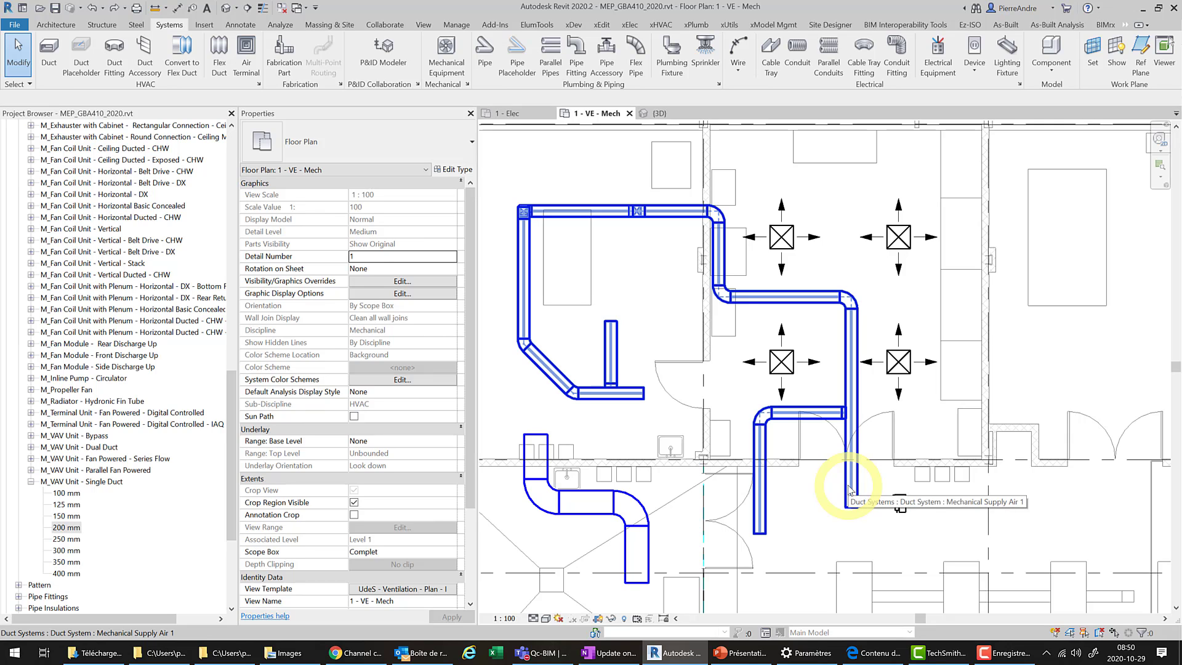
pyautogui.click(850, 489)
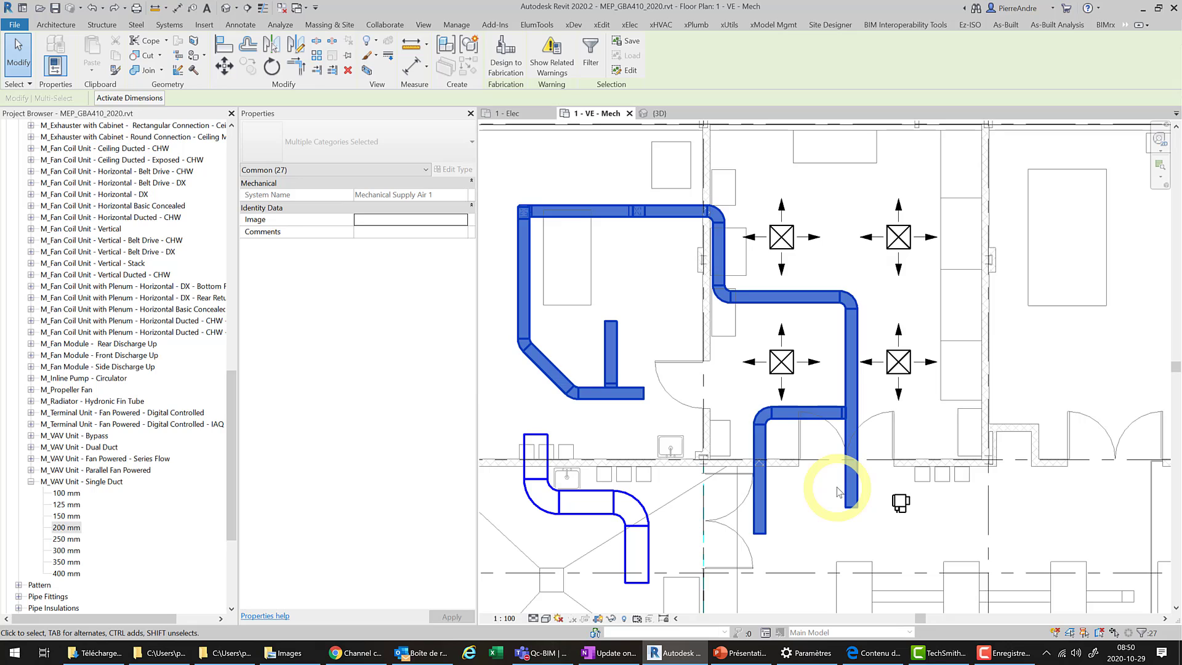
pyautogui.press('Delete')
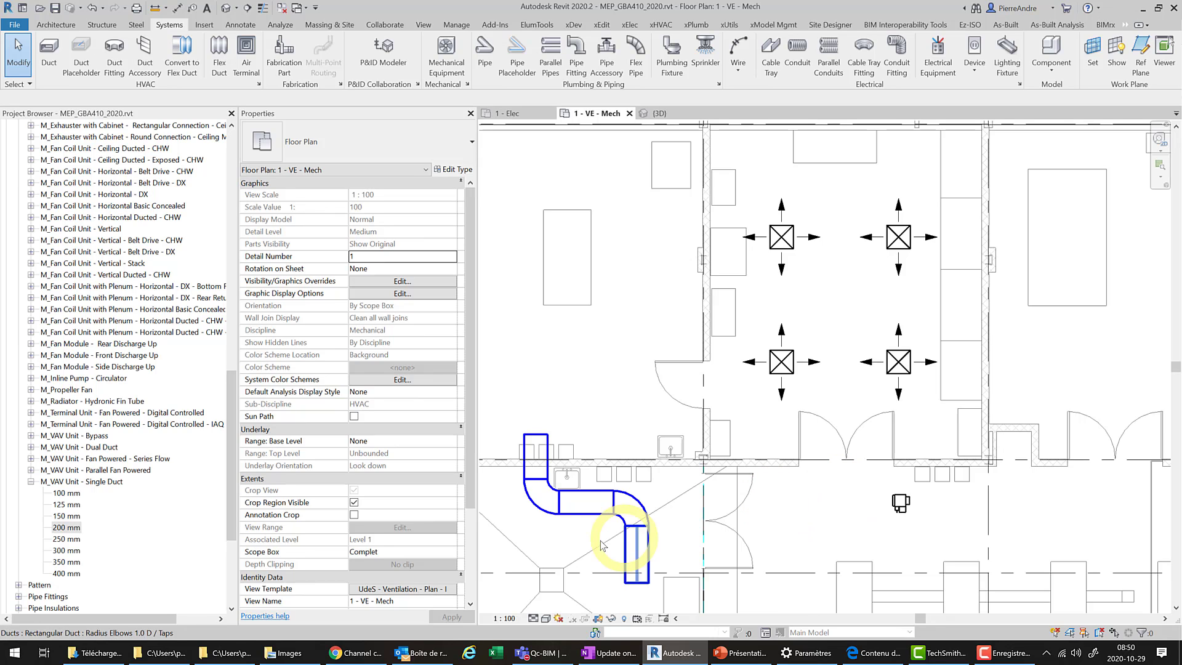
pyautogui.click(627, 549)
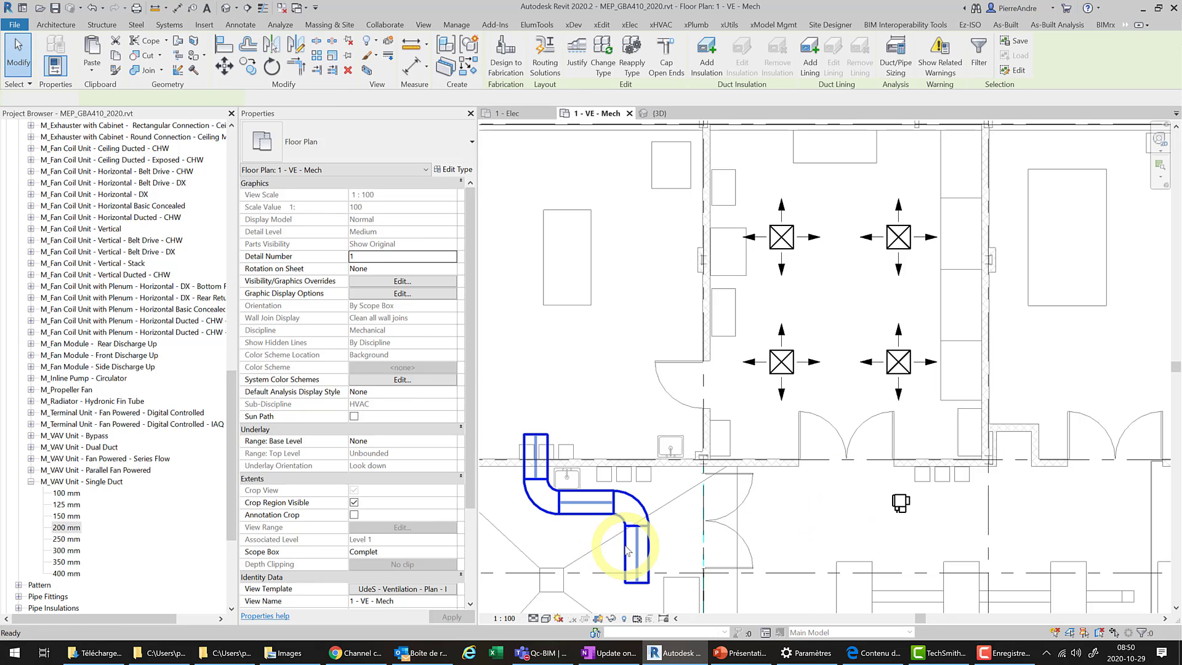
pyautogui.press('Delete')
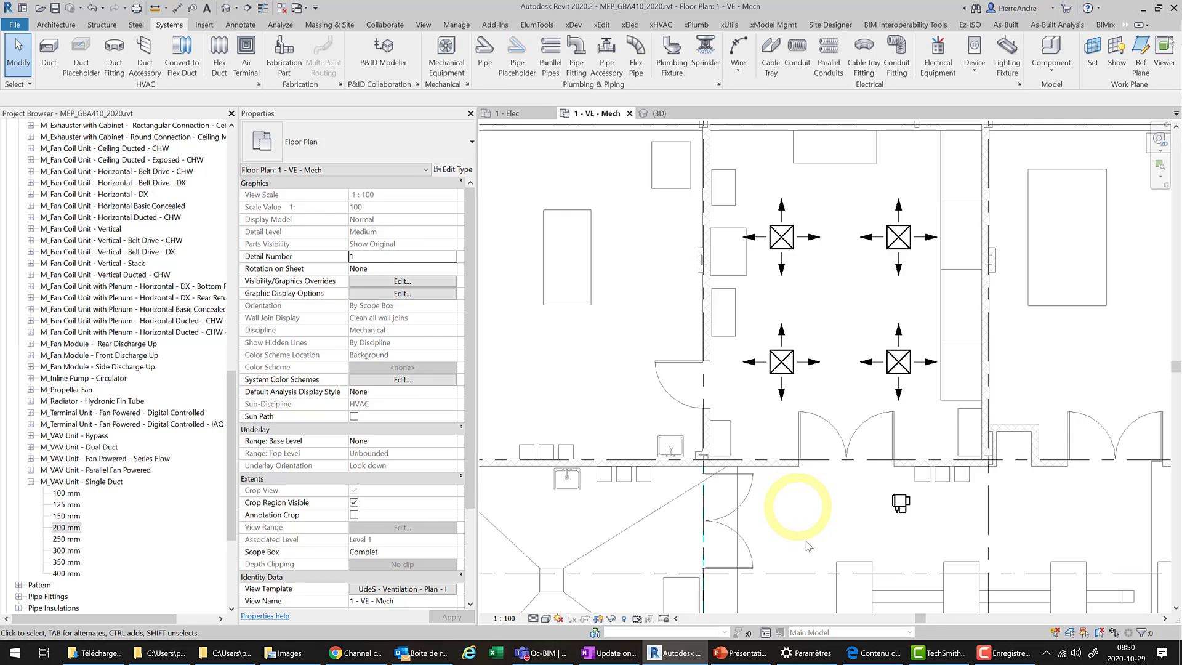
# Draw a 275x250 duct to the left from the 200 mm VAV unit's outlet connector, with Inherit Elevation and Inherit Size enabled
pyautogui.click(892, 509)
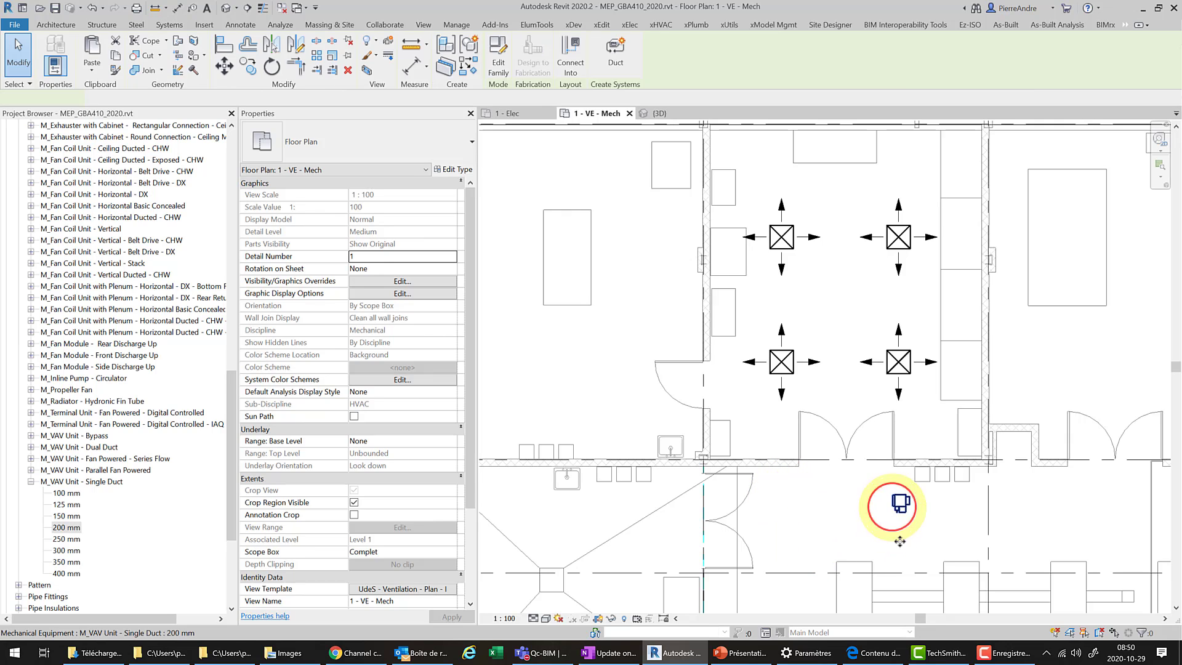
pyautogui.scroll(2, 874, 506)
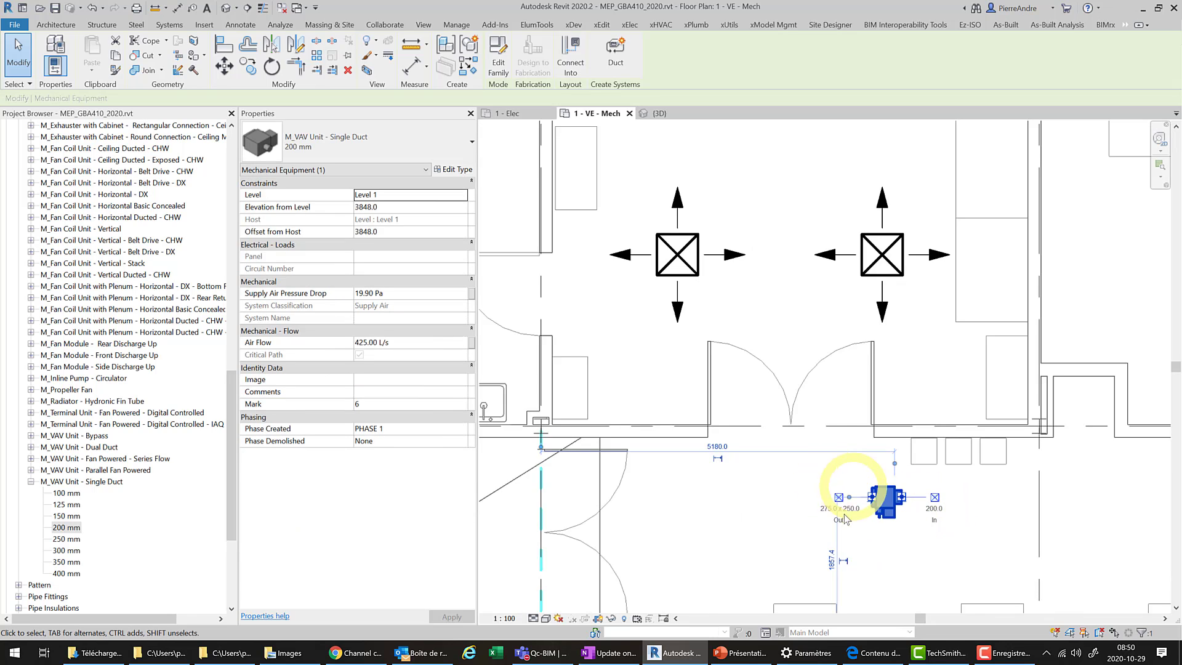
pyautogui.moveTo(879, 506)
pyautogui.mouseDown()
pyautogui.moveTo(834, 498)
pyautogui.moveTo(870, 497)
pyautogui.mouseUp()
pyautogui.rightClick(871, 497)
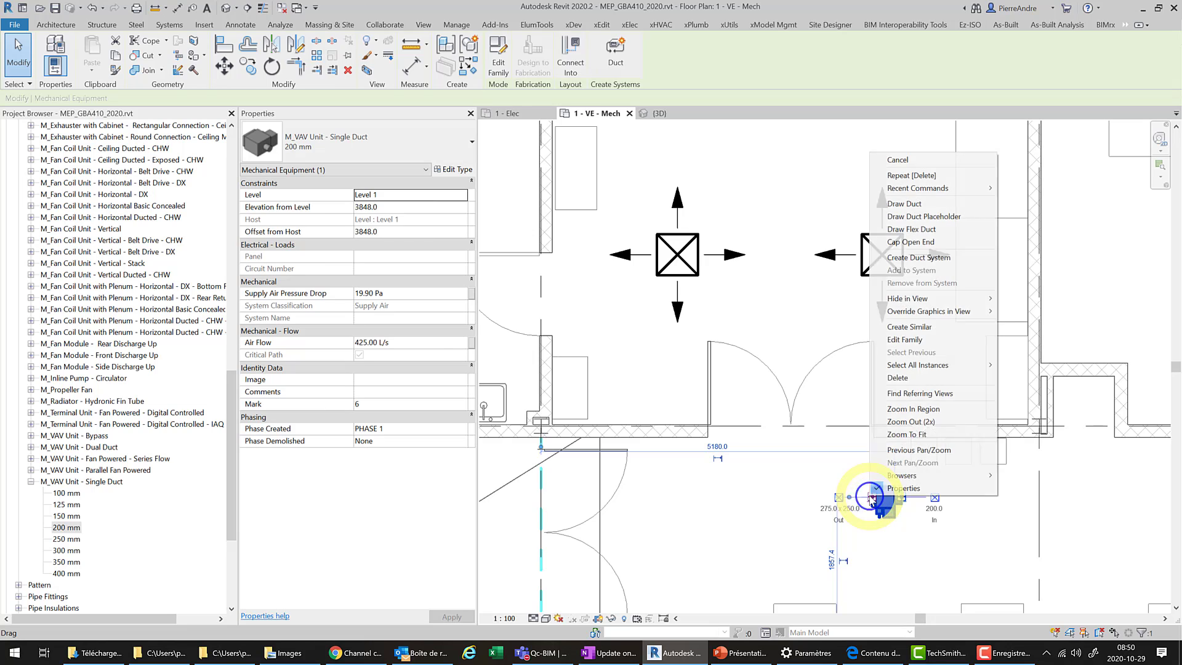
pyautogui.click(909, 204)
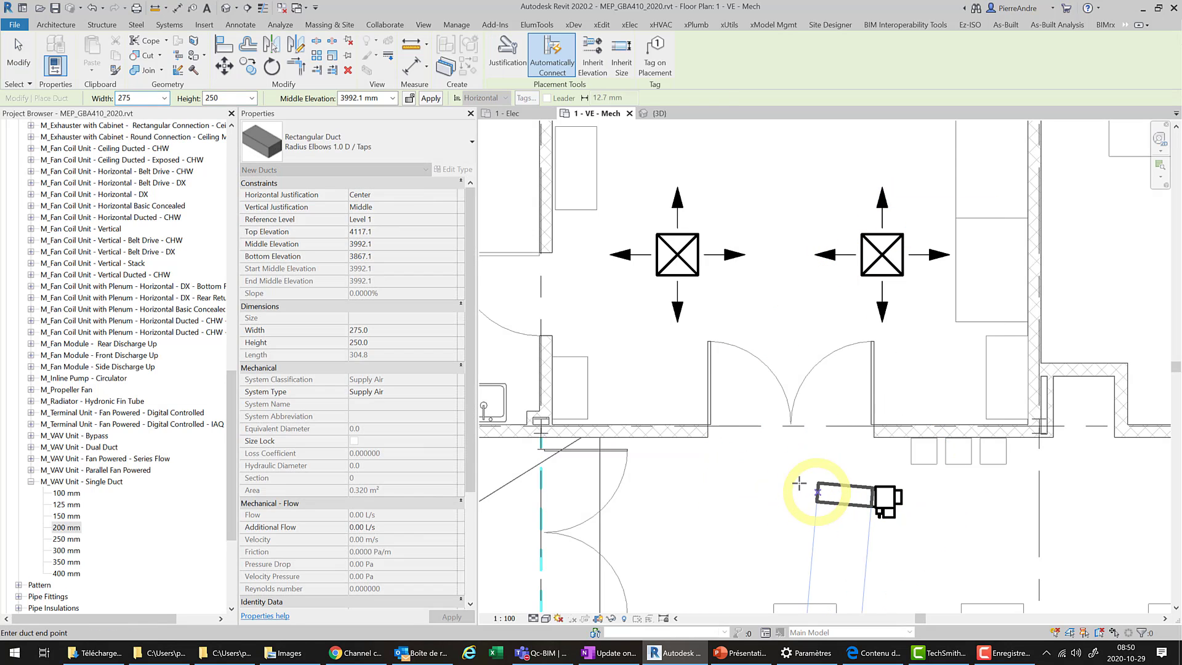
pyautogui.click(600, 67)
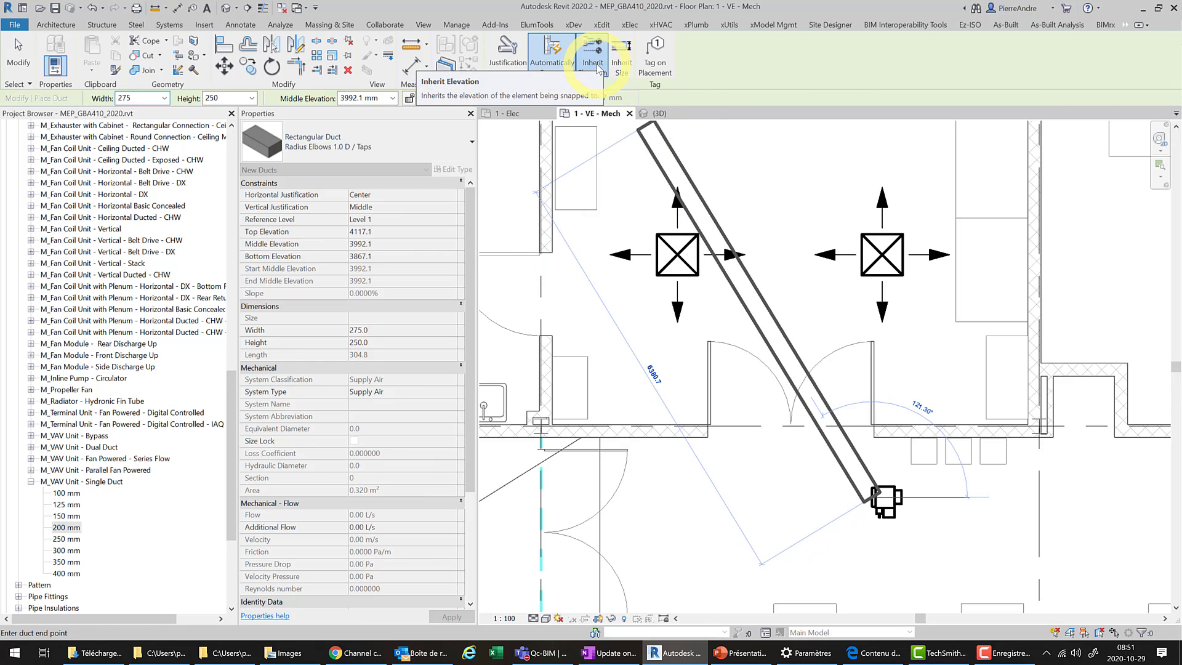
pyautogui.click(622, 62)
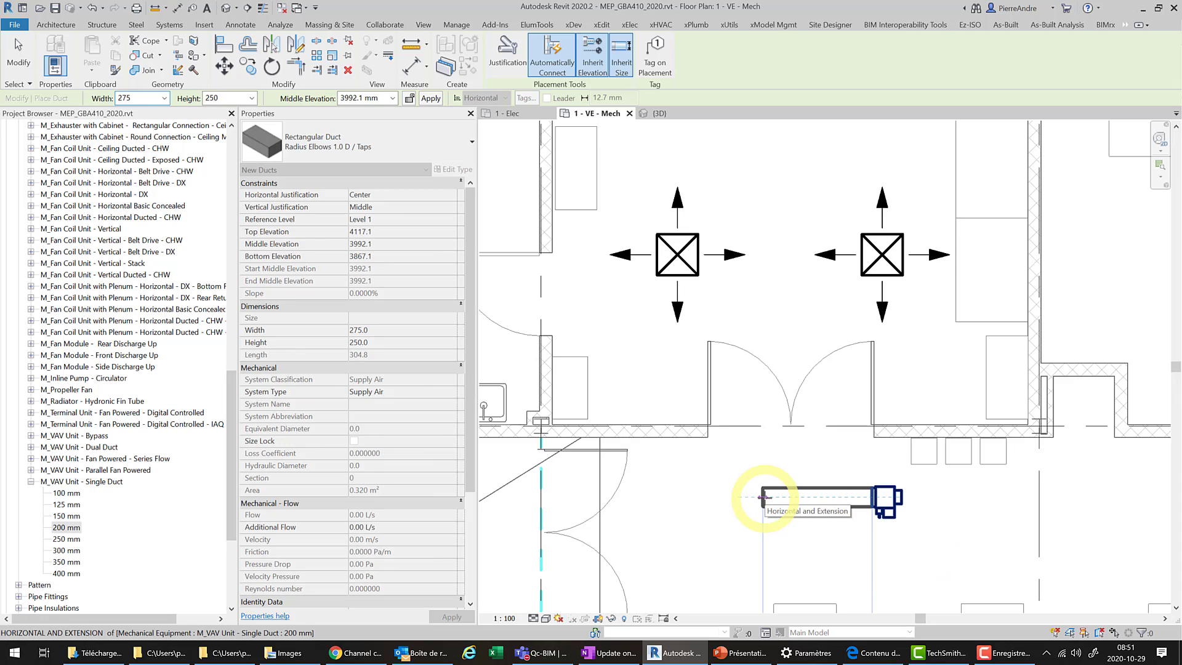
pyautogui.click(798, 495)
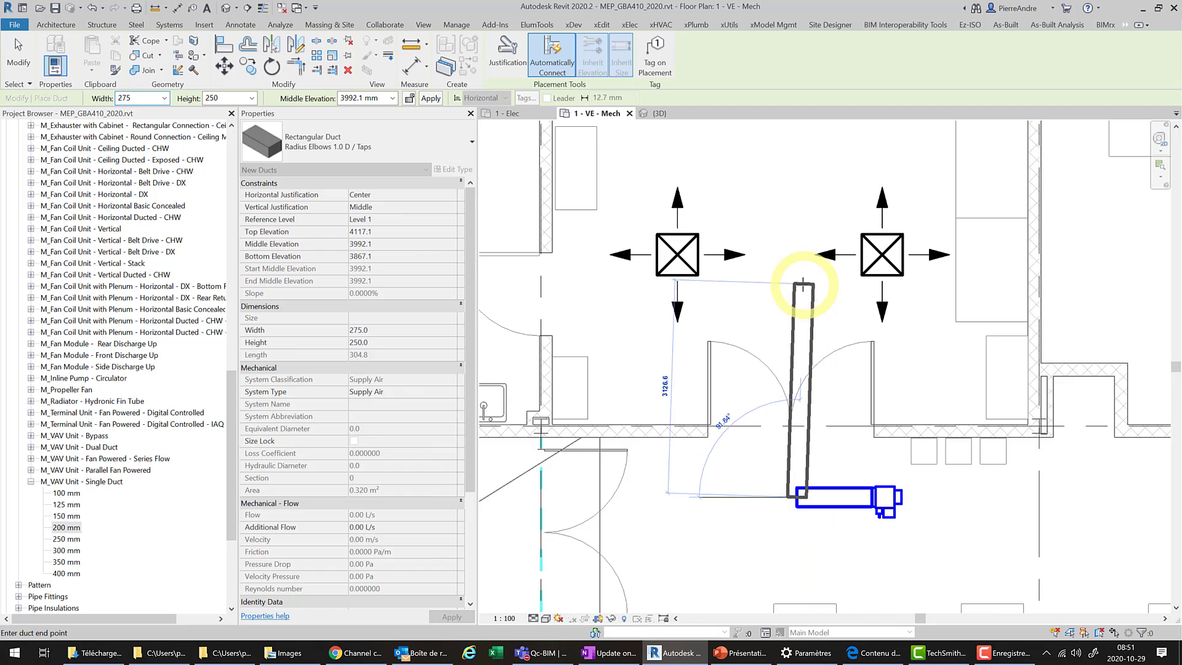
# Route the 275x250 duct upward between the diffuser columns for about 7125 mm, ending just past the upper diffuser pair, and finish drawing
pyautogui.scroll(-1, 808, 286)
pyautogui.moveTo(808, 292); pyautogui.dragTo(761, 473, button='middle')
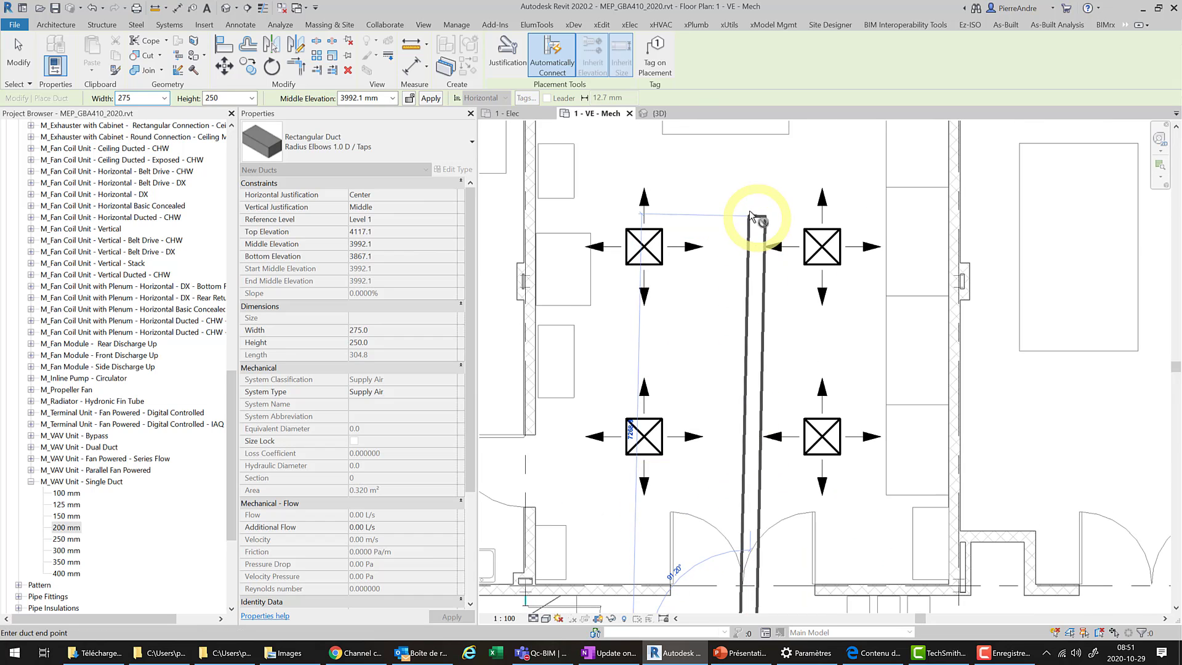
pyautogui.click(755, 219)
pyautogui.press('Escape')
pyautogui.press('Escape')
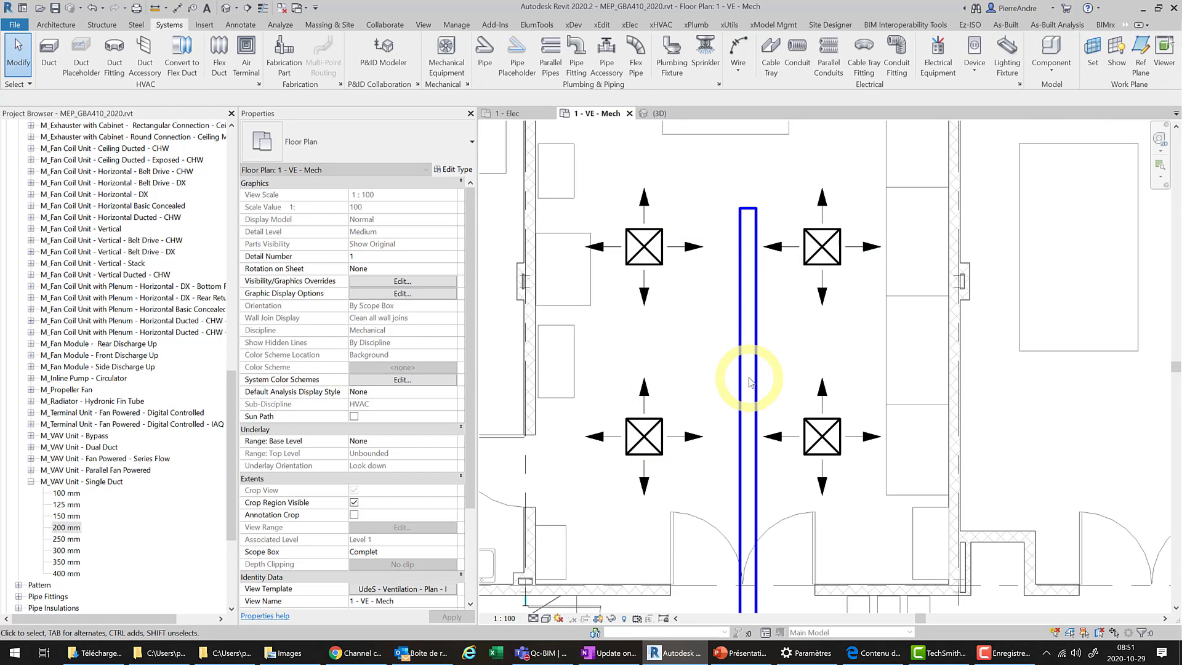
pyautogui.scroll(-3, 756, 369)
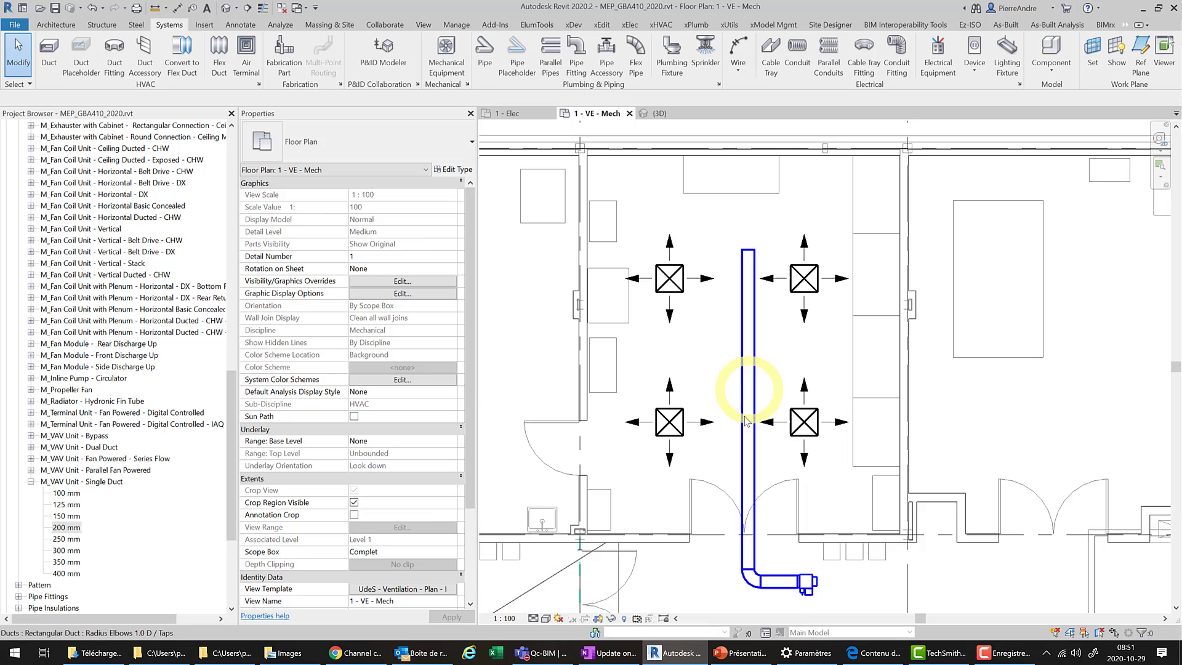
# Move the long vertical duct about 120 mm to the left to bring it closer to midway between the diffuser columns
pyautogui.click(755, 322)
pyautogui.press('Left')
pyautogui.press('Left')
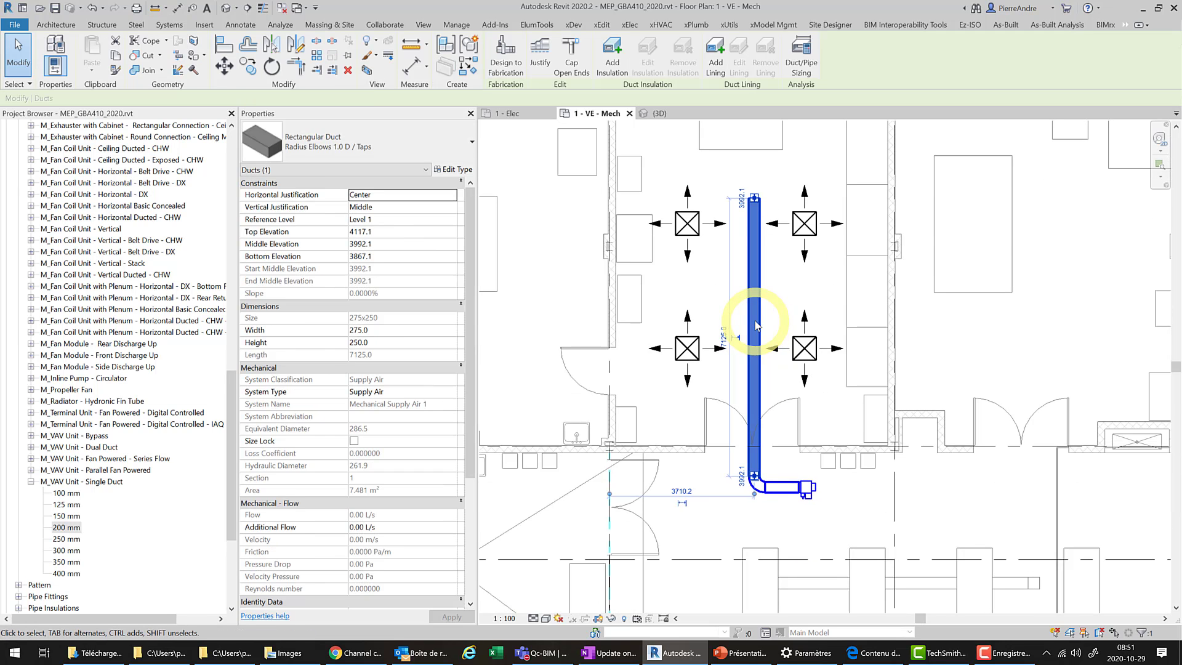
pyautogui.press('Escape')
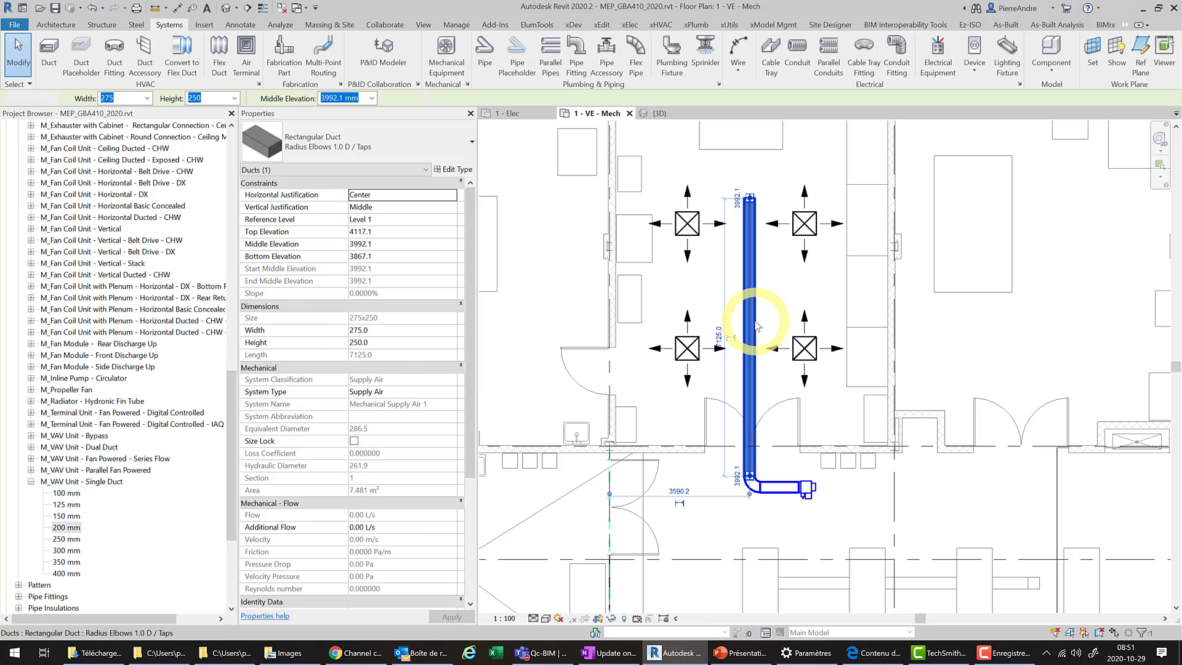
pyautogui.scroll(2, 718, 187)
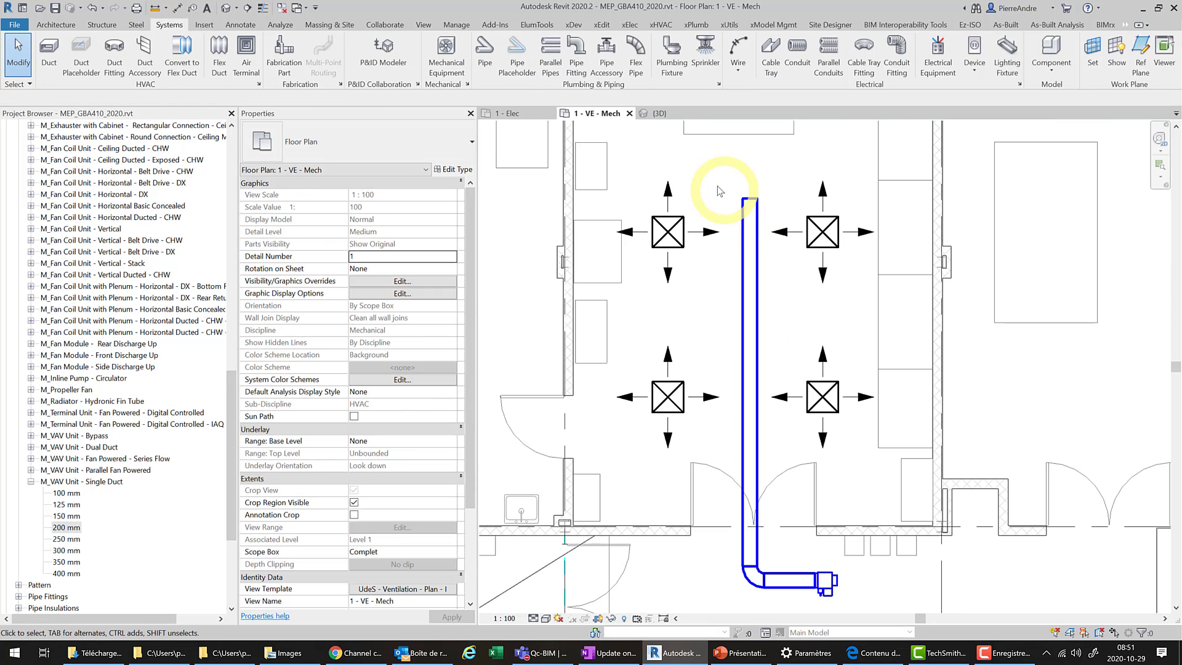
# Cap the open end of the long vertical duct, then select the end cap to inspect it and clear the selection
pyautogui.click(749, 222)
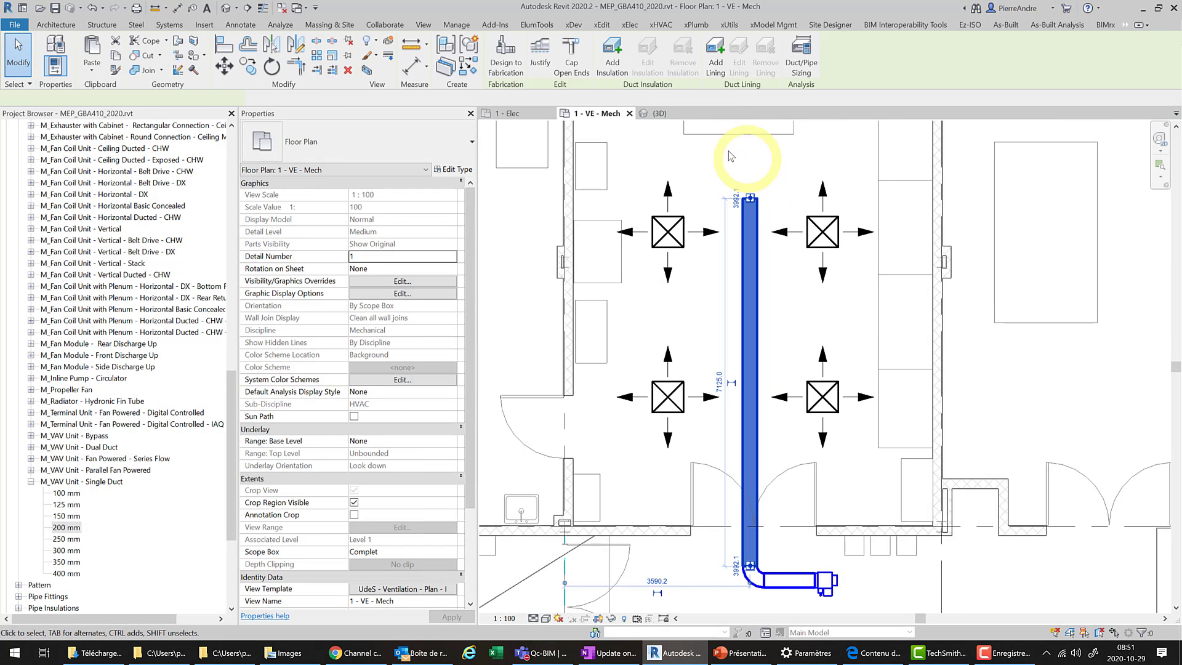
pyautogui.click(562, 68)
pyautogui.scroll(2, 743, 181)
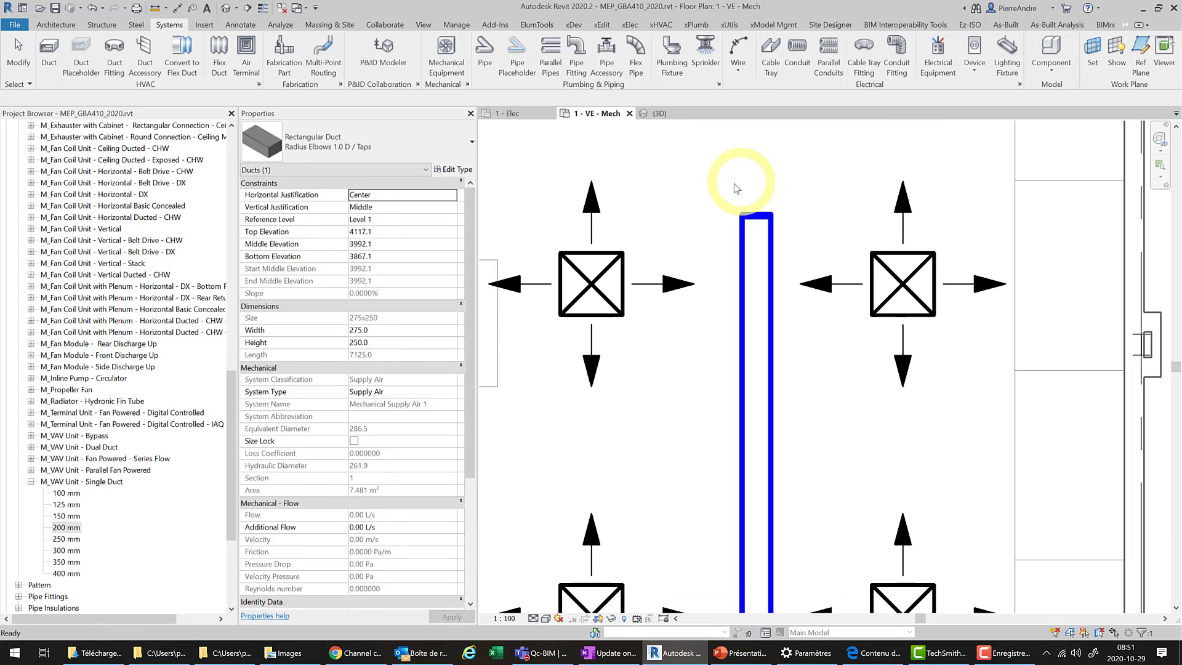
pyautogui.click(757, 216)
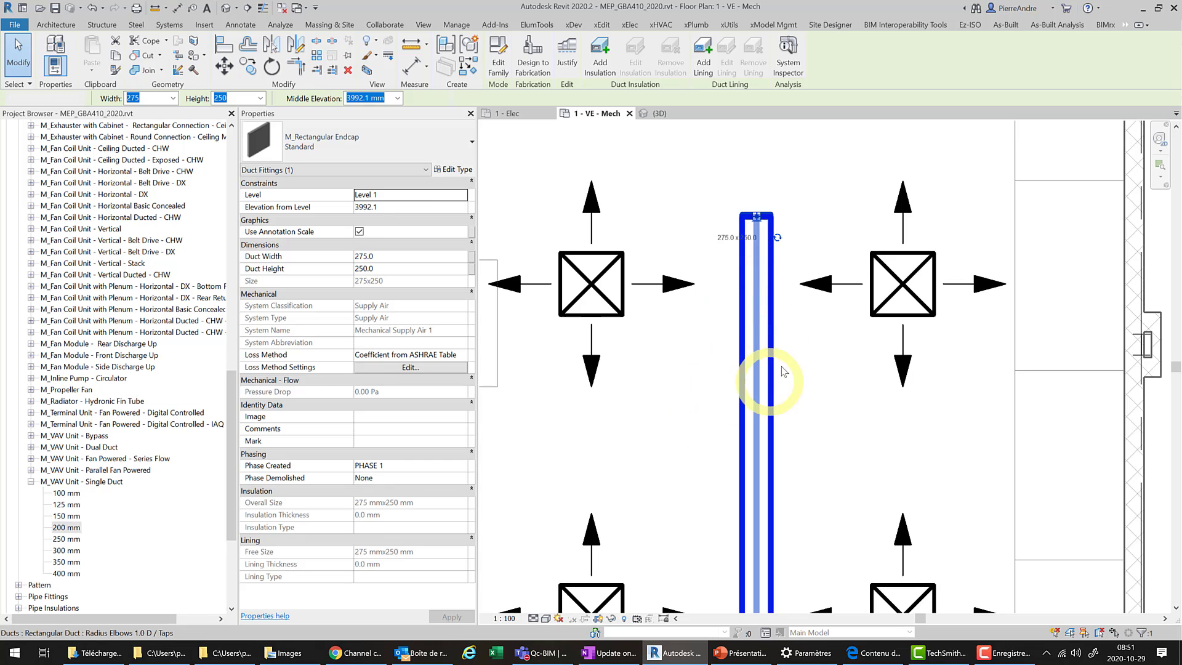
pyautogui.click(831, 414)
pyautogui.scroll(-3, 834, 411)
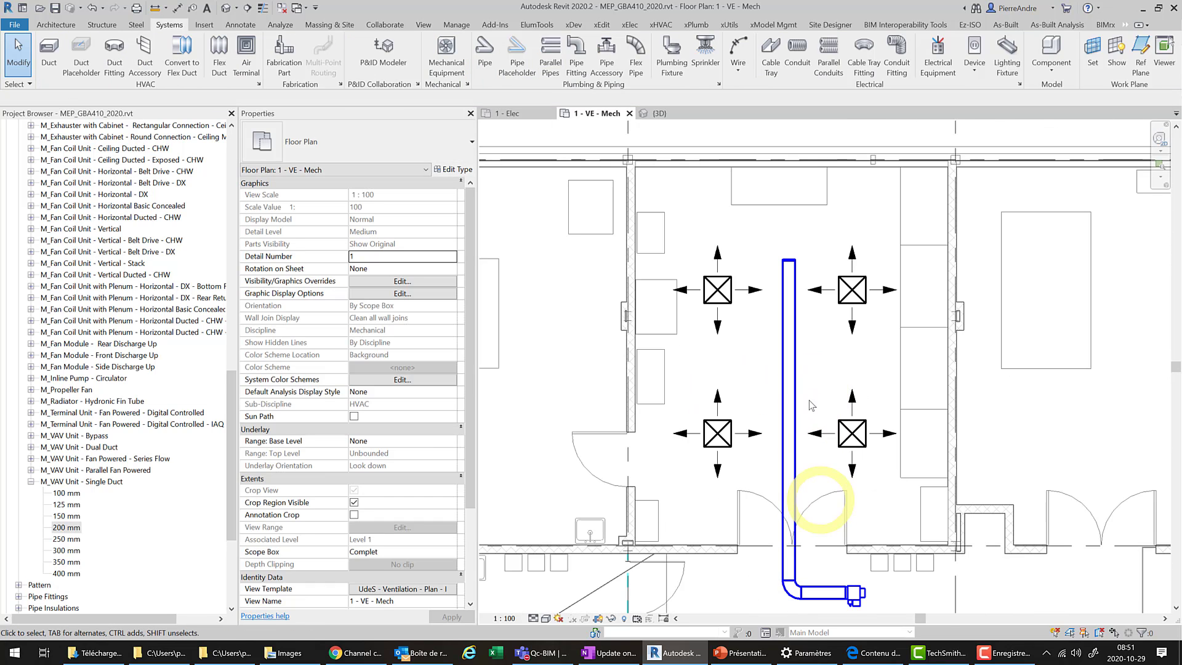
# Select the four diffusers, the duct run and the VAV unit in the plan, and show them in the 3D view
pyautogui.click(691, 225)
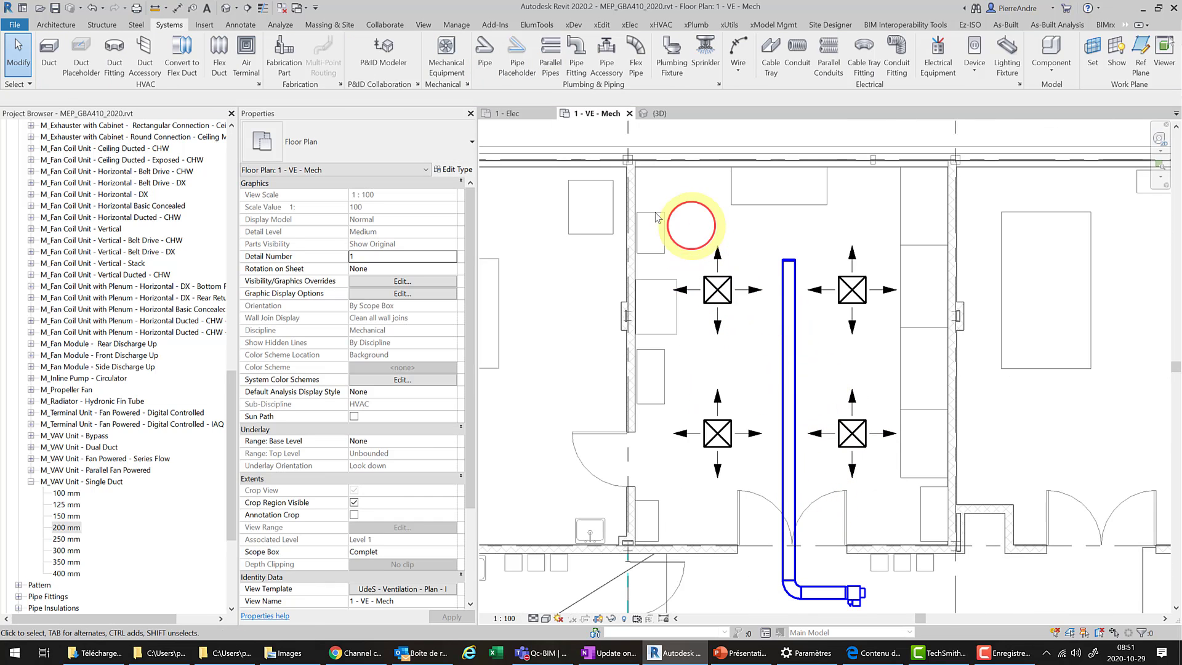
pyautogui.moveTo(721, 308); pyautogui.dragTo(963, 611)
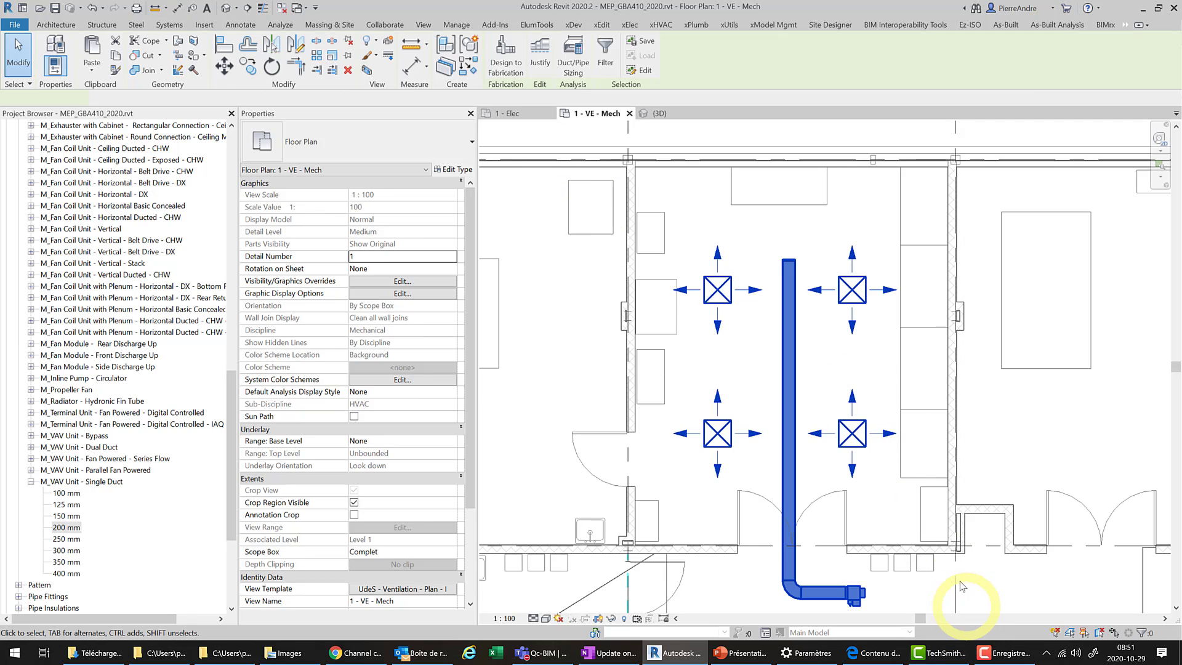
pyautogui.hotkey('ctrl', 'Tab')
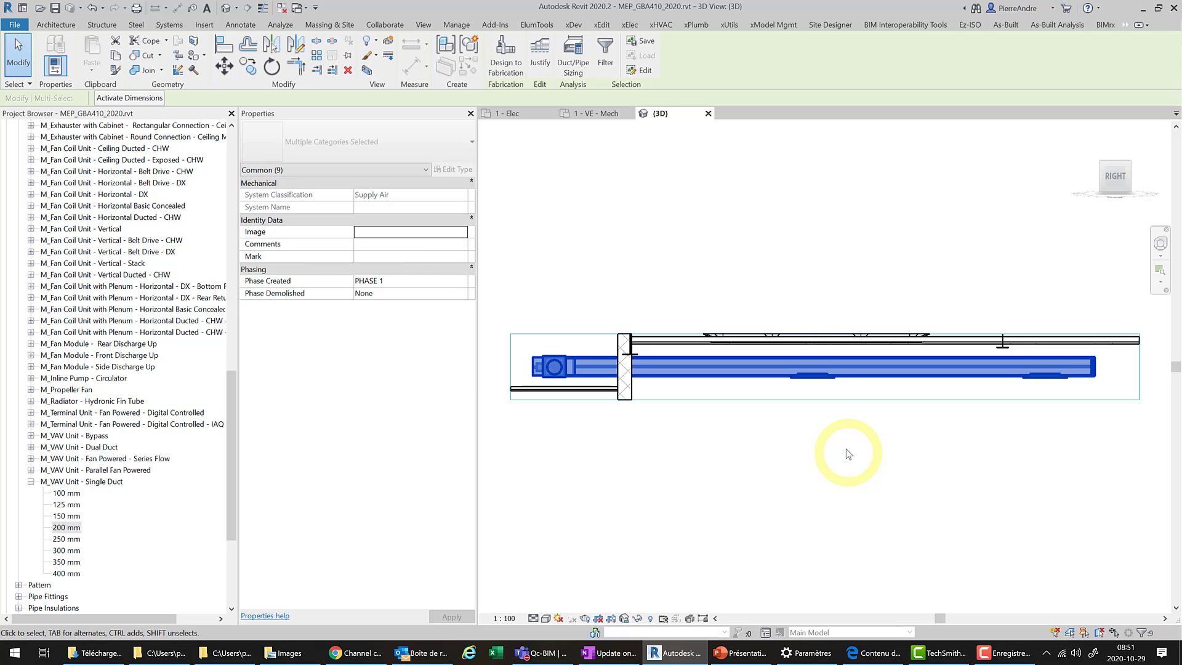
# Extend the 3D view's section box down to the floor and up past the roof structure
pyautogui.keyDown('shift'); pyautogui.moveTo(849, 429); pyautogui.dragTo(869, 397, button='middle'); pyautogui.keyUp('shift')
pyautogui.click(854, 322)
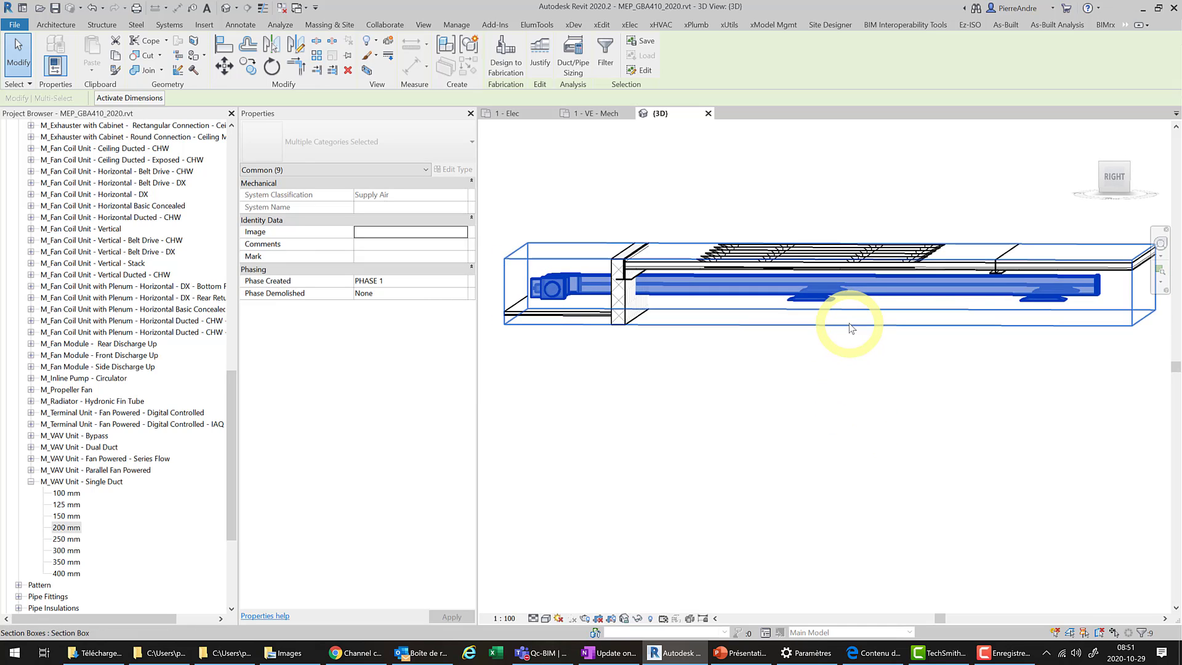
pyautogui.moveTo(829, 318); pyautogui.dragTo(831, 518)
pyautogui.moveTo(817, 240); pyautogui.dragTo(831, 205)
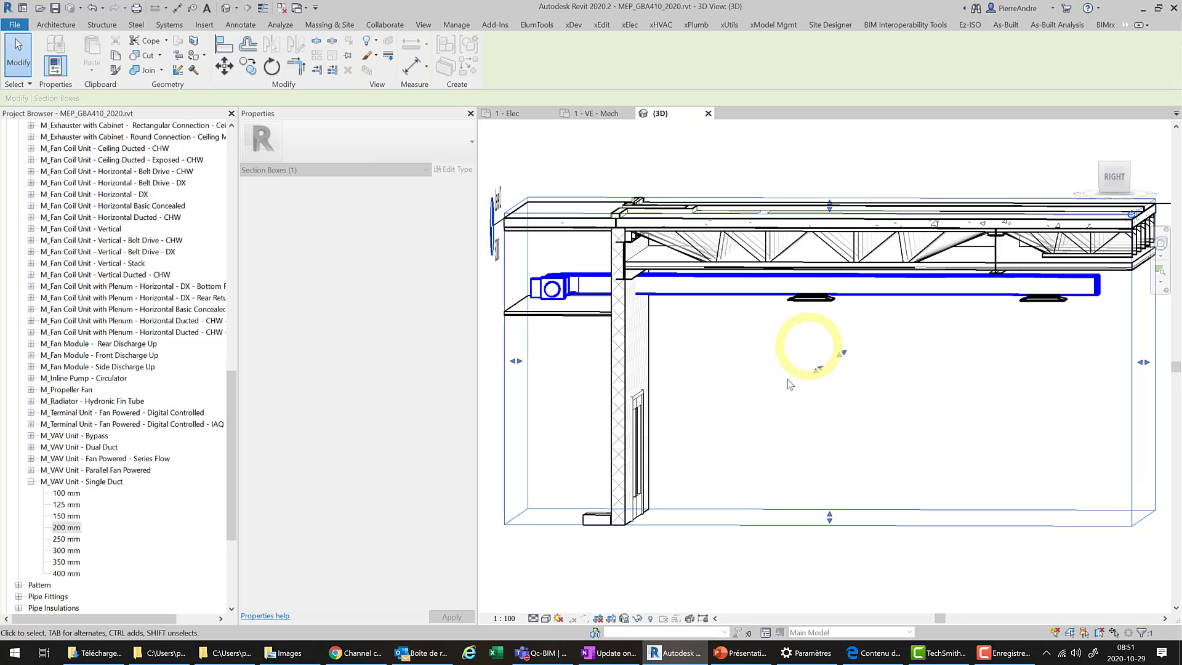
# Examine the duct's height relative to the diffusers and roof joists from several 3D angles and in the Right view
pyautogui.keyDown('shift'); pyautogui.moveTo(692, 361); pyautogui.dragTo(806, 409, button='middle'); pyautogui.keyUp('shift')
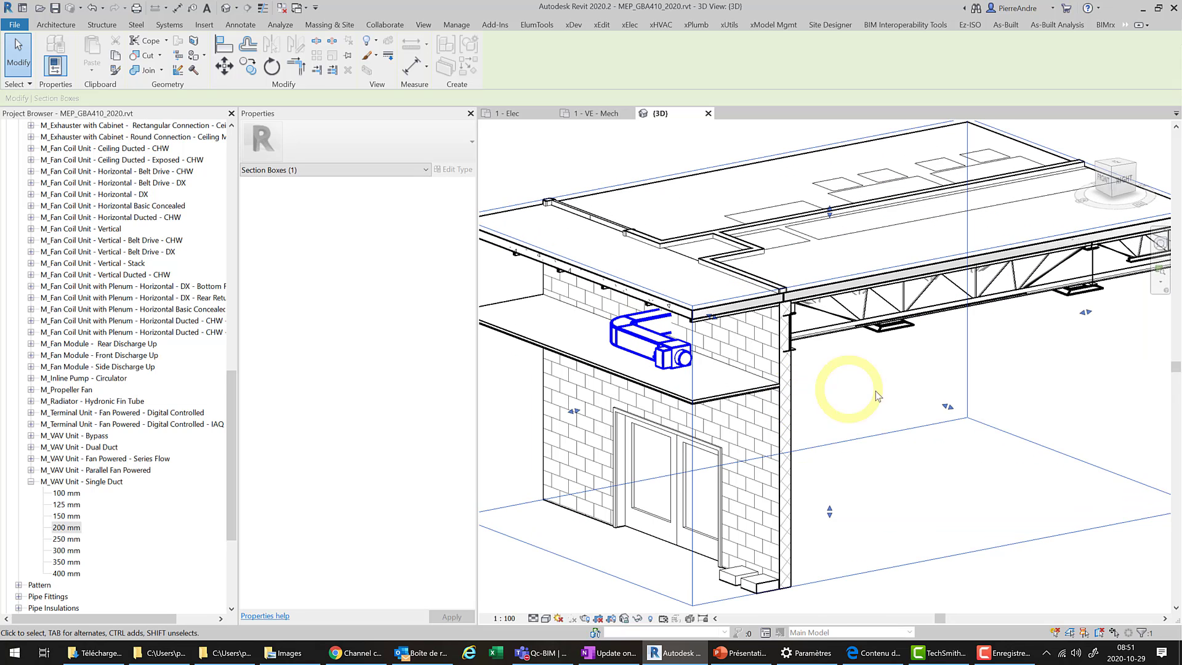
pyautogui.keyDown('shift'); pyautogui.moveTo(965, 454); pyautogui.dragTo(872, 400, button='middle'); pyautogui.keyUp('shift')
pyautogui.keyDown('shift'); pyautogui.moveTo(977, 358); pyautogui.dragTo(937, 366, button='middle'); pyautogui.keyUp('shift')
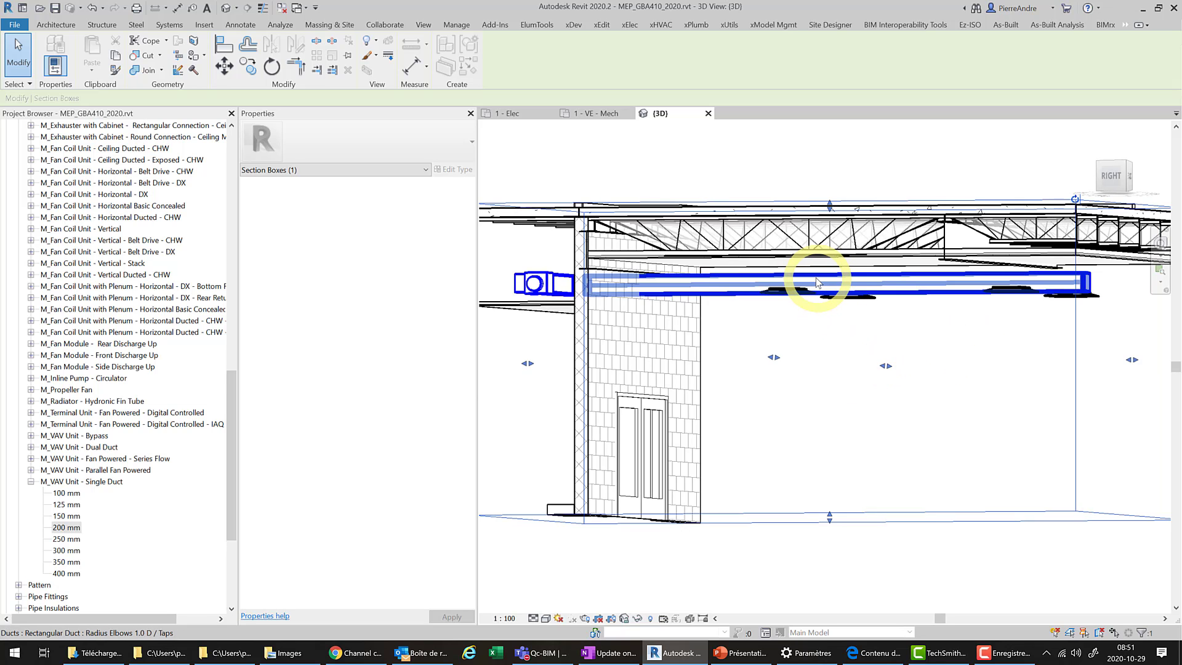
pyautogui.scroll(1, 818, 279)
pyautogui.scroll(2, 820, 280)
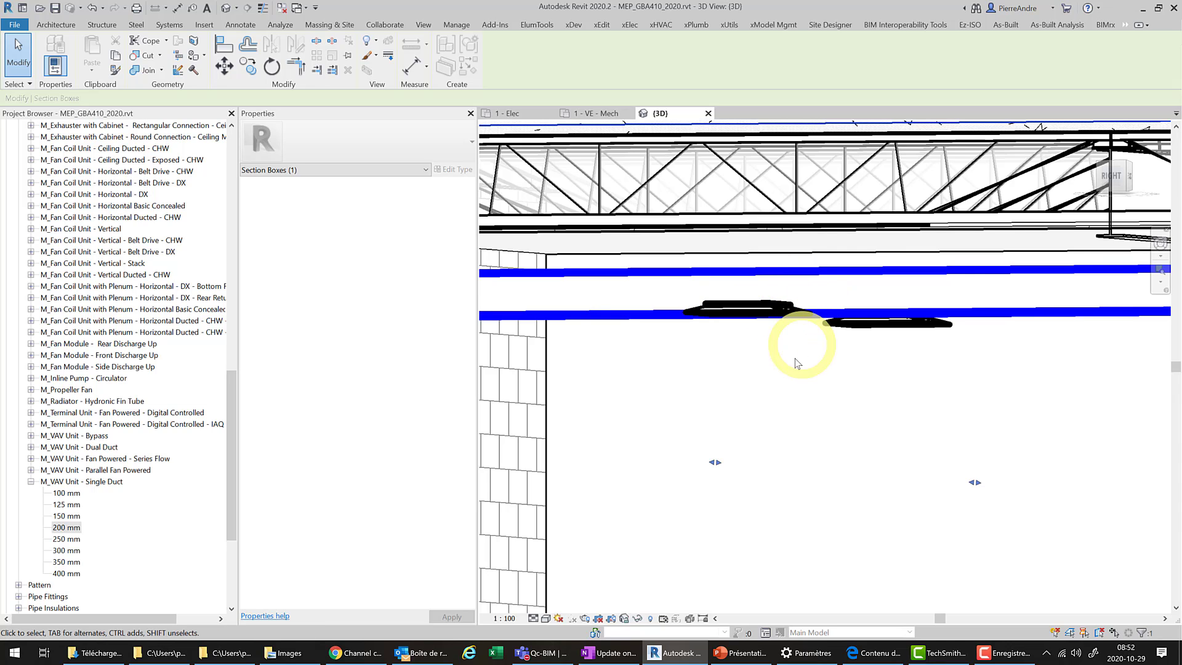
pyautogui.scroll(-3, 795, 364)
pyautogui.keyDown('shift'); pyautogui.moveTo(763, 411); pyautogui.dragTo(857, 416, button='middle'); pyautogui.keyUp('shift')
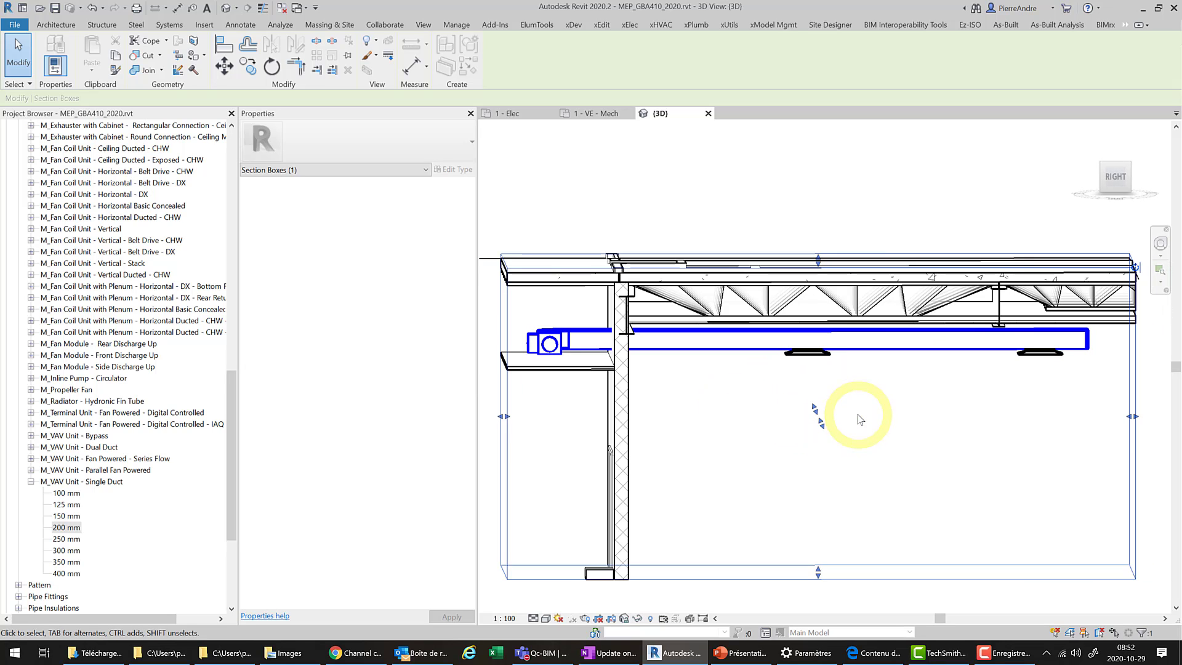
pyautogui.click(1121, 179)
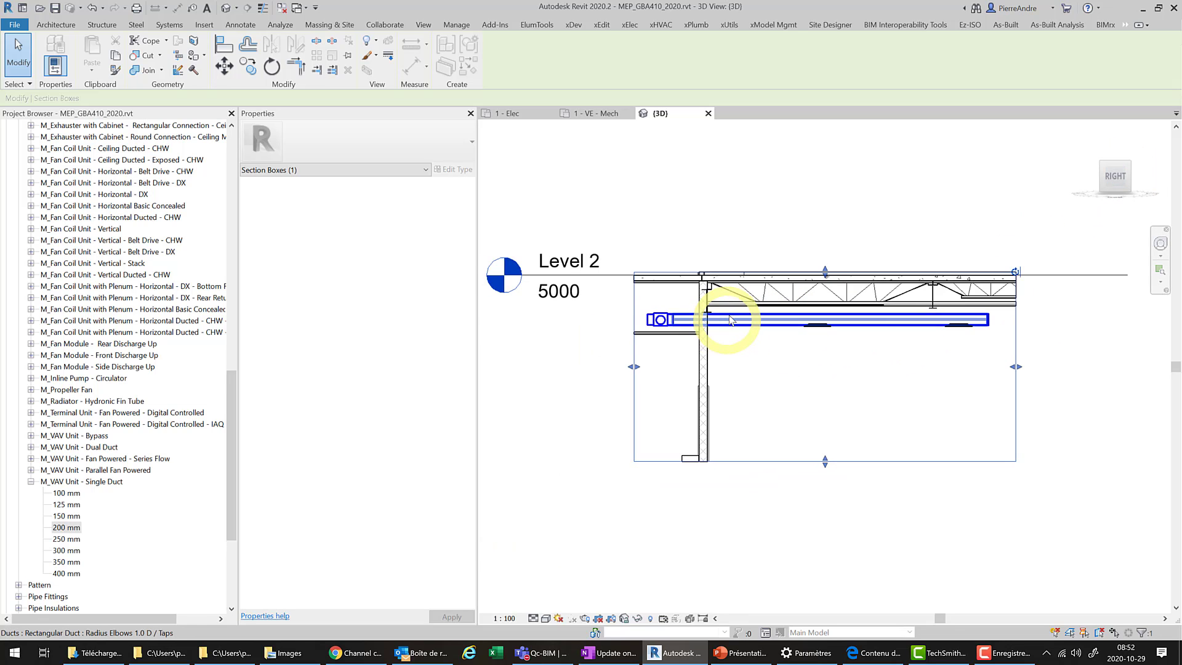
pyautogui.scroll(1, 736, 322)
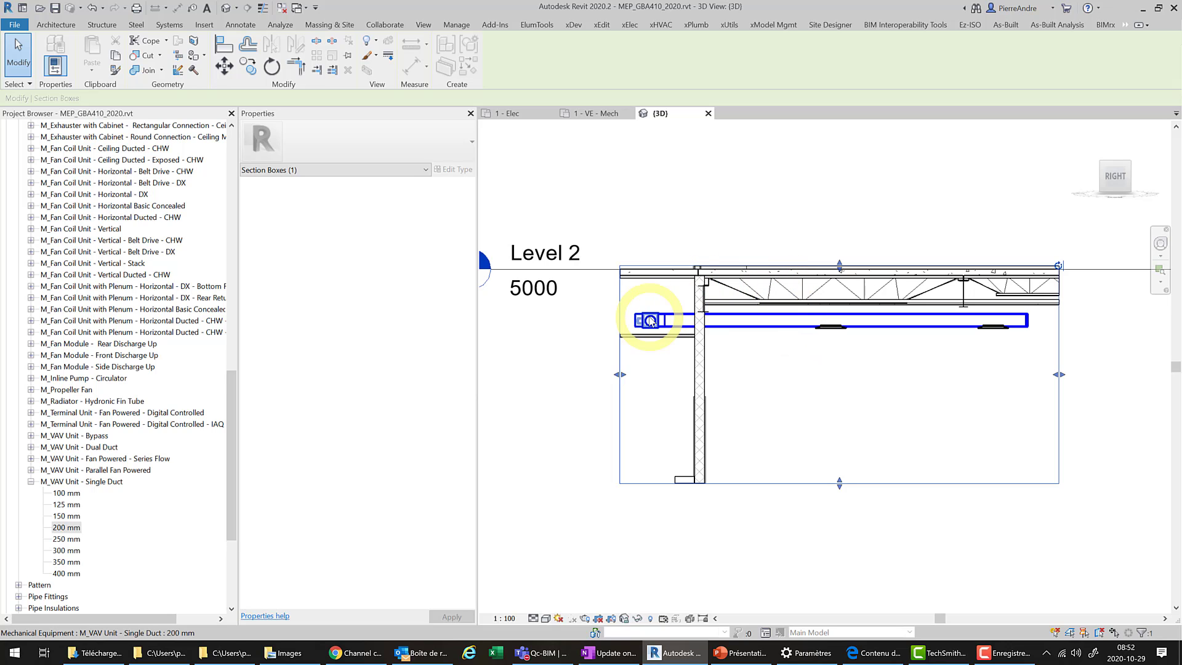
# Raise the long duct into the joist zone through middle elevations of 4392.1, 4472.1 and 4512.1 mm up to 4552.1 mm
pyautogui.click(756, 321)
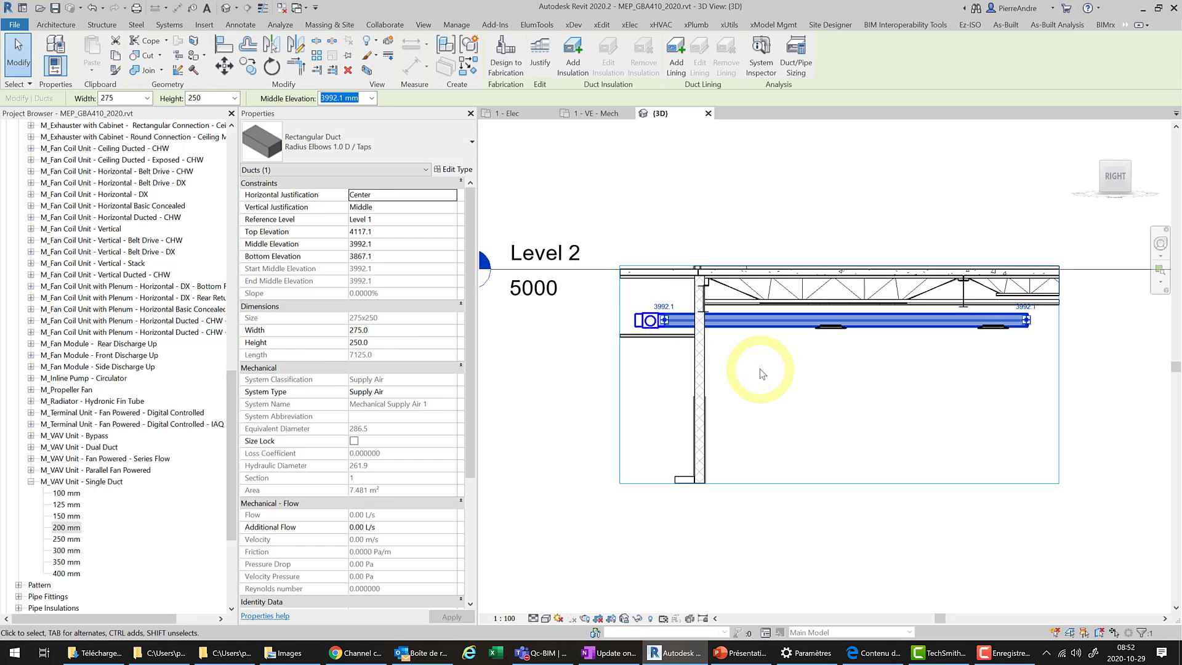
pyautogui.write('4392.1')
pyautogui.press('Return')
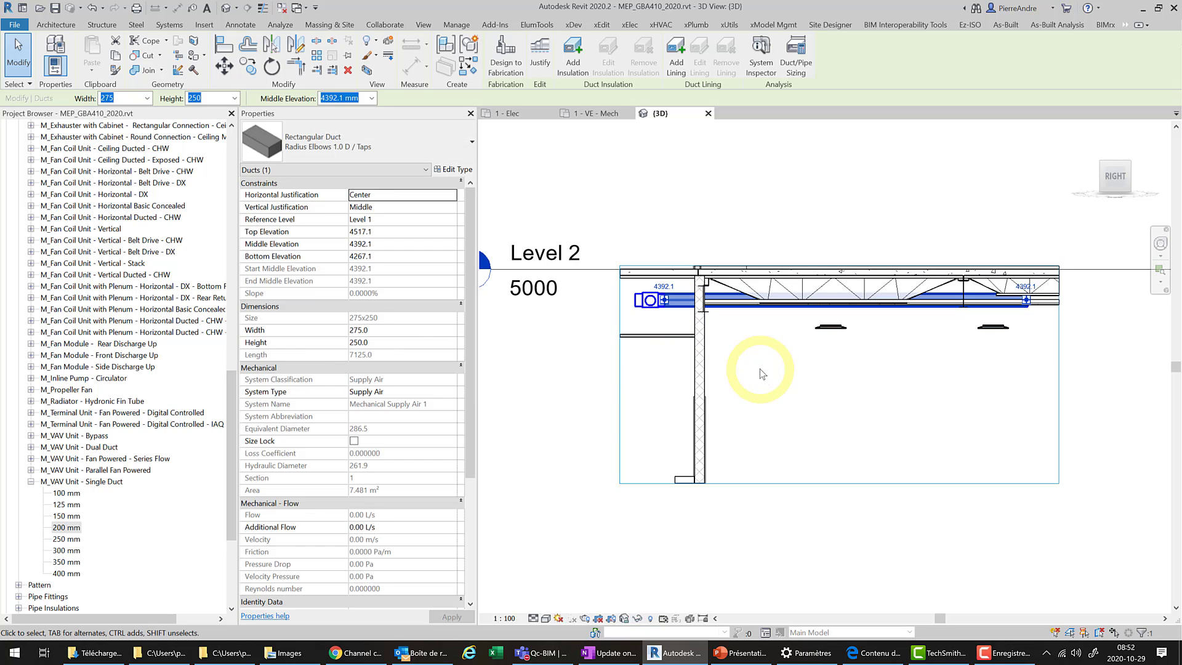
pyautogui.write('4472.1')
pyautogui.press('Return')
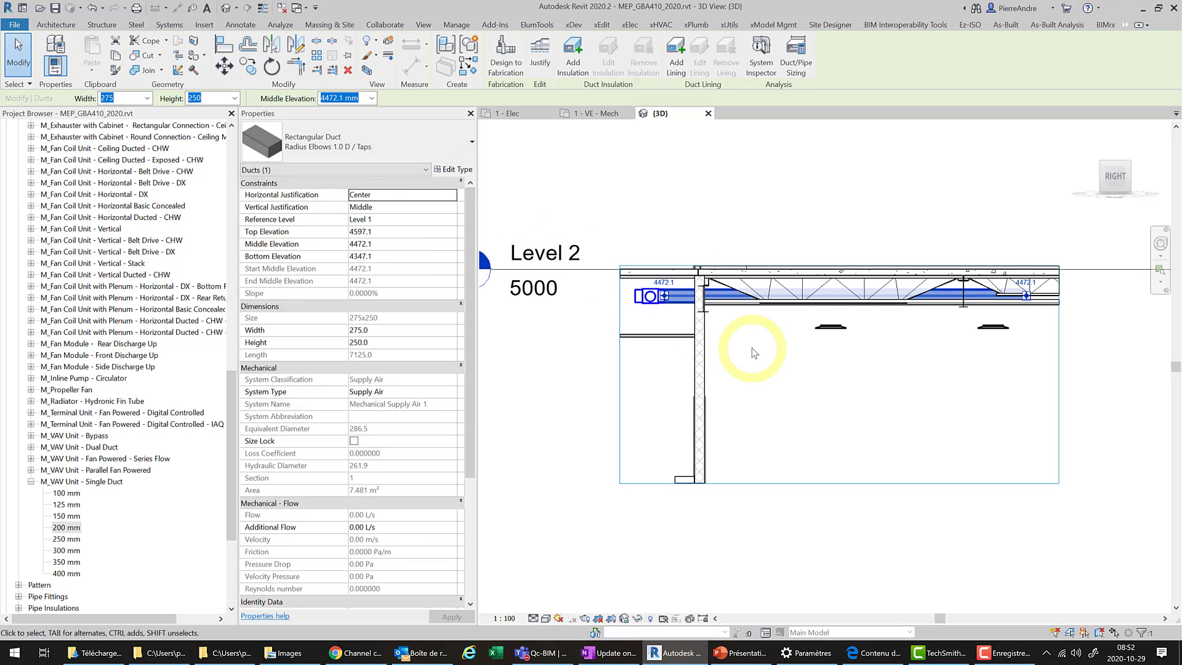
pyautogui.press('Up')
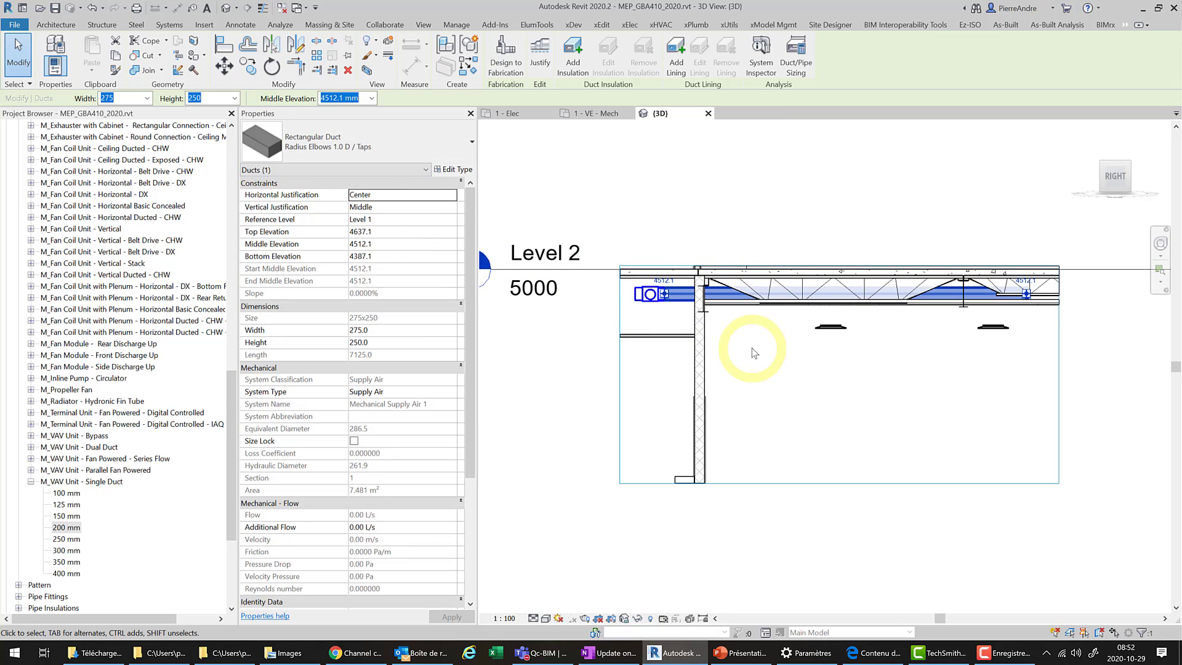
pyautogui.press('Up')
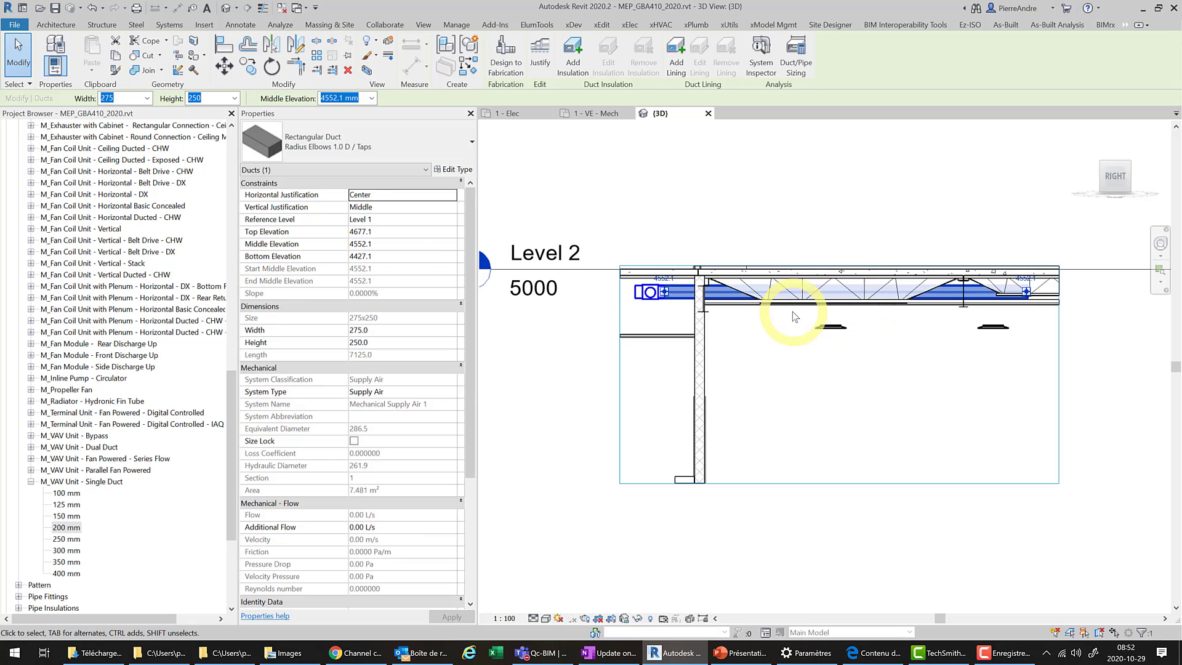
# Examine the raised ductwork from other 3D angles and check the type and neck of one supply diffuser
pyautogui.keyDown('shift'); pyautogui.moveTo(793, 358); pyautogui.dragTo(891, 324, button='middle'); pyautogui.keyUp('shift')
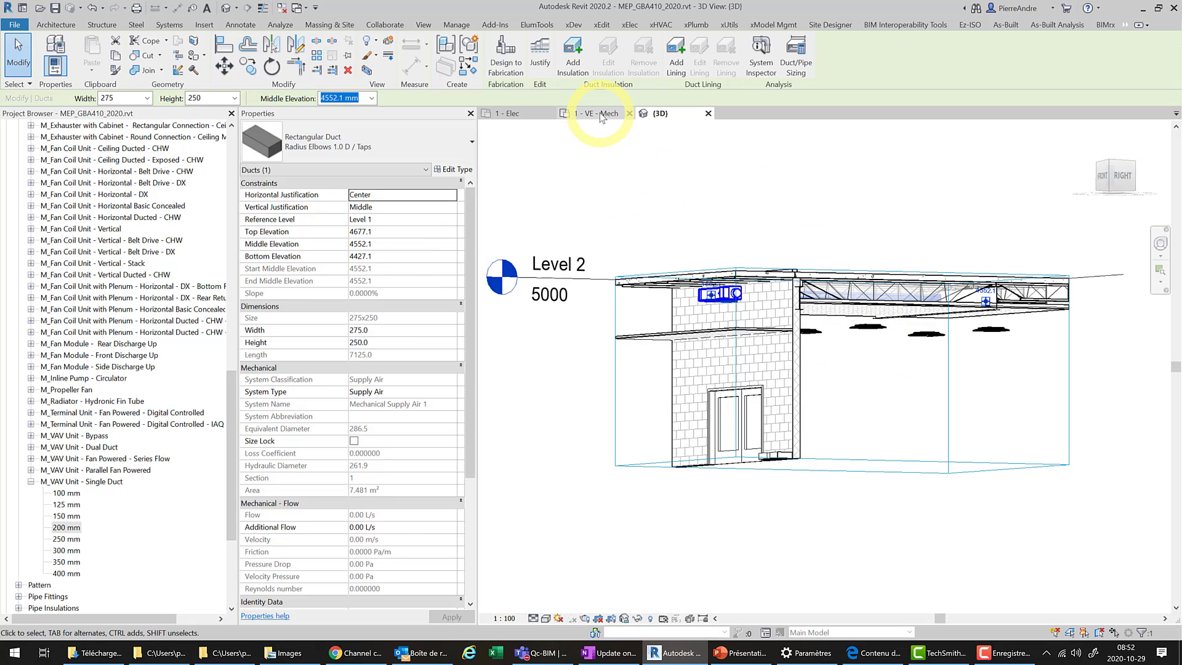
pyautogui.click(877, 400)
pyautogui.moveTo(822, 397)
pyautogui.keyDown('shift'); pyautogui.mouseDown(button='middle')
pyautogui.moveTo(811, 405)
pyautogui.moveTo(822, 394)
pyautogui.mouseUp(button='middle'); pyautogui.keyUp('shift')
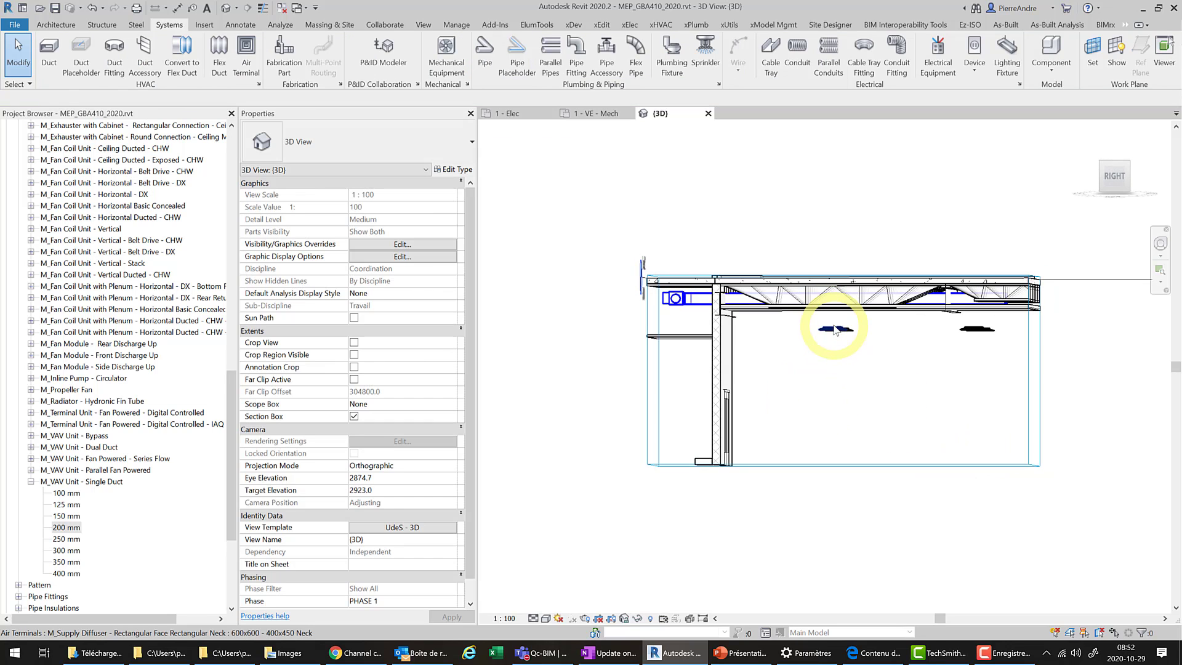
pyautogui.click(827, 329)
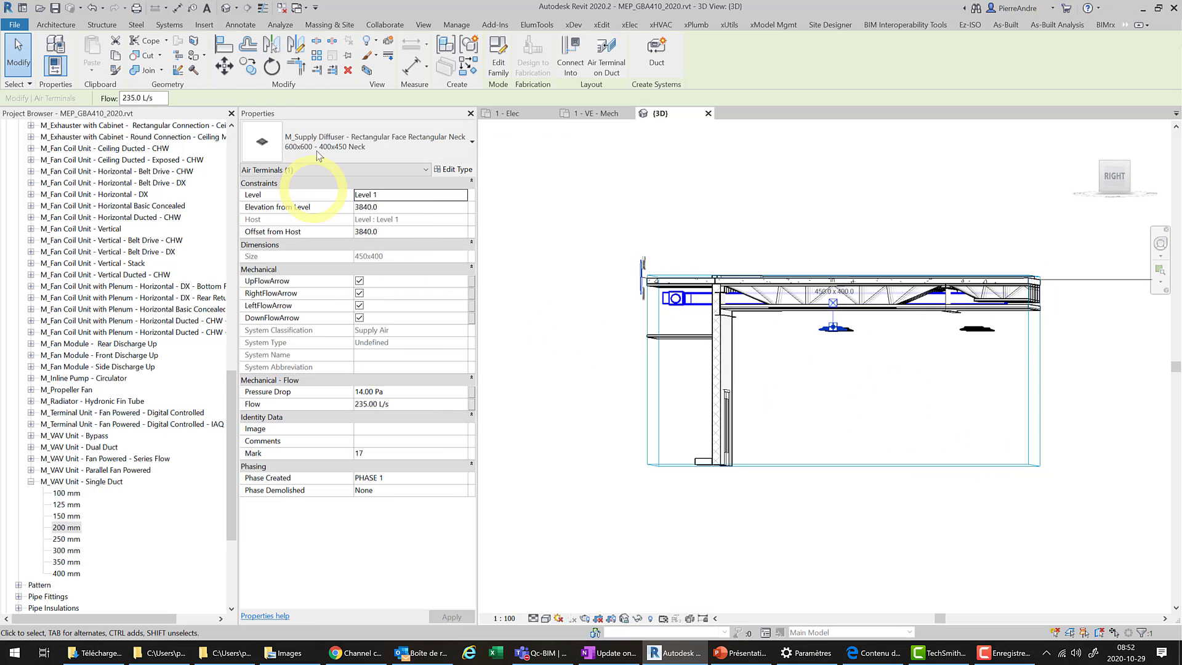
pyautogui.click(902, 368)
pyautogui.click(789, 329)
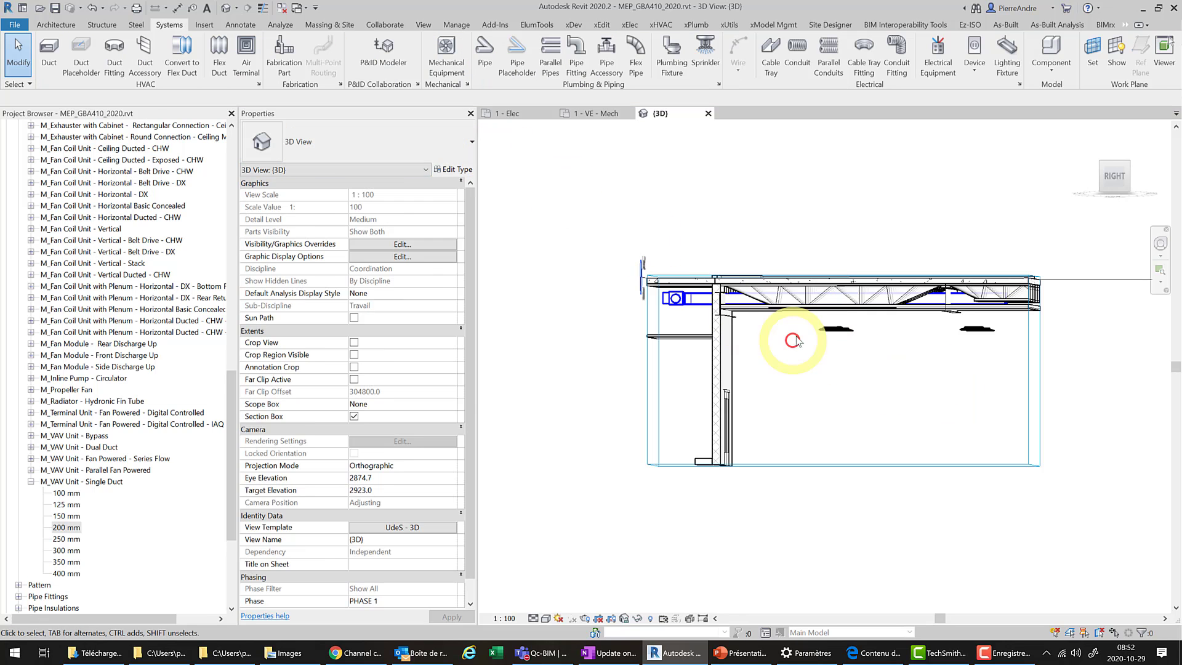
pyautogui.keyDown('shift'); pyautogui.moveTo(879, 390); pyautogui.dragTo(981, 369, button='middle'); pyautogui.keyUp('shift')
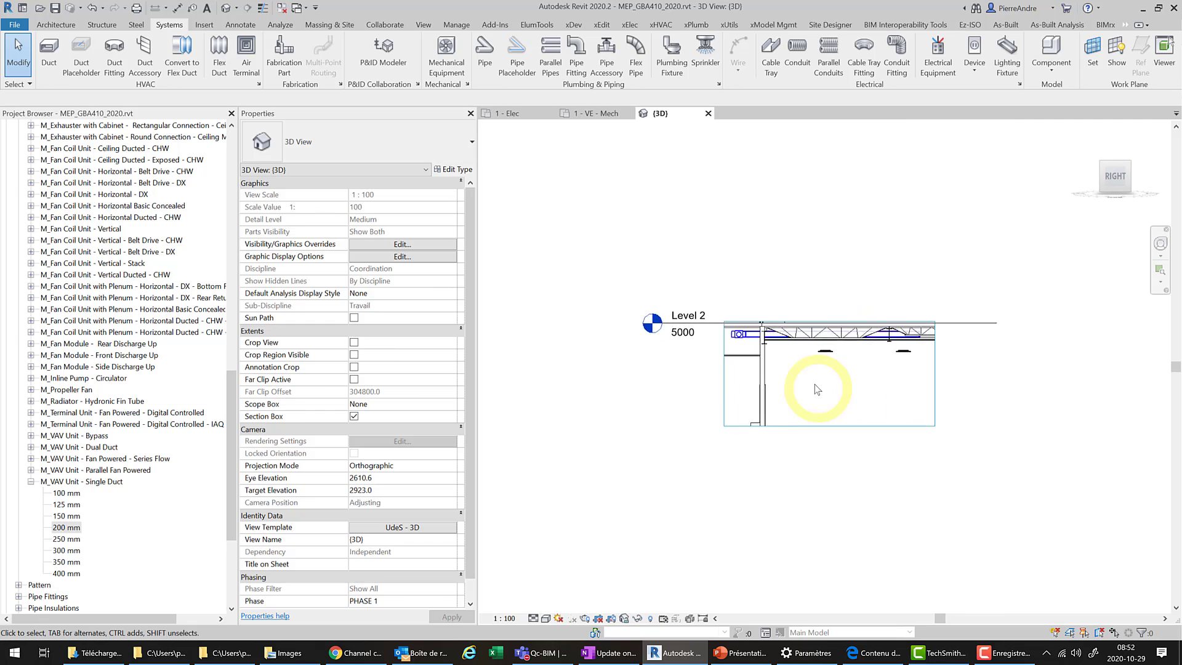
# Change all four supply diffusers to M_Supply Diffuser - Rectangular Face Round Neck, type 300x300 - 150 Neck
pyautogui.scroll(4, 843, 376)
pyautogui.moveTo(729, 271); pyautogui.dragTo(1133, 370)
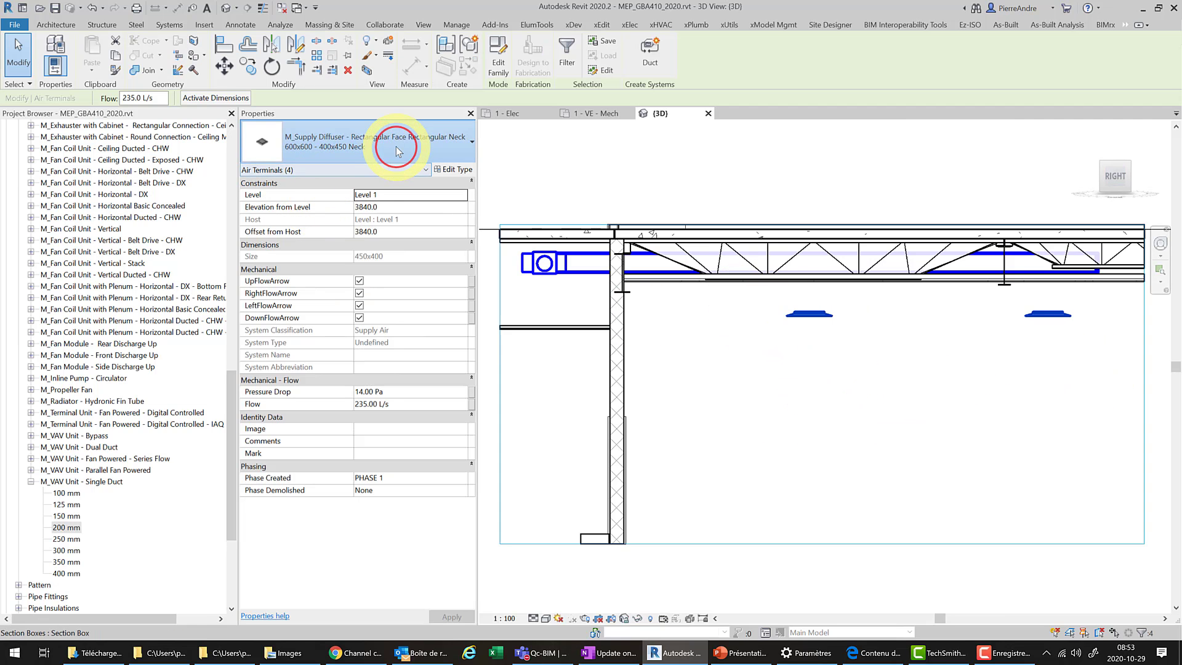
pyautogui.click(403, 148)
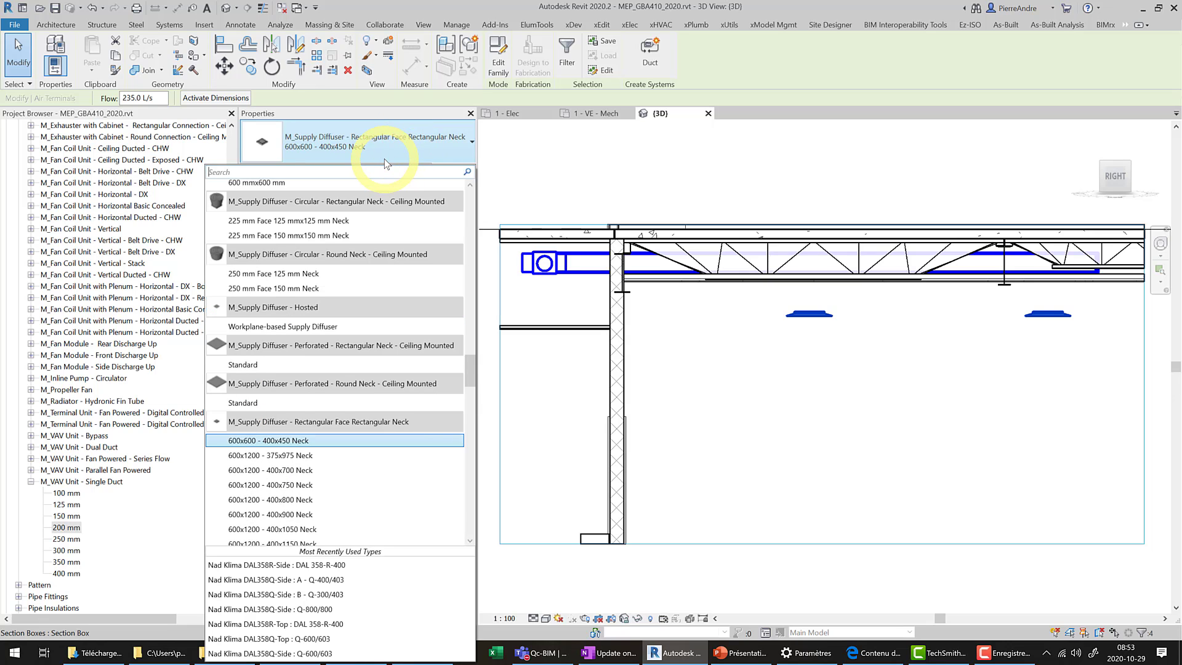
pyautogui.write('round neck')
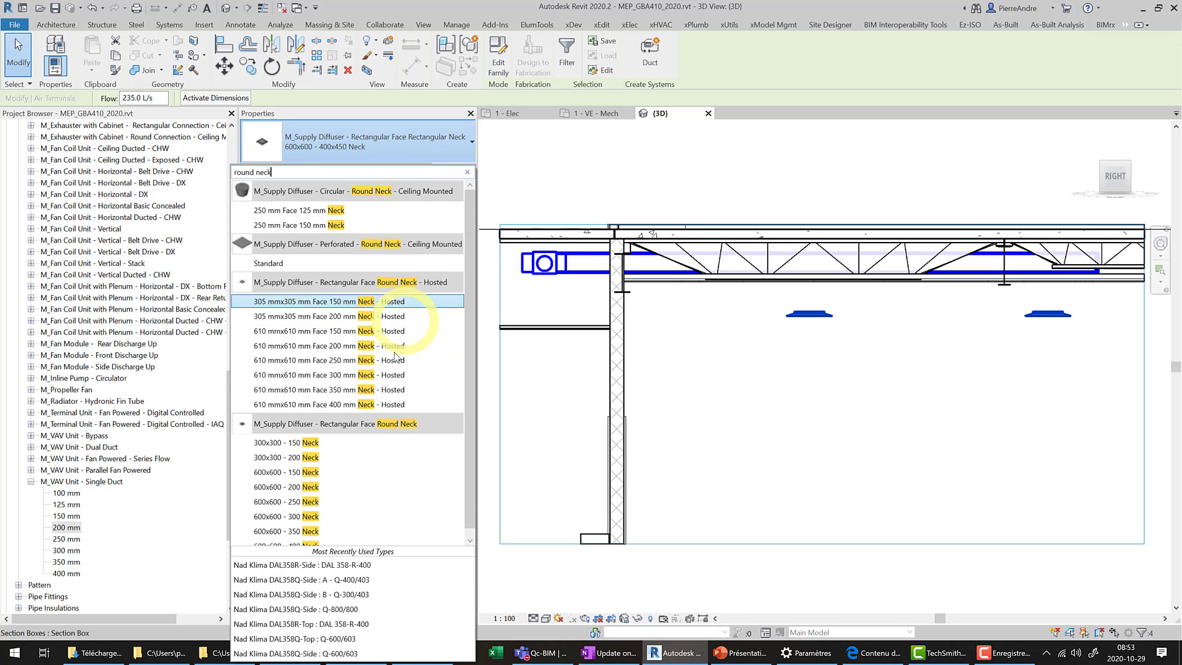
pyautogui.scroll(-1, 399, 400)
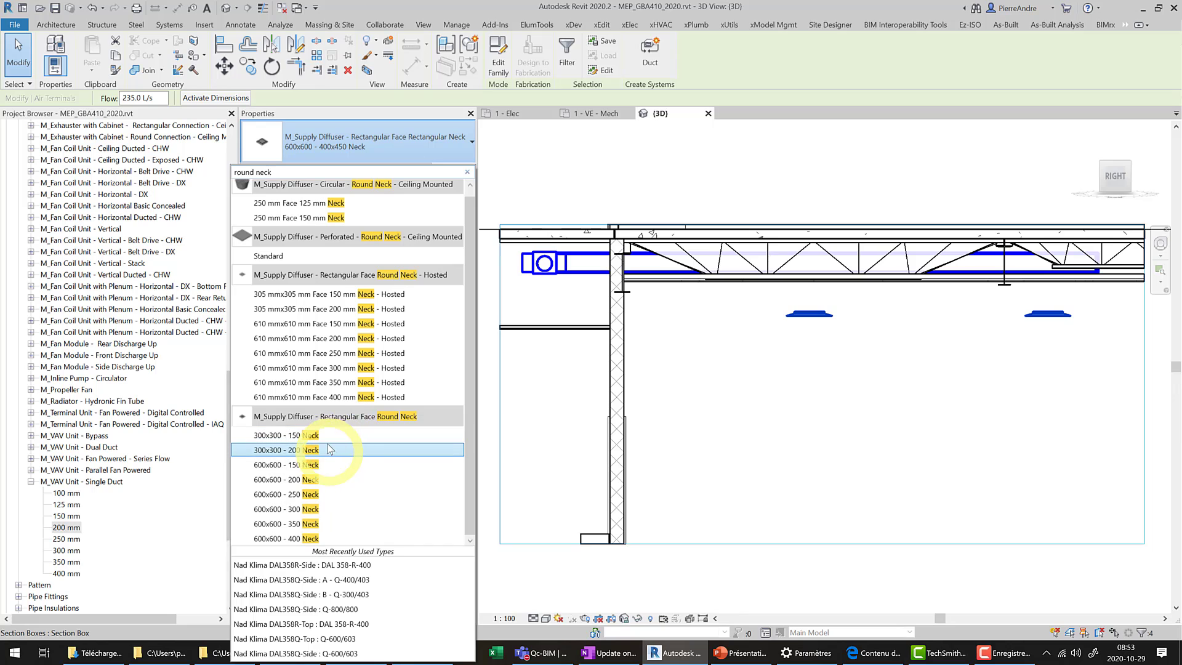
pyautogui.click(329, 435)
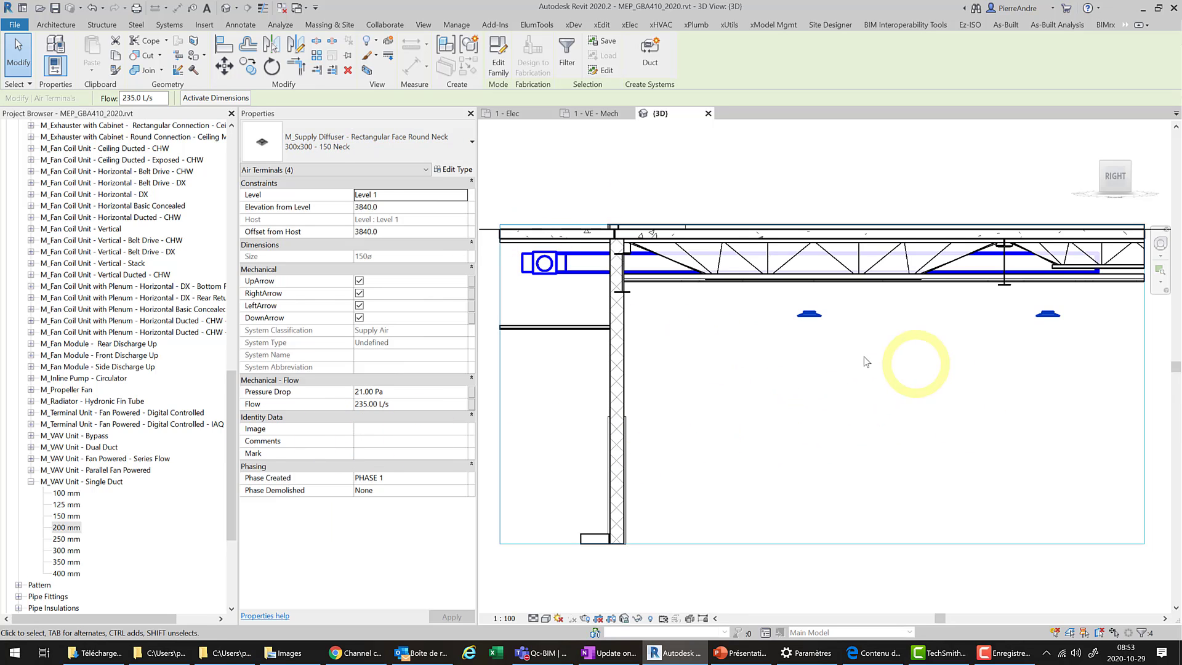
pyautogui.click(818, 369)
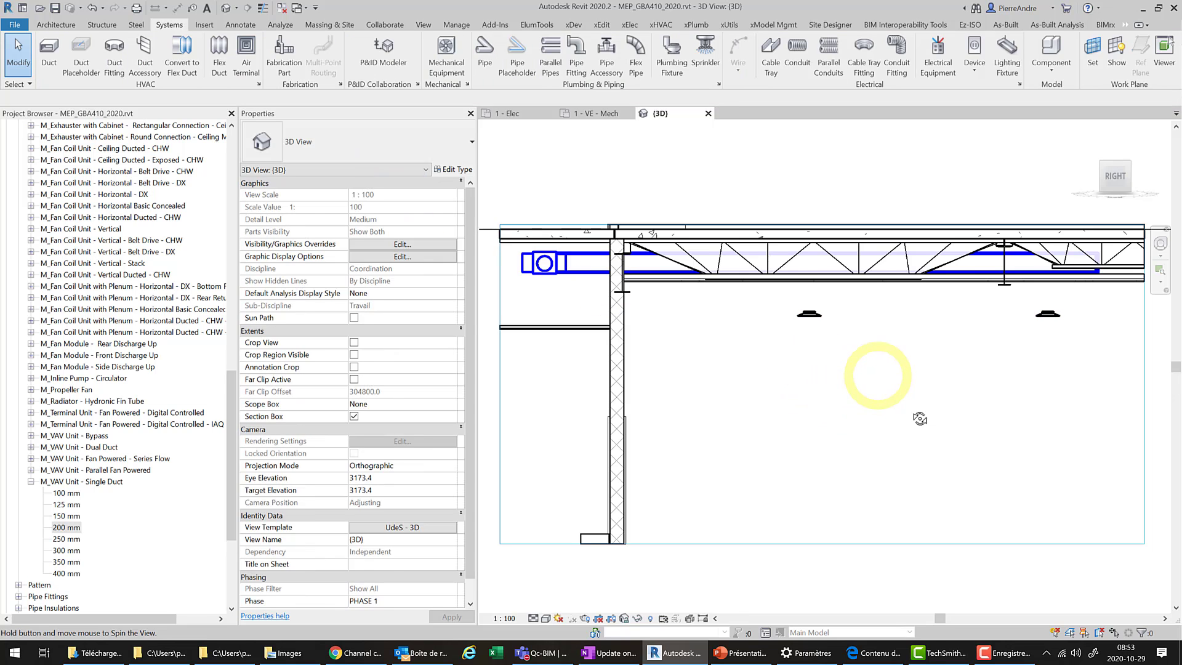
pyautogui.keyDown('shift'); pyautogui.moveTo(917, 417); pyautogui.dragTo(992, 370, button='middle'); pyautogui.keyUp('shift')
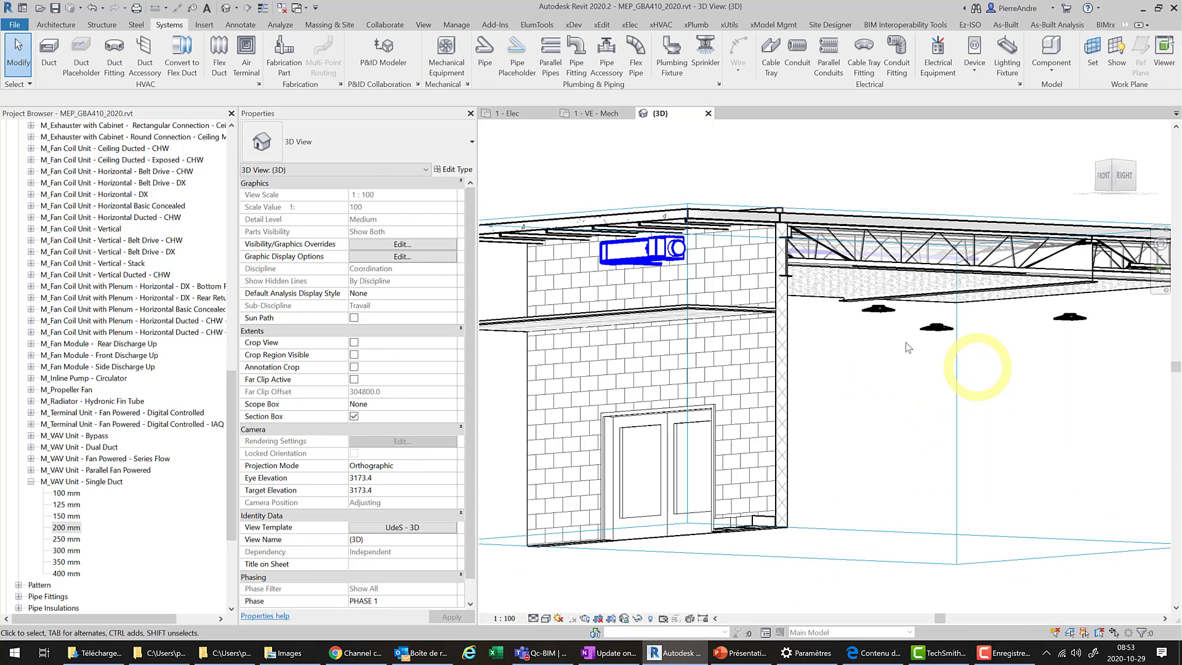
# Open the 1 - VE - Mech floor plan and check the middle elevation of the long main duct
pyautogui.click(592, 115)
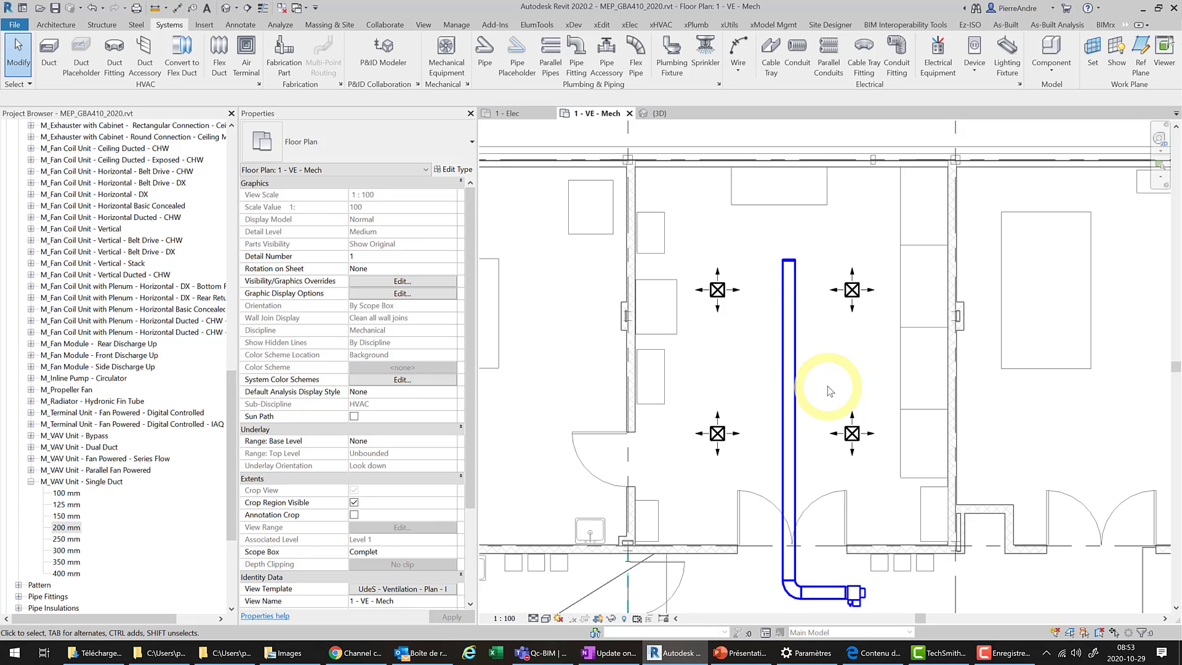
pyautogui.click(789, 345)
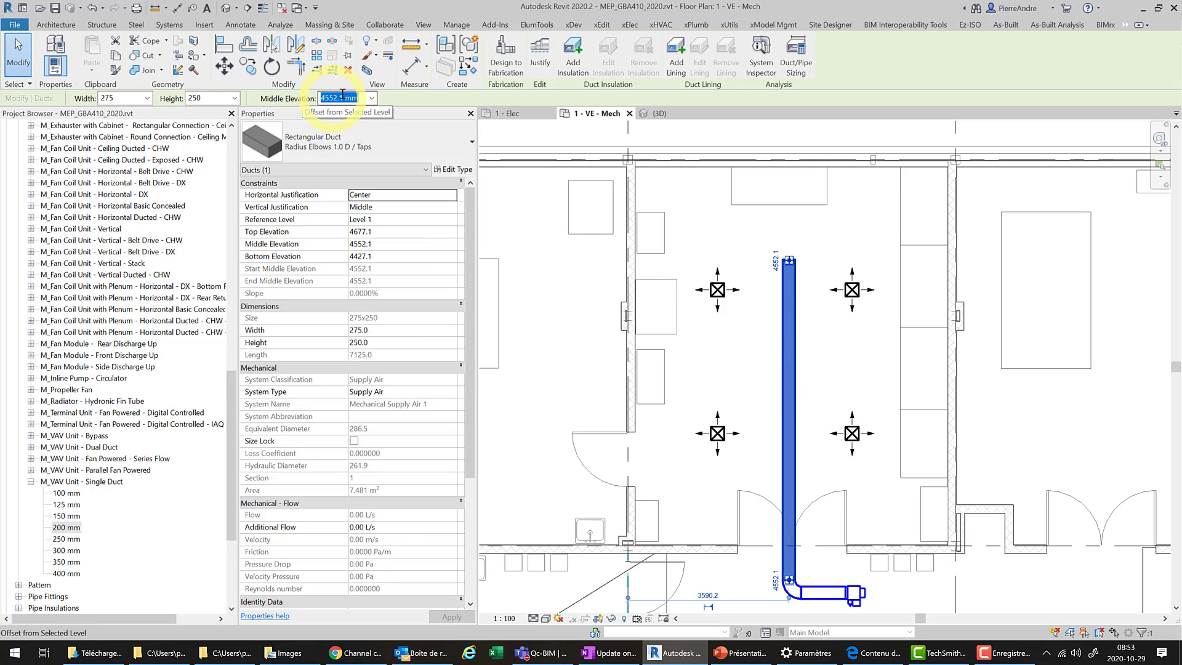
pyautogui.click(759, 378)
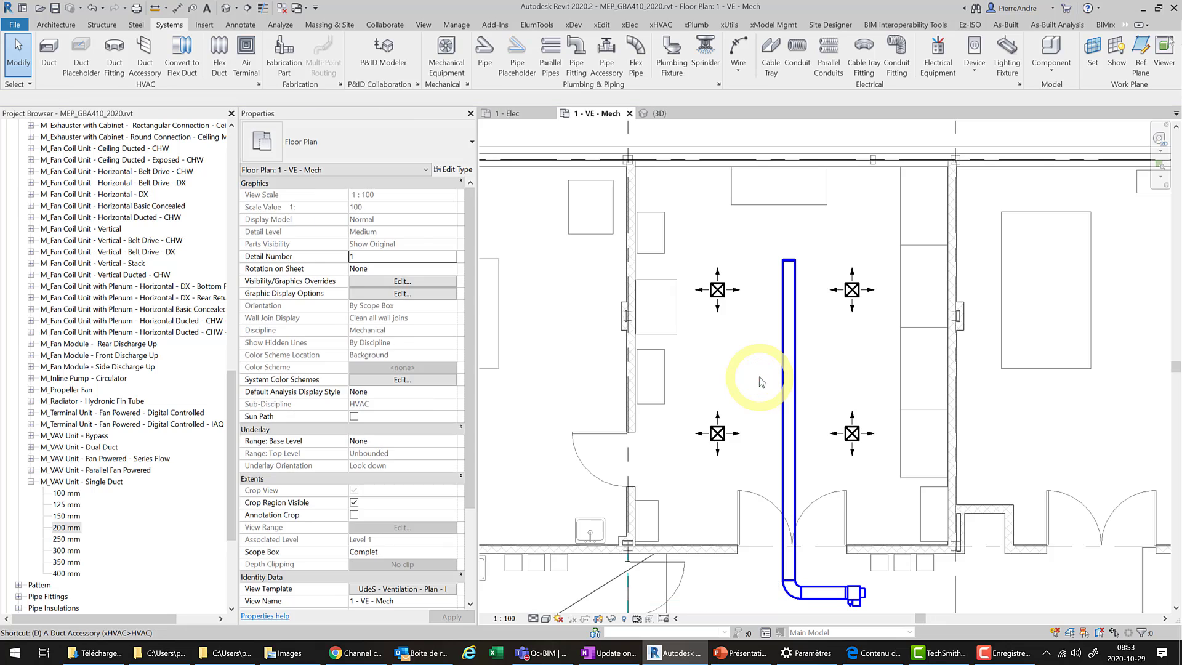
pyautogui.press('t')
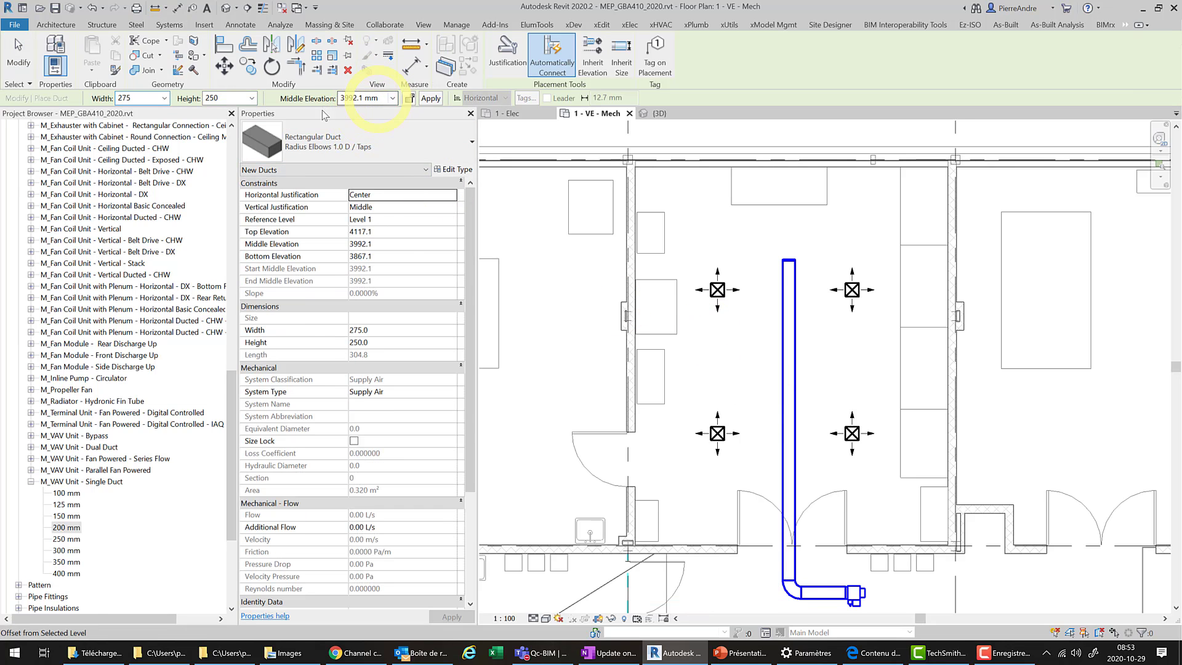
pyautogui.press('Escape')
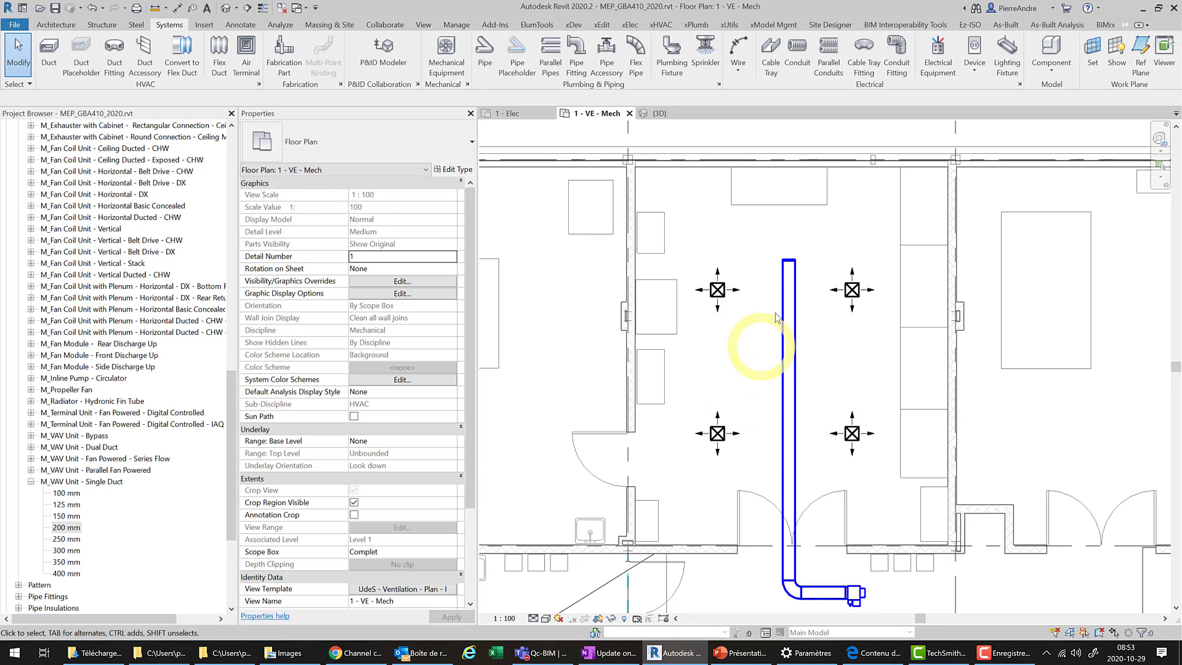
# Start a new duct based on the main duct's elevation, using Round Duct type Taps / Elbow 1.0 D with a 150 mm diameter
pyautogui.click(783, 317)
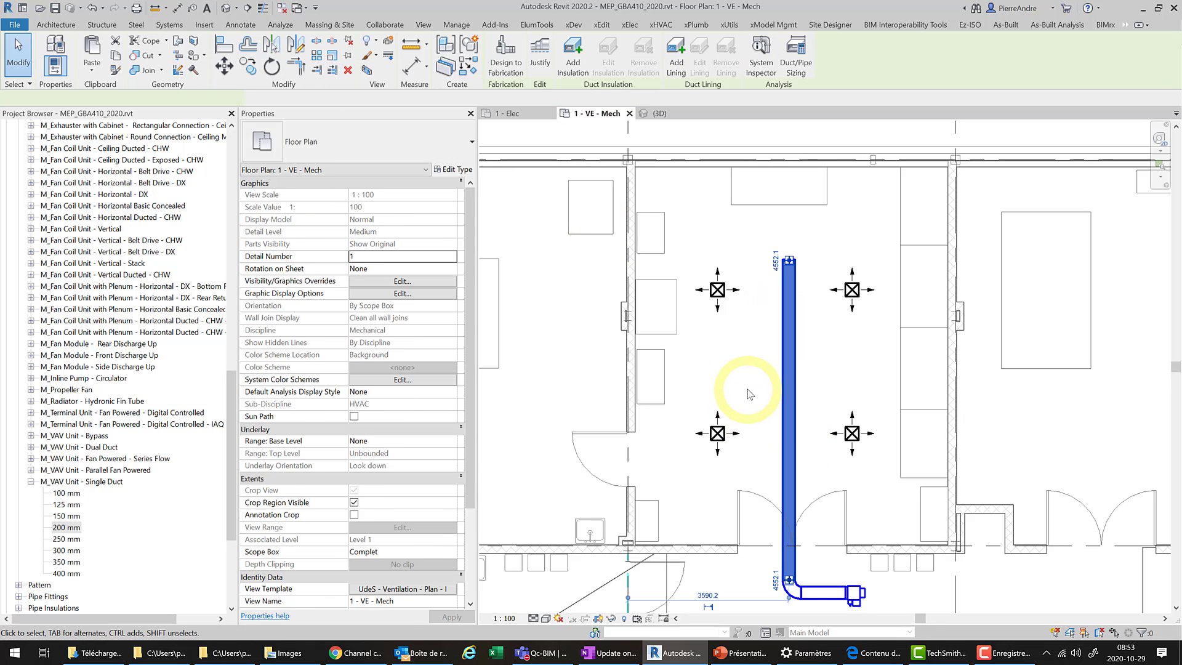
pyautogui.press('c')
pyautogui.press('s')
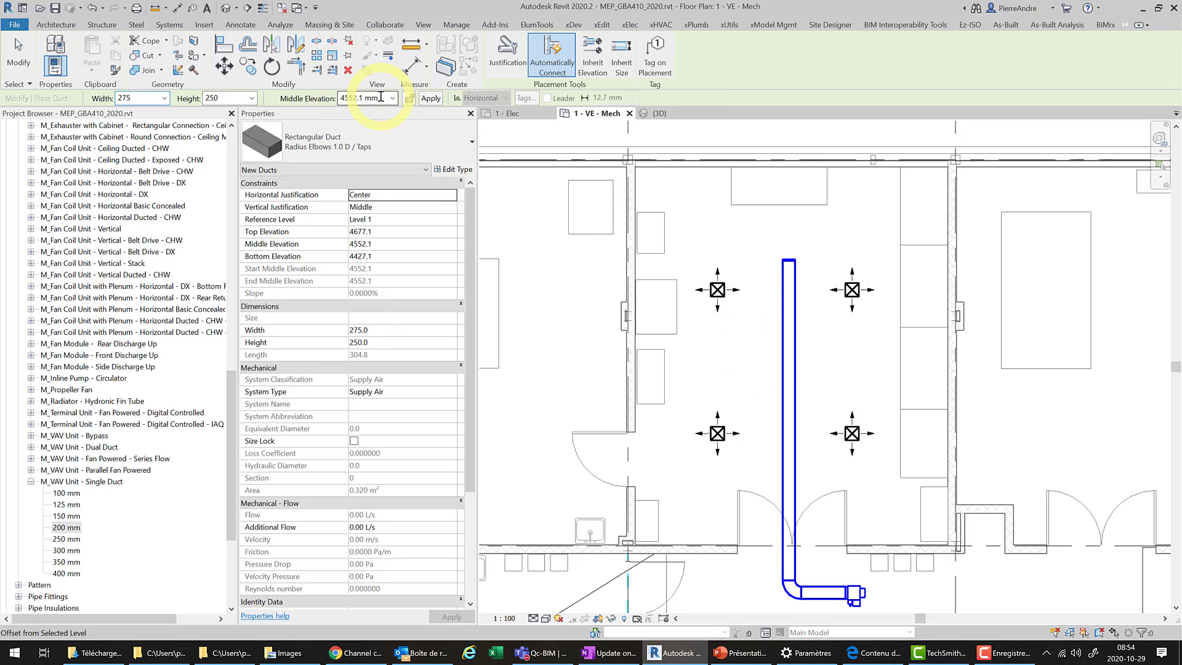
pyautogui.click(411, 148)
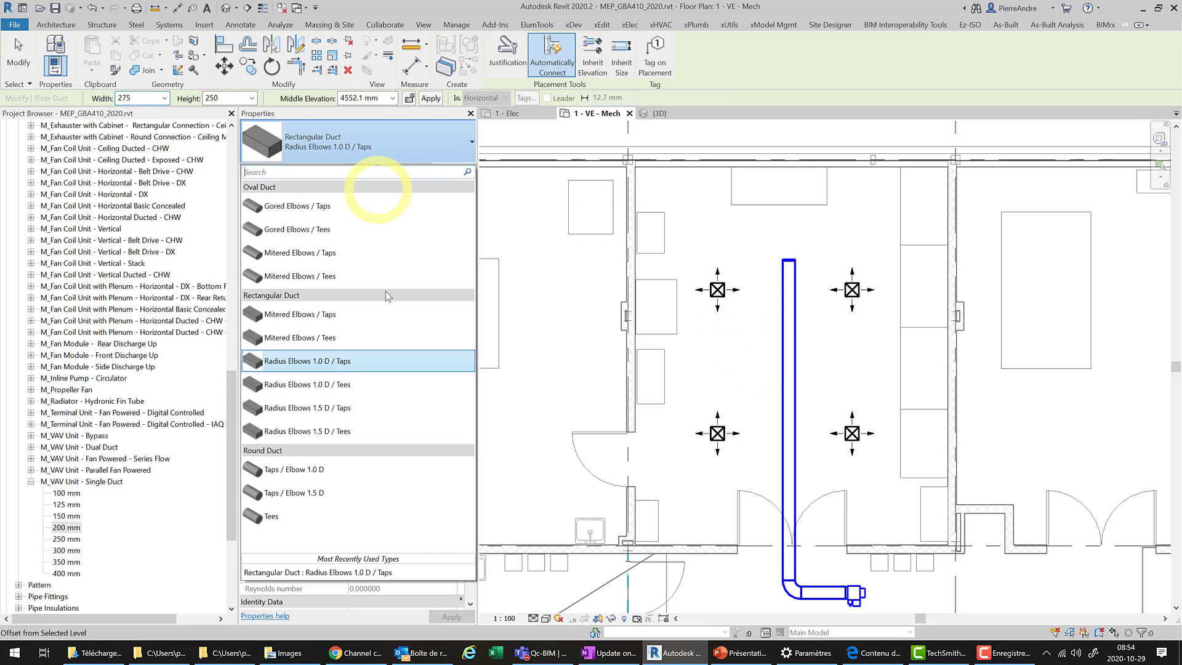
pyautogui.click(314, 471)
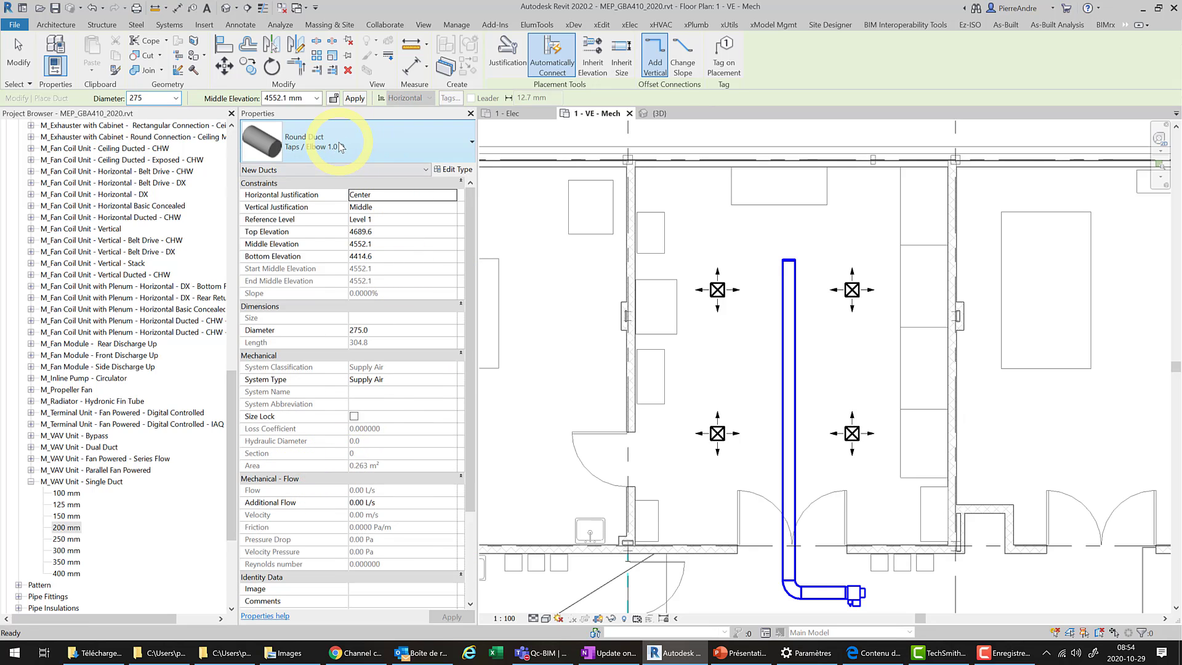
pyautogui.click(150, 100)
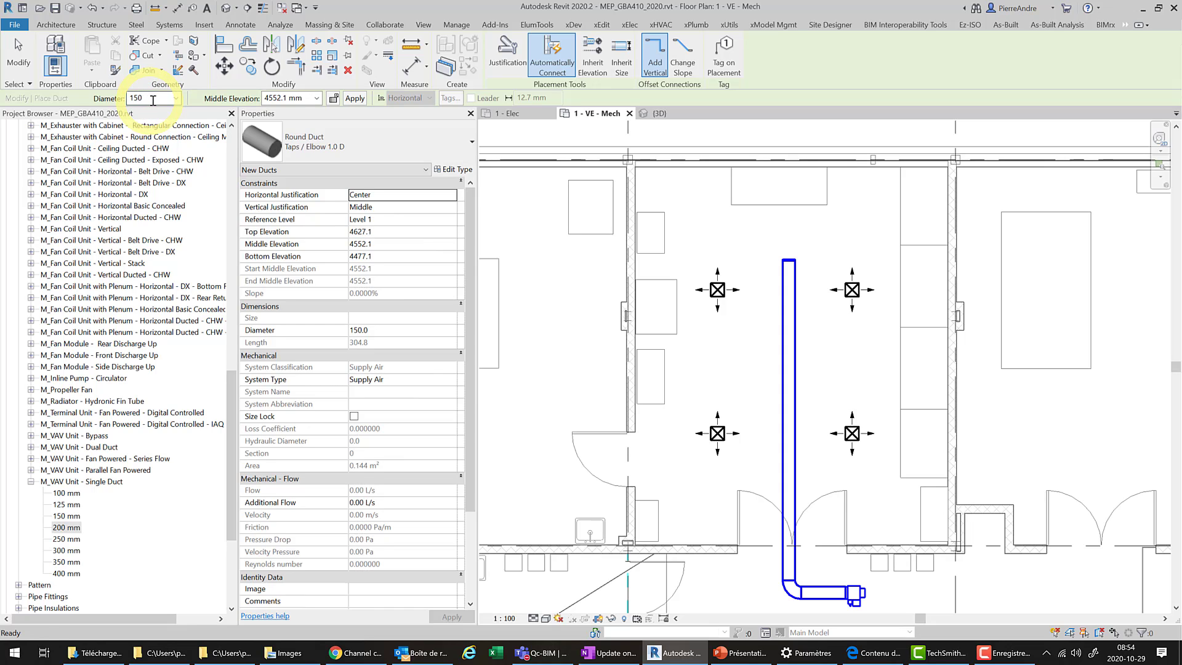
# Draw 150 mm round branch ducts from both sides of the main duct to the two diffusers nearest its open end
pyautogui.scroll(3, 784, 325)
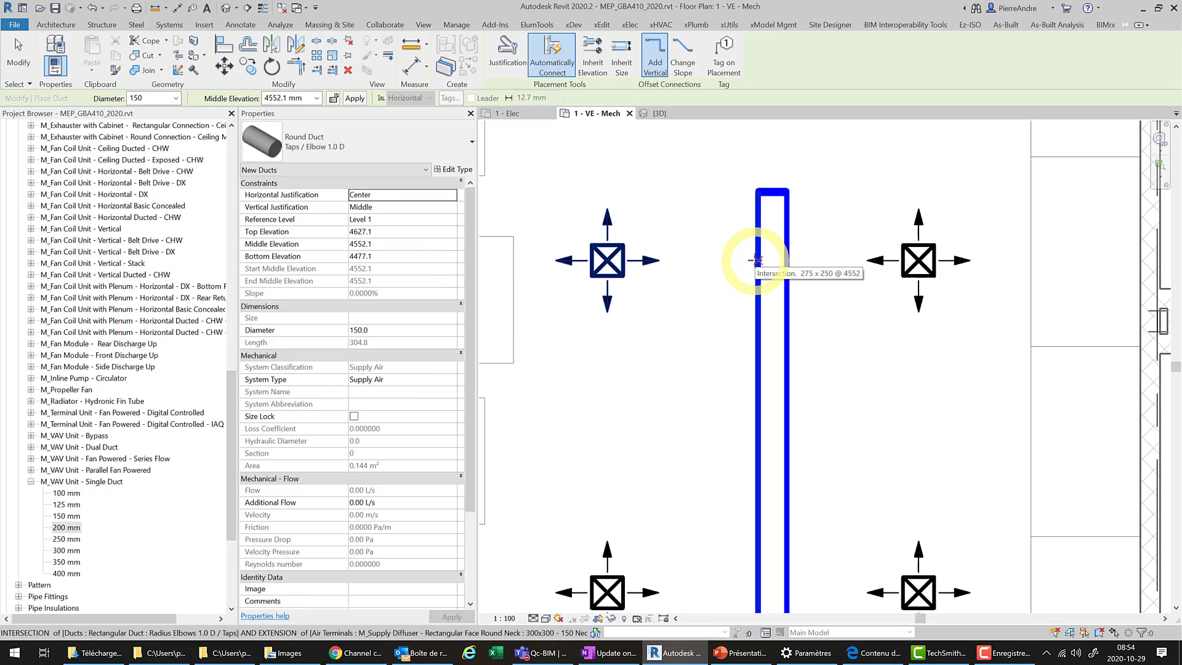
pyautogui.click(757, 260)
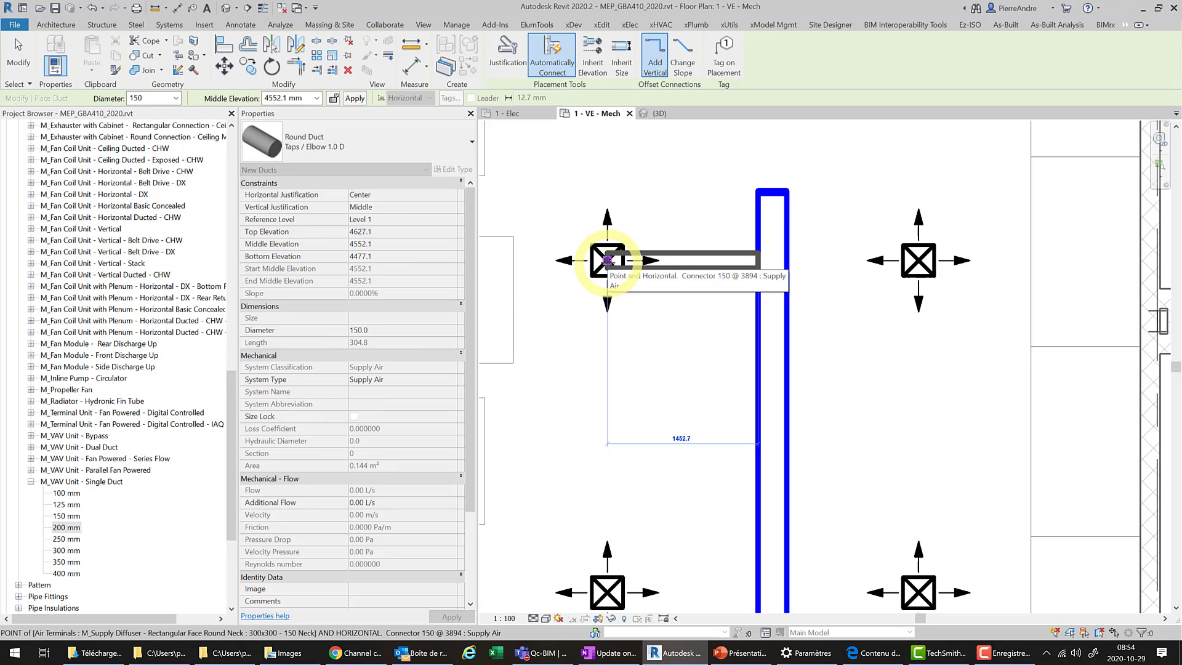
pyautogui.click(607, 260)
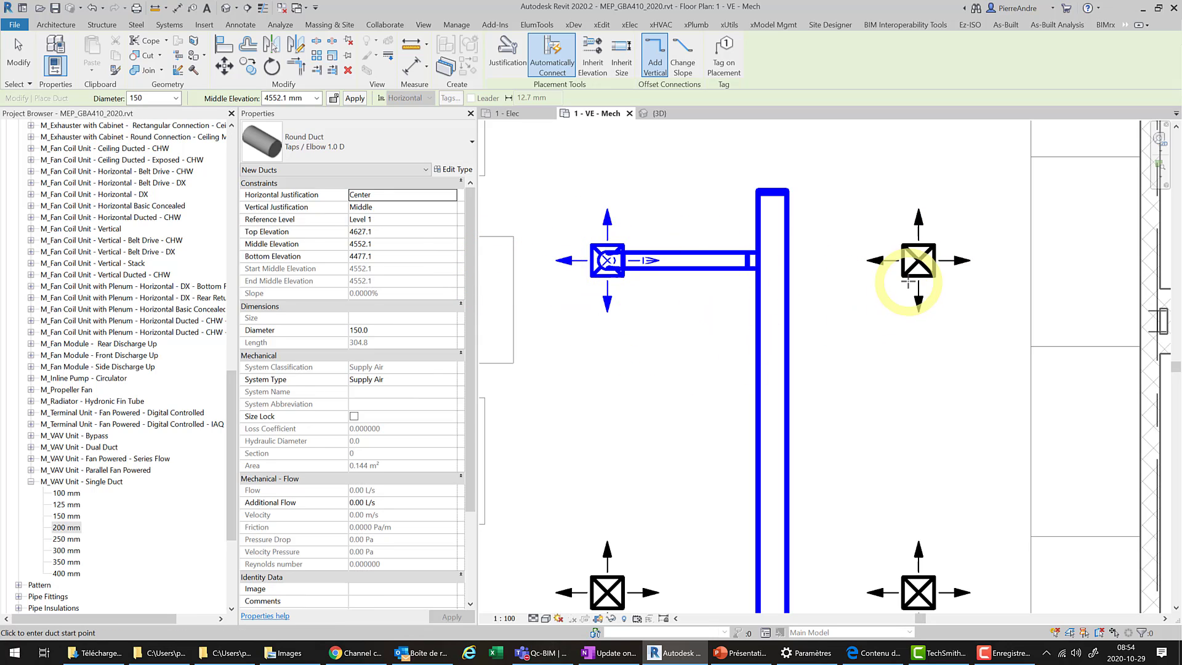
pyautogui.click(793, 259)
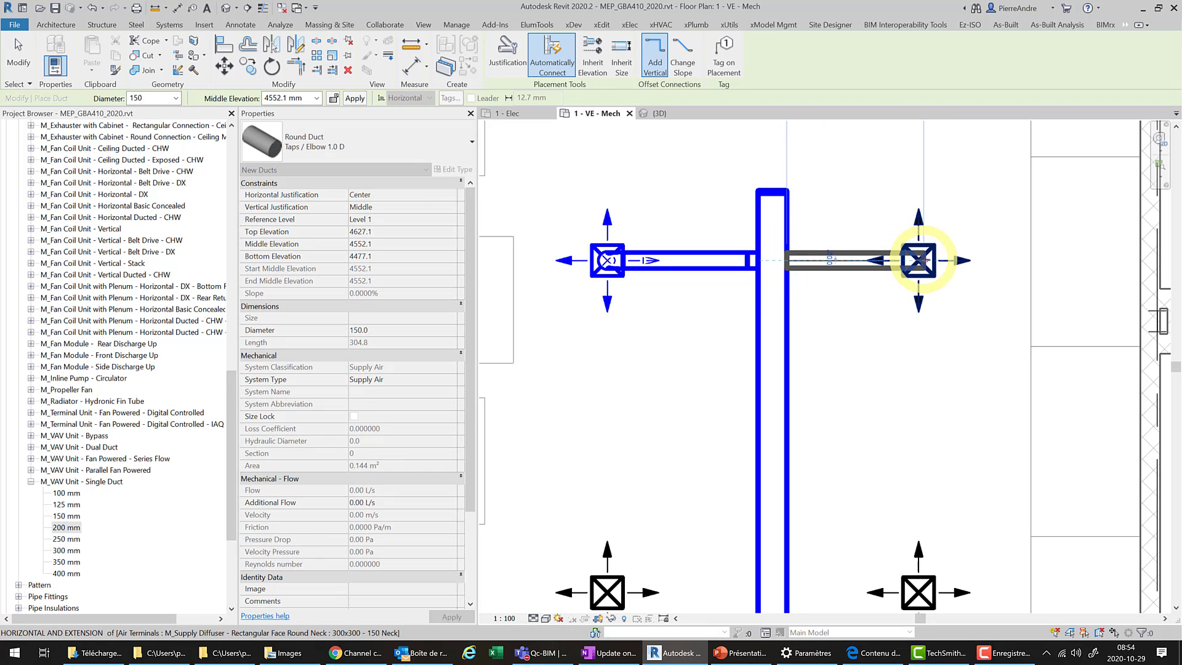
pyautogui.click(917, 260)
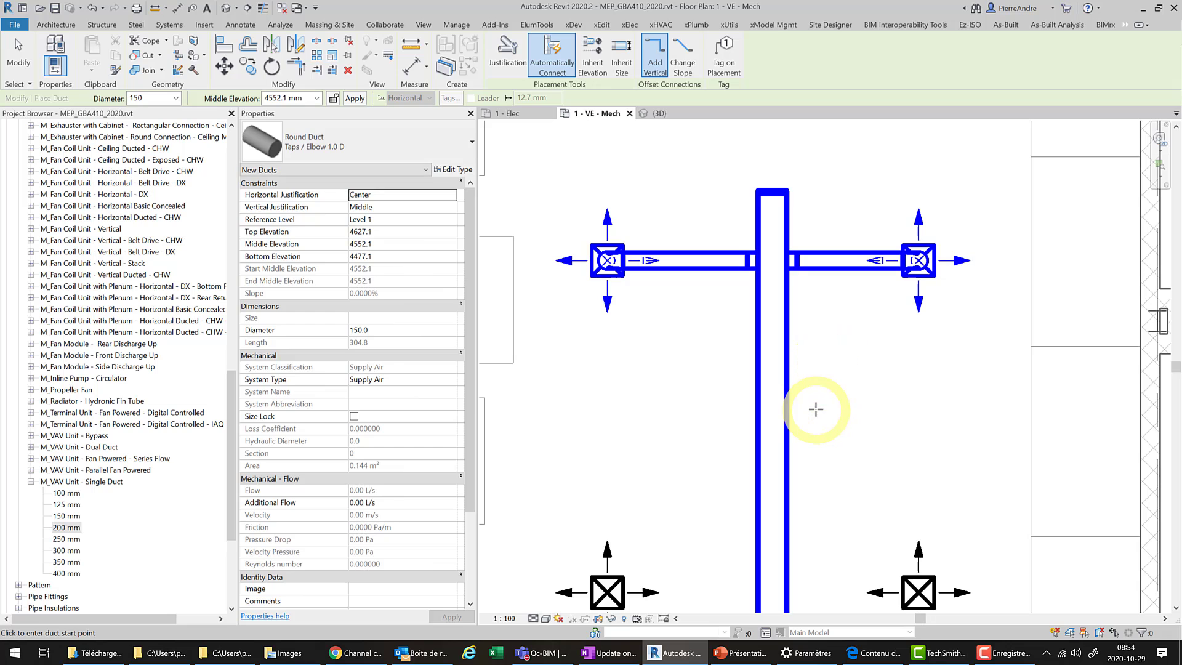
pyautogui.press('Escape')
pyautogui.scroll(-3, 833, 347)
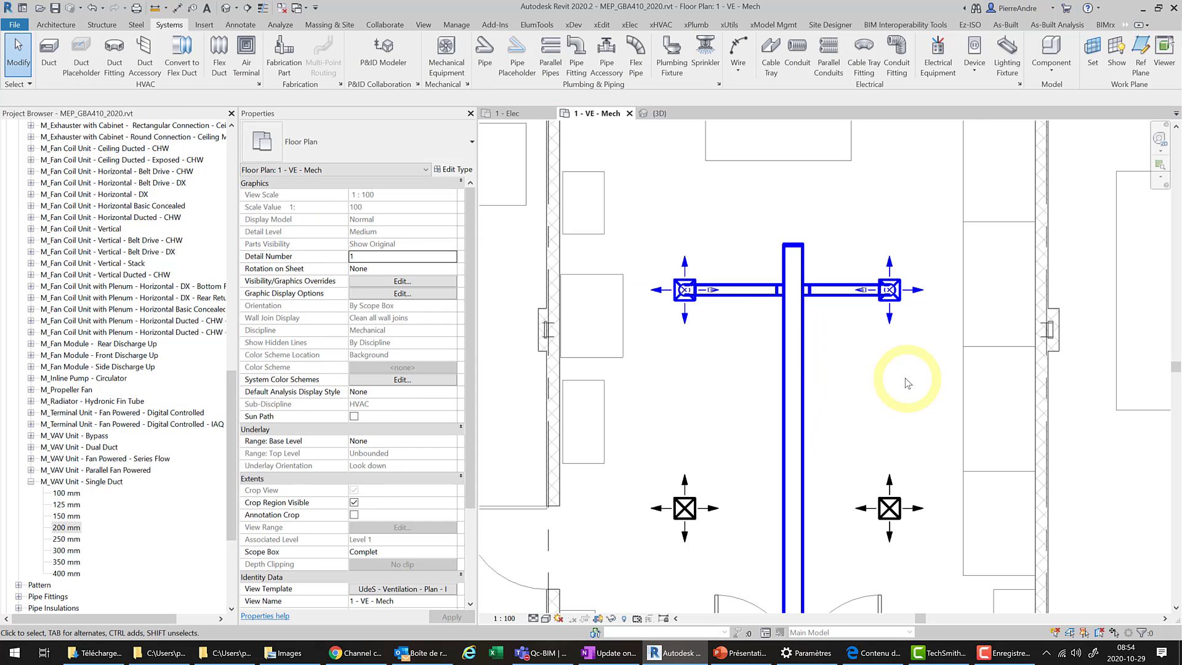
pyautogui.moveTo(904, 378); pyautogui.dragTo(863, 322, button='middle')
pyautogui.scroll(-1, 832, 352)
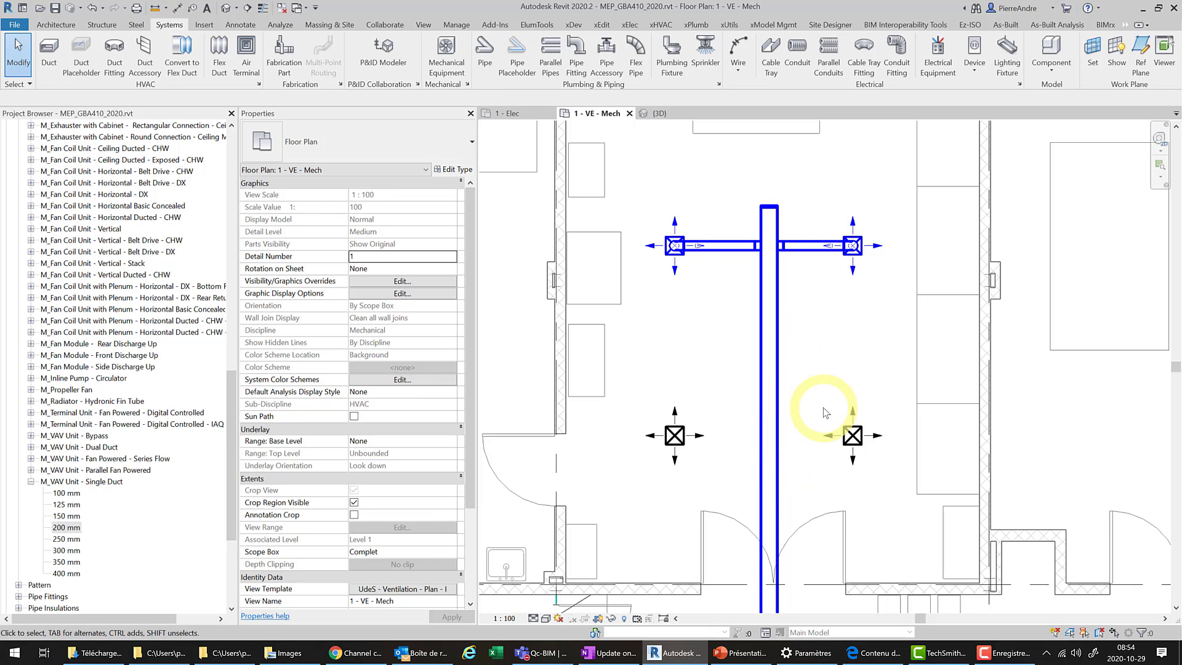
pyautogui.scroll(2, 799, 455)
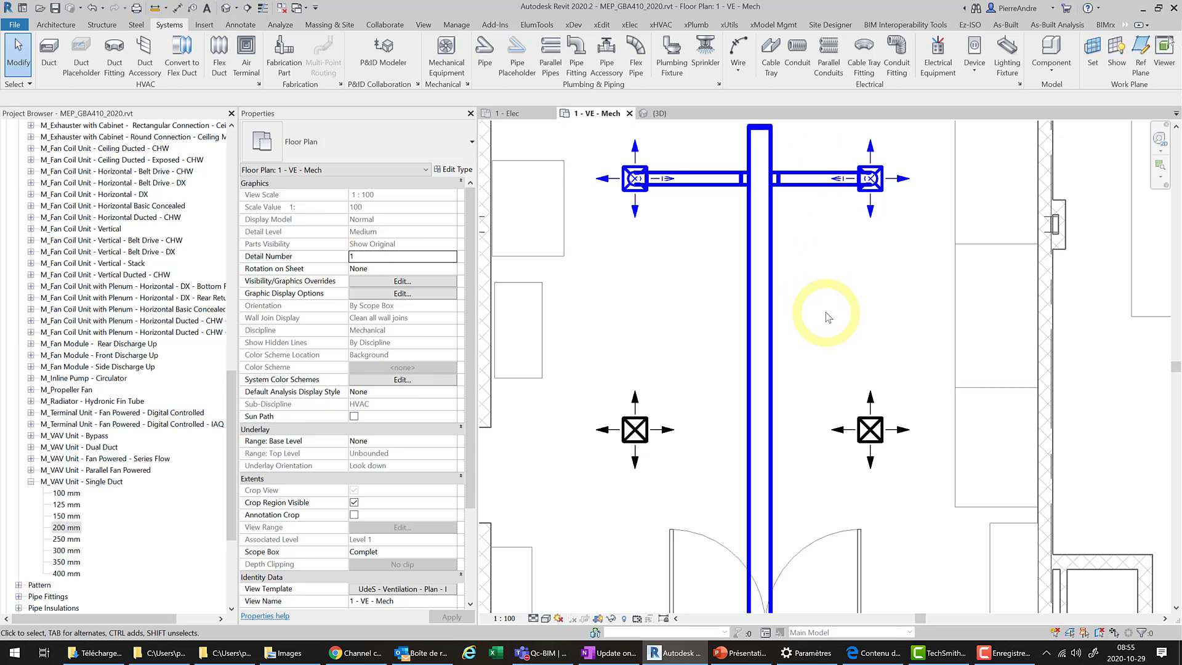
pyautogui.press('d')
pyautogui.press('t')
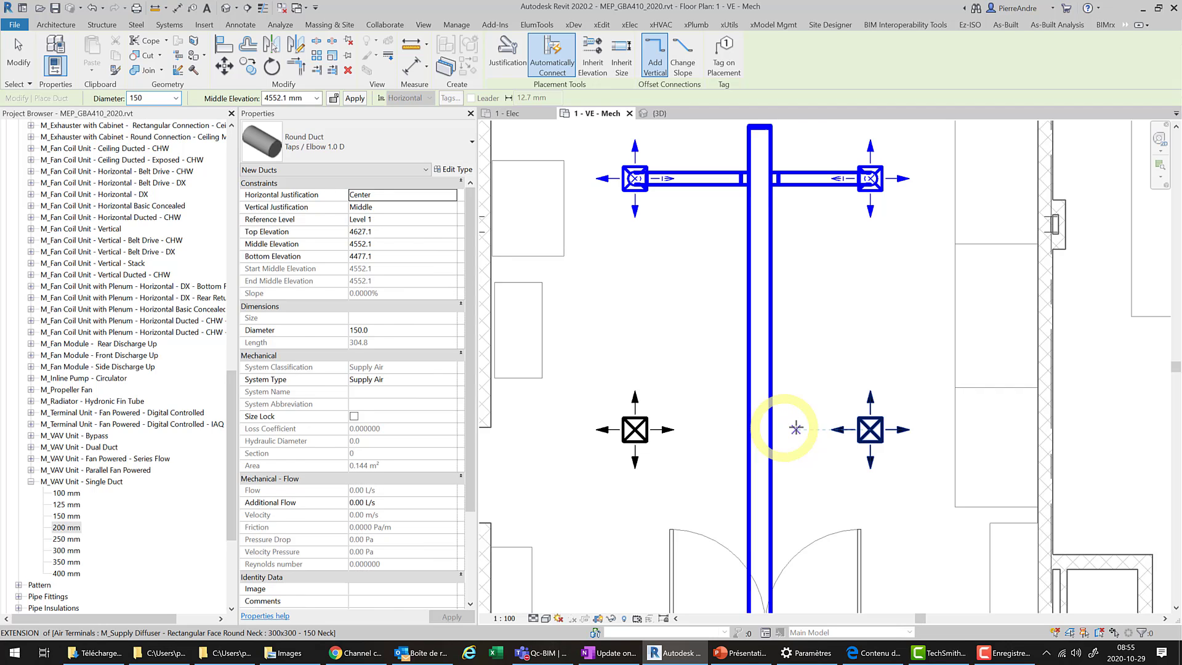
pyautogui.press('Escape')
pyautogui.press('Escape')
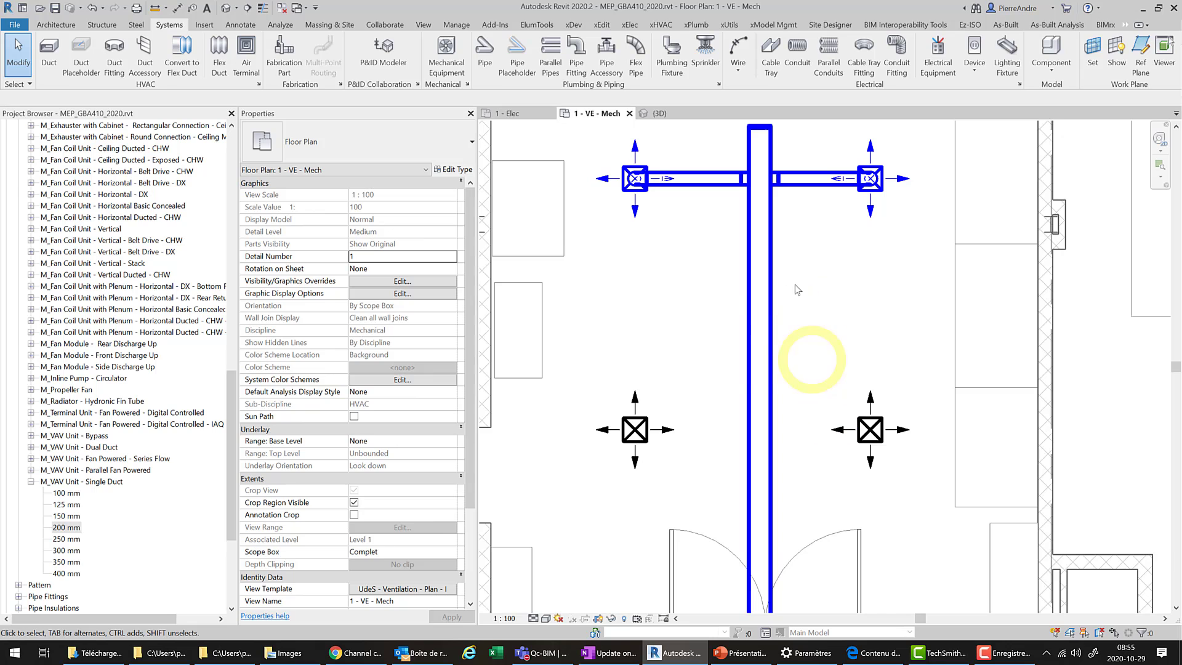
# Create a similar 150 mm round branch from the main duct to the right-hand diffuser in the row nearest the double doors
pyautogui.click(829, 368)
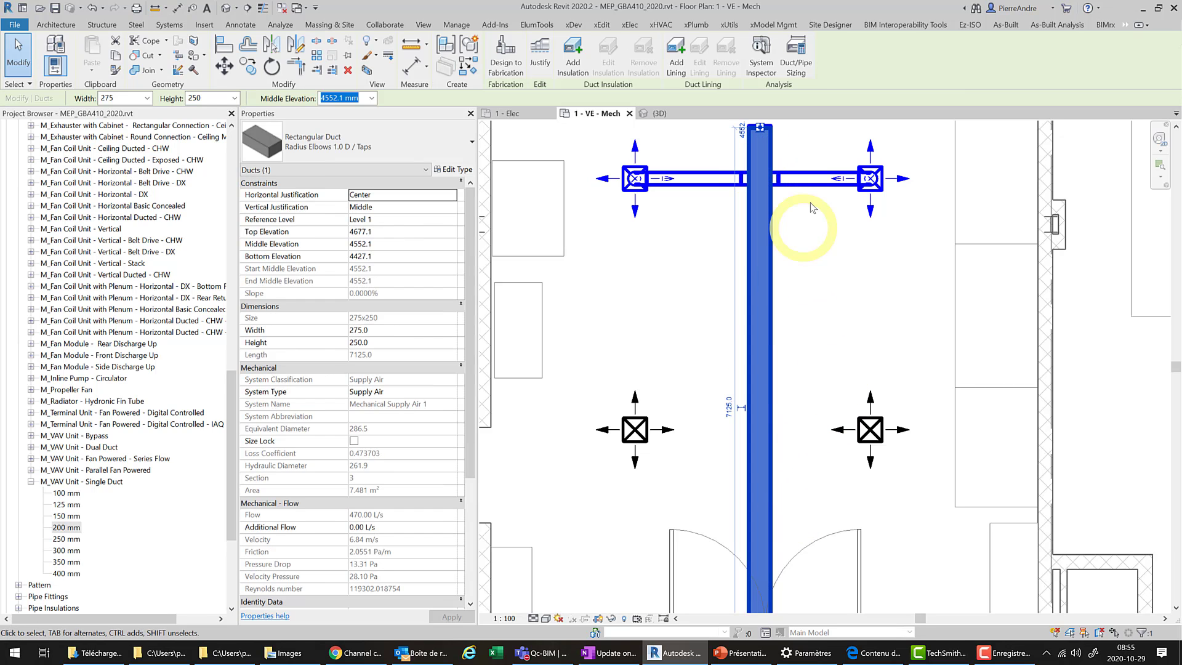
pyautogui.click(801, 182)
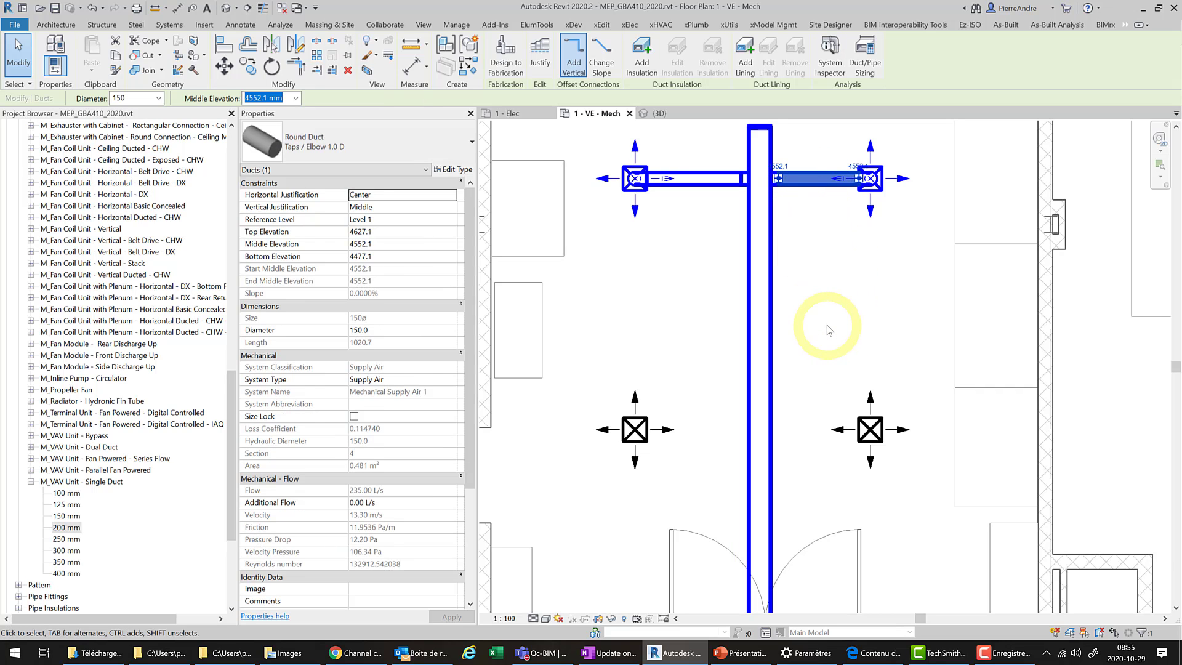
pyautogui.press('c')
pyautogui.press('s')
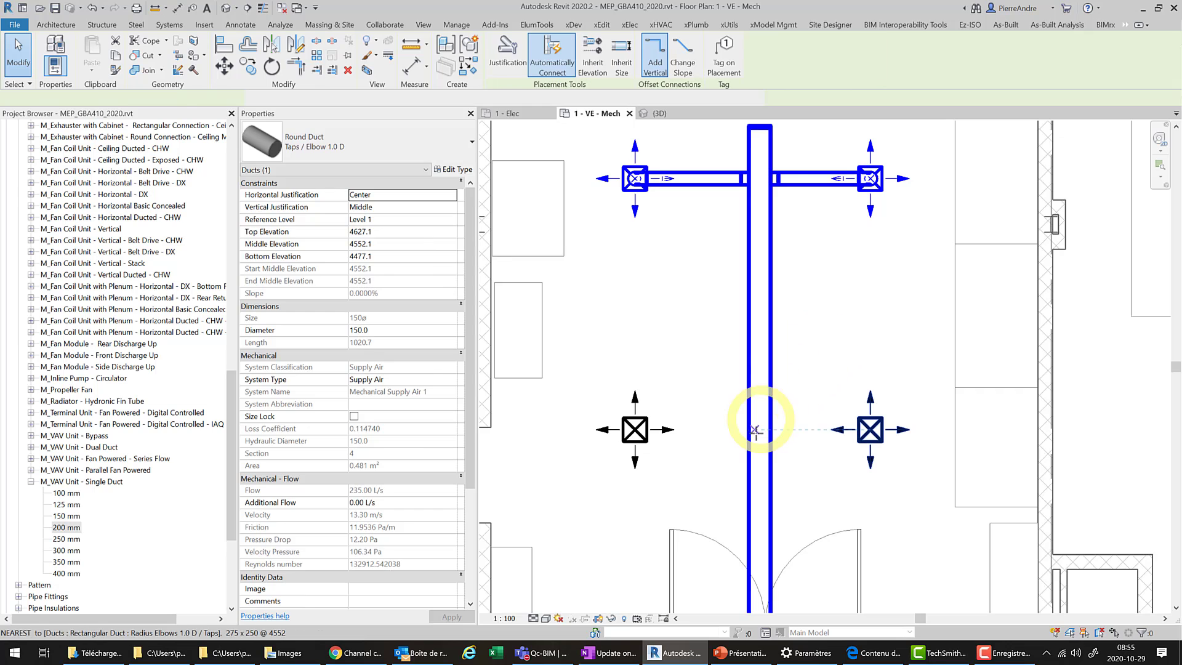
pyautogui.click(759, 429)
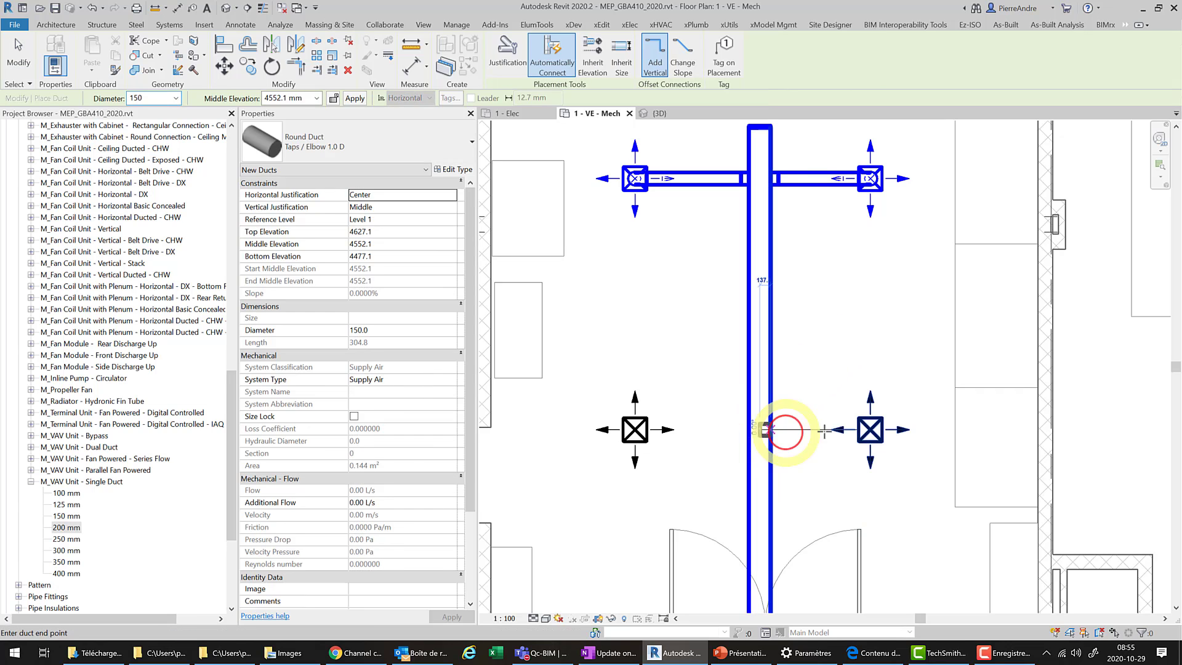
pyautogui.click(870, 429)
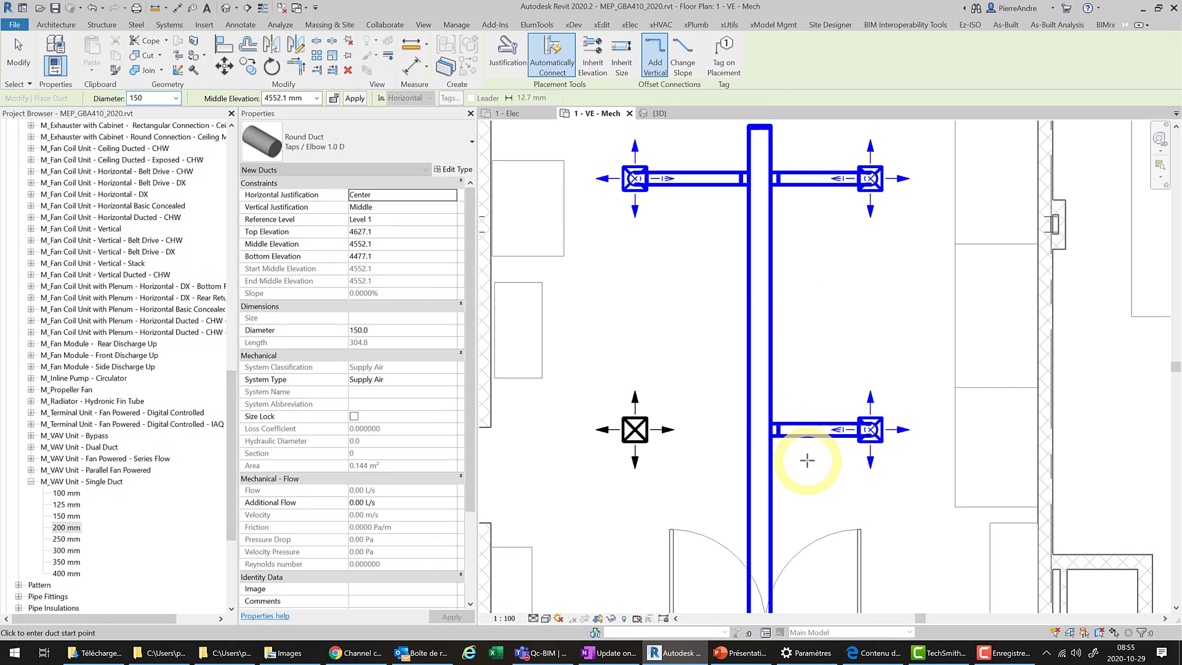
# Draw the matching 150 mm round branch from the main duct to the remaining left-hand diffuser and finish duct placement
pyautogui.click(747, 429)
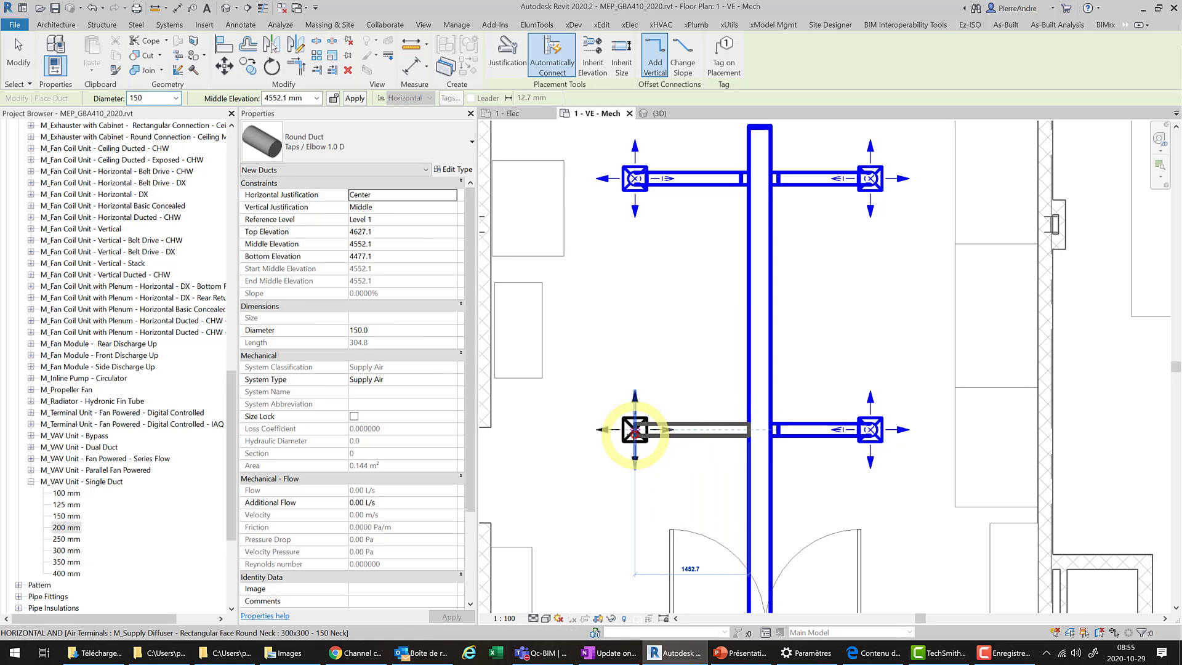
pyautogui.click(634, 429)
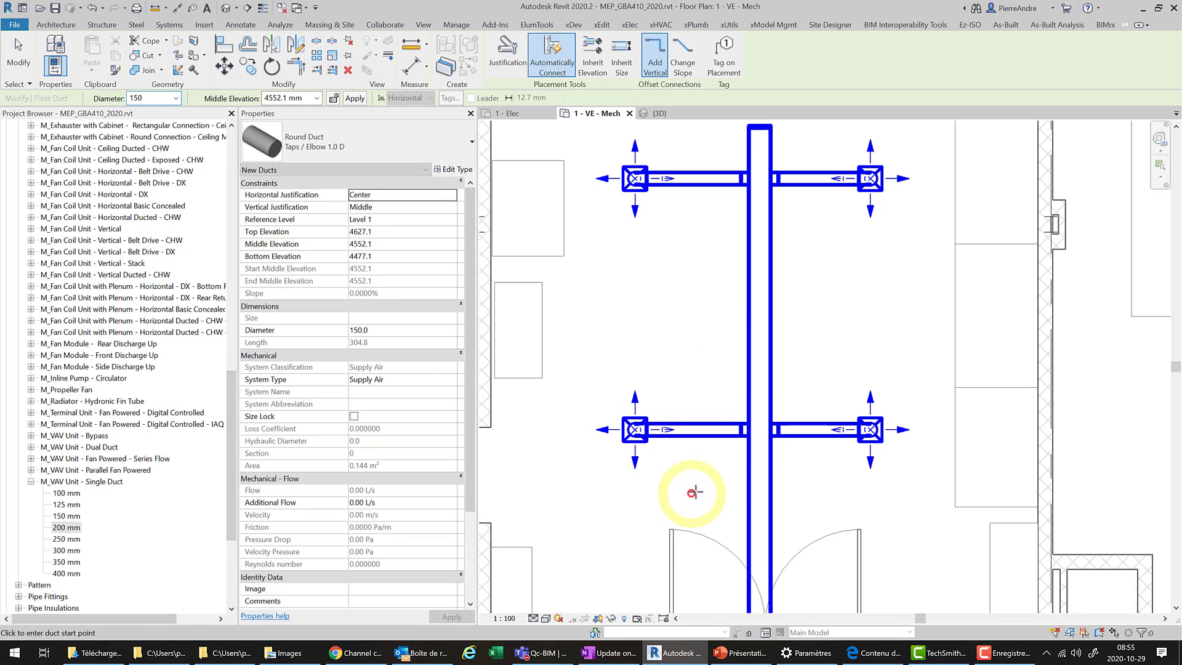
pyautogui.press('Escape')
pyautogui.press('Escape')
pyautogui.scroll(-3, 708, 400)
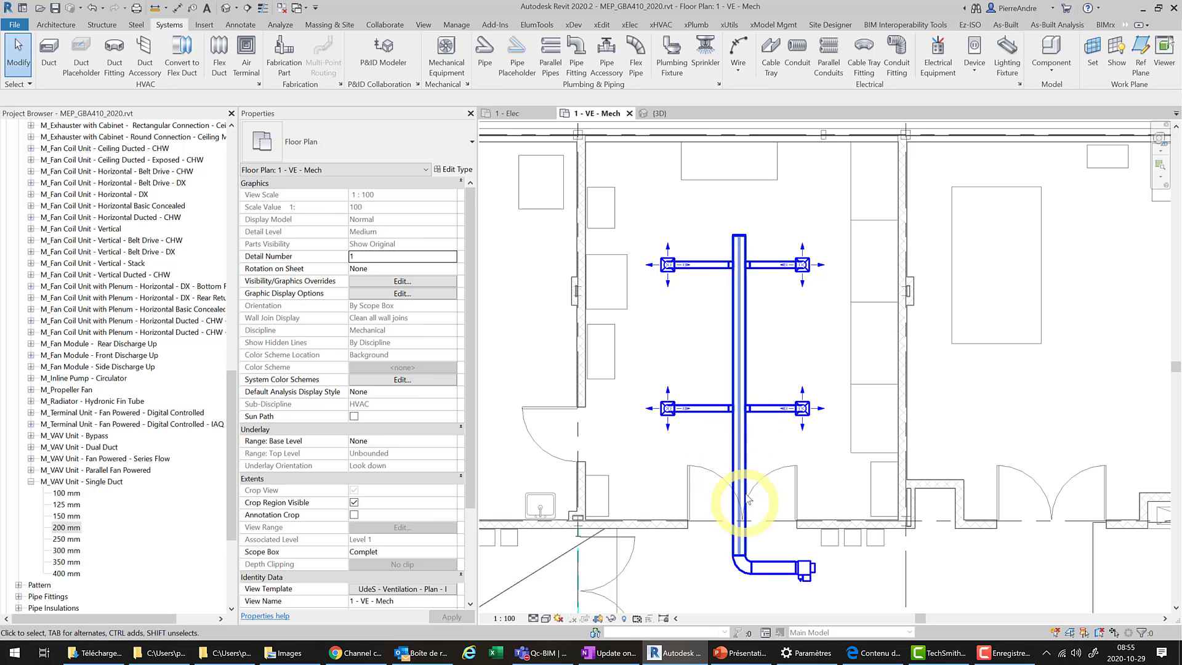
# In a right-side 3D view, select all four supply diffusers and raise them to an elevation of 4300 from Level 1
pyautogui.click(656, 114)
pyautogui.keyDown('shift'); pyautogui.moveTo(954, 375); pyautogui.dragTo(867, 383, button='middle'); pyautogui.keyUp('shift')
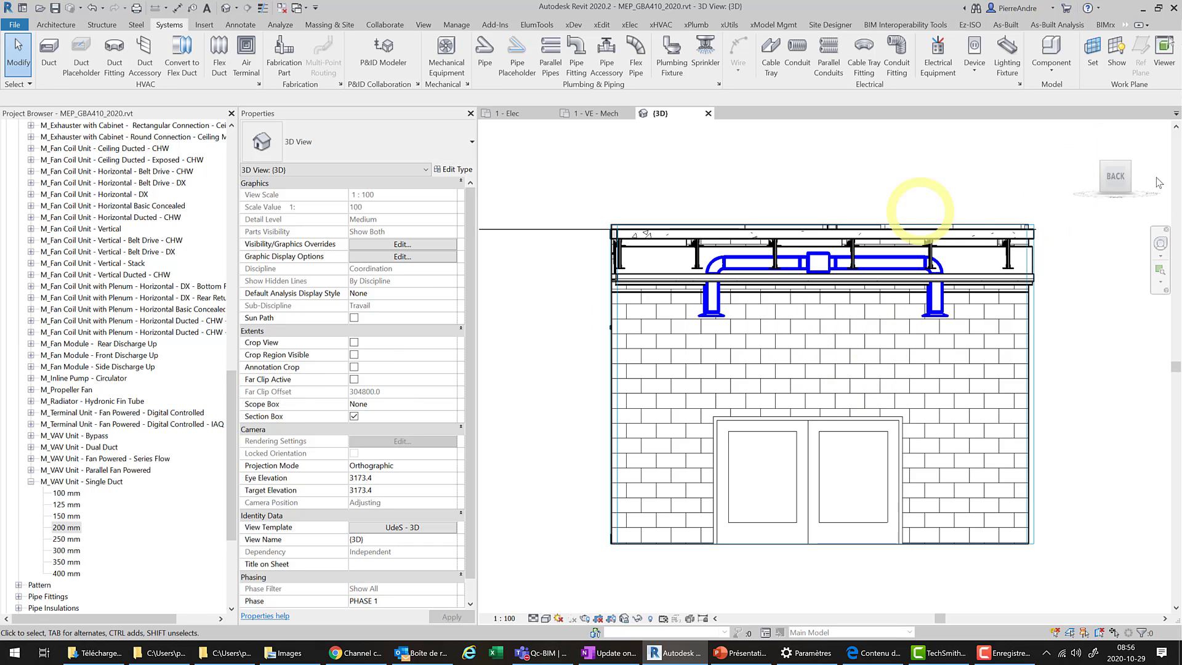
pyautogui.keyDown('shift'); pyautogui.moveTo(911, 224); pyautogui.dragTo(929, 222, button='middle'); pyautogui.keyUp('shift')
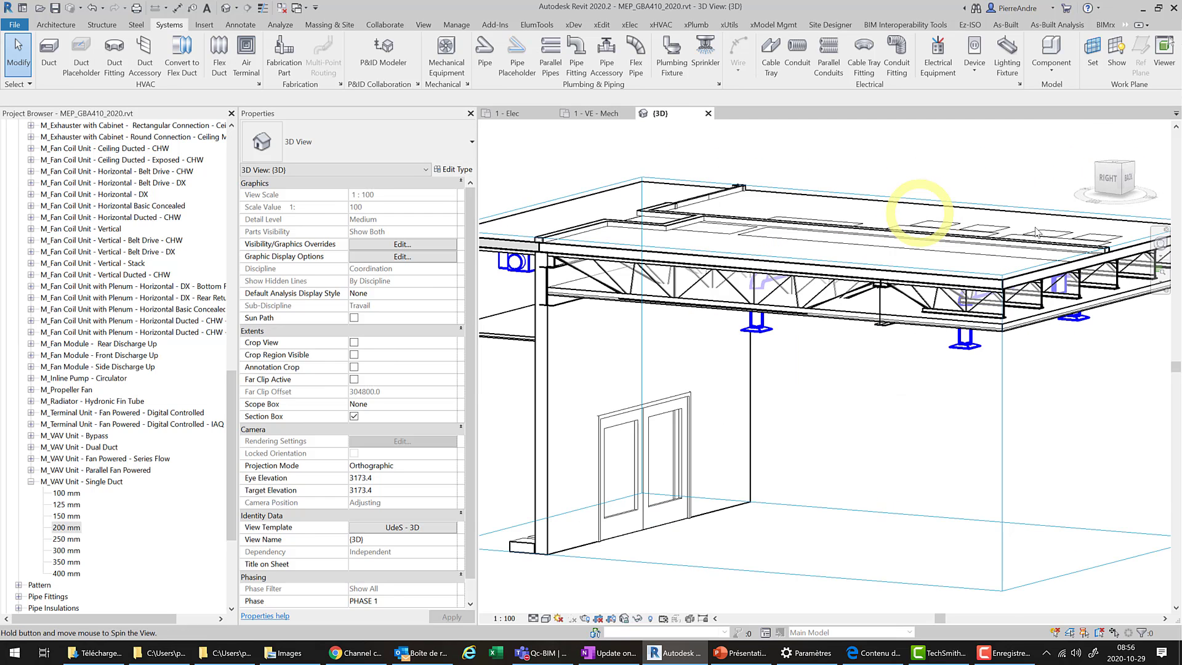
pyautogui.click(1114, 179)
pyautogui.scroll(8, 828, 358)
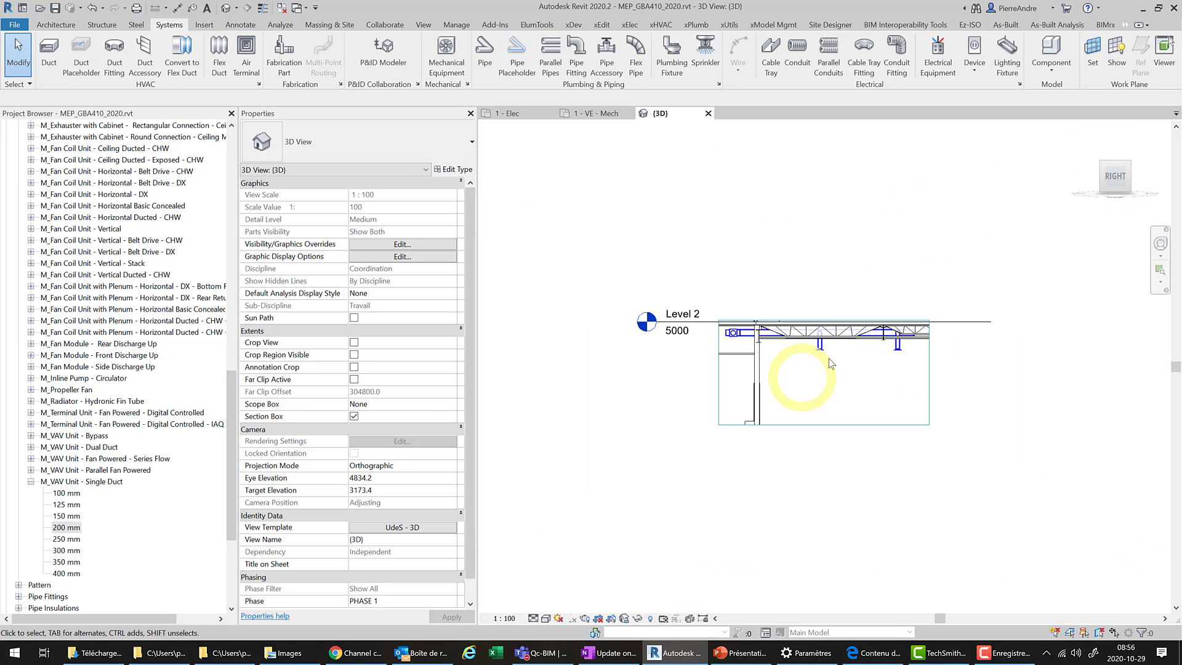
pyautogui.moveTo(560, 293); pyautogui.dragTo(960, 359)
pyautogui.moveTo(863, 346); pyautogui.dragTo(825, 360)
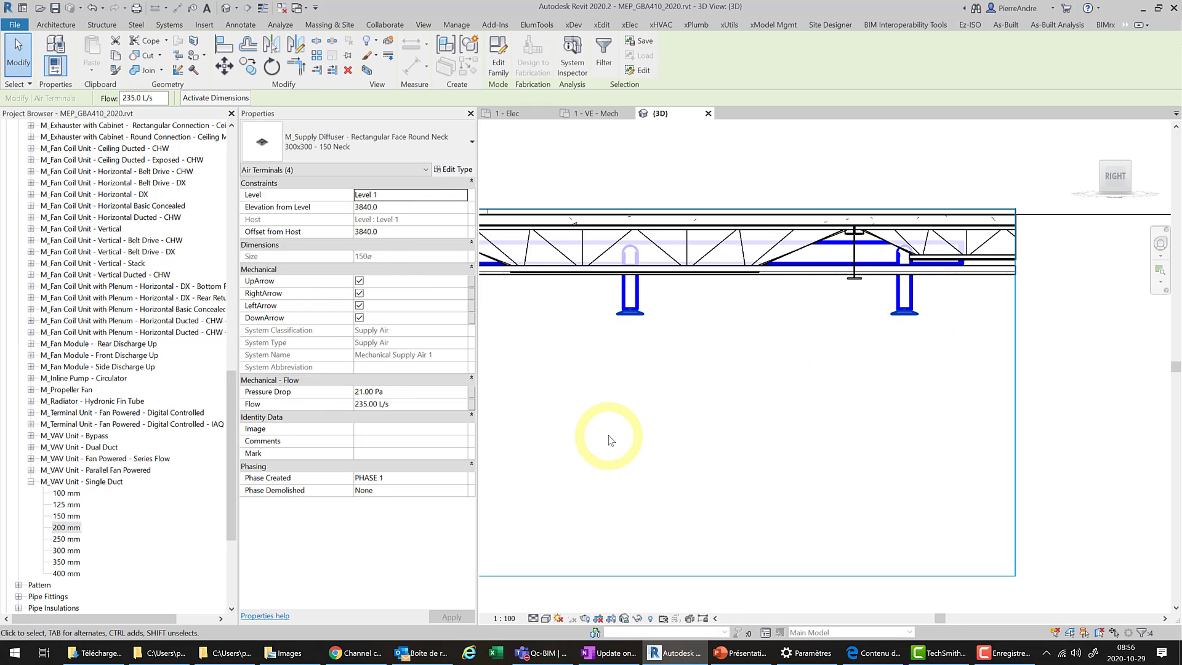
pyautogui.press('Up')
pyautogui.press('Up')
pyautogui.press('Up')
pyautogui.press('Up')
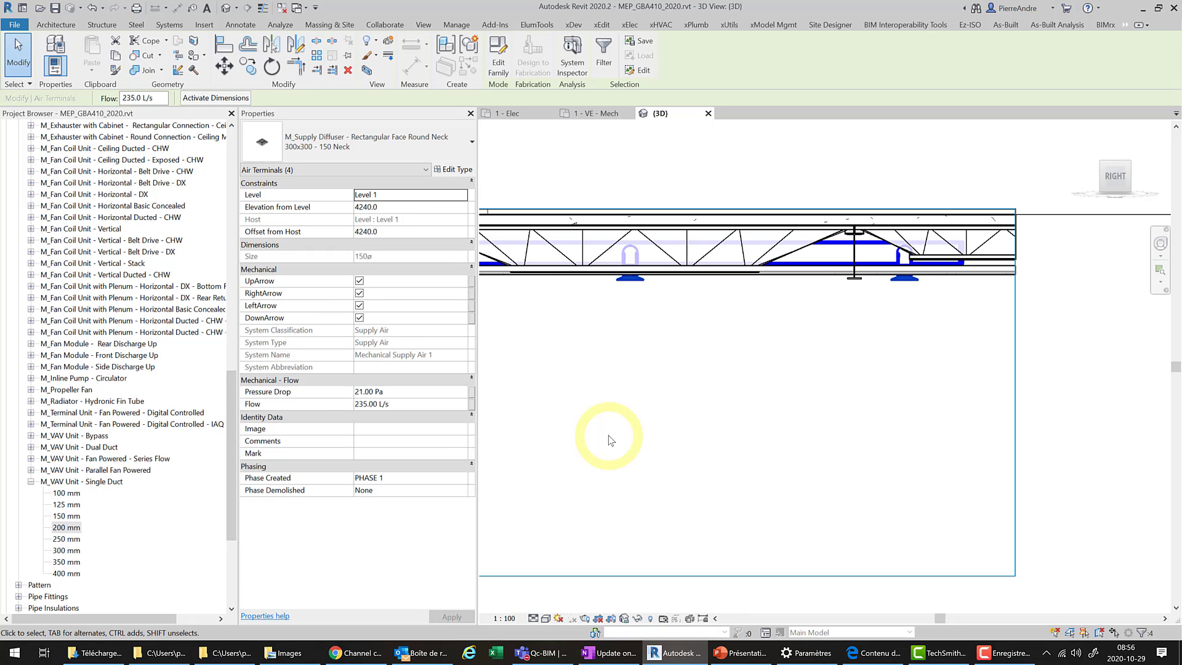
pyautogui.press('Up')
# Examine the raised diffusers against the ceiling and roof joists from several 3D angles
pyautogui.keyDown('shift'); pyautogui.moveTo(619, 266); pyautogui.dragTo(527, 322, button='middle'); pyautogui.keyUp('shift')
pyautogui.moveTo(806, 389)
pyautogui.keyDown('shift'); pyautogui.mouseDown(button='middle')
pyautogui.moveTo(712, 525)
pyautogui.moveTo(768, 396)
pyautogui.moveTo(851, 433)
pyautogui.mouseUp(button='middle'); pyautogui.keyUp('shift')
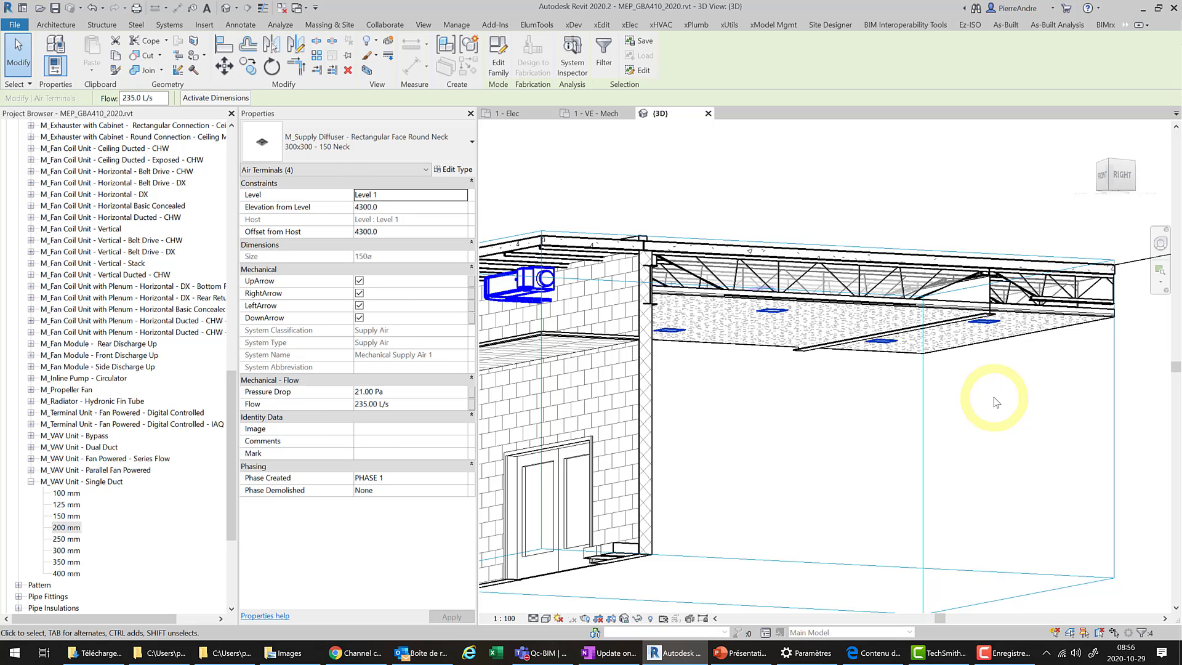
pyautogui.keyDown('shift'); pyautogui.moveTo(1015, 389); pyautogui.dragTo(923, 429, button='middle'); pyautogui.keyUp('shift')
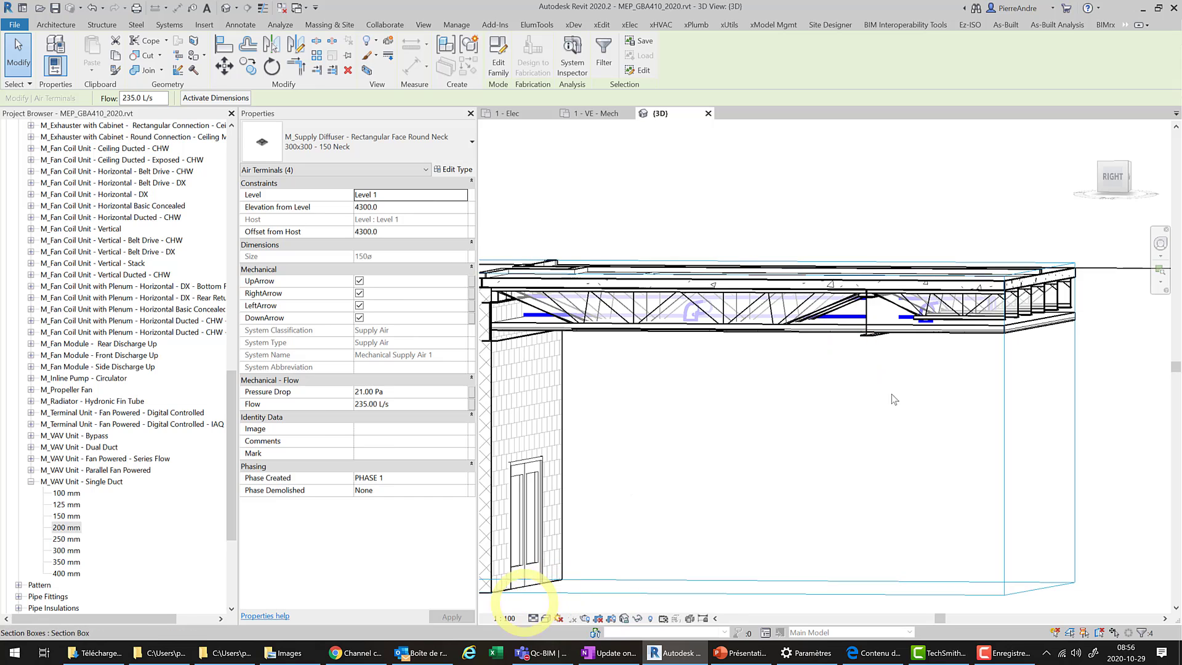
pyautogui.moveTo(1019, 368)
pyautogui.keyDown('shift'); pyautogui.mouseDown(button='middle')
pyautogui.moveTo(905, 408)
pyautogui.moveTo(921, 448)
pyautogui.moveTo(905, 464)
pyautogui.moveTo(944, 477)
pyautogui.moveTo(839, 509)
pyautogui.moveTo(972, 447)
pyautogui.moveTo(977, 423)
pyautogui.mouseUp(button='middle'); pyautogui.keyUp('shift')
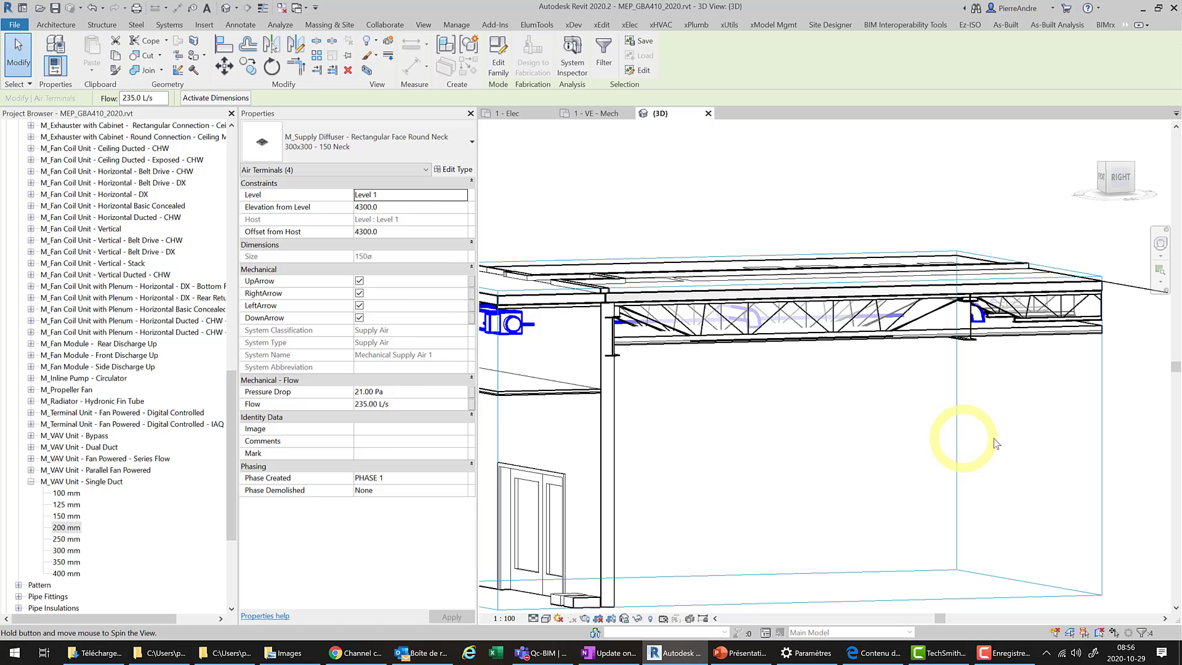
# Select the diffusers and round branches at the main duct's capped end in plan, and shift them toward the VAV unit in the right-side 3D view
pyautogui.click(587, 114)
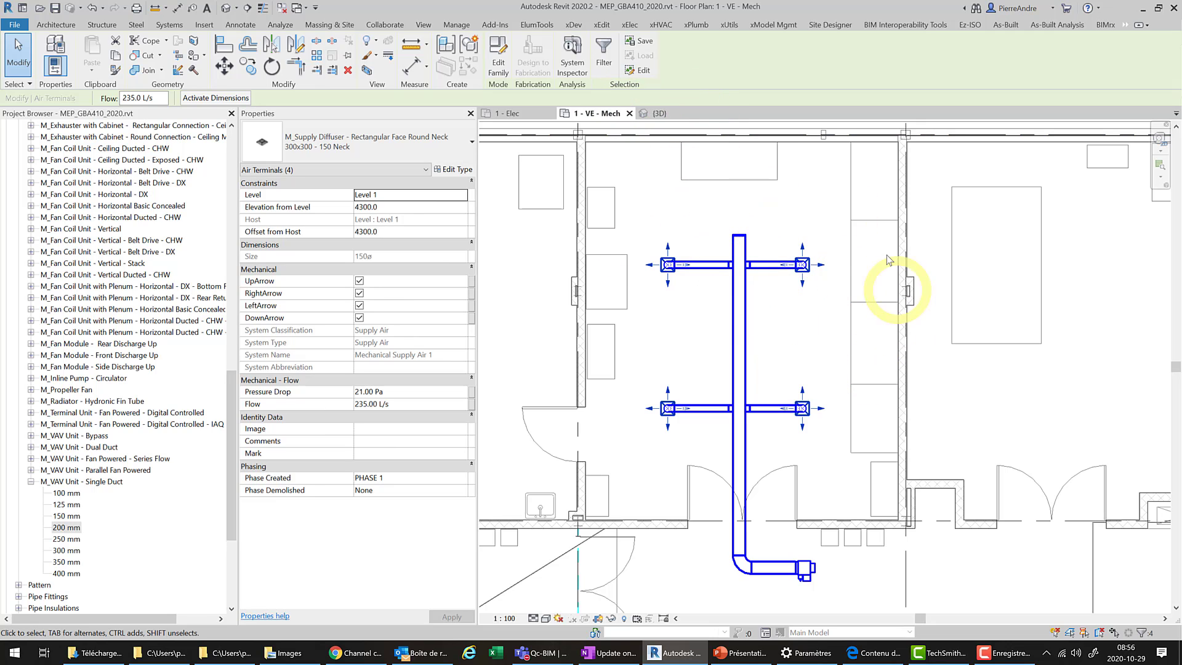
pyautogui.click(640, 219)
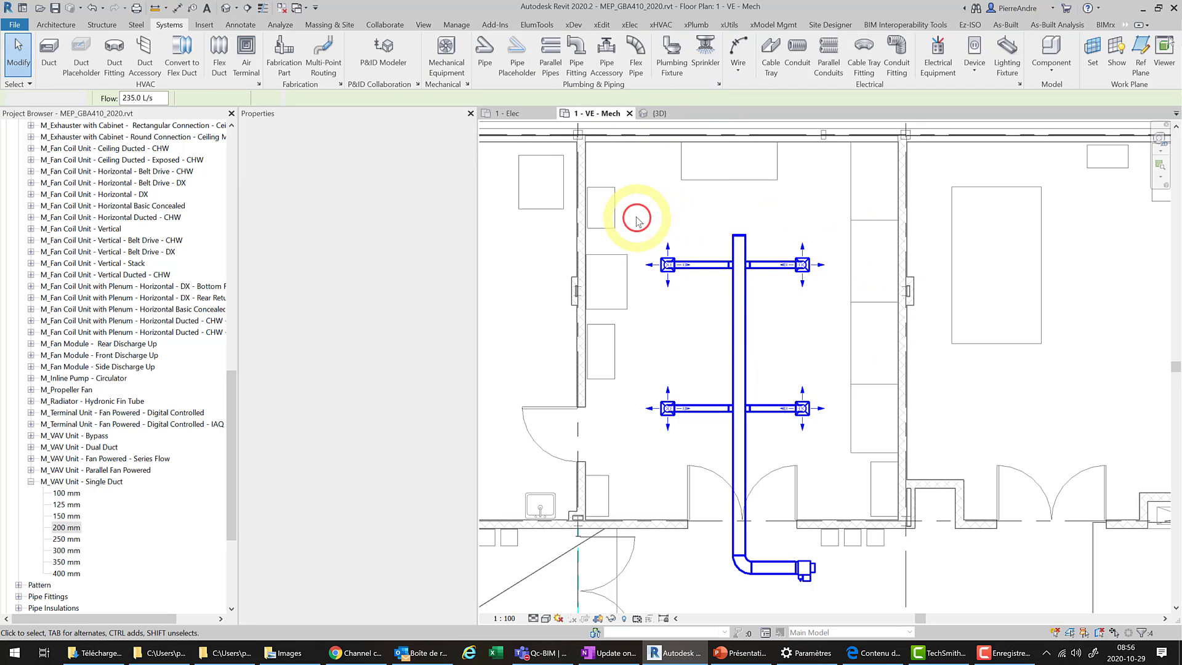
pyautogui.moveTo(636, 214); pyautogui.dragTo(834, 314)
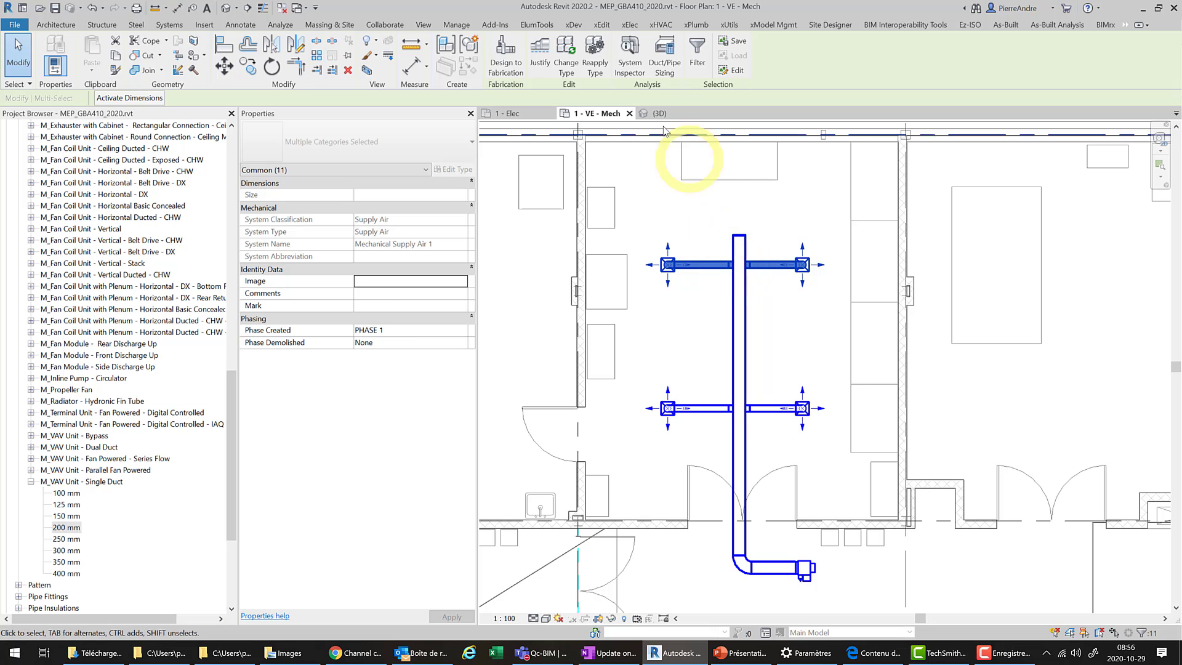
pyautogui.click(766, 322)
pyautogui.hotkey('ctrl', 'Tab')
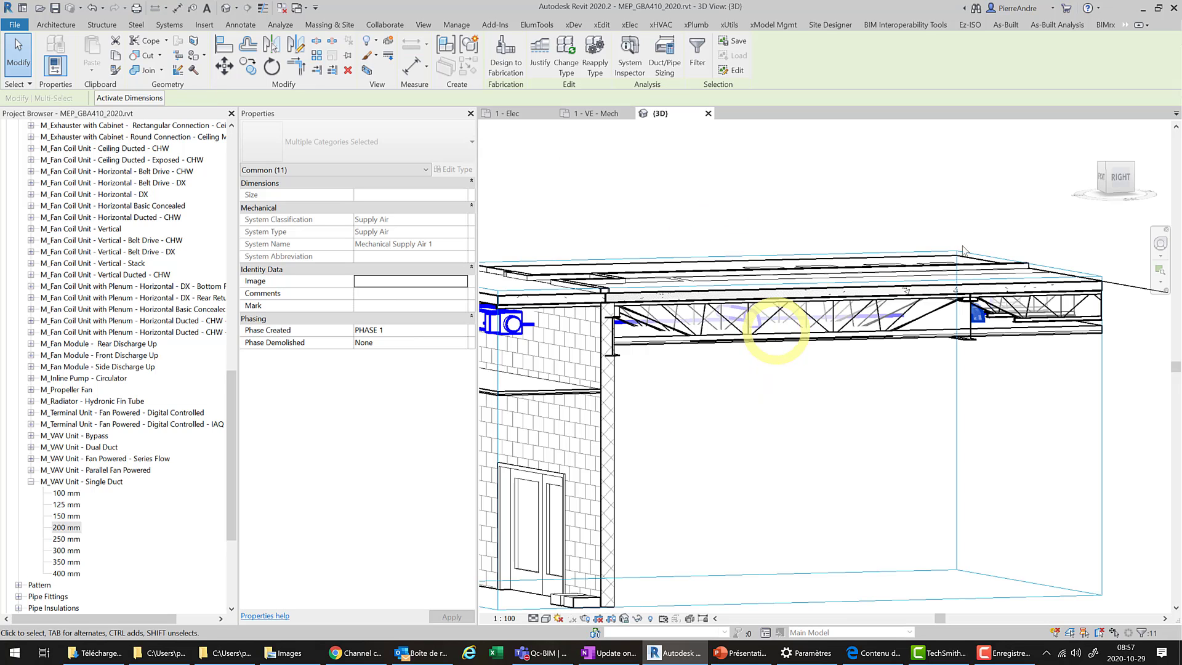
pyautogui.click(1121, 178)
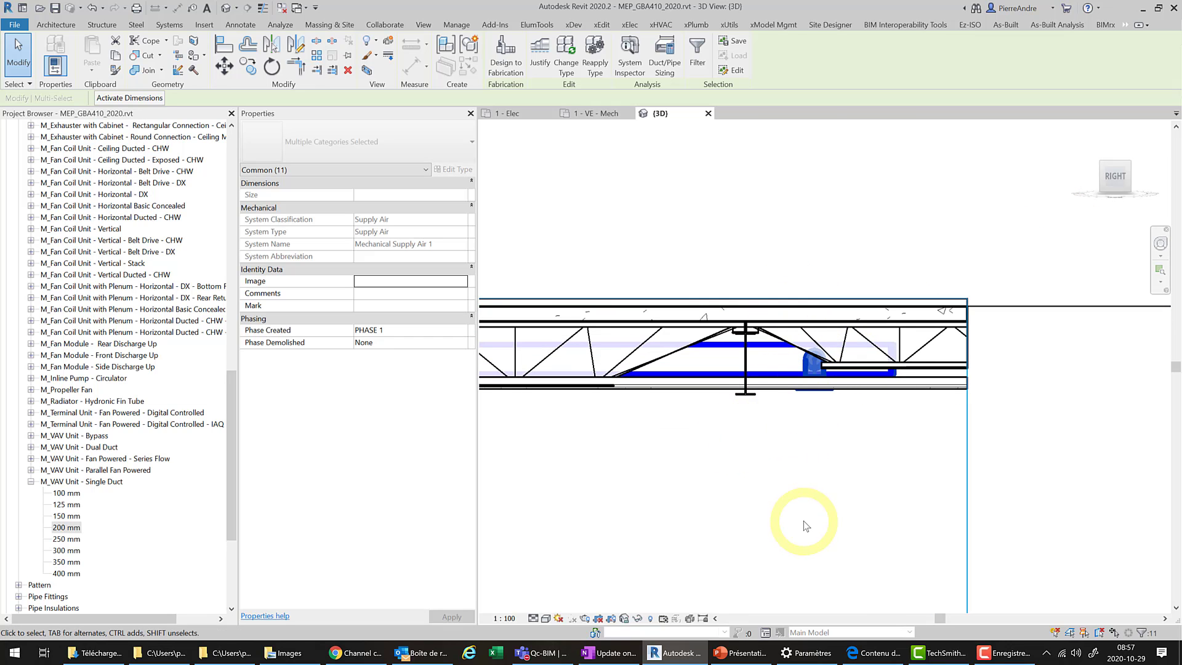
pyautogui.press('Left')
pyautogui.press('Left')
pyautogui.press('Left')
pyautogui.press('Left')
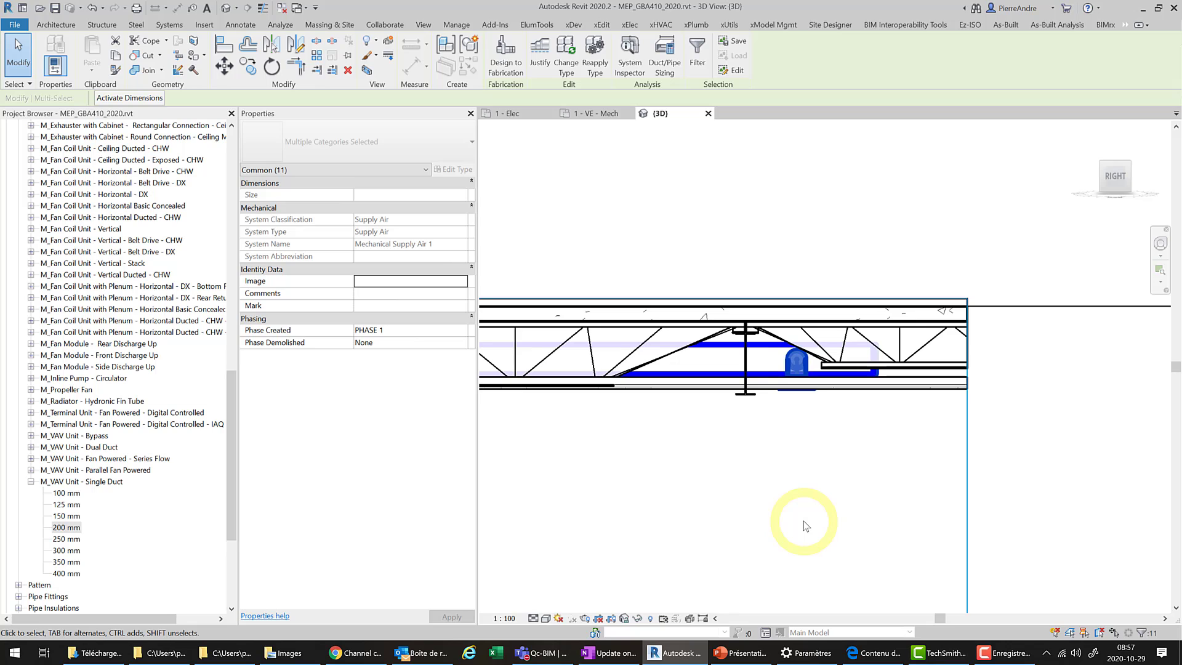
pyautogui.press('Left')
pyautogui.press('Left')
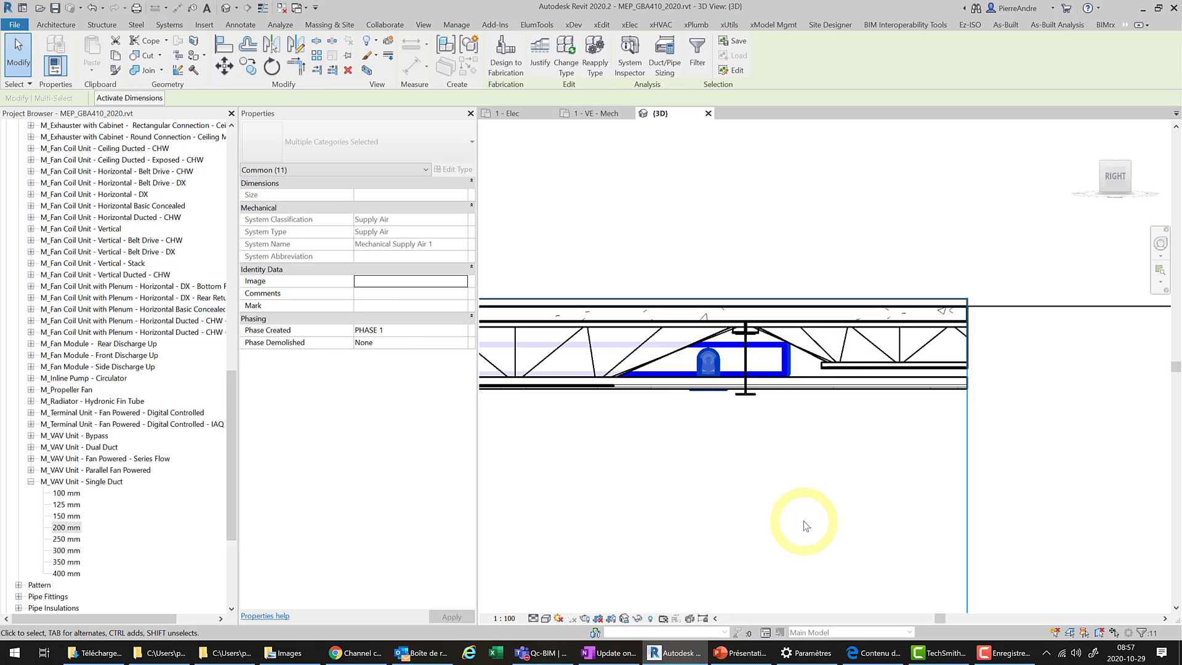
pyautogui.press('Left')
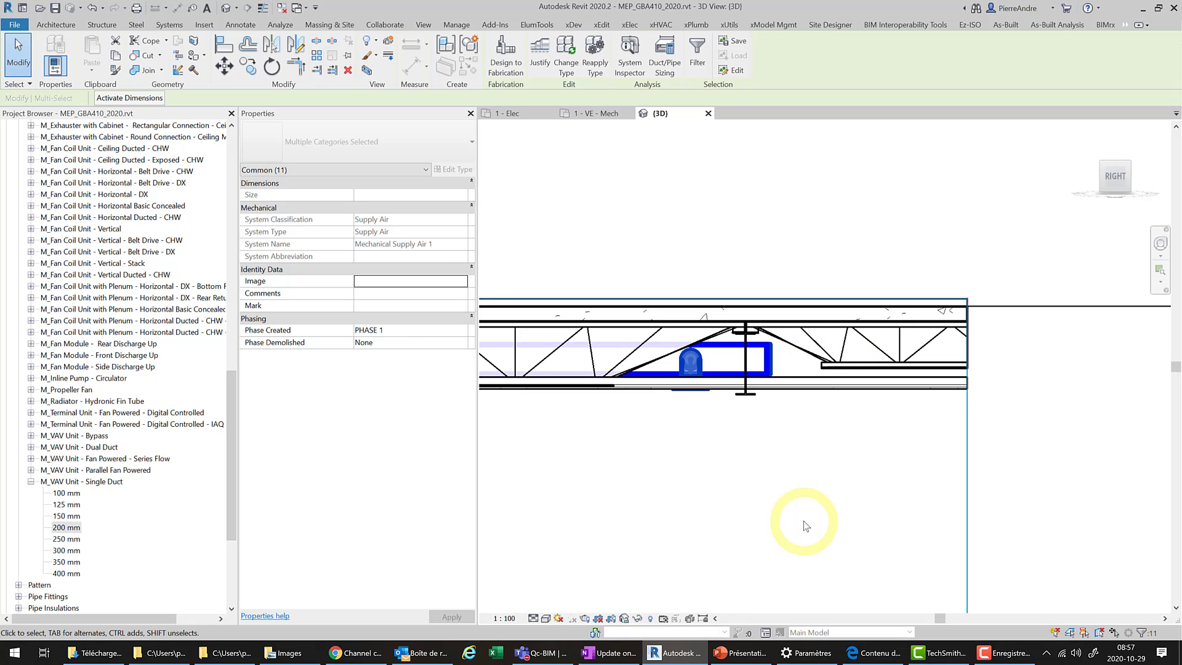
pyautogui.click(747, 238)
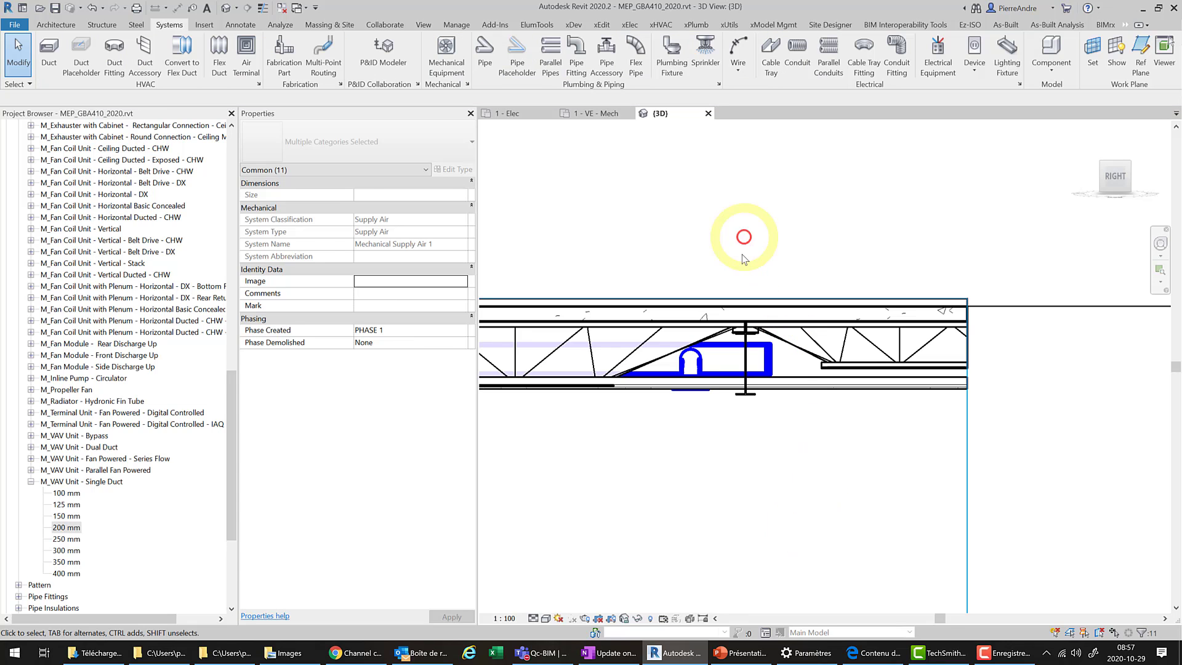
# Move the main duct's rectangular endcap closer to the last pair of branches to shorten the duct's end
pyautogui.click(772, 372)
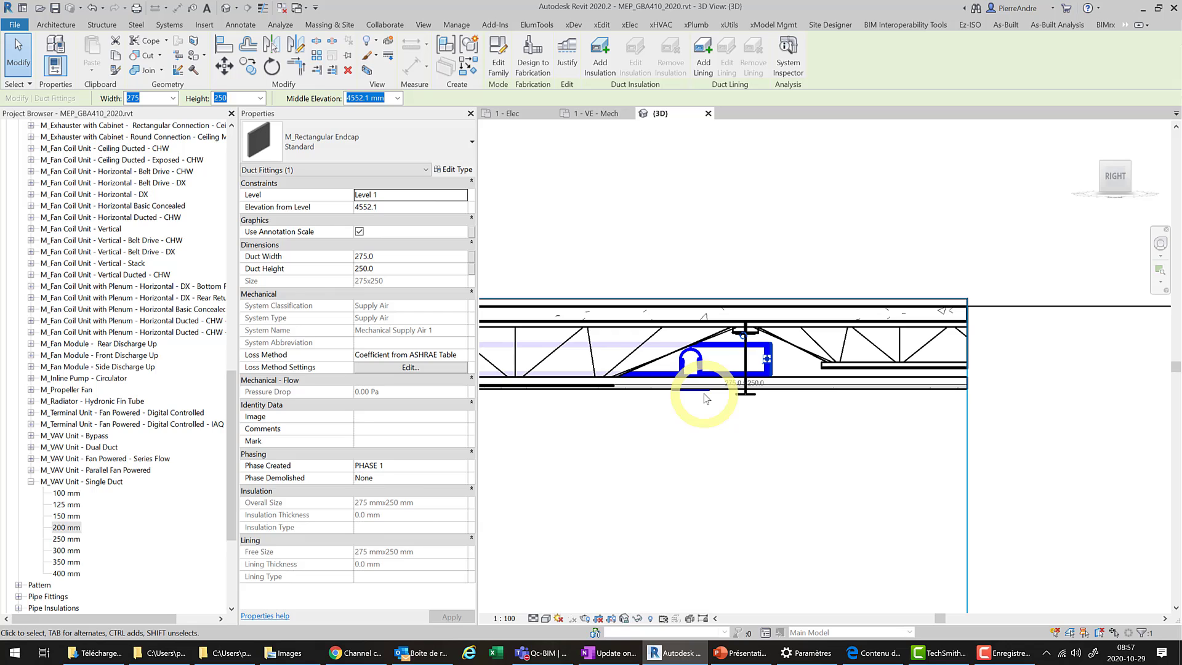
pyautogui.press('Left')
pyautogui.press('Left')
pyautogui.press('Left')
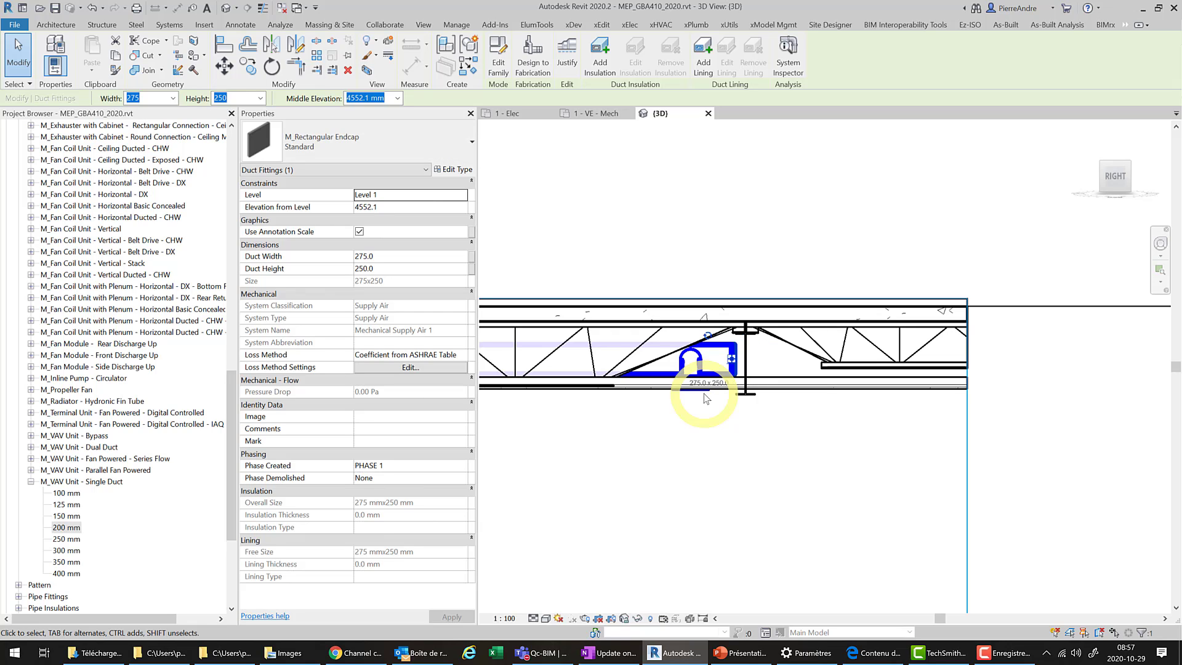
pyautogui.click(715, 435)
# In the mechanical plan, move the end row of diffusers and branches back away from the double doors, and check its position in 3D
pyautogui.click(593, 114)
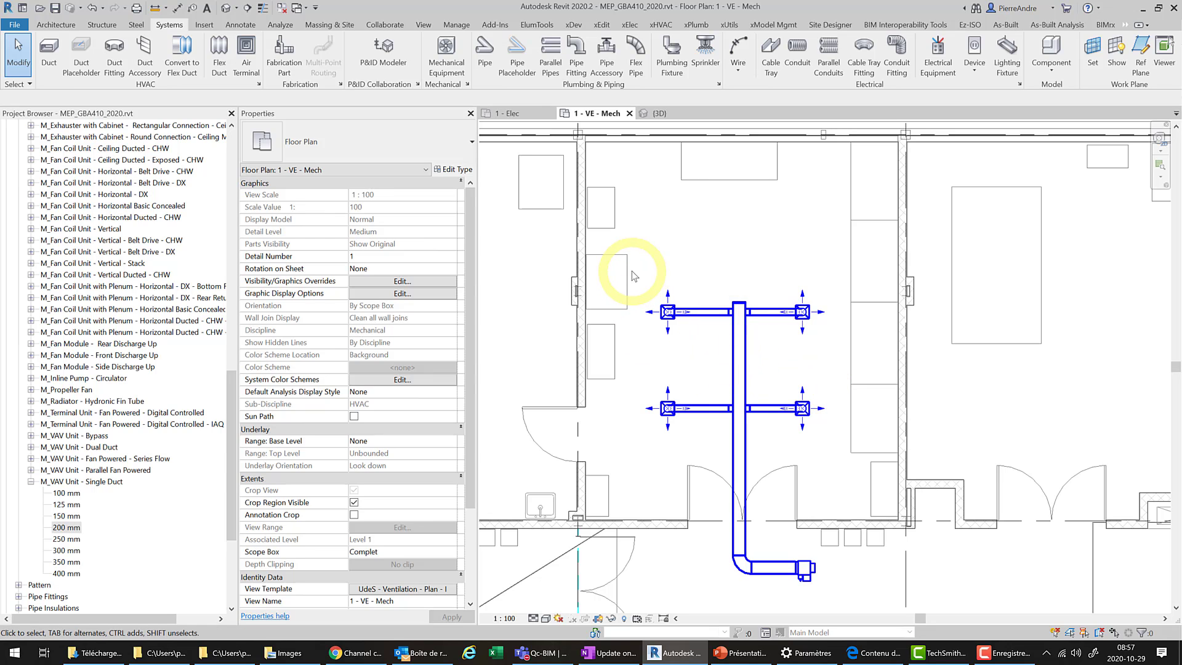
pyautogui.moveTo(631, 270); pyautogui.dragTo(832, 352)
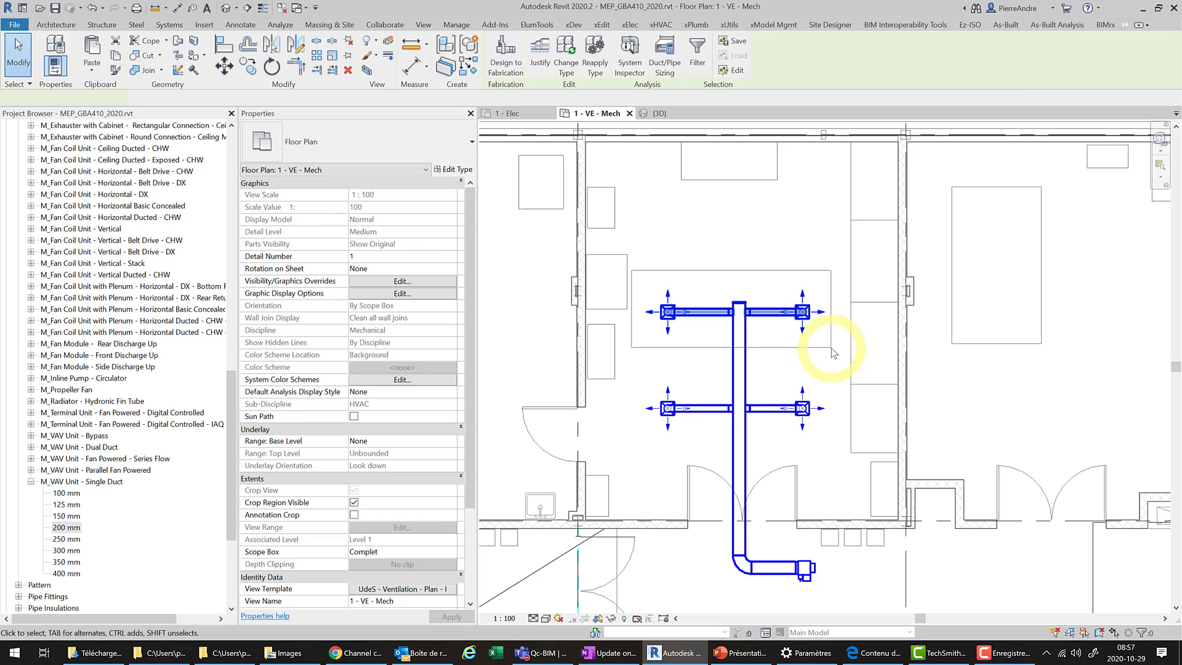
pyautogui.press('Up')
pyautogui.press('Up')
pyautogui.press('Up')
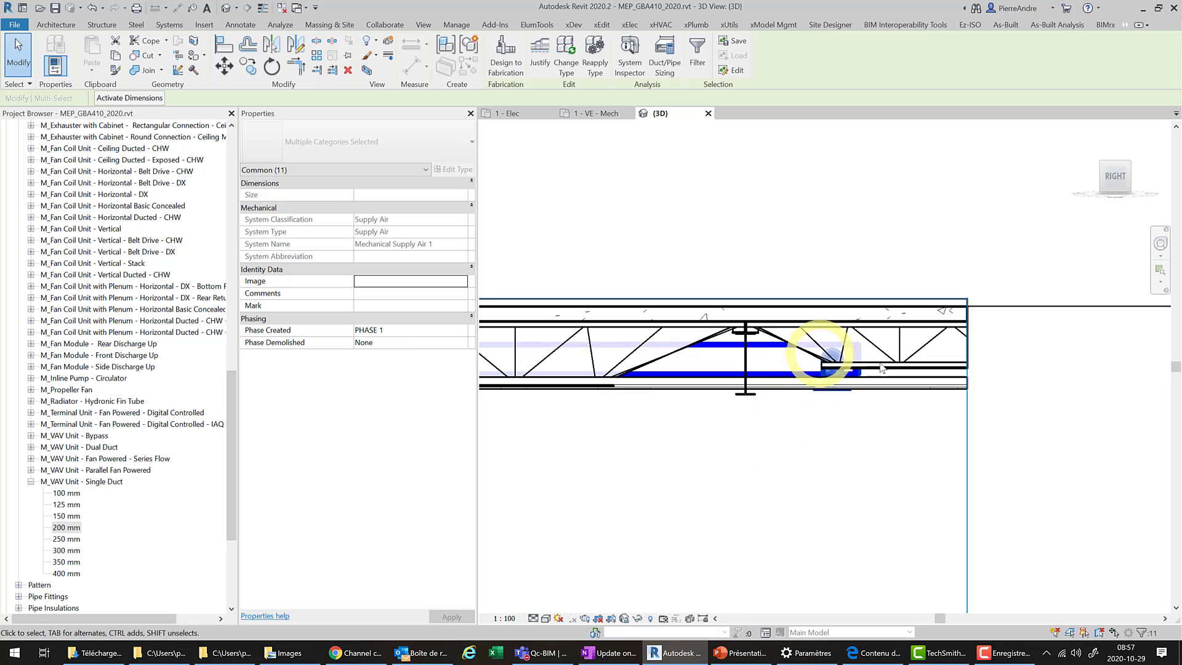
pyautogui.click(590, 172)
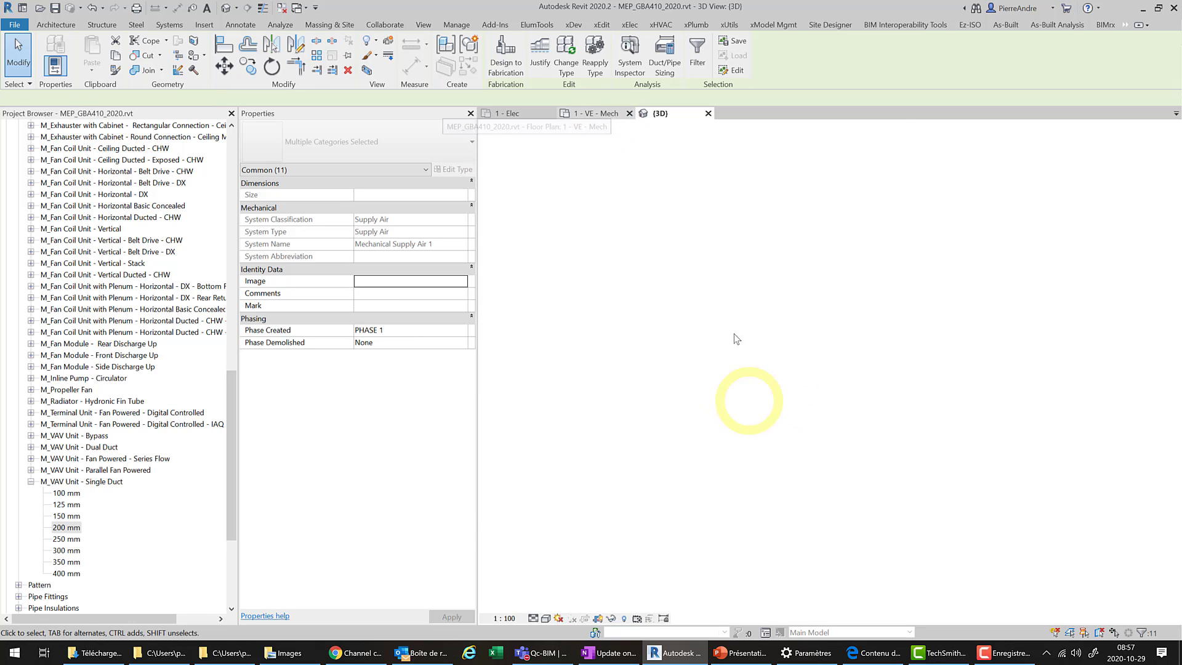
pyautogui.click(783, 333)
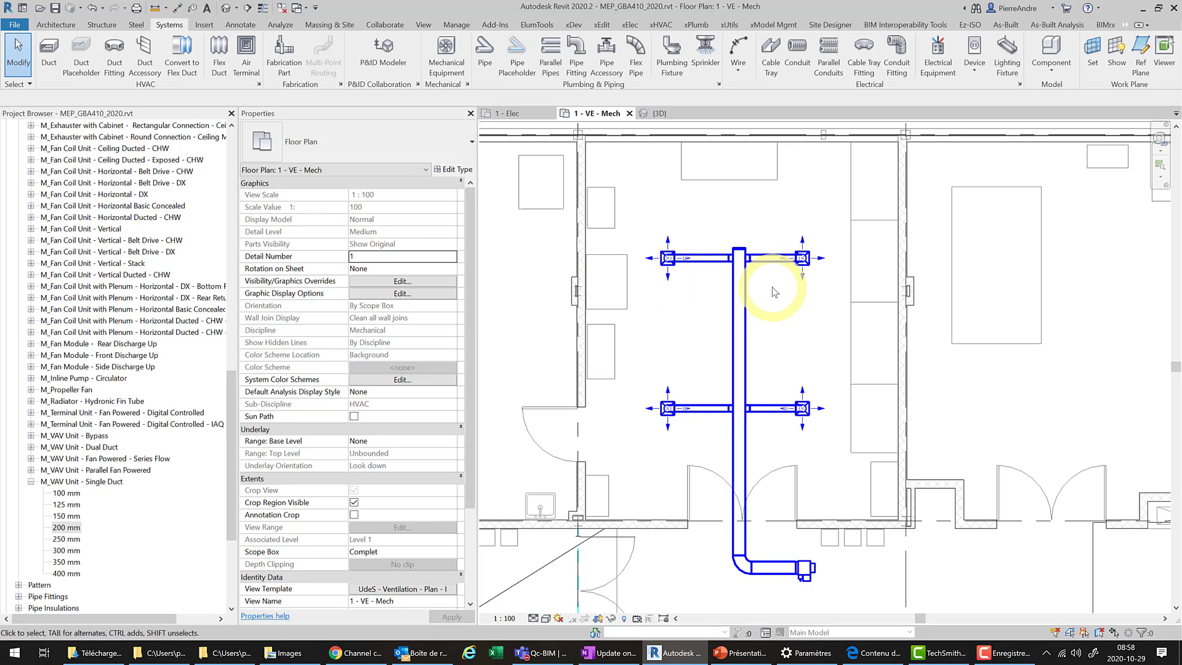
pyautogui.click(662, 114)
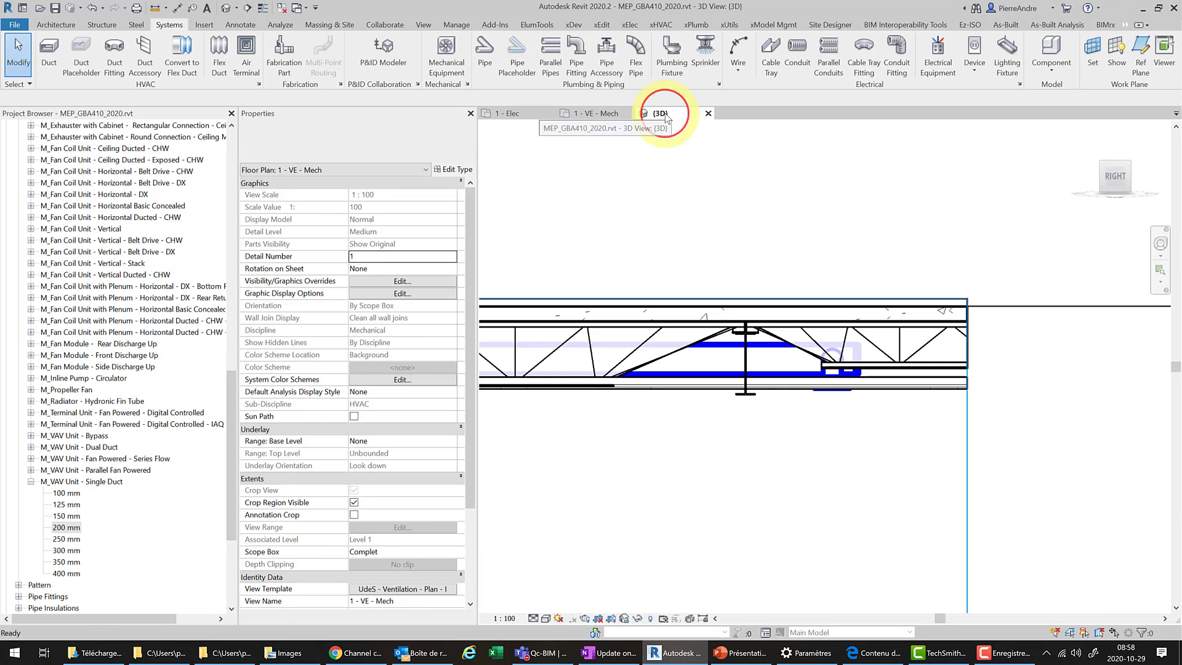
pyautogui.click(602, 114)
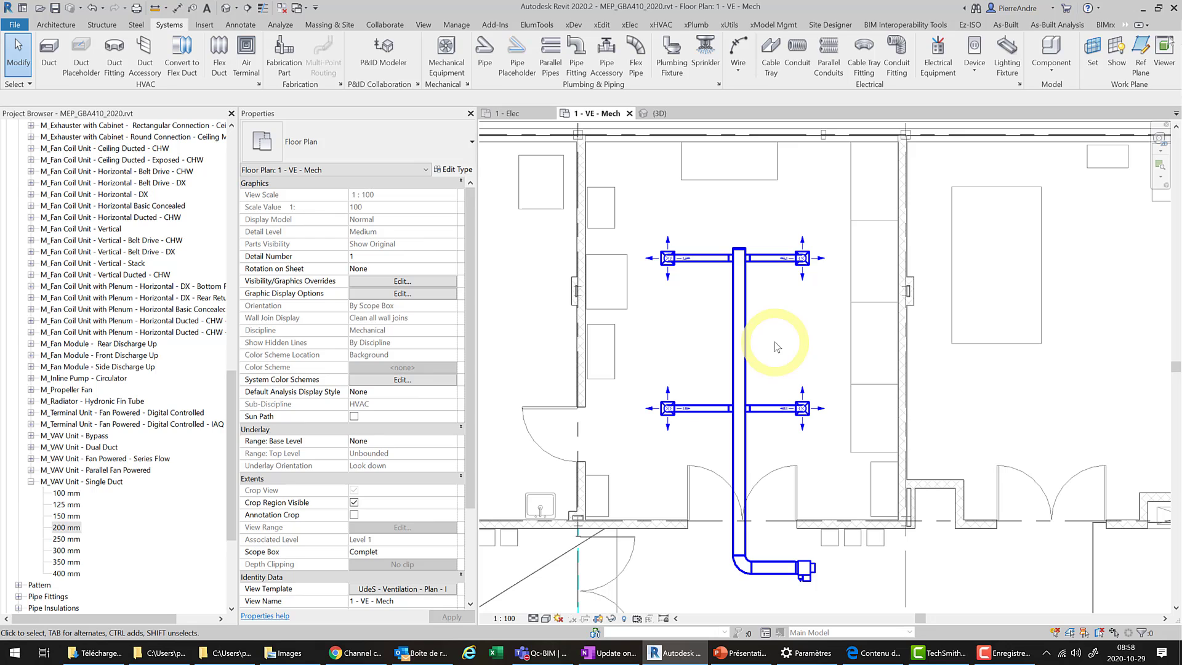
pyautogui.press('s')
pyautogui.press('e')
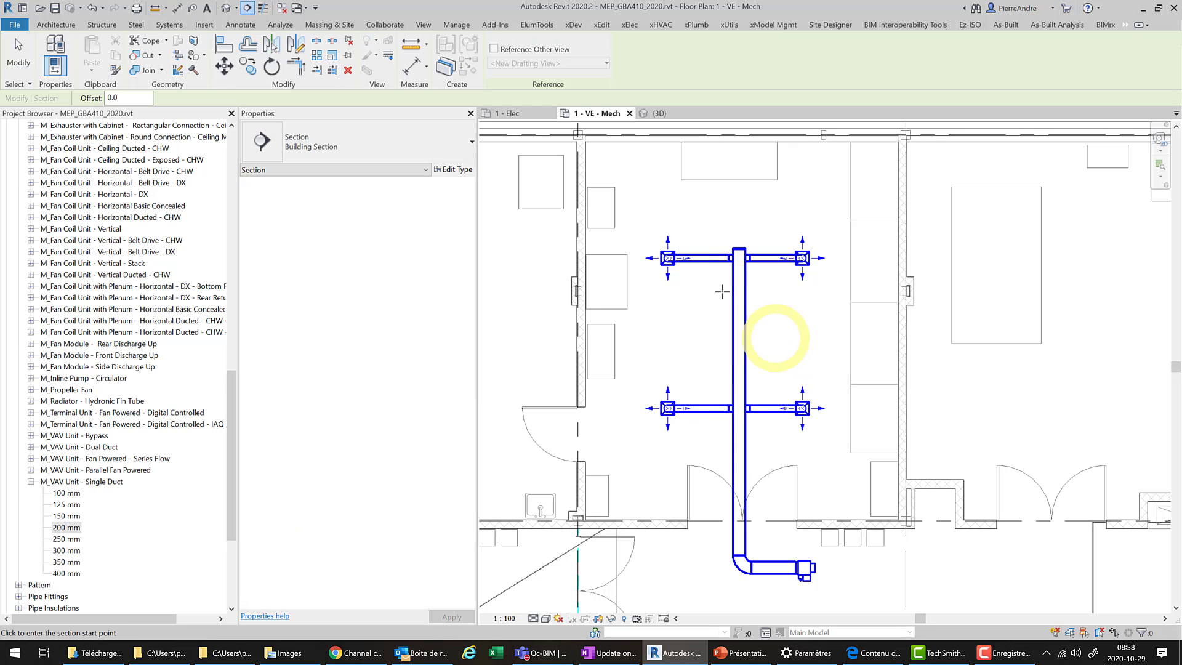
pyautogui.press('Escape')
pyautogui.press('Escape')
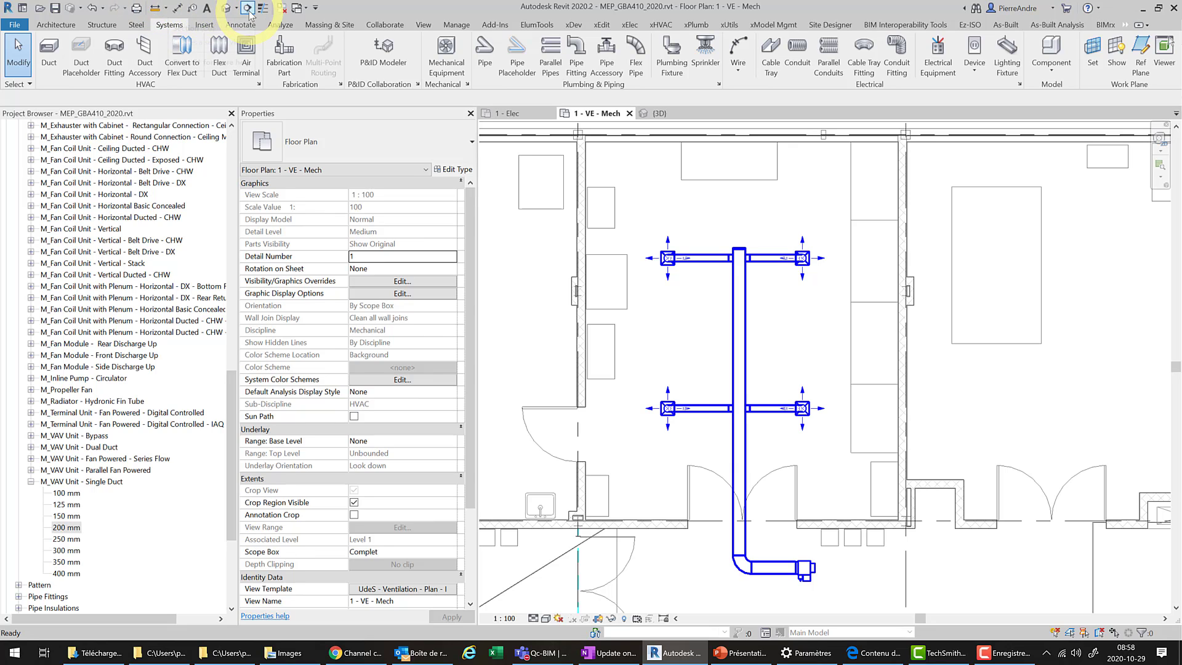
# Draw a building section line alongside the main duct, from beyond its capped end to just before the branch row nearest the doors
pyautogui.click(248, 9)
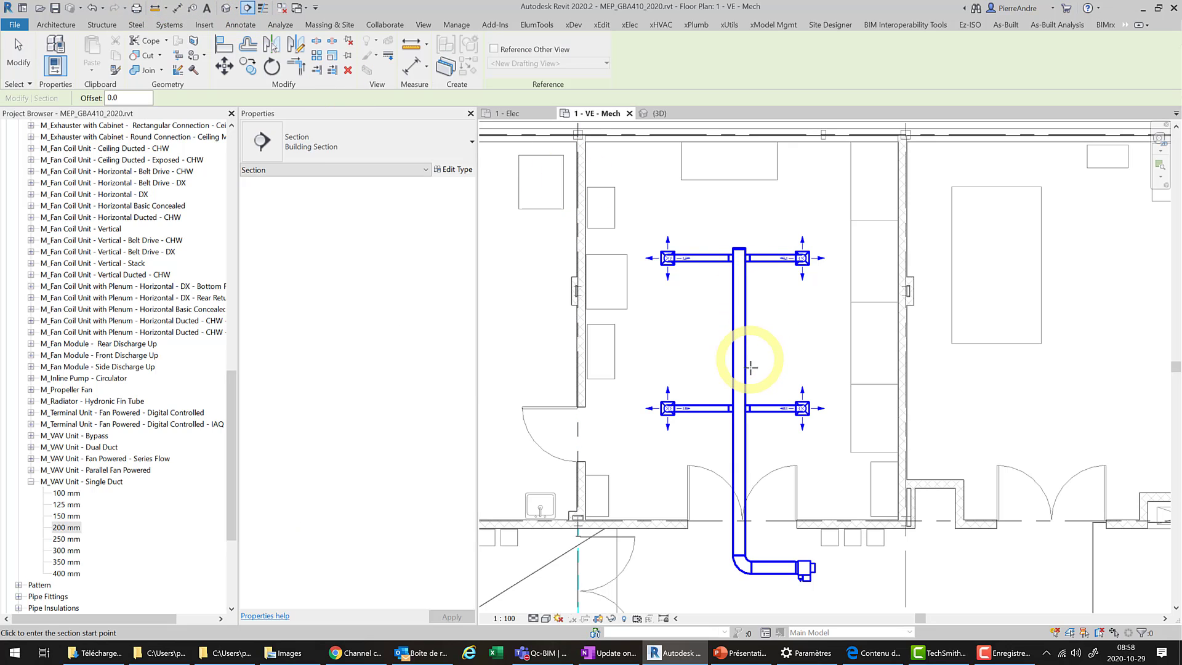
pyautogui.click(712, 222)
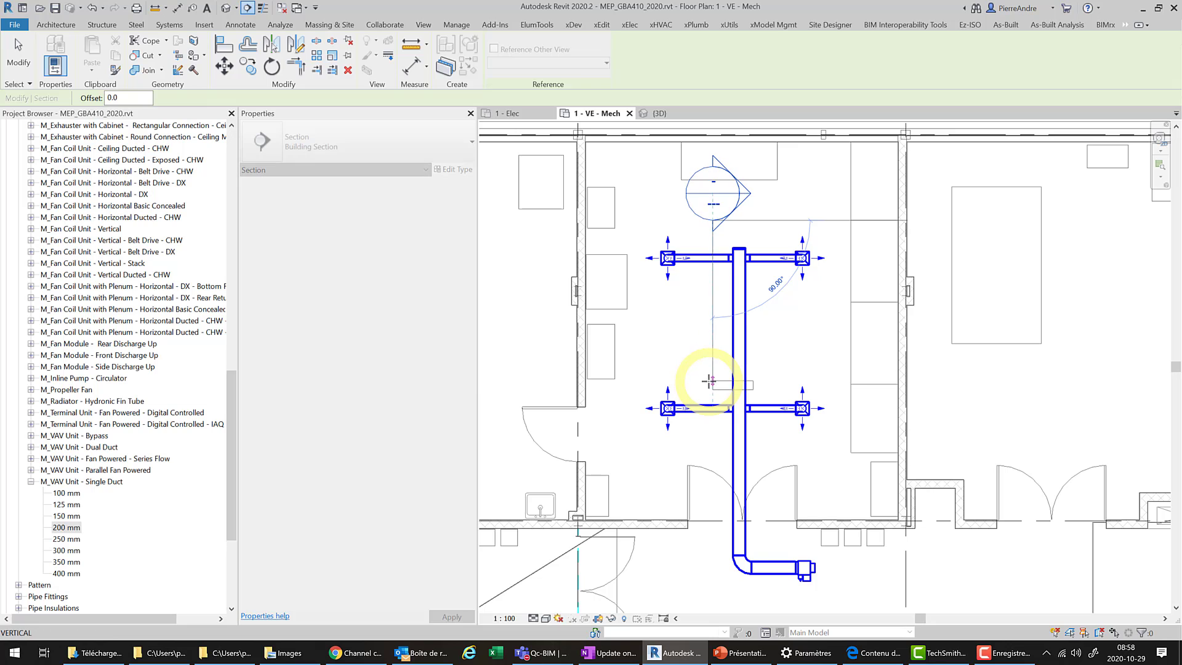
pyautogui.click(727, 380)
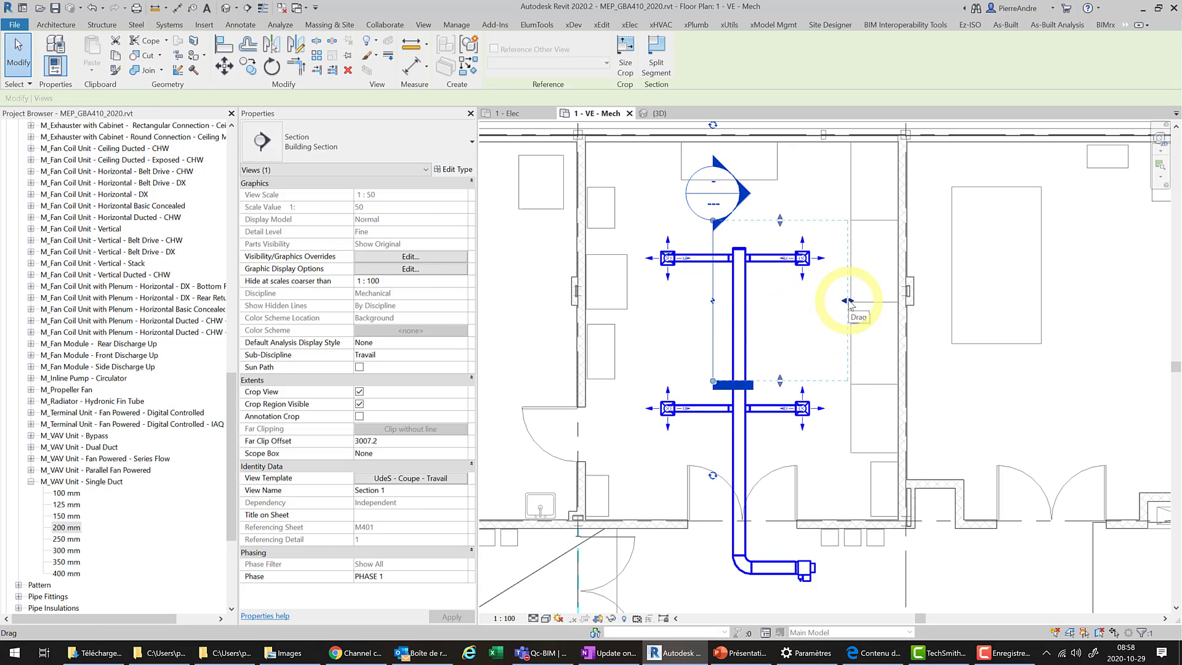
# Reduce the section's far clip offset to about 1388 mm, just past the main duct, and open the section view
pyautogui.moveTo(847, 302); pyautogui.dragTo(775, 301)
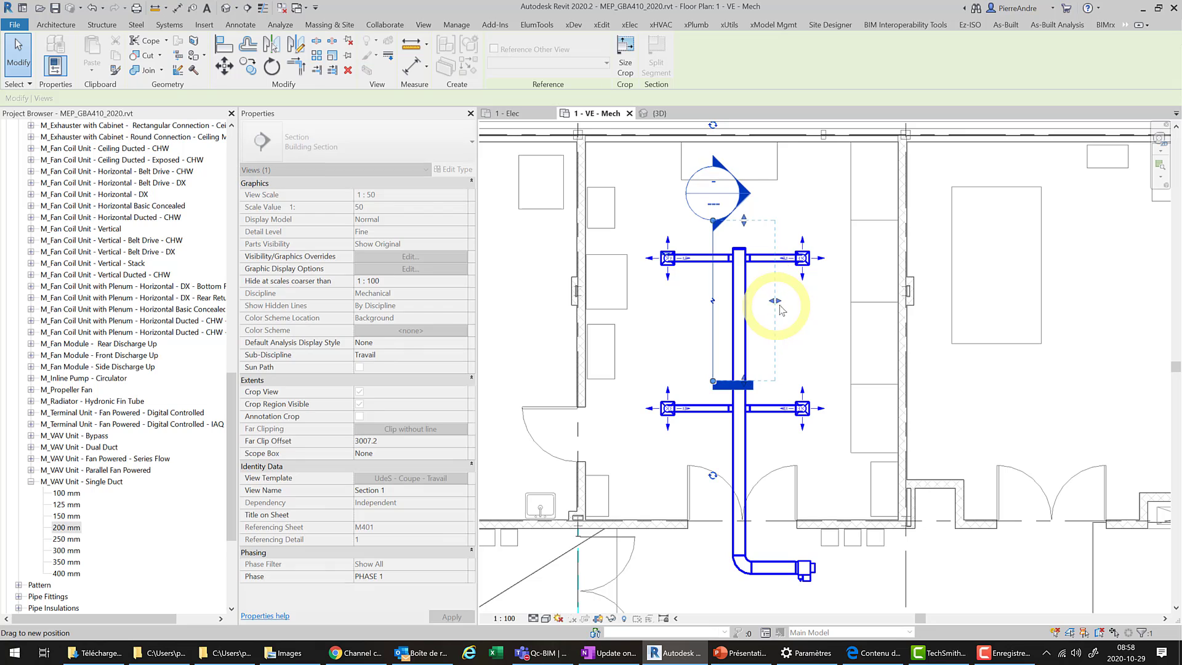
pyautogui.click(794, 194)
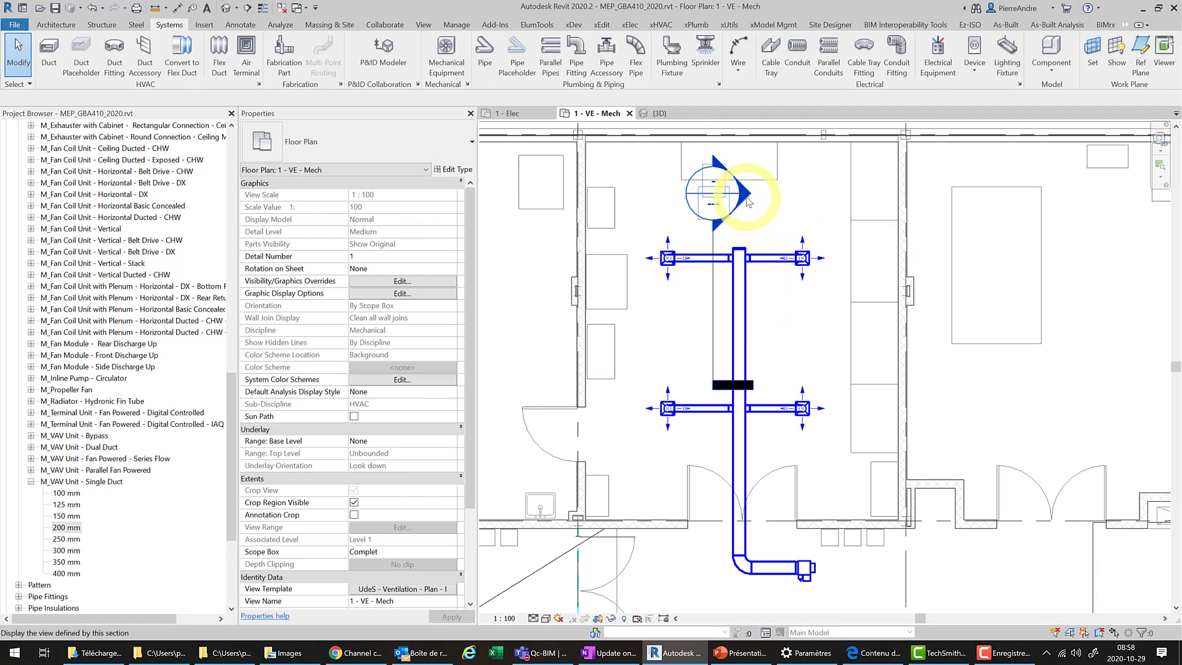
pyautogui.doubleClick(750, 201)
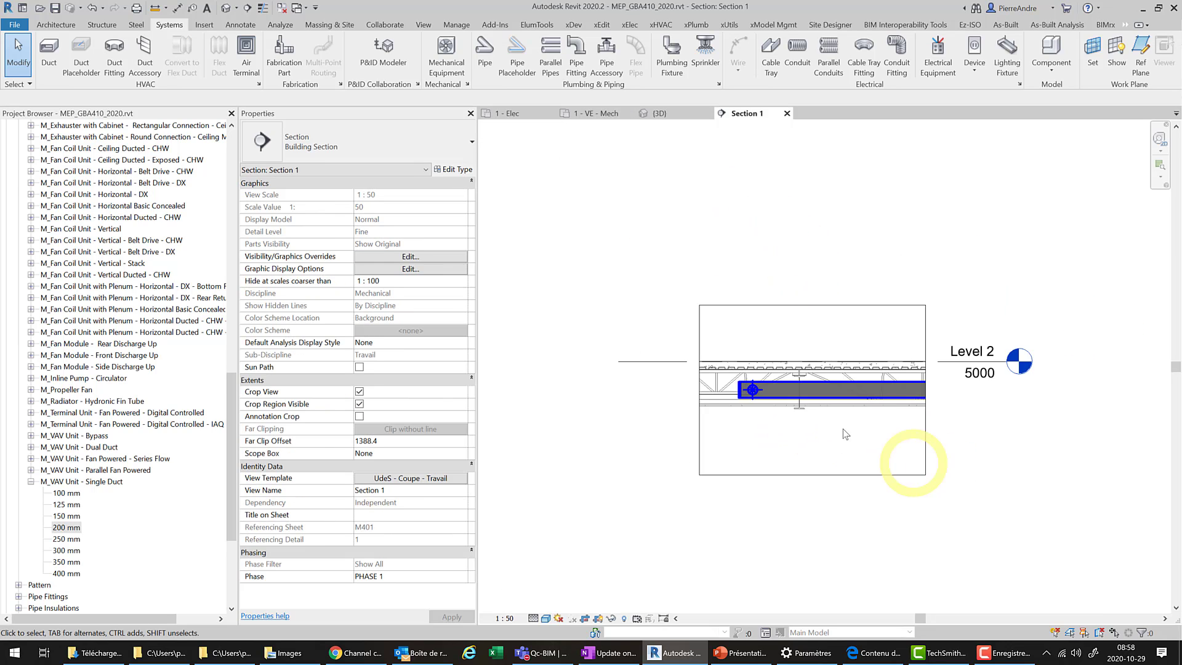
pyautogui.scroll(2, 805, 388)
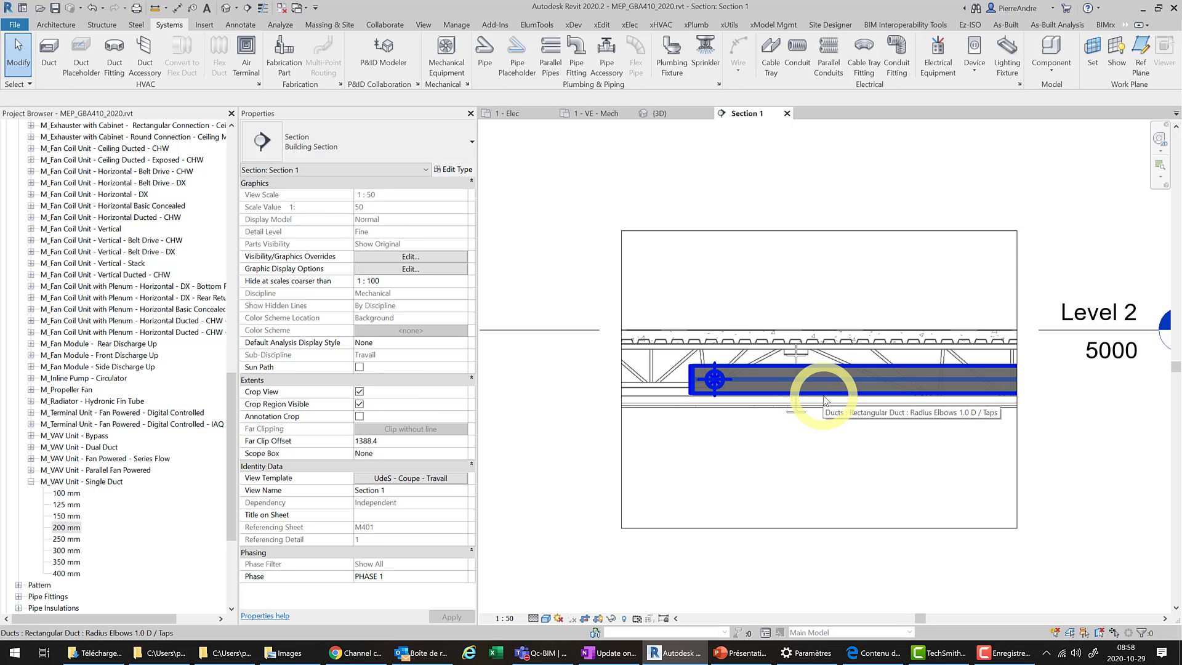
# Split the main duct in the section view at two points, one on each side of the steel beam
pyautogui.click(824, 396)
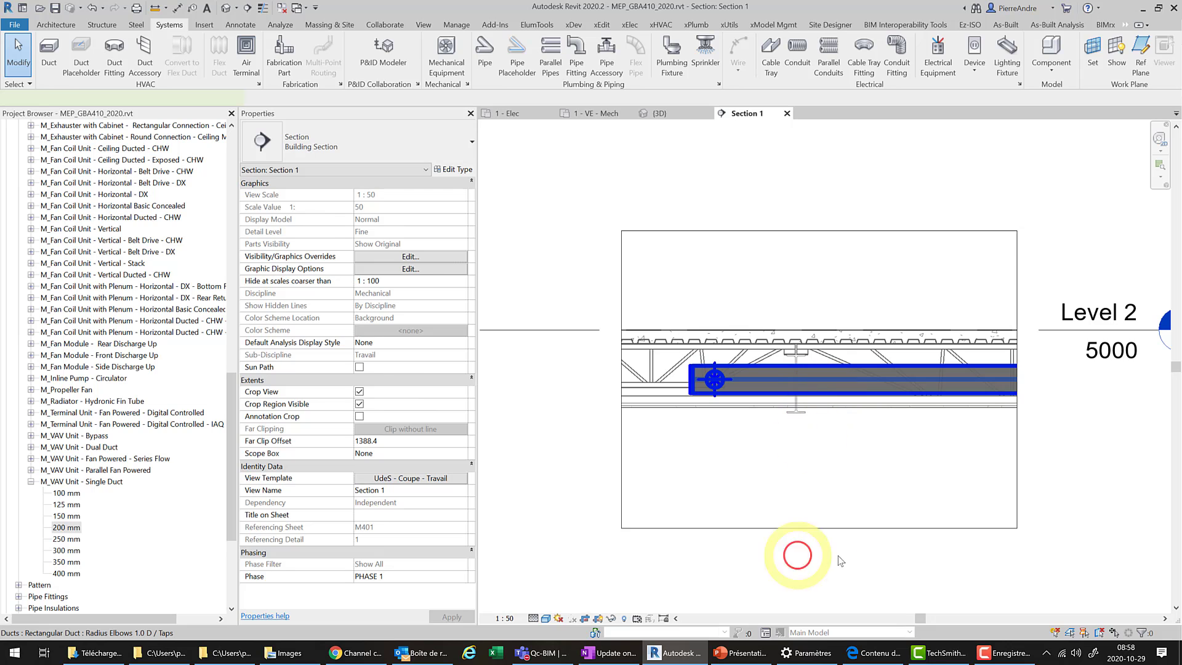
pyautogui.click(782, 323)
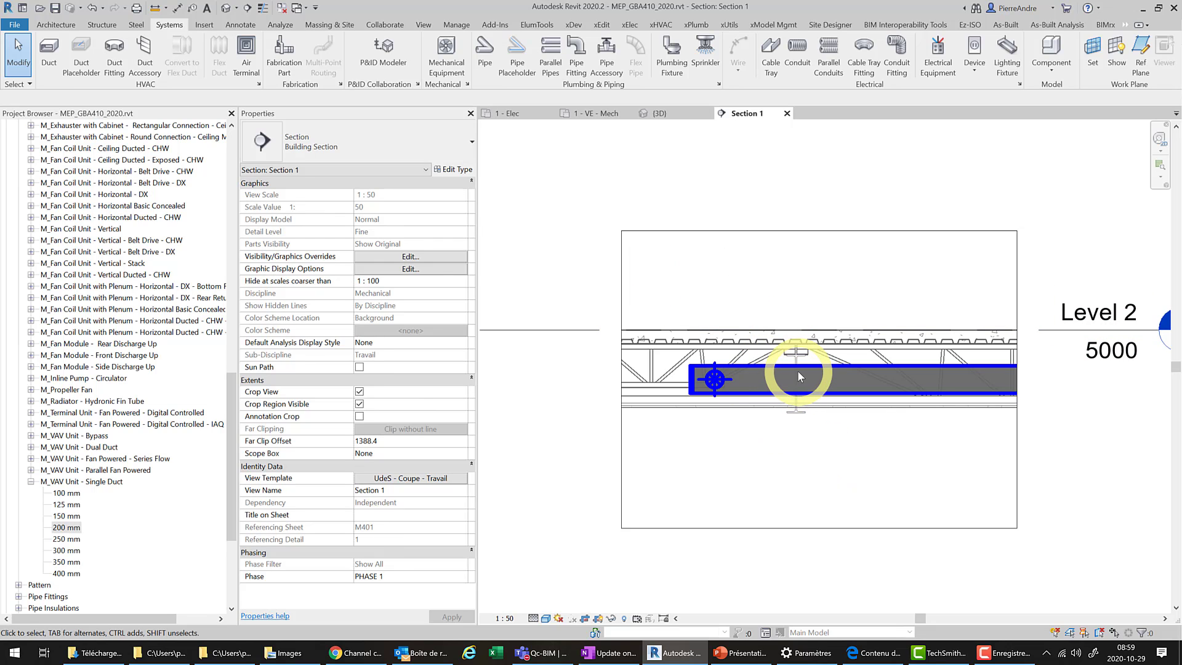
pyautogui.press('l')
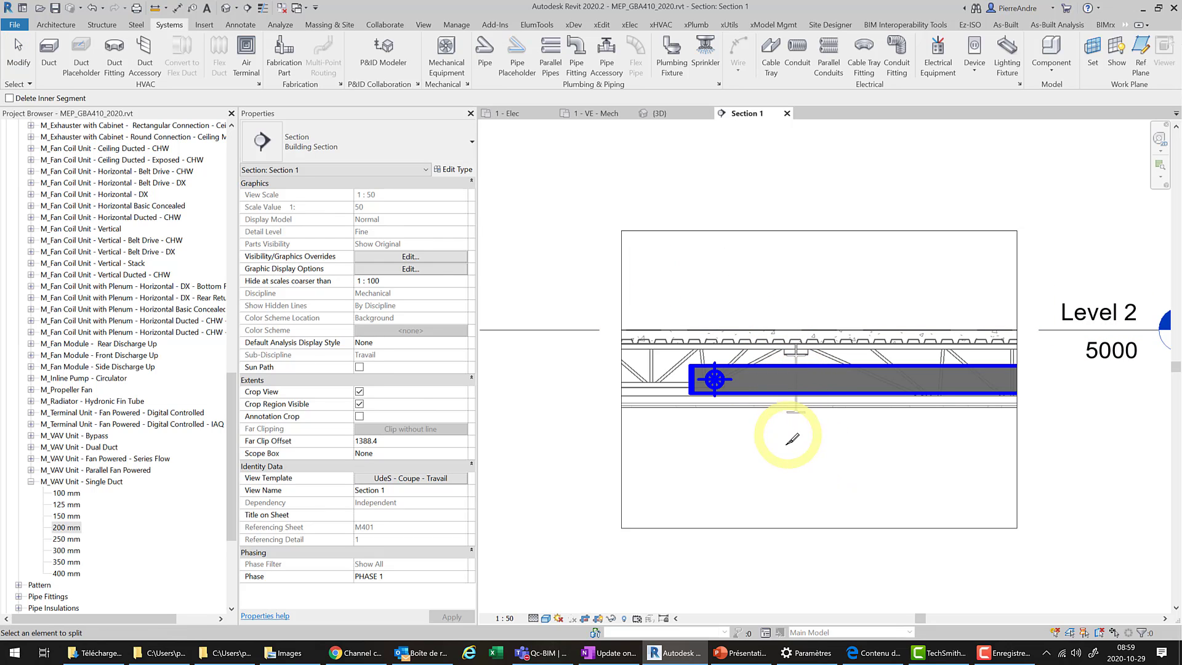
pyautogui.press('Escape')
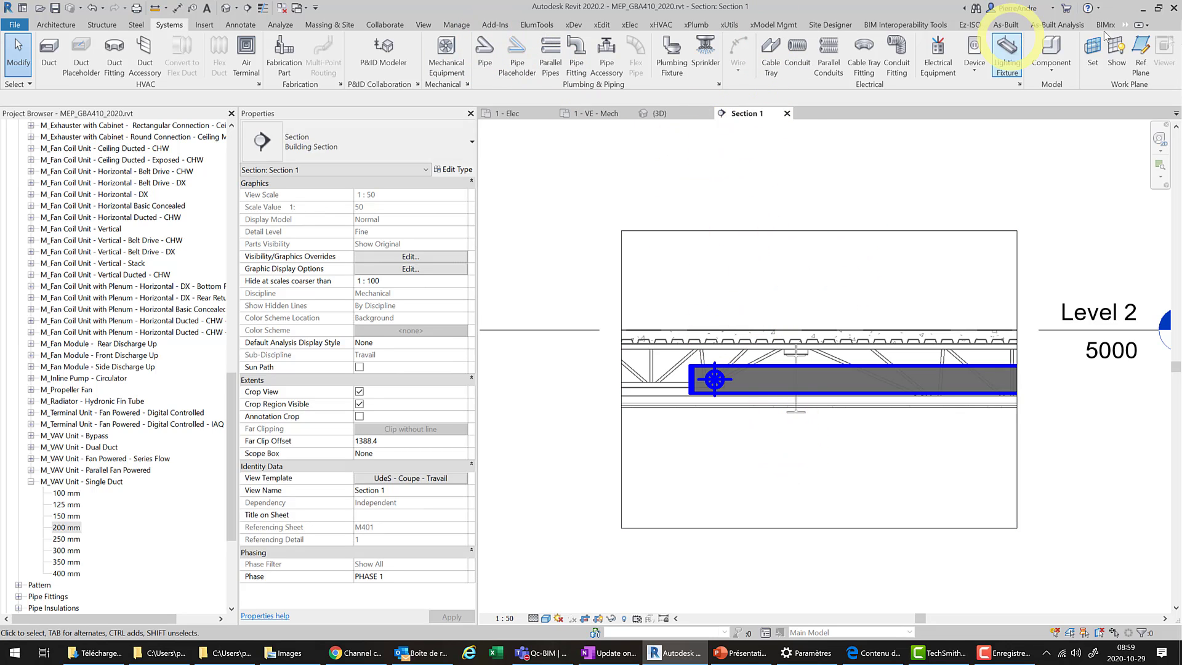
pyautogui.click(1126, 25)
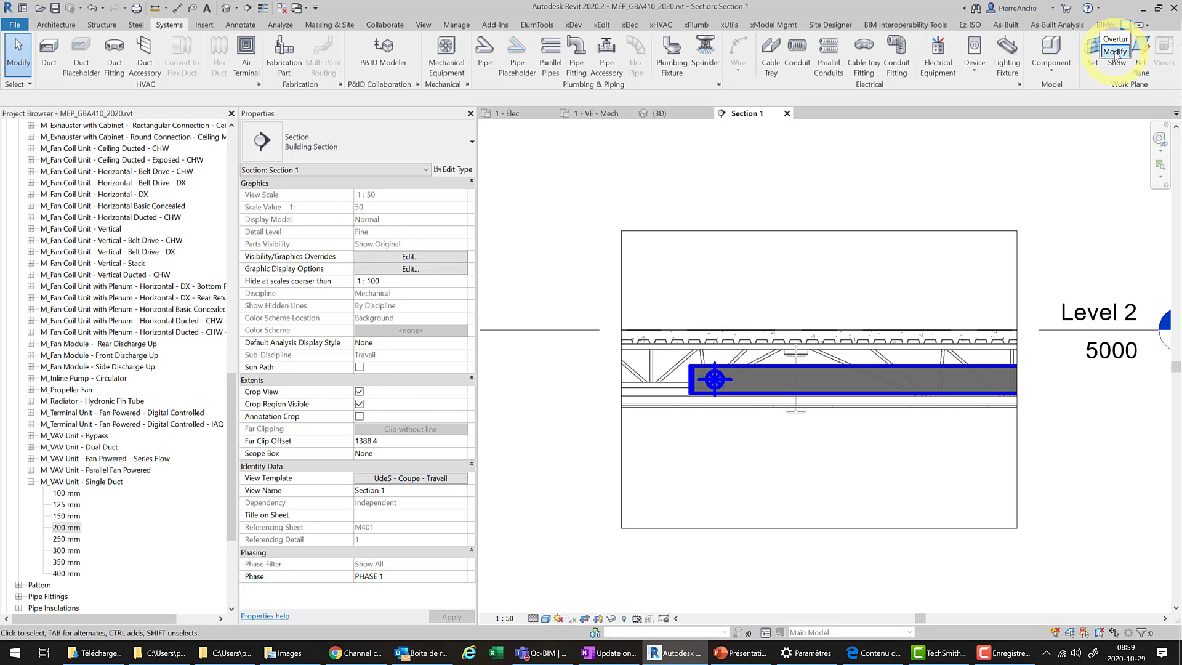
pyautogui.click(1088, 40)
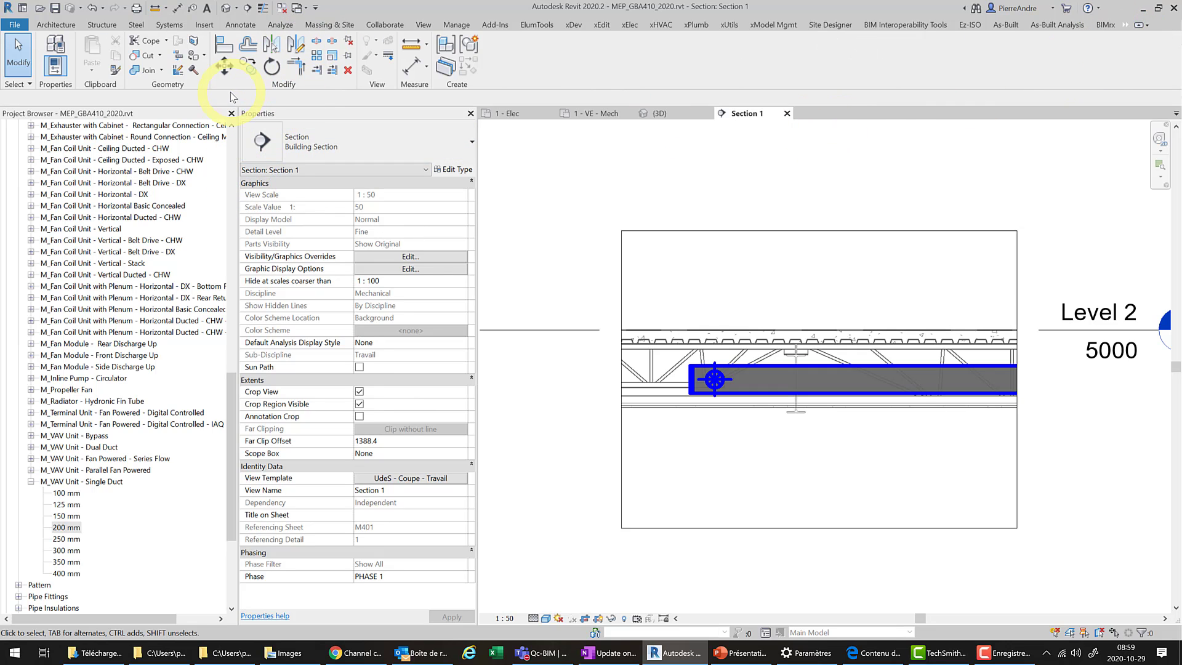
pyautogui.click(317, 41)
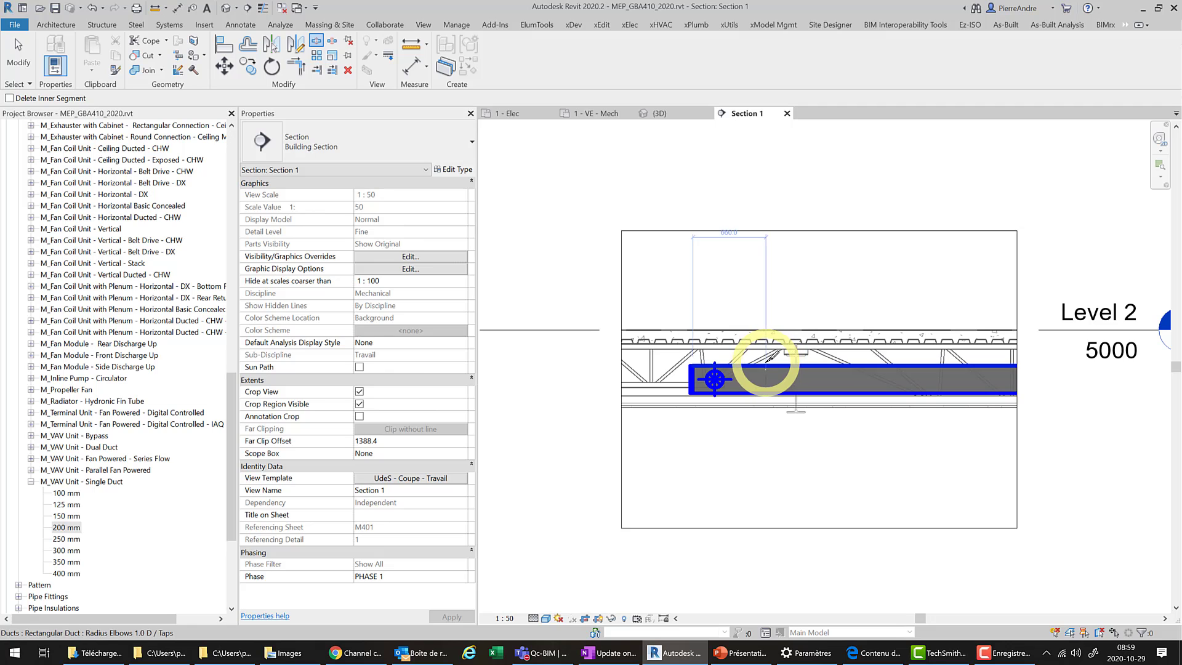
pyautogui.click(761, 368)
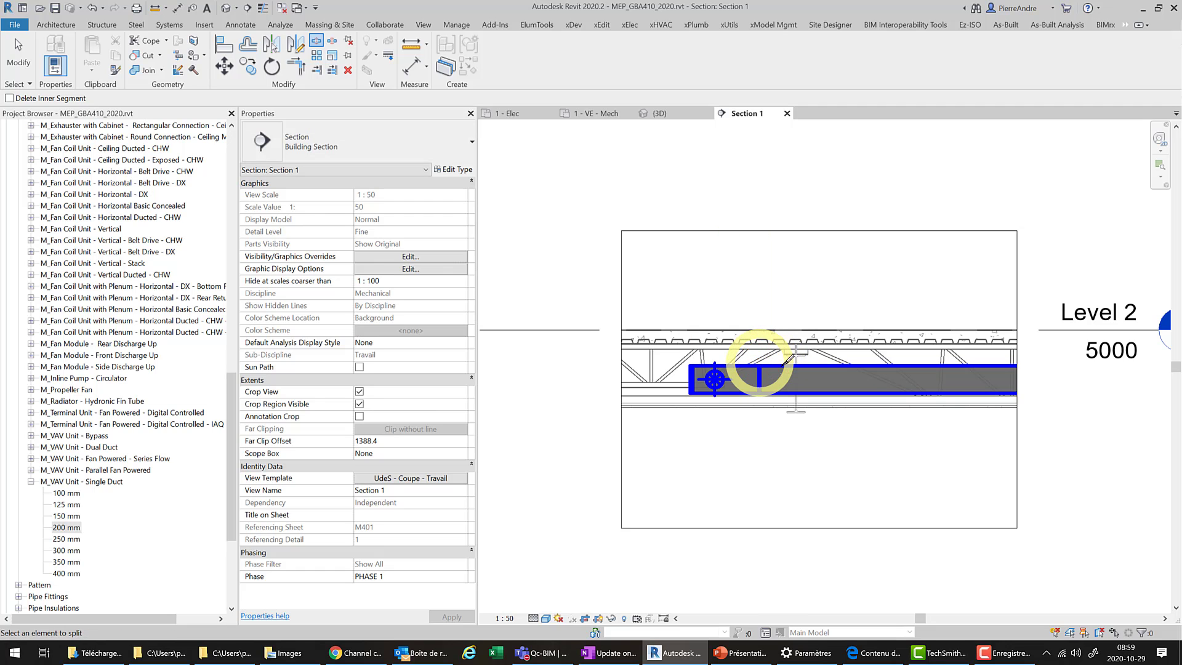
pyautogui.click(852, 370)
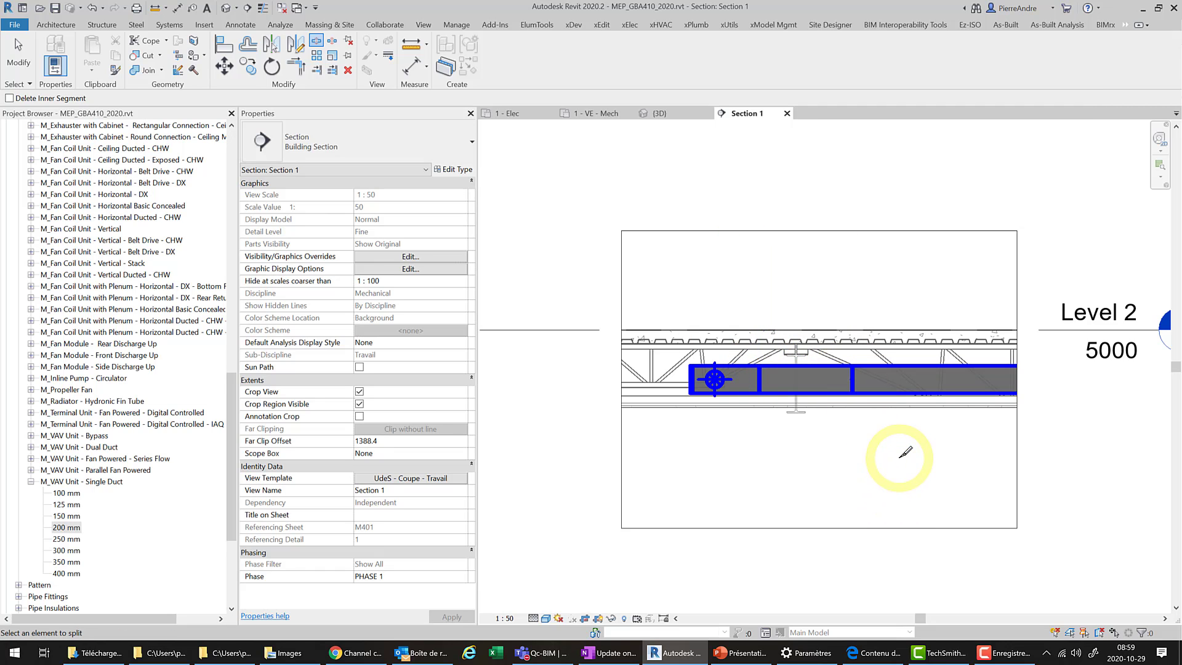
pyautogui.press('Escape')
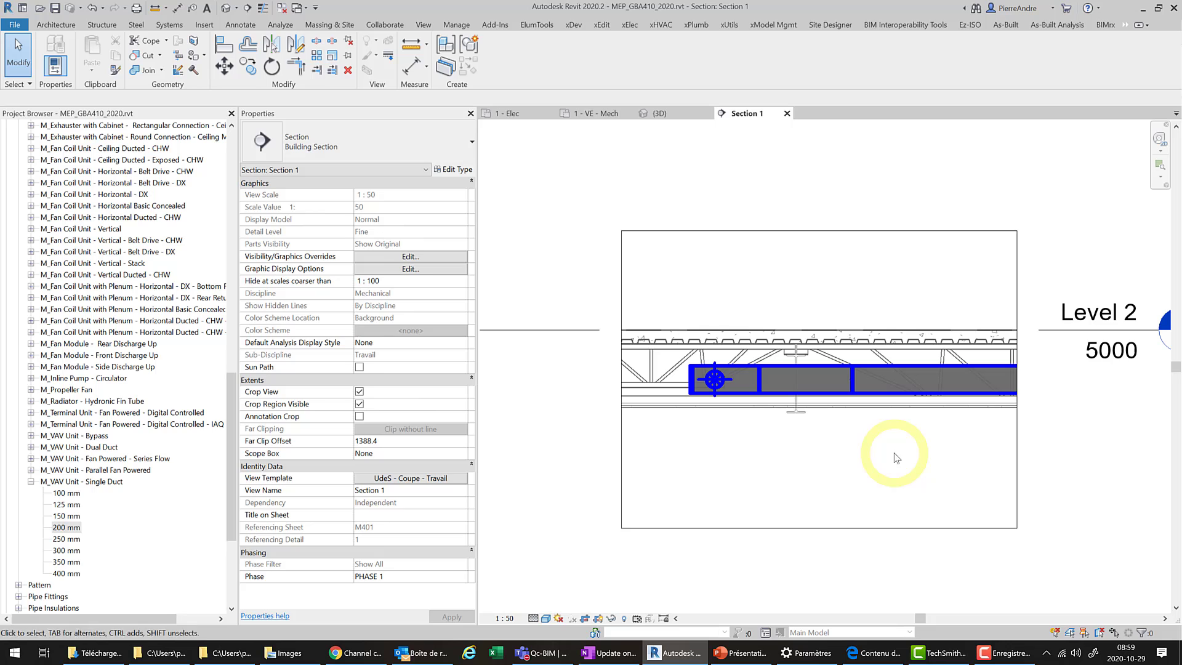
# Delete only the duct segment crossing the steel beam, and undo that deletion
pyautogui.scroll(3, 855, 379)
pyautogui.click(809, 396)
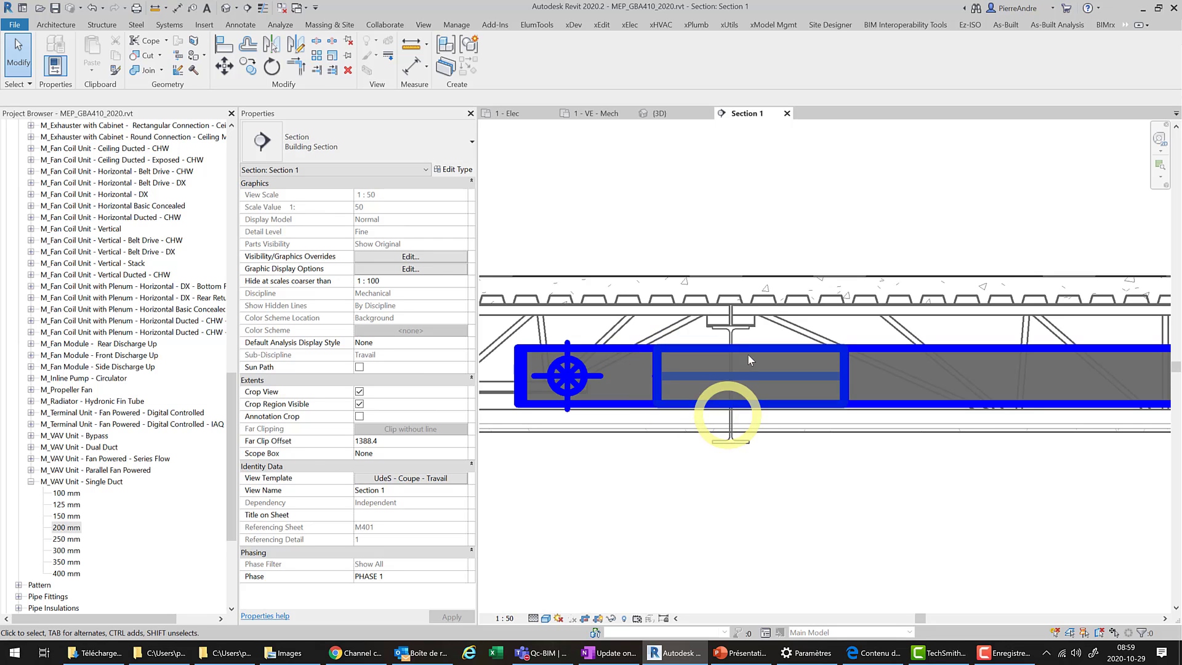
pyautogui.click(731, 375)
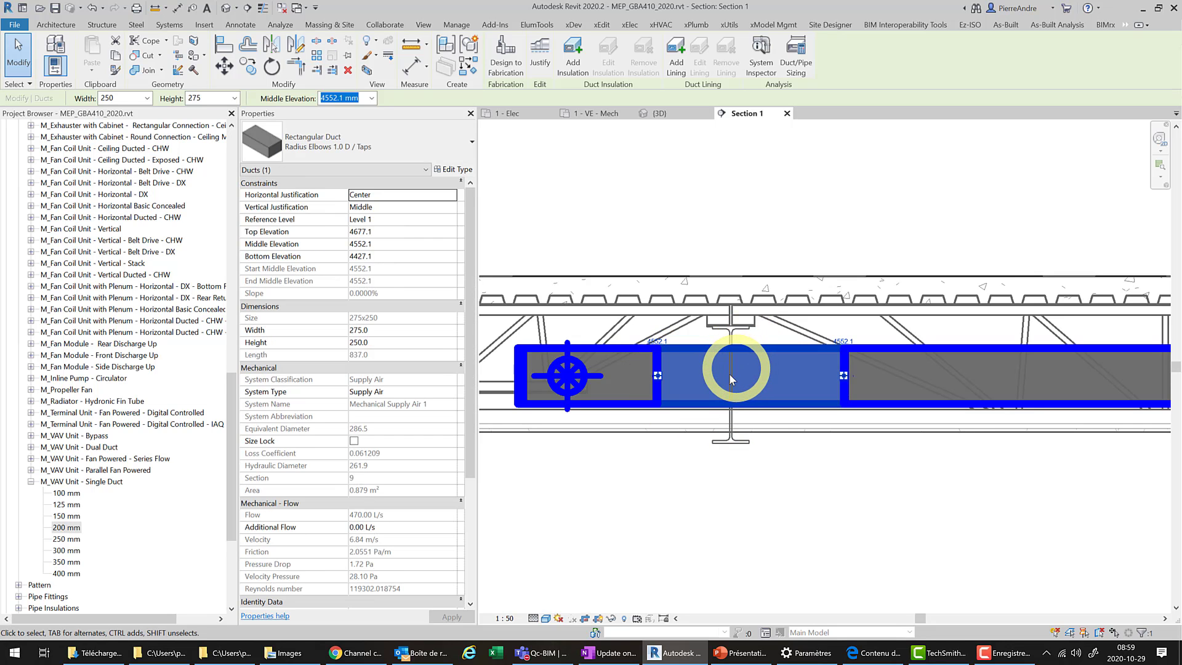
pyautogui.press('Delete')
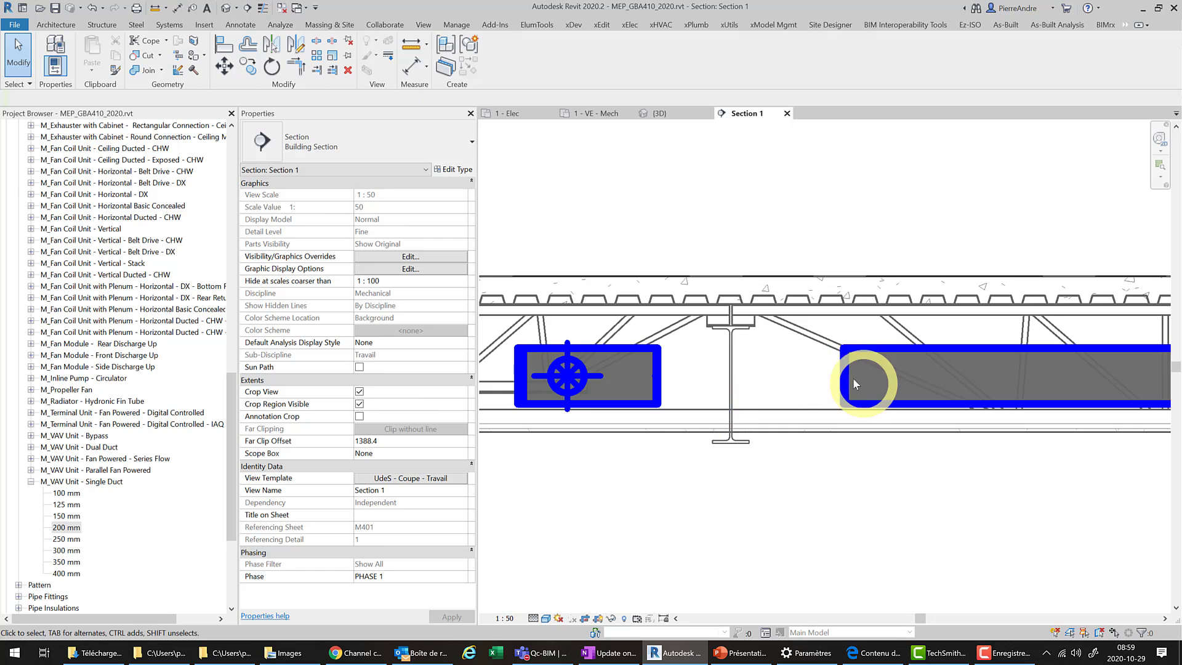
pyautogui.hotkey('ctrl', 'z')
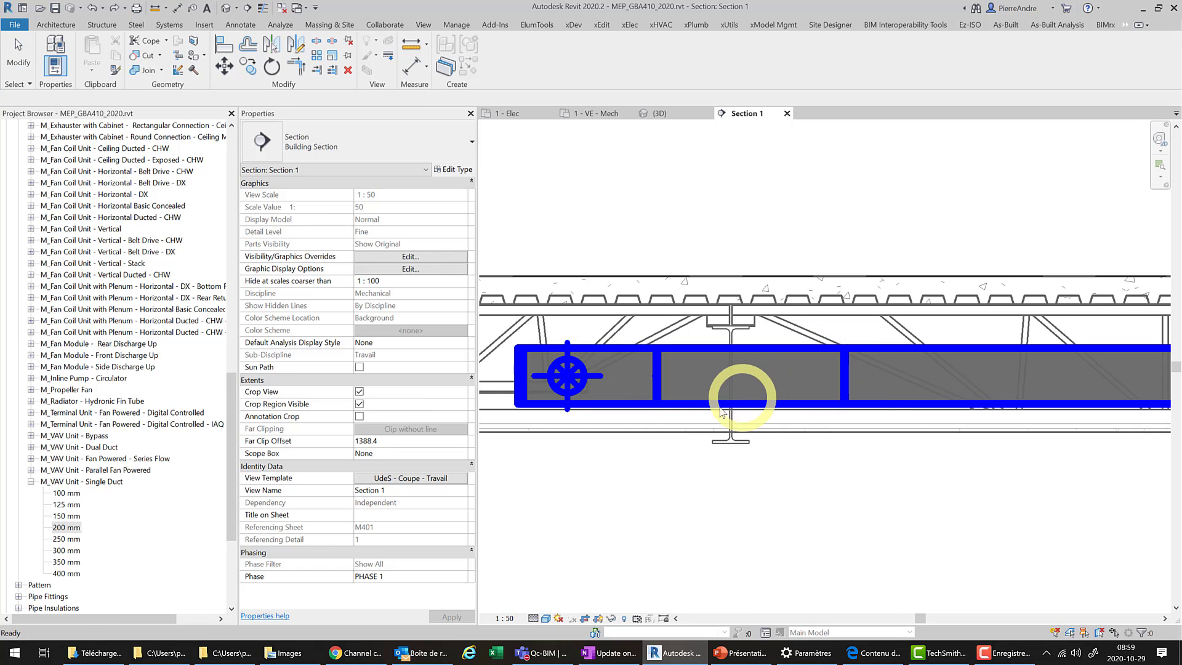
# Turn on thin line display and examine the rectangular union at the split nearest the duct's capped end
pyautogui.click(263, 11)
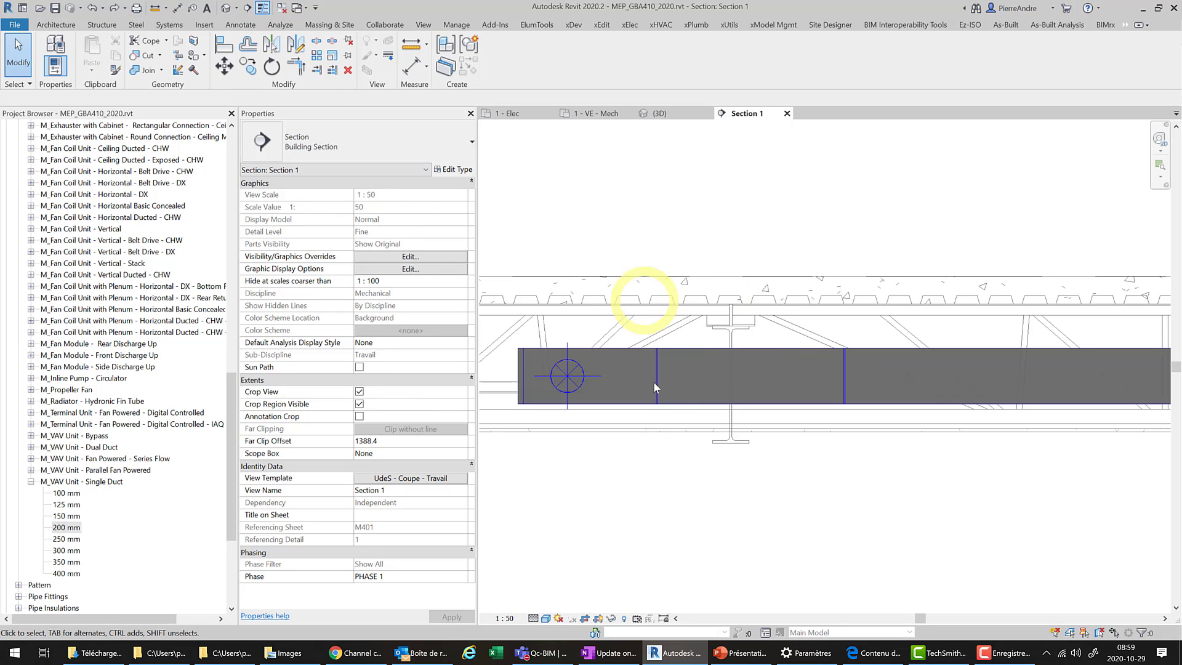
pyautogui.click(675, 441)
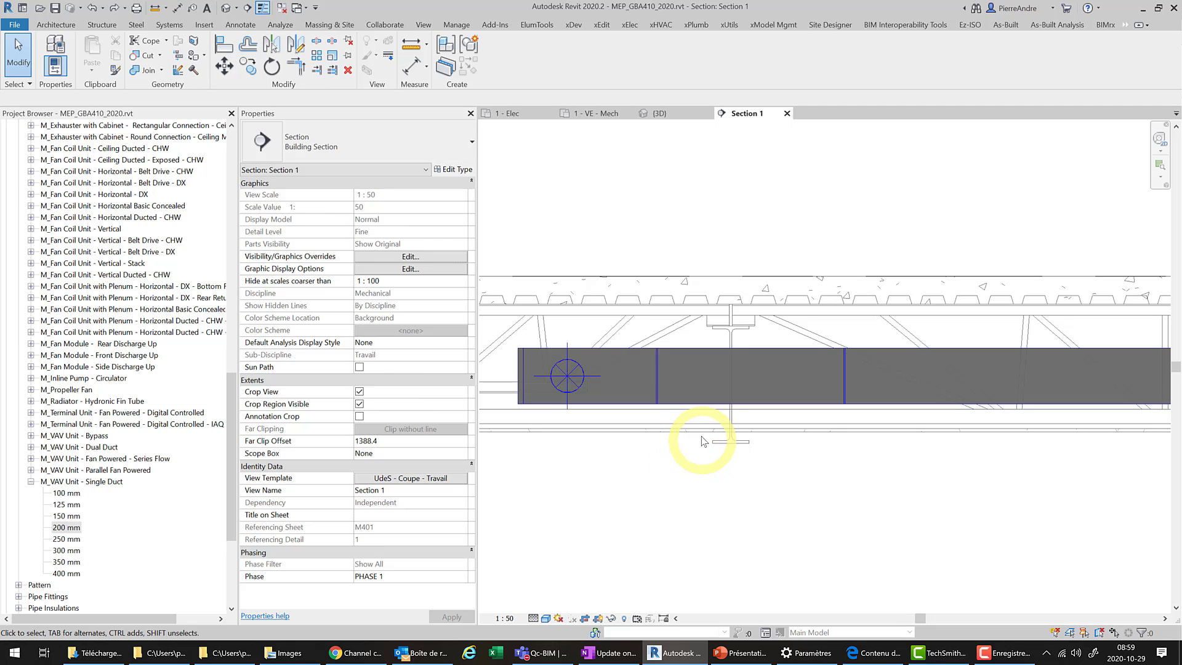
pyautogui.scroll(5, 642, 354)
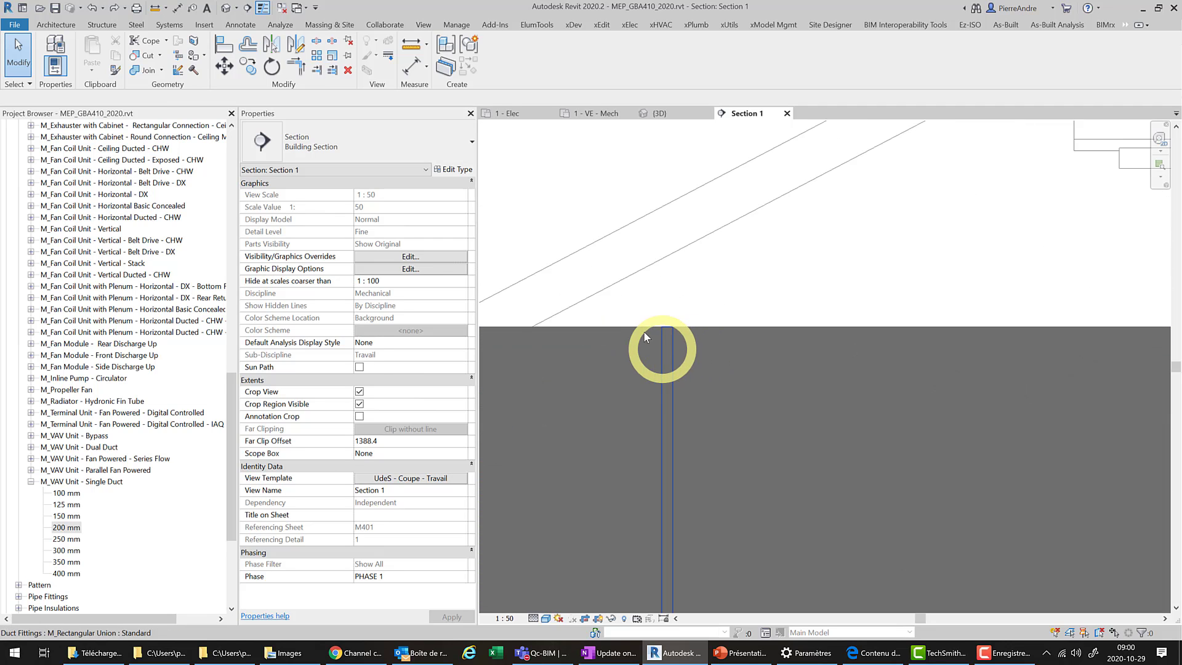
pyautogui.click(667, 361)
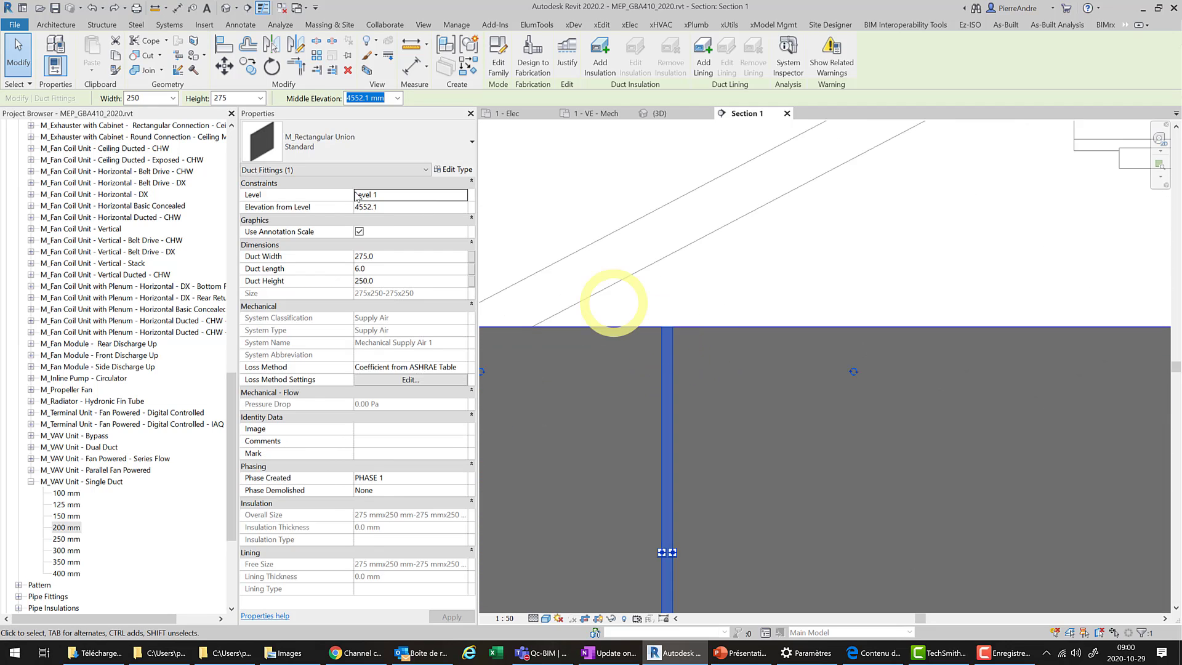
pyautogui.scroll(-4, 780, 274)
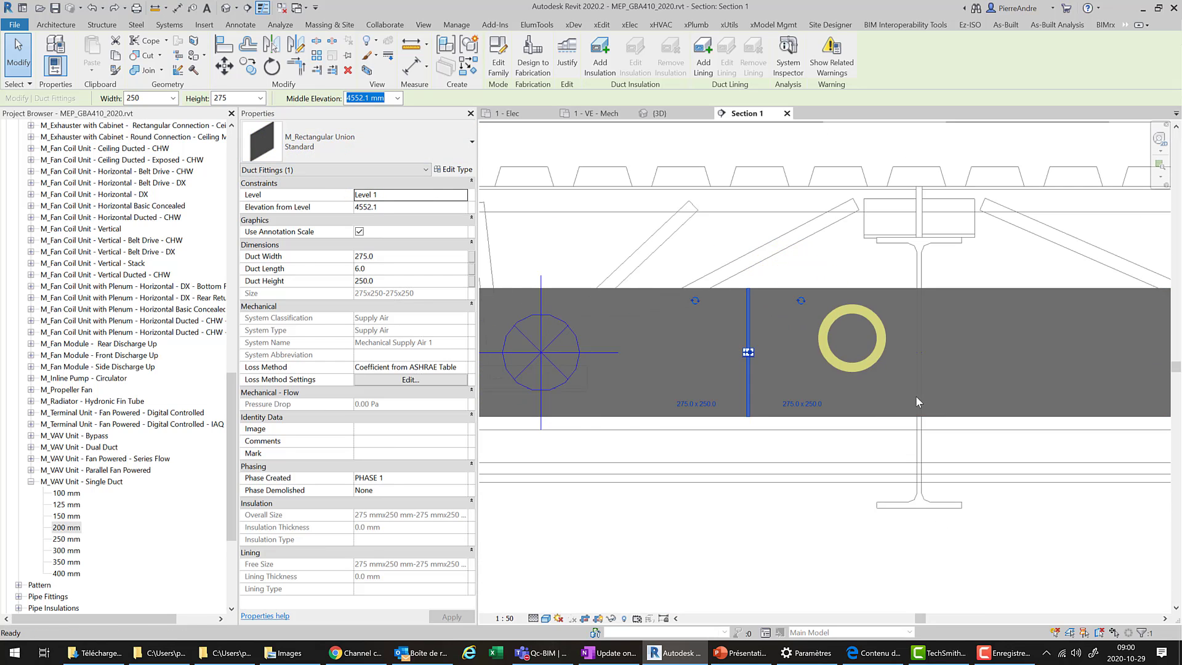
pyautogui.scroll(-2, 915, 395)
pyautogui.press('Escape')
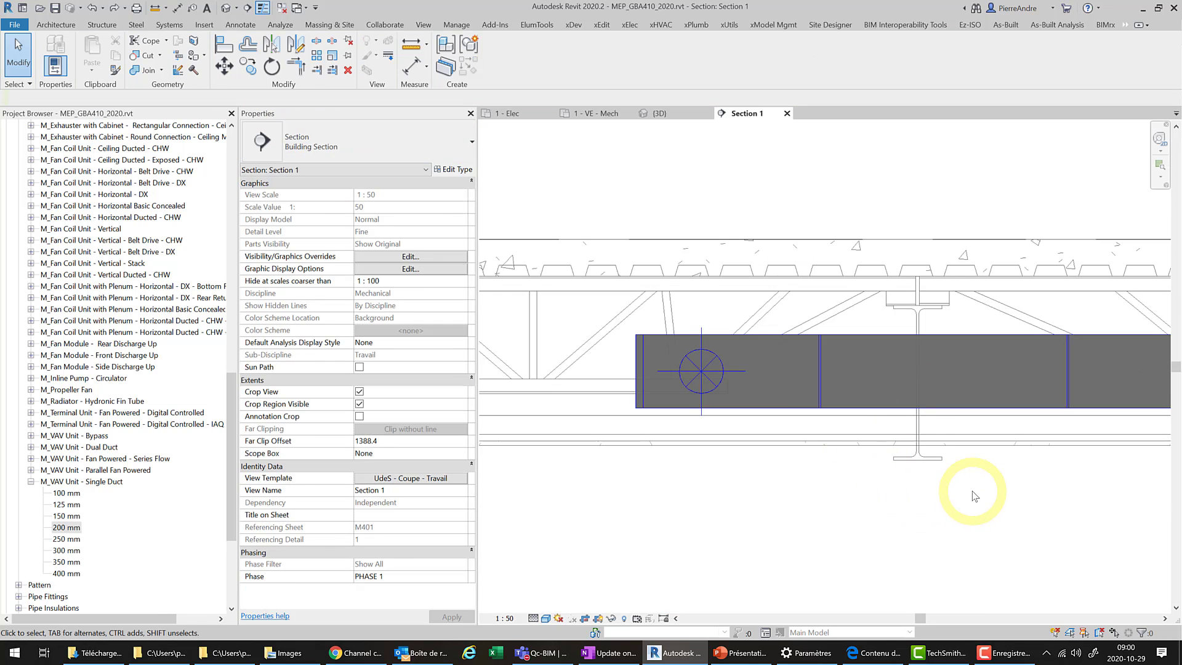
# Delete the duct segment crossing the steel beam together with the unions at both of its ends
pyautogui.moveTo(984, 506); pyautogui.dragTo(866, 501, button='middle')
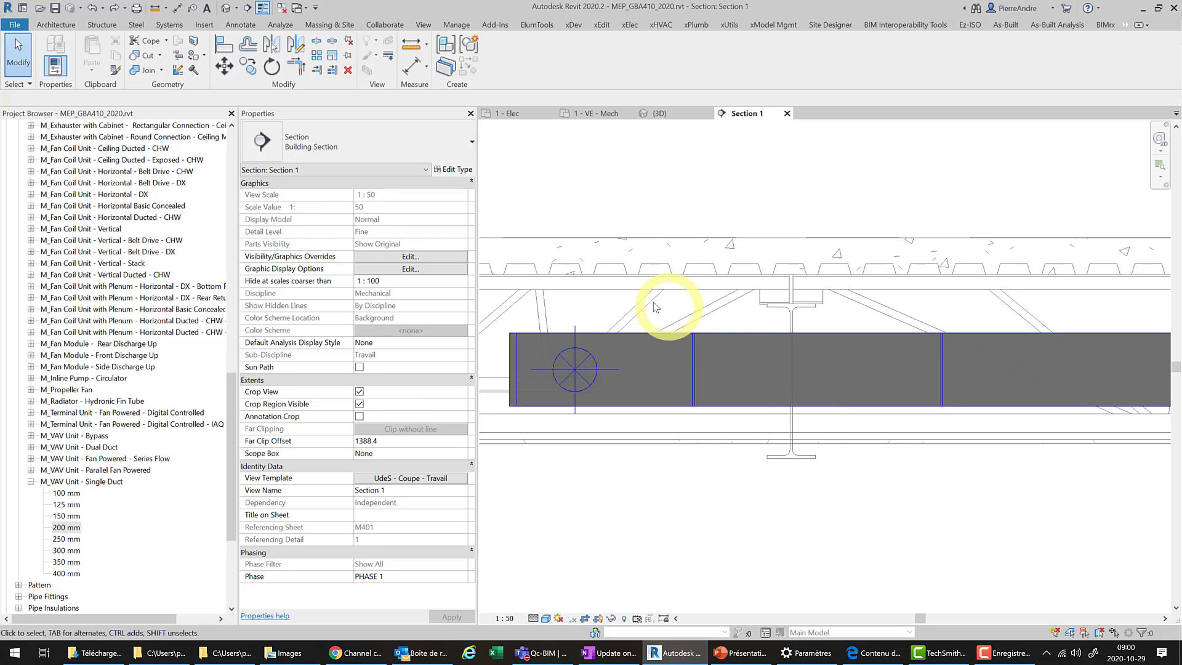
pyautogui.moveTo(659, 310); pyautogui.dragTo(957, 445)
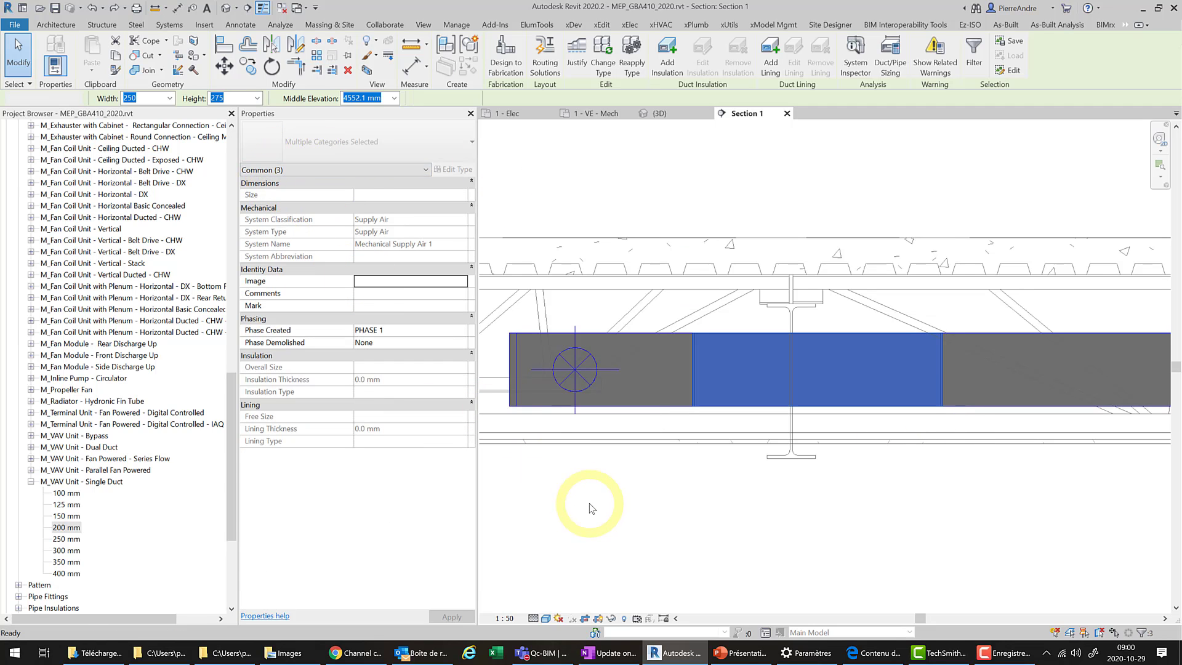
pyautogui.click(591, 507)
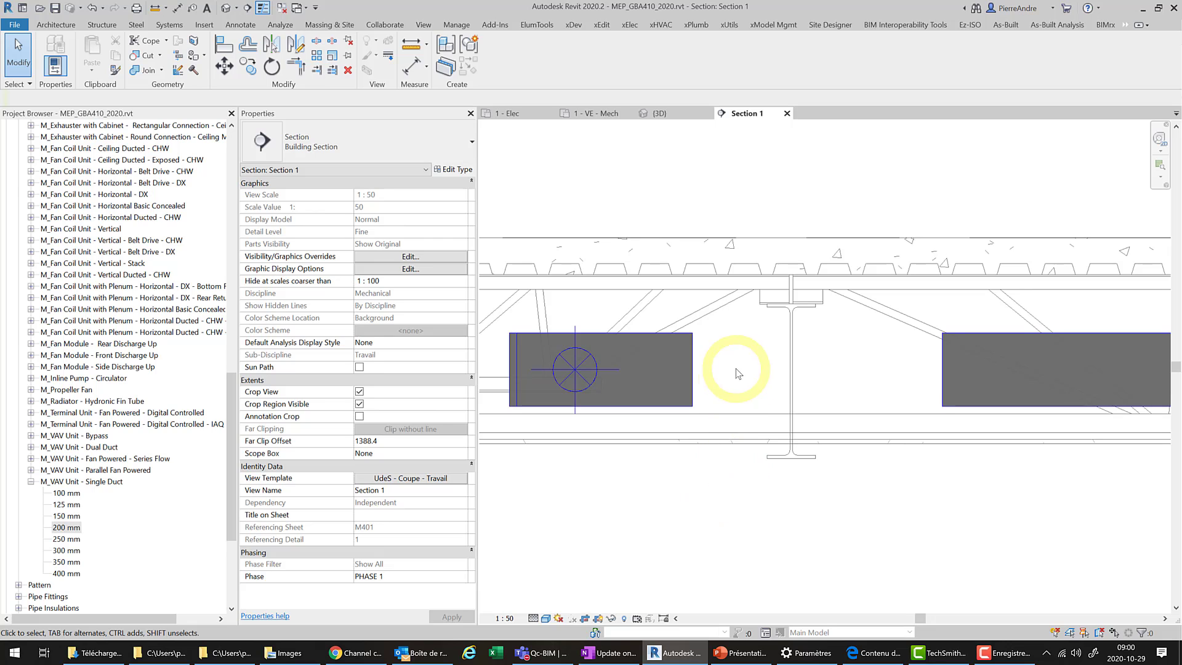
# Draw a duct from the long run's open end, descending at 45° and running horizontally under the beam at about 4128 mm middle elevation
pyautogui.click(946, 363)
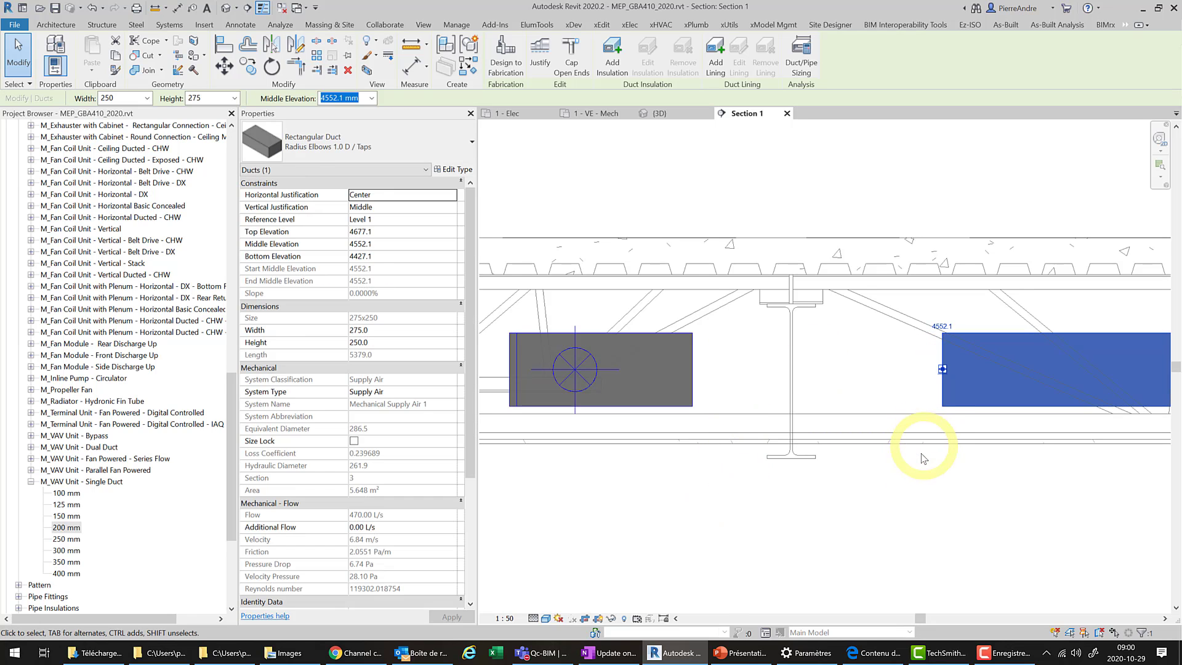
pyautogui.press('d')
pyautogui.press('t')
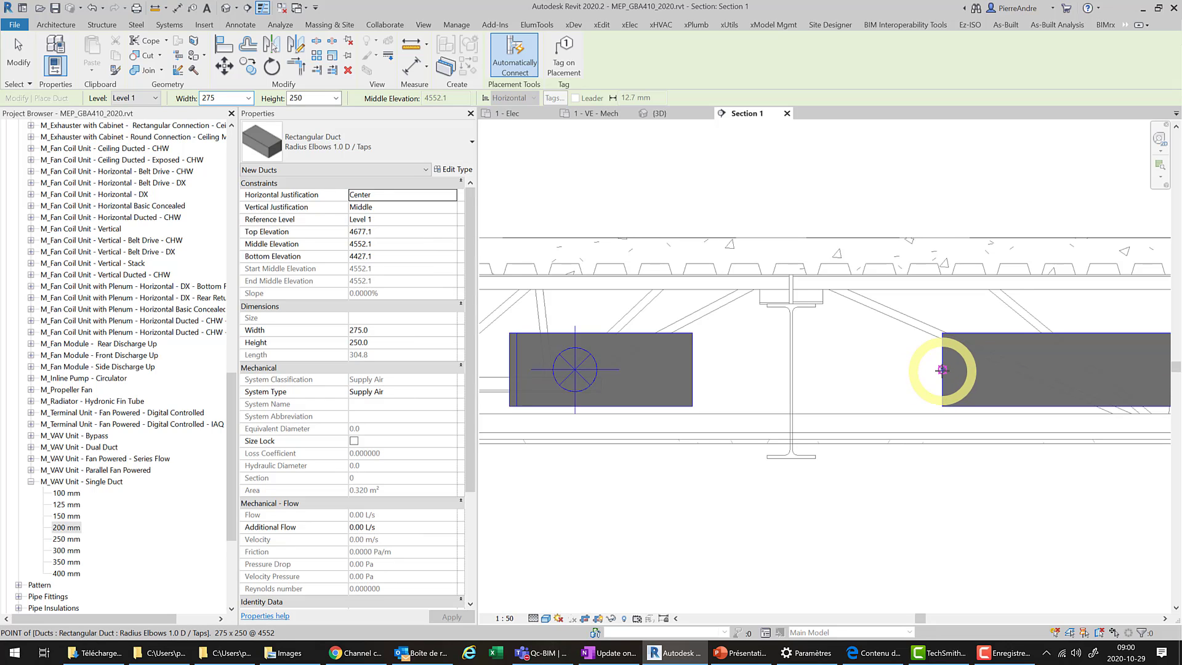
pyautogui.click(942, 371)
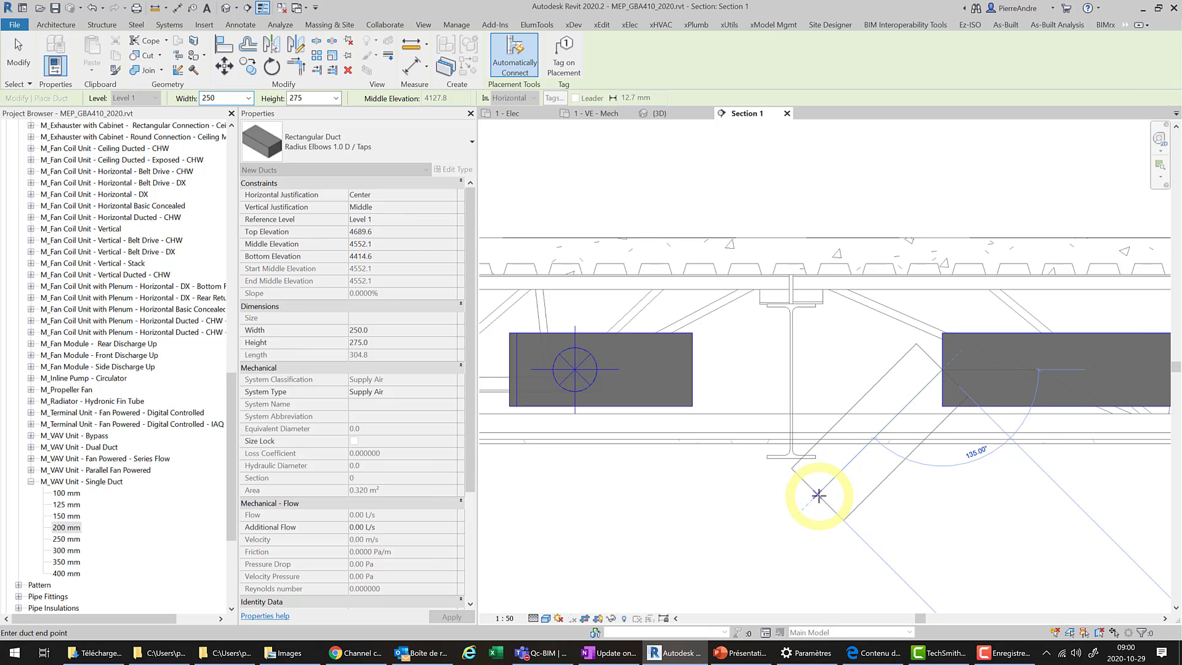
pyautogui.click(818, 495)
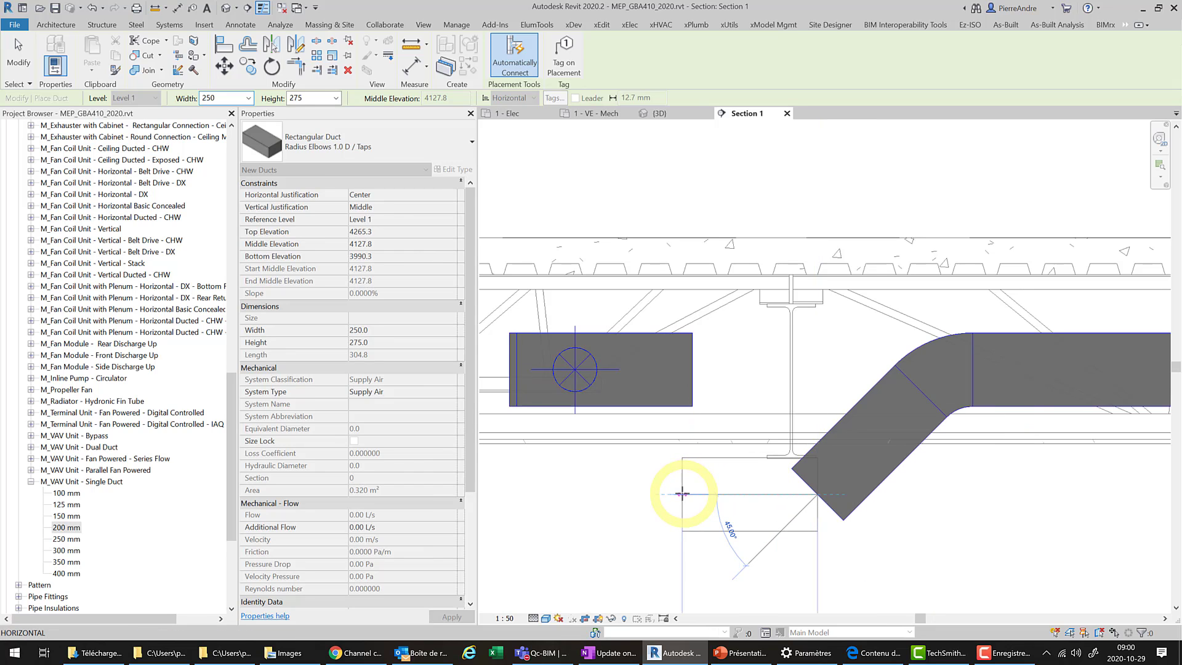
pyautogui.click(681, 494)
pyautogui.press('Escape')
pyautogui.press('Escape')
pyautogui.scroll(-2, 800, 495)
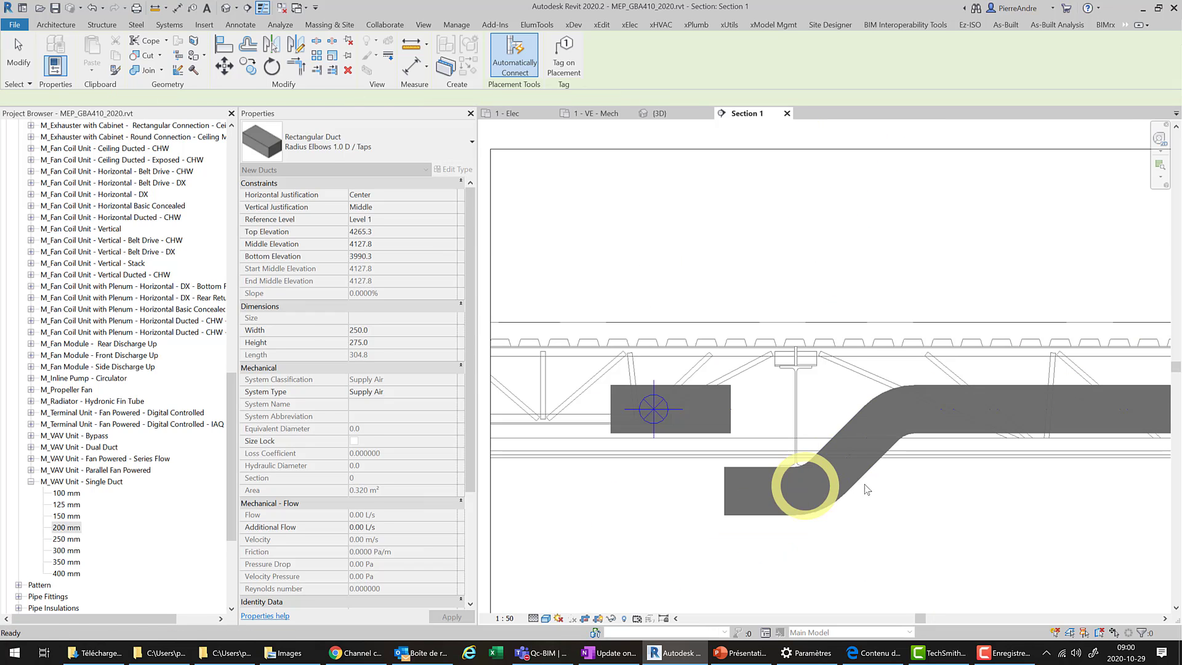
pyautogui.moveTo(851, 512); pyautogui.dragTo(778, 523, button='middle')
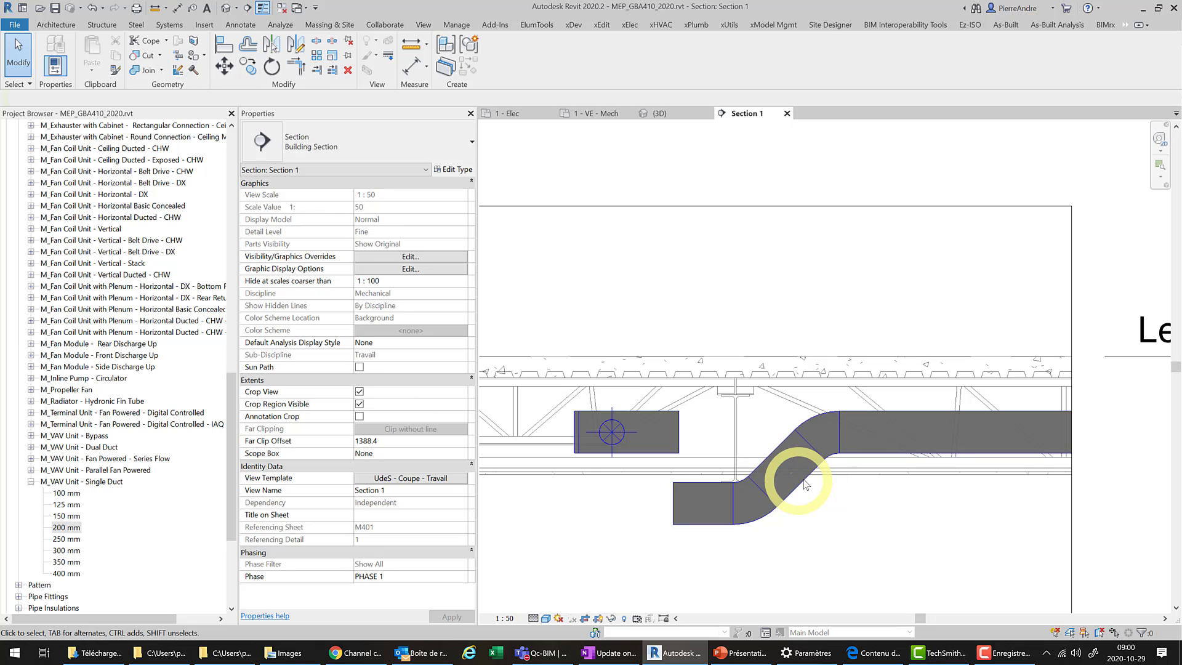
# Nudge the sloped duct segment away from the beam, and lower the horizontal segment beneath the beam to a 4097.8 mm middle elevation
pyautogui.click(804, 485)
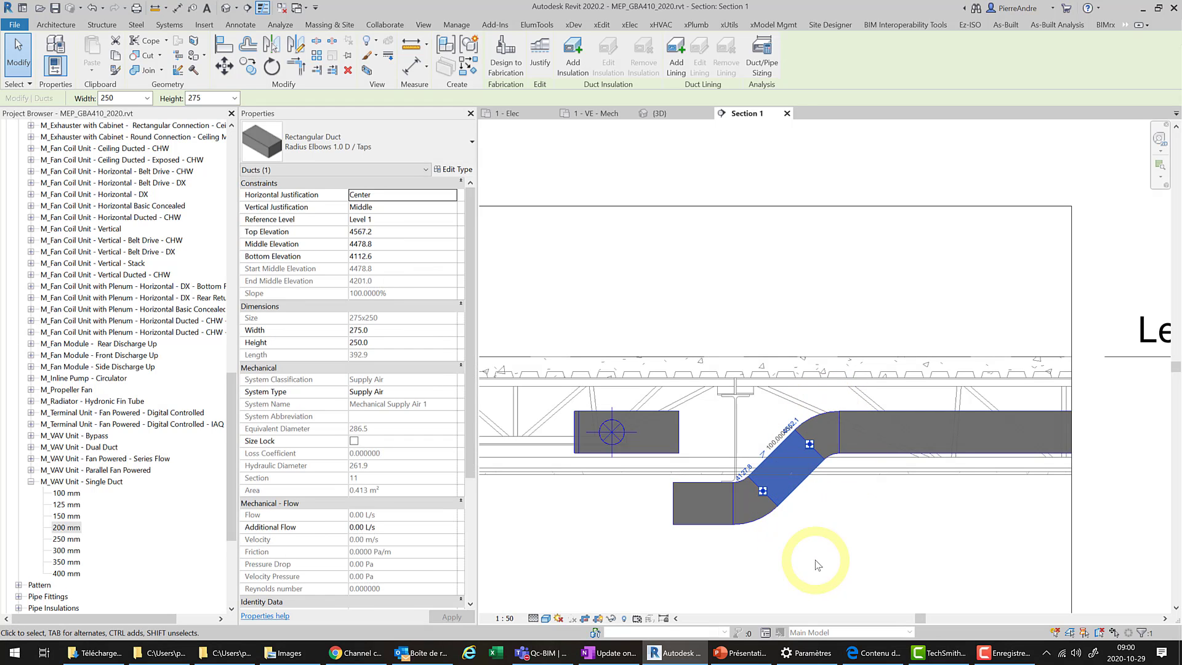
pyautogui.press('Right')
pyautogui.press('Right')
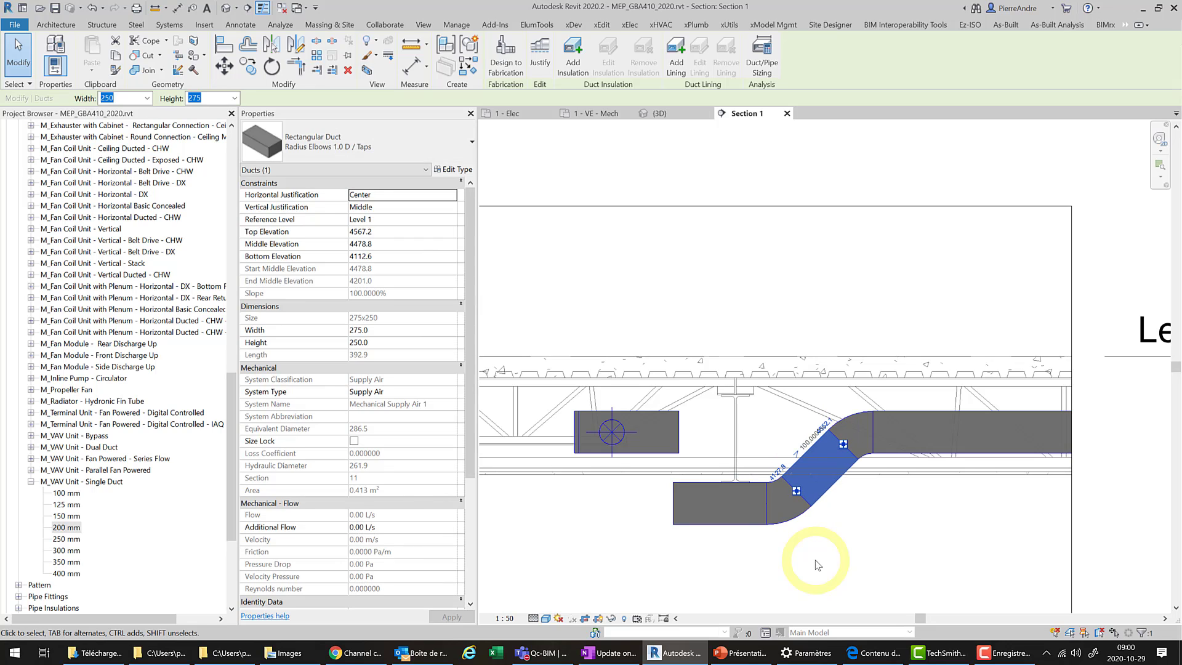
pyautogui.press('Right')
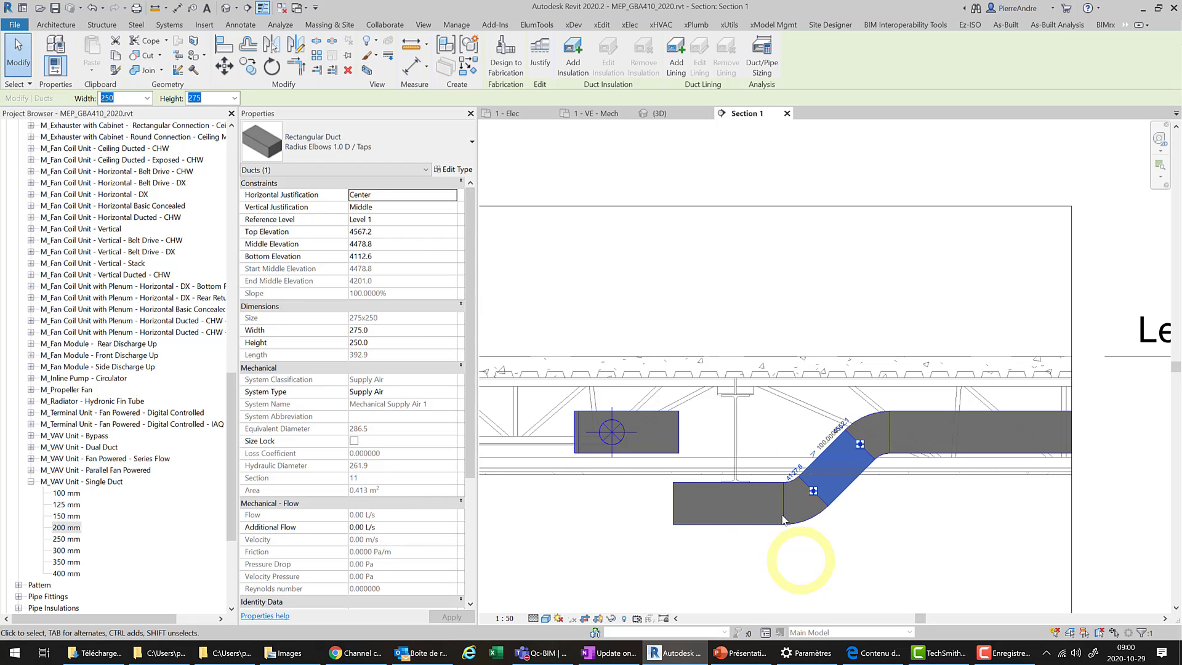
pyautogui.click(759, 528)
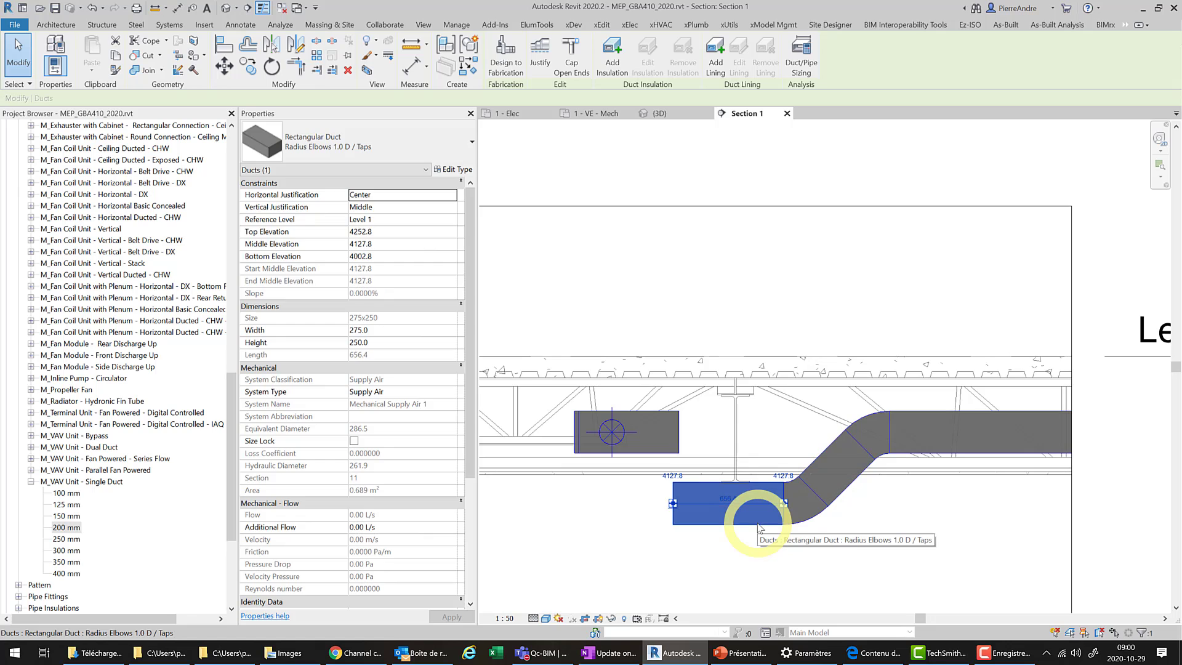
pyautogui.press('Down')
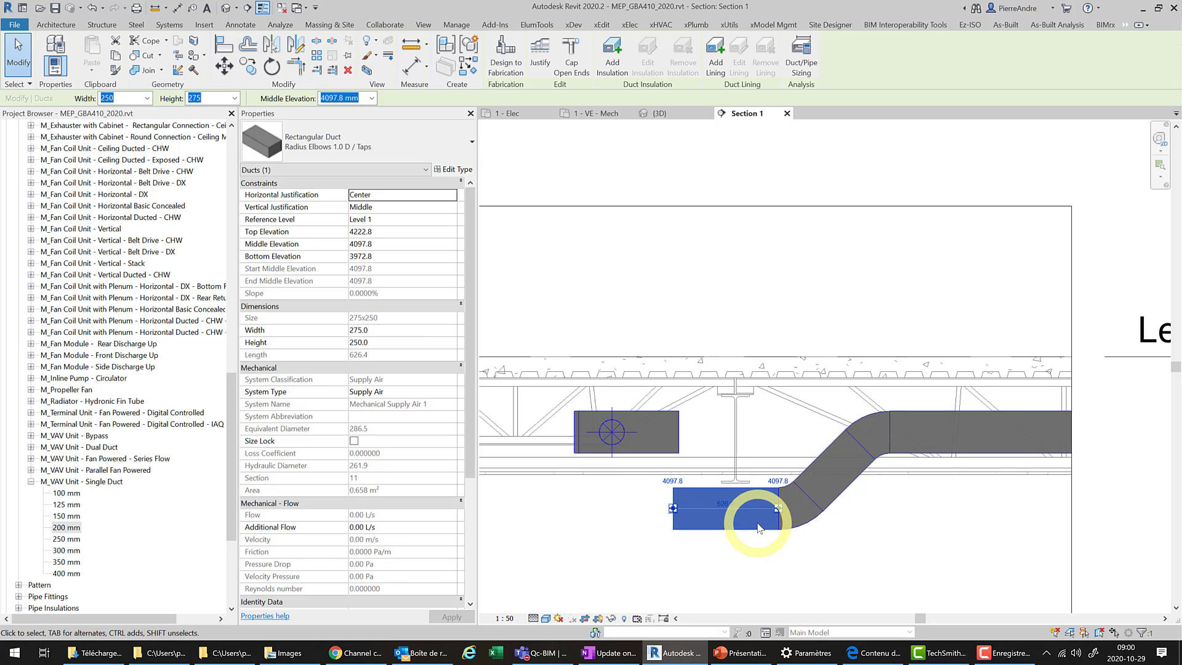
# Draw a 45° sloped duct from the short duct's open end down into the horizontal segment under the beam
pyautogui.click(680, 439)
pyautogui.press('c')
pyautogui.press('s')
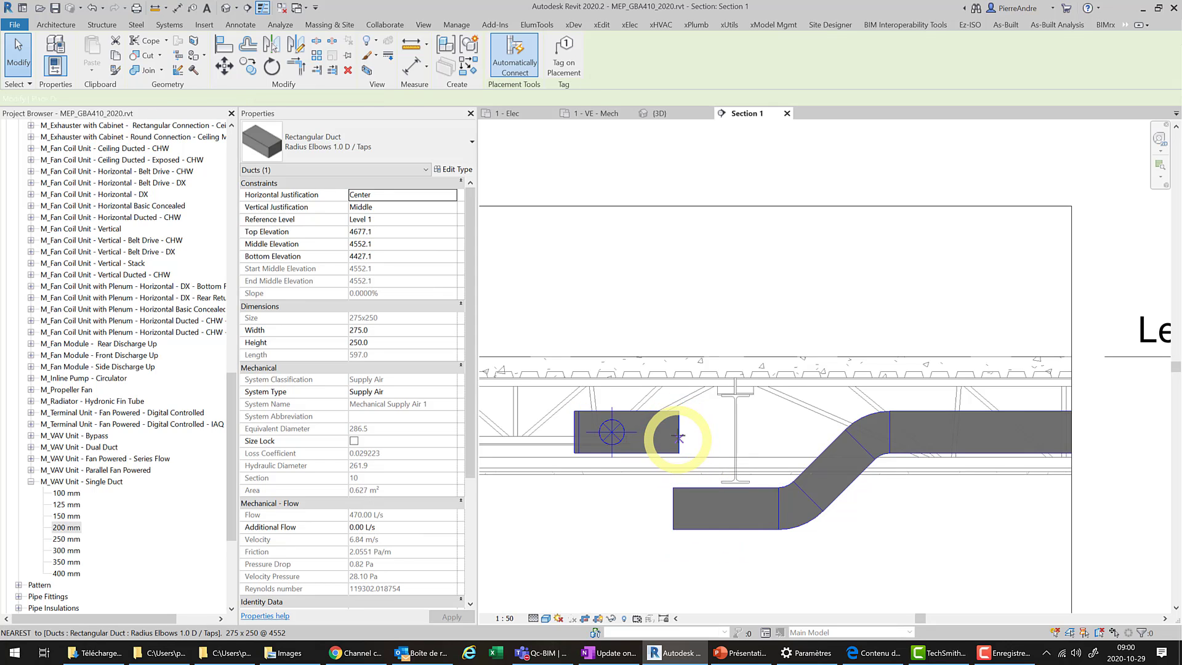
pyautogui.click(679, 426)
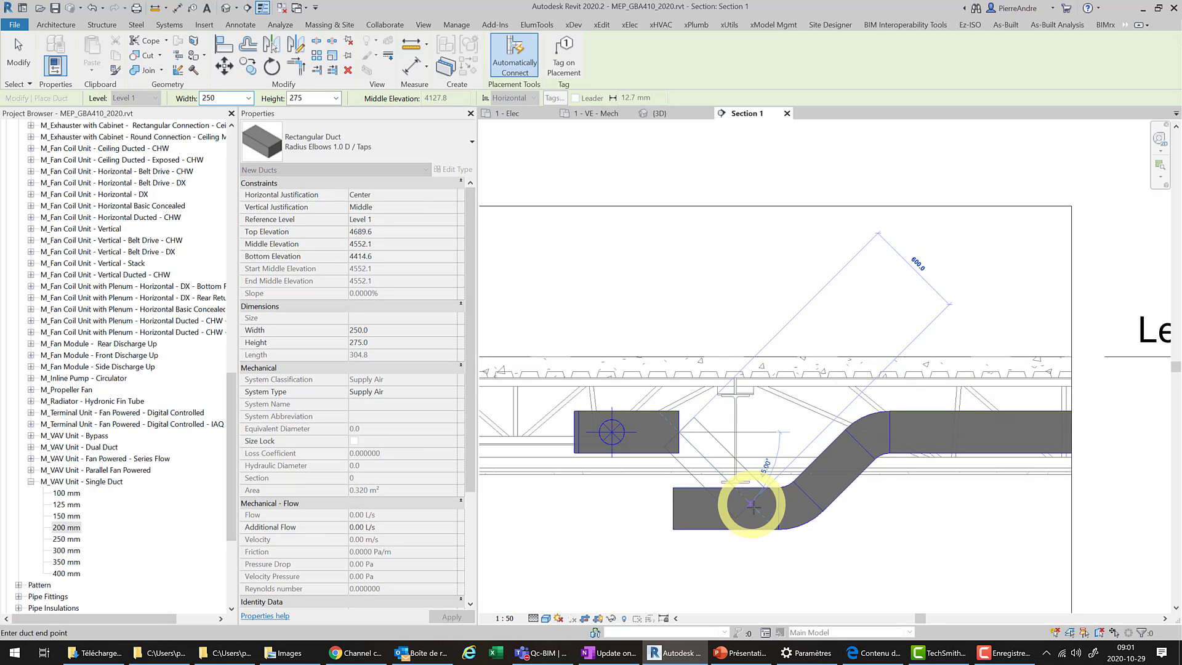
pyautogui.click(756, 509)
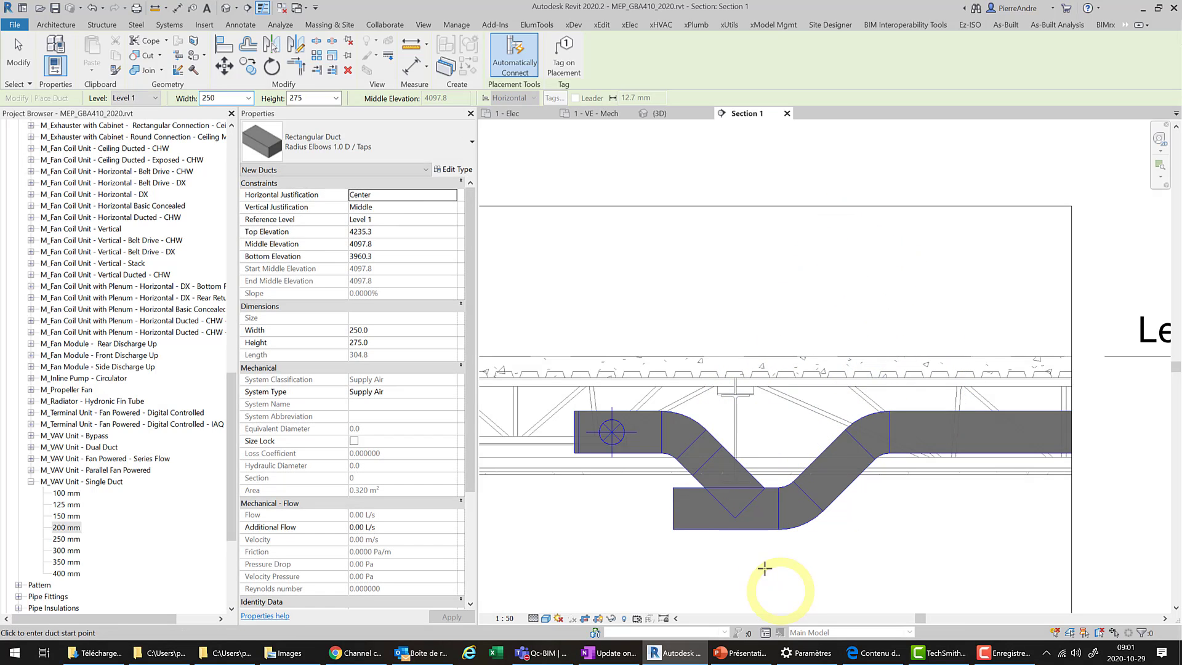
pyautogui.press('Escape')
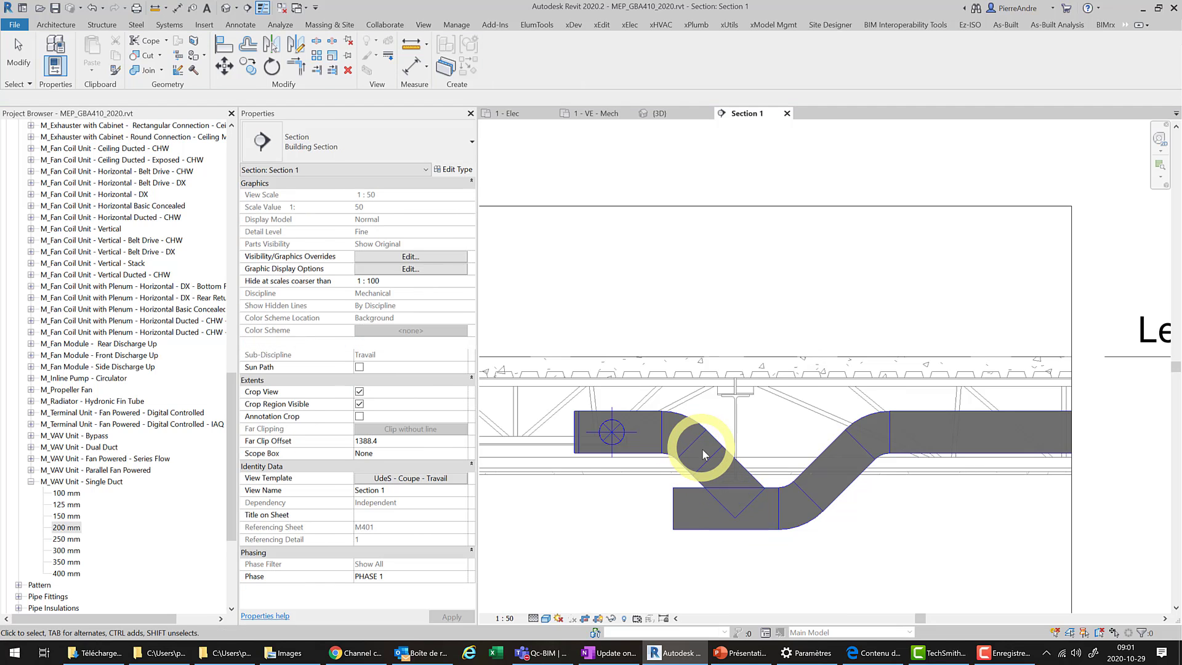
# Isolate the short duct and its new connection in a 3D section box and examine how they join, returning to Section 1
pyautogui.scroll(3, 708, 431)
pyautogui.scroll(-3, 702, 407)
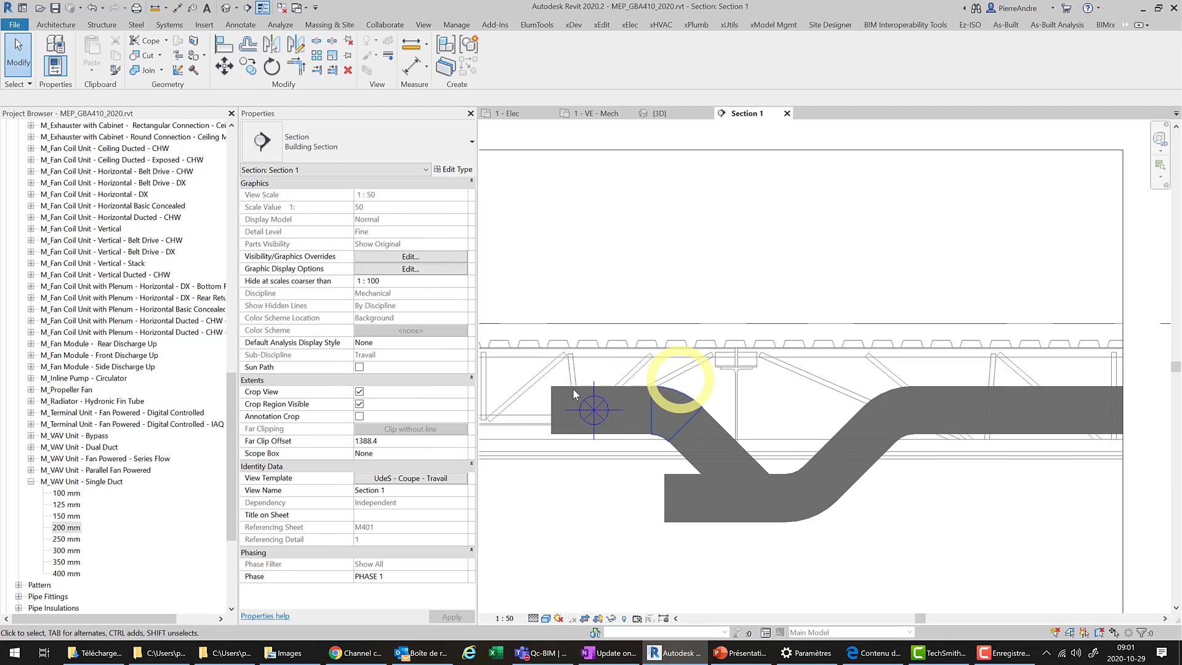
pyautogui.moveTo(528, 299); pyautogui.dragTo(787, 524)
pyautogui.moveTo(853, 546); pyautogui.dragTo(840, 545)
pyautogui.press('b')
pyautogui.press('x')
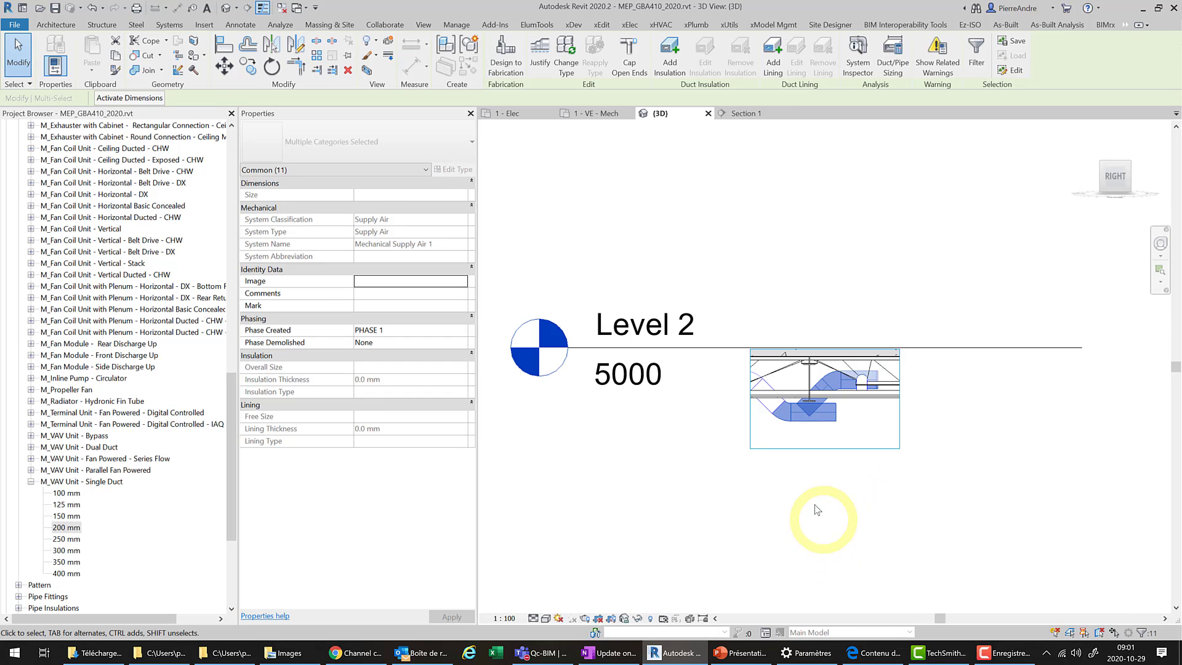
pyautogui.keyDown('shift'); pyautogui.moveTo(812, 495); pyautogui.dragTo(848, 416, button='middle'); pyautogui.keyUp('shift')
pyautogui.scroll(5, 848, 416)
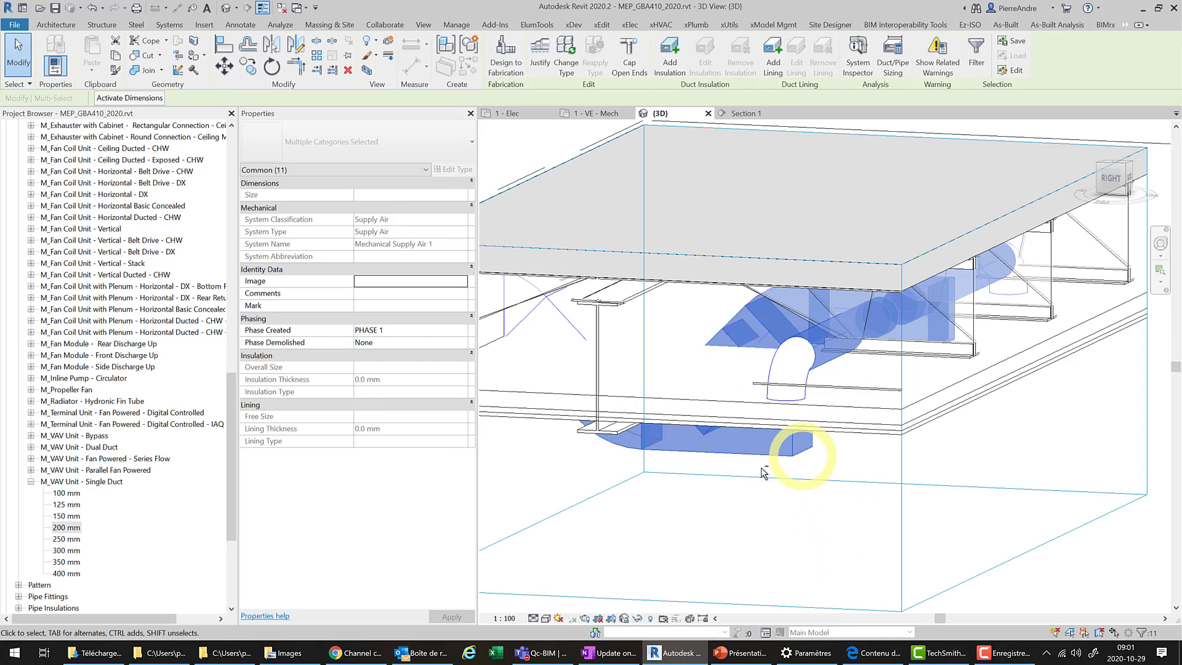
pyautogui.keyDown('shift'); pyautogui.moveTo(765, 472); pyautogui.dragTo(948, 456, button='middle'); pyautogui.keyUp('shift')
pyautogui.click(780, 320)
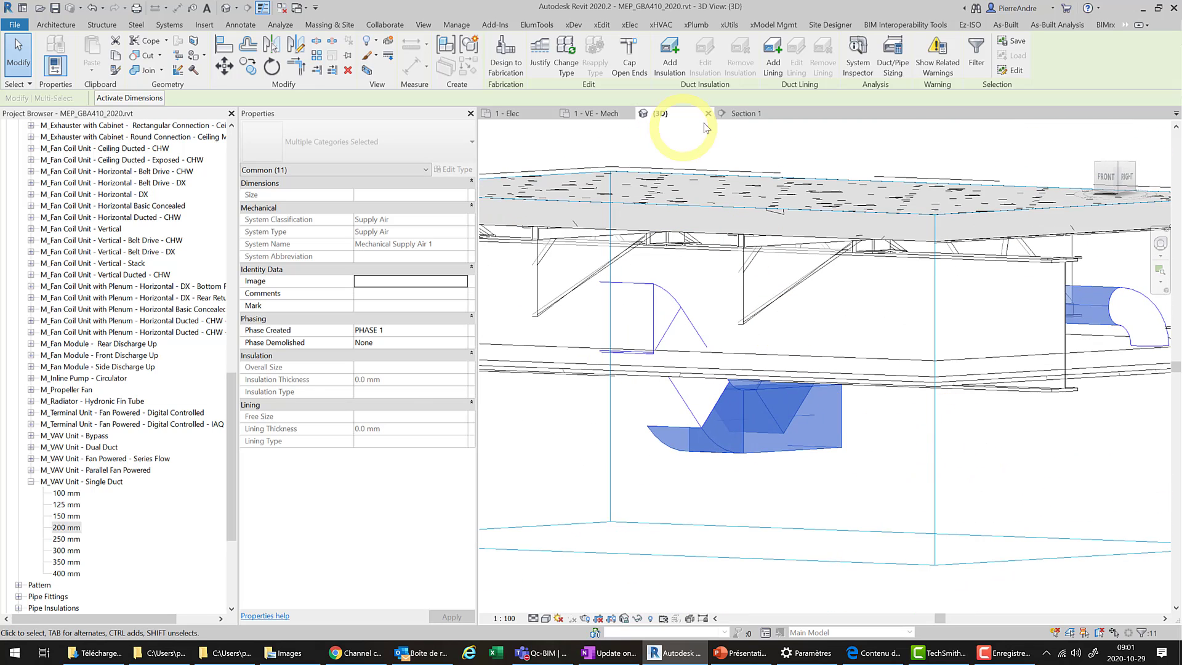
pyautogui.click(734, 116)
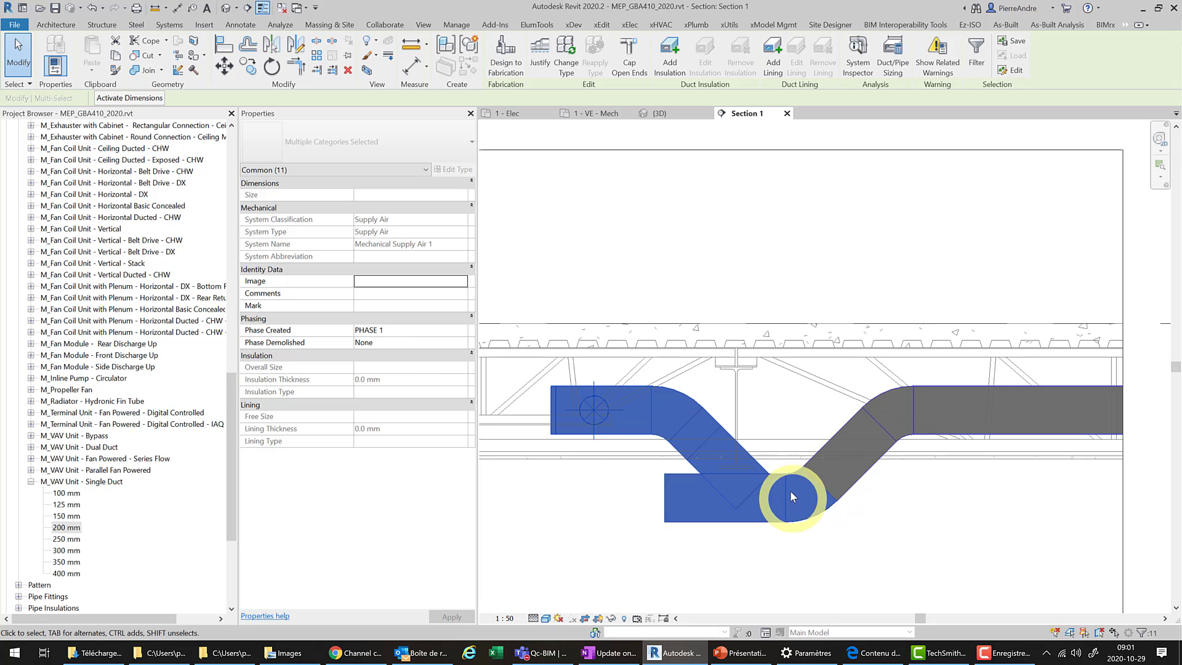
pyautogui.press('Escape')
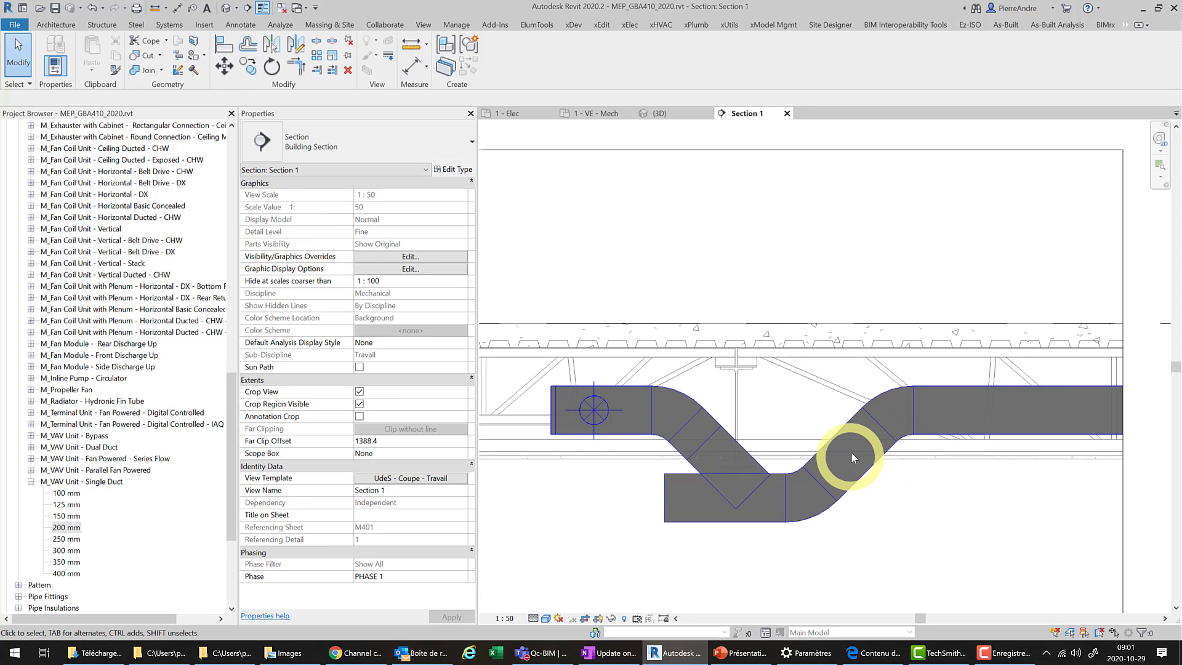
# Nudge the long run's sloped duct segment away from the beam to lengthen the horizontal segment beneath it
pyautogui.click(865, 477)
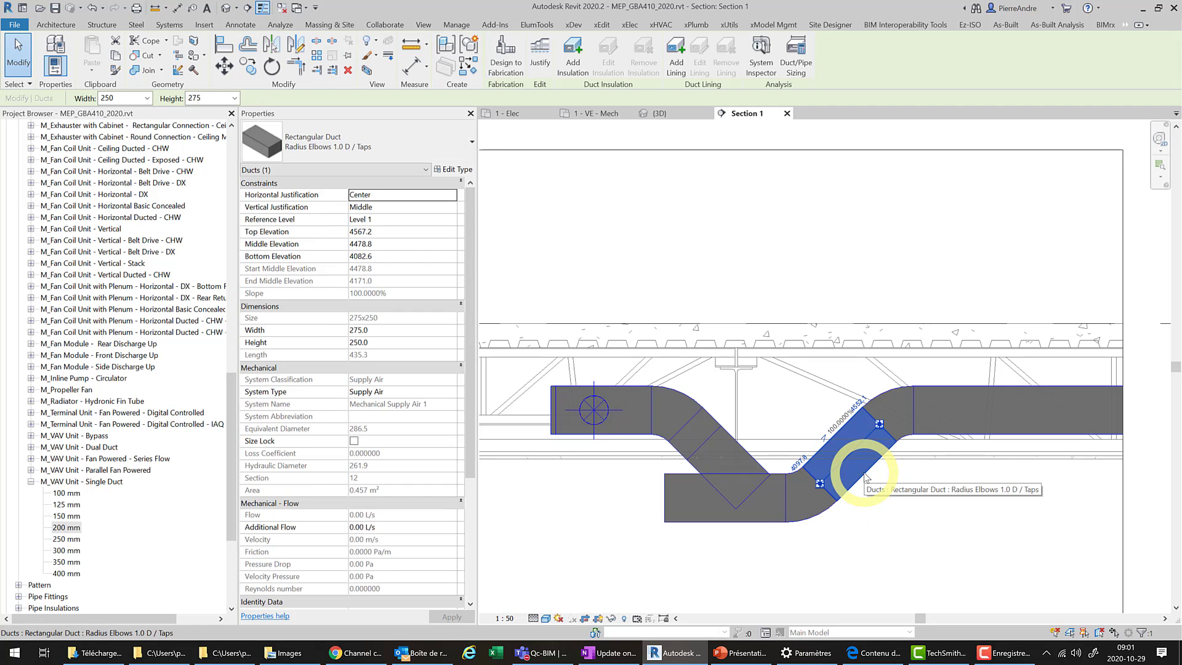
pyautogui.press('Right')
pyautogui.press('Right')
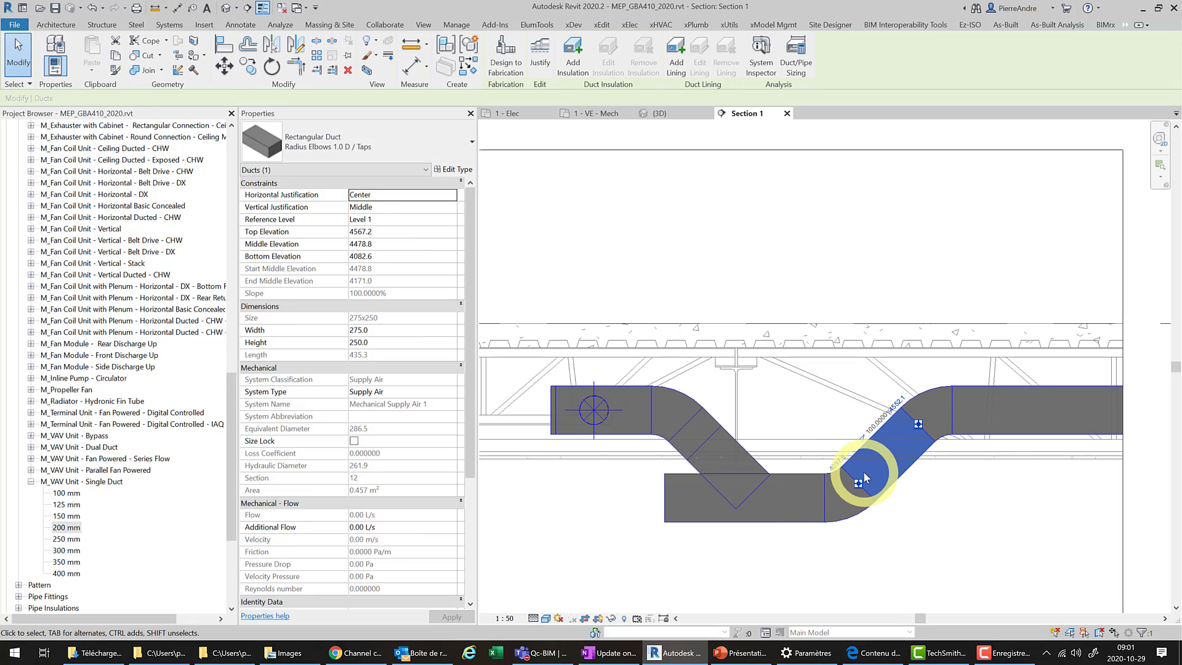
pyautogui.press('Right')
# Delete the sloped duct pieces between the short duct and the horizontal segment, together with the elbow at the short duct
pyautogui.click(712, 422)
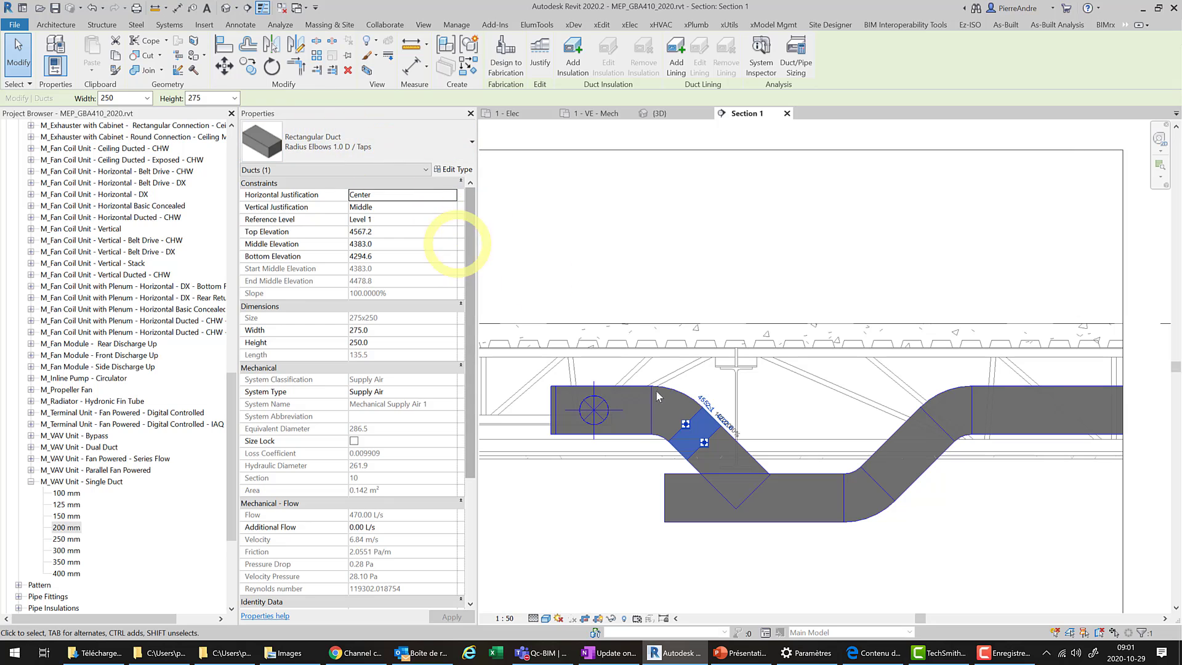
pyautogui.press('Delete')
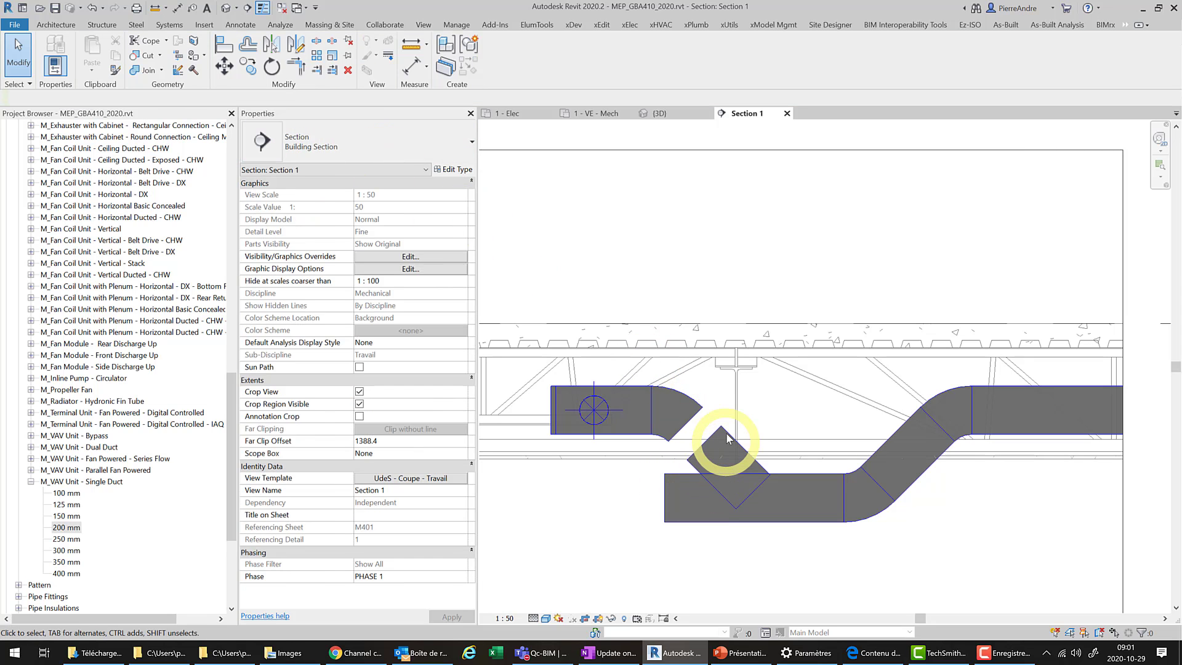
pyautogui.click(726, 432)
pyautogui.press('Delete')
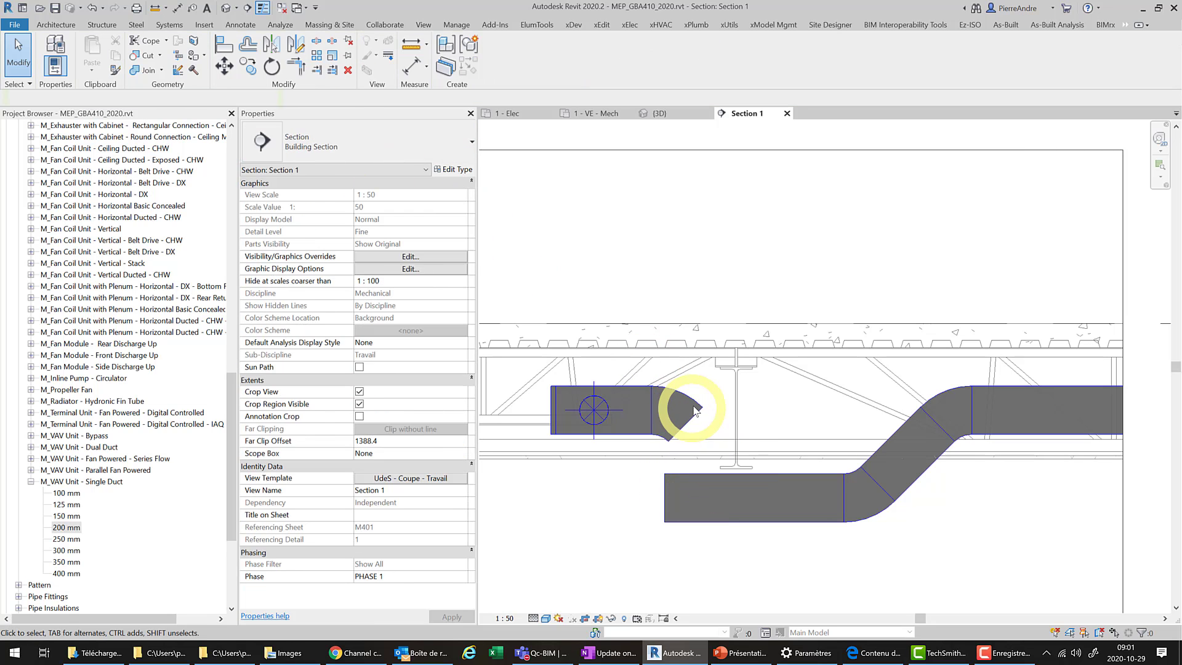
pyautogui.click(700, 408)
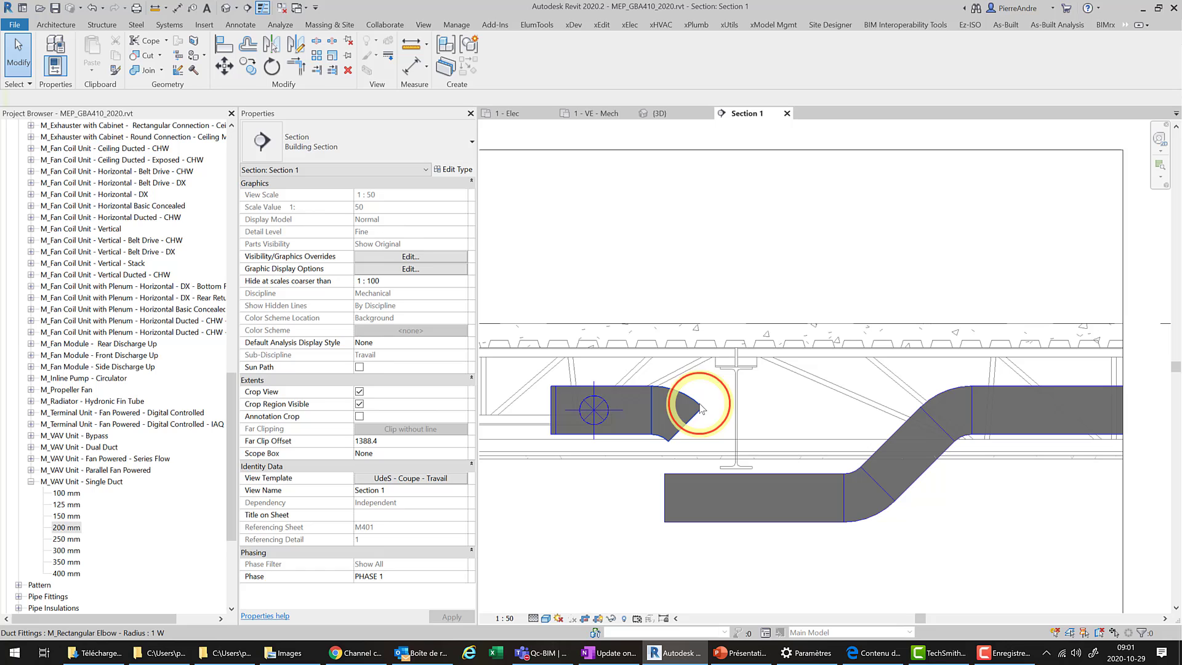
# Draw a 45° duct from the short duct's open end, crossing the horizontal segment and ending at a 3647.0 mm middle elevation
pyautogui.click(652, 399)
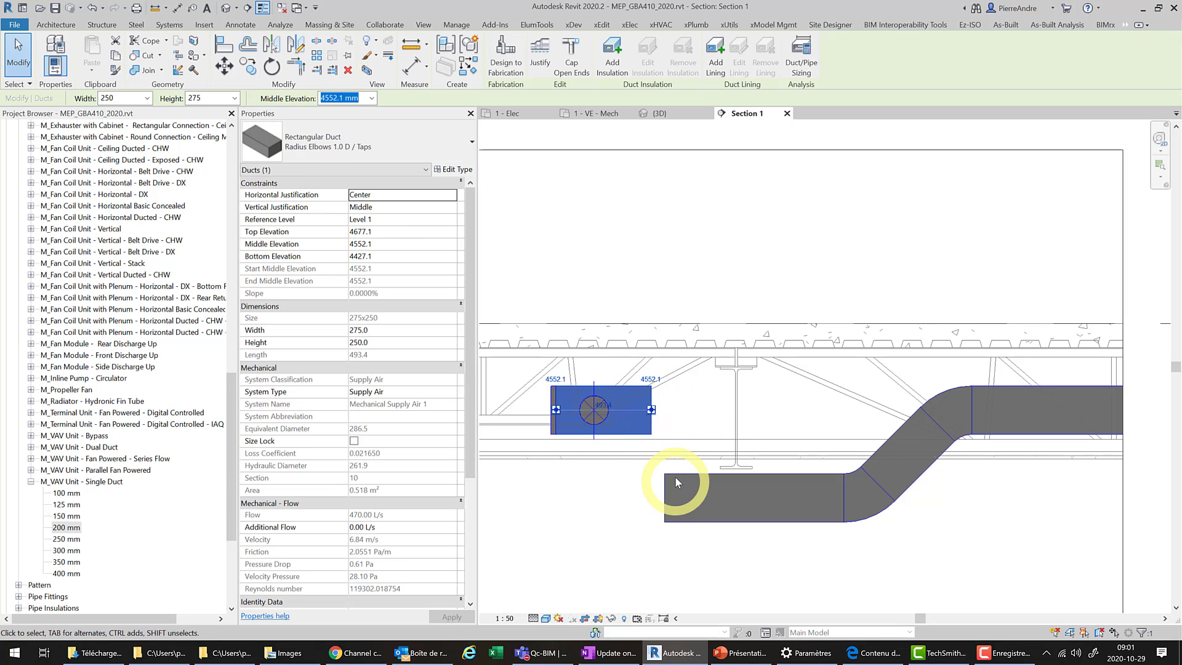
pyautogui.click(651, 409)
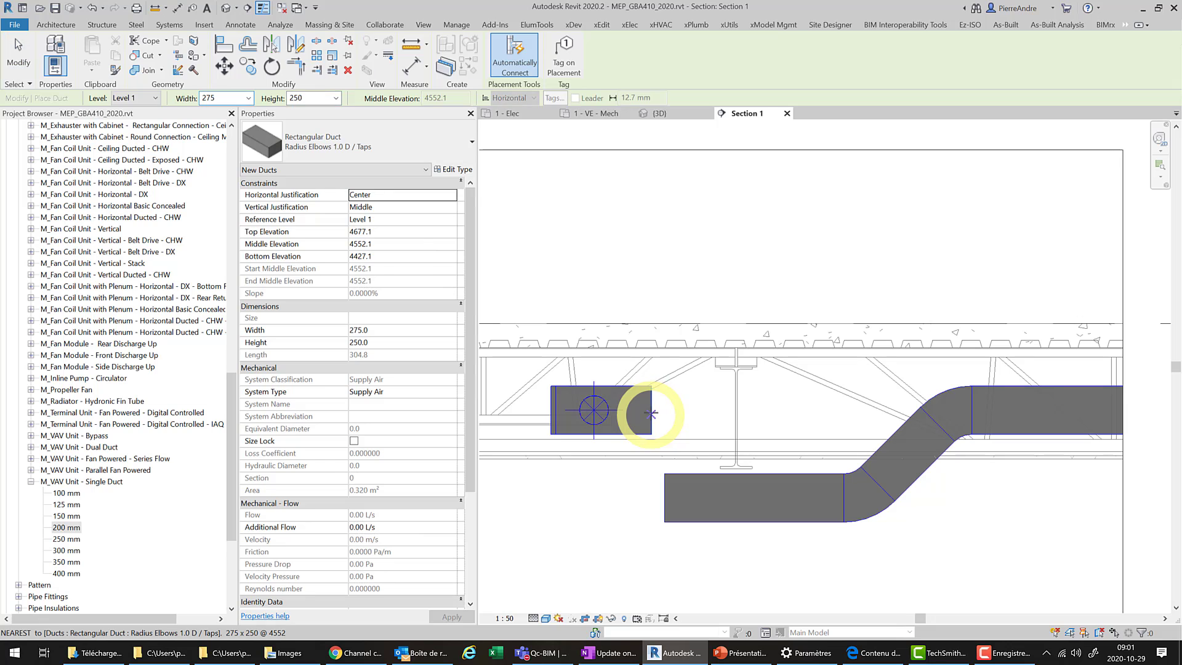
pyautogui.click(653, 413)
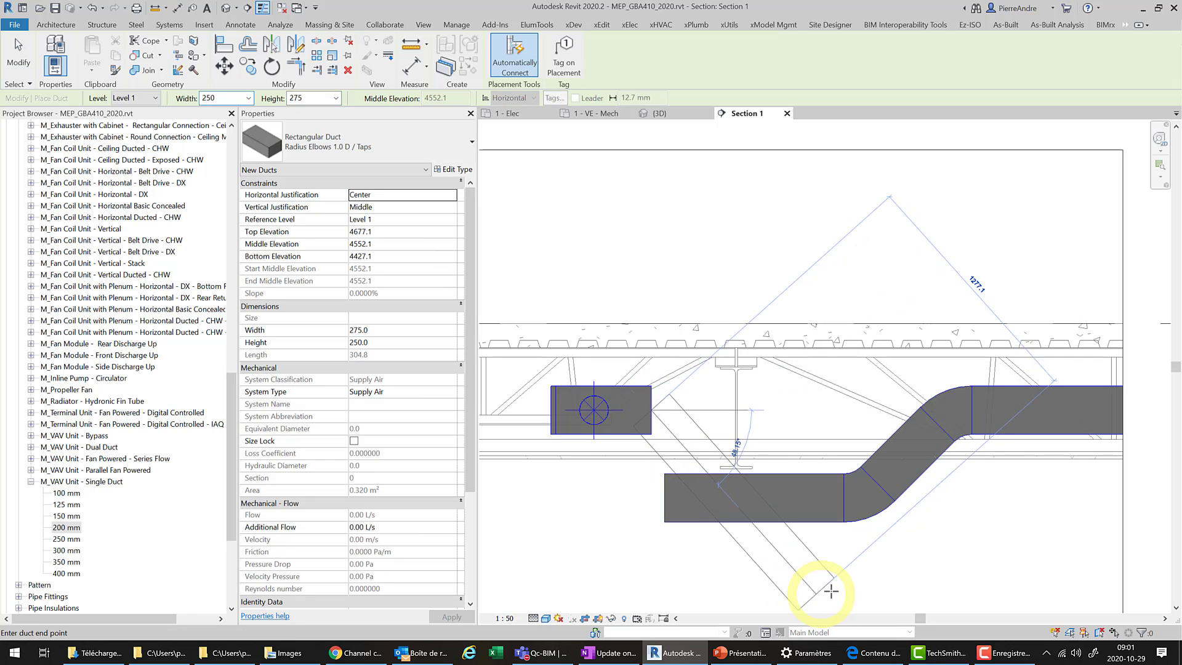
pyautogui.click(831, 578)
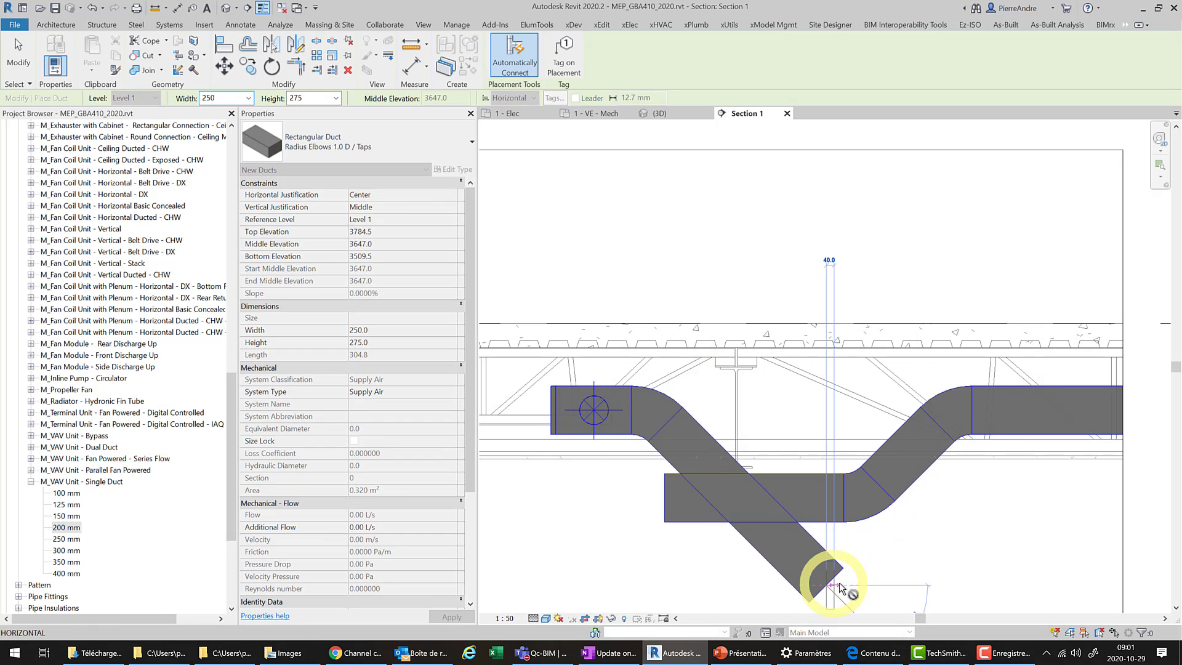
pyautogui.press('Escape')
pyautogui.press('Escape')
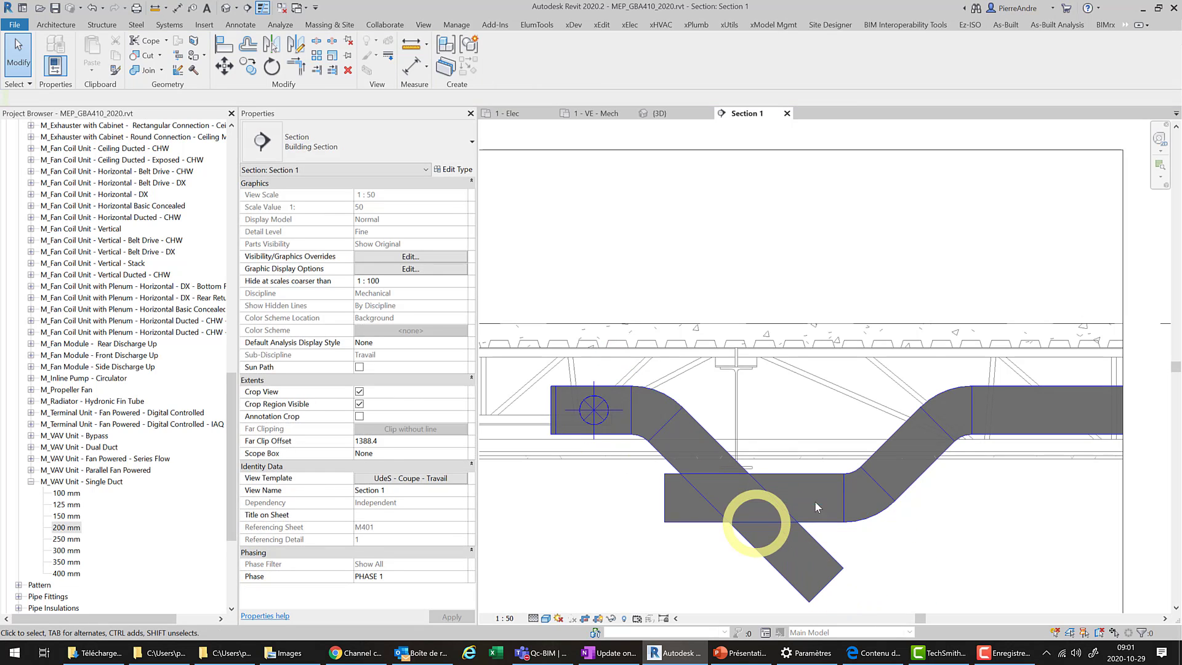
# Trim the new sloped duct and the horizontal segment under the beam to a corner, keeping the parts that form the offset
pyautogui.click(798, 471)
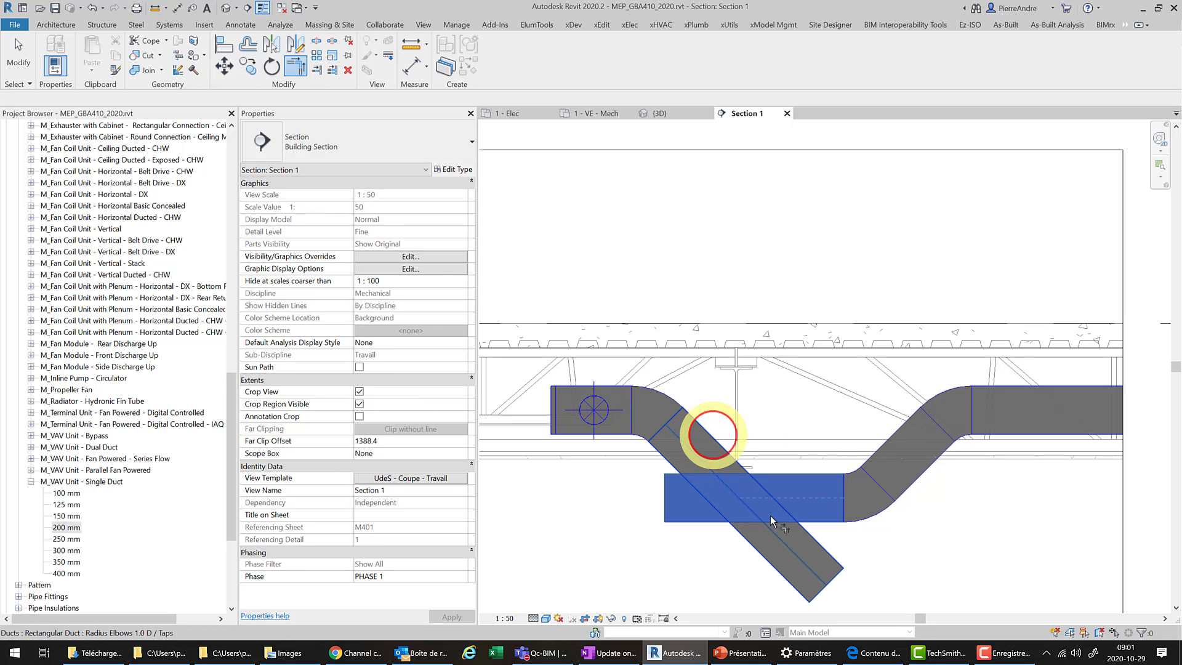
pyautogui.click(713, 435)
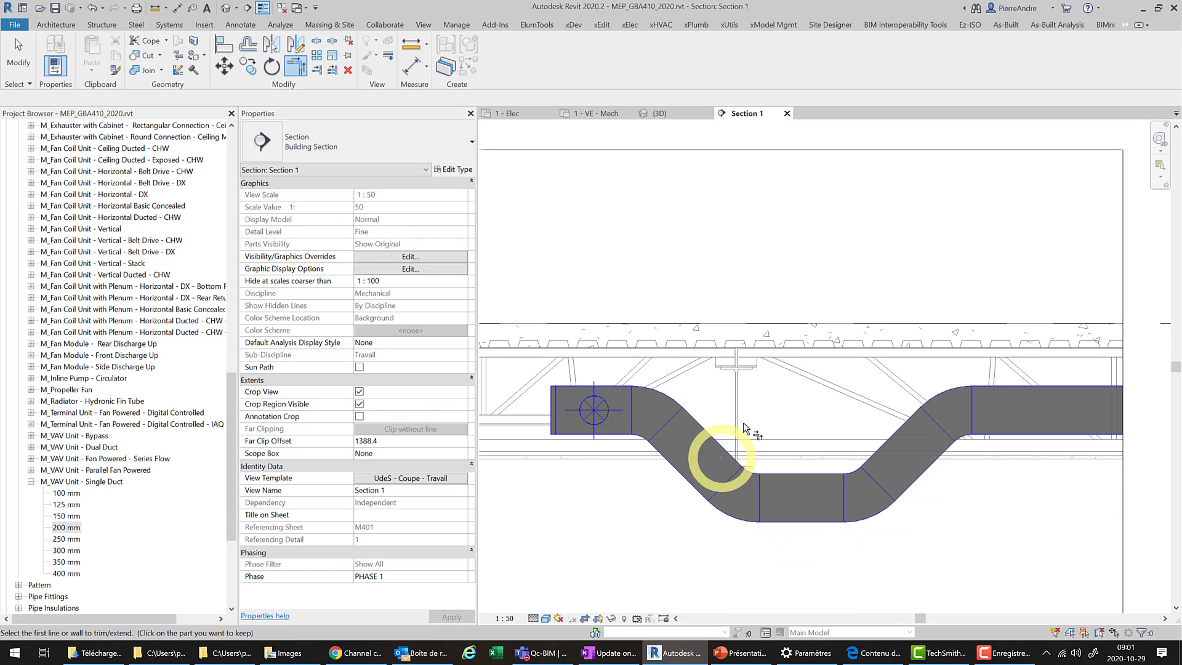
pyautogui.press('Escape')
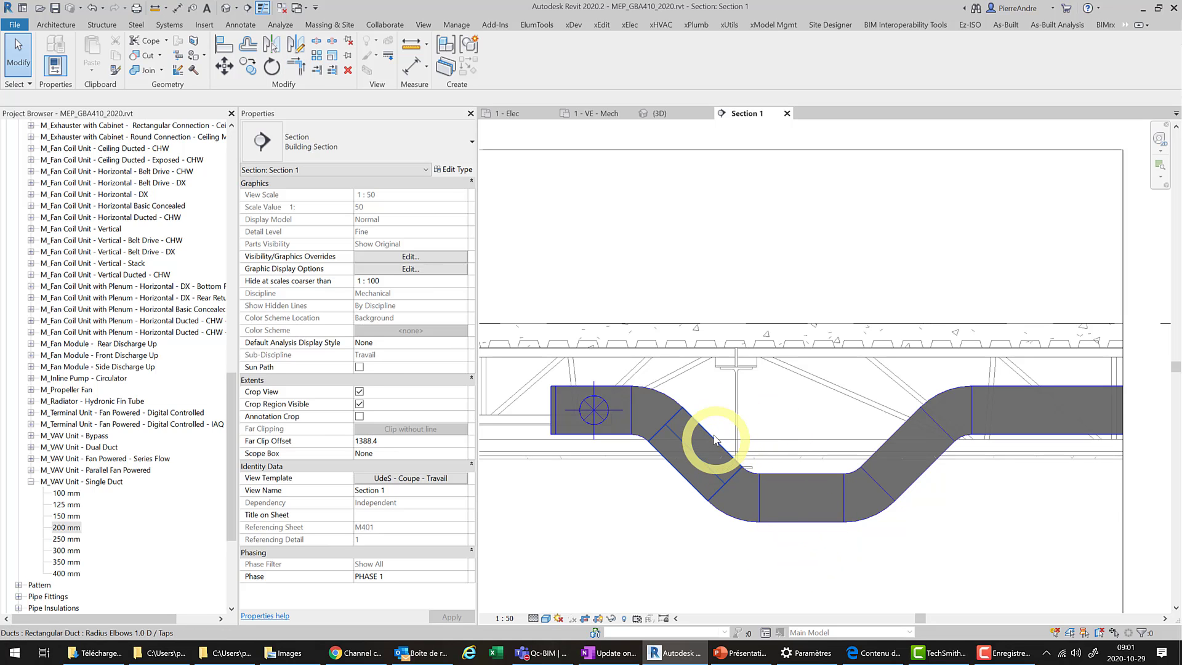
# Nudge the sloped segment beside the short duct away from the steel beam
pyautogui.click(731, 454)
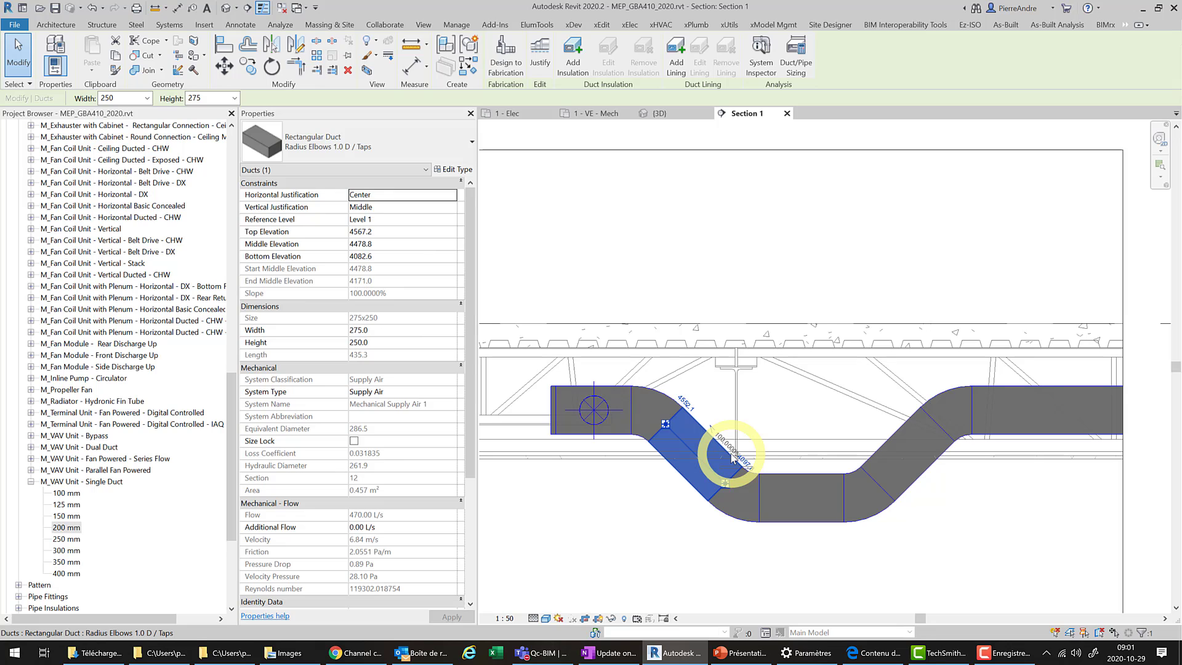
pyautogui.press('Left')
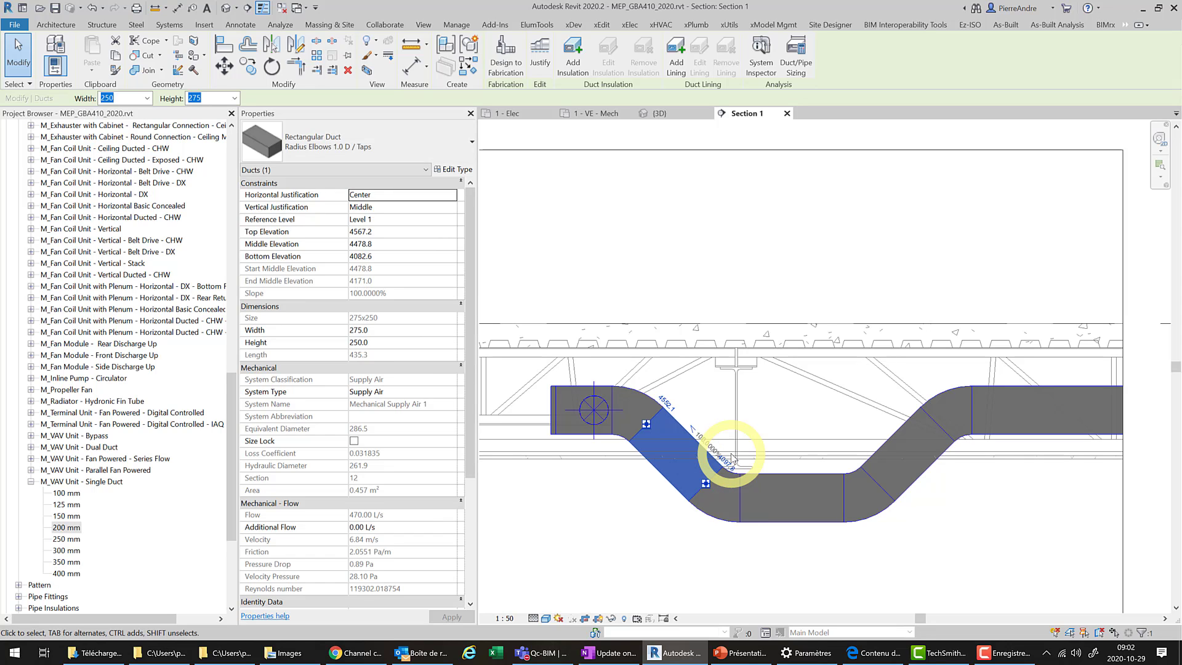
pyautogui.press('Left')
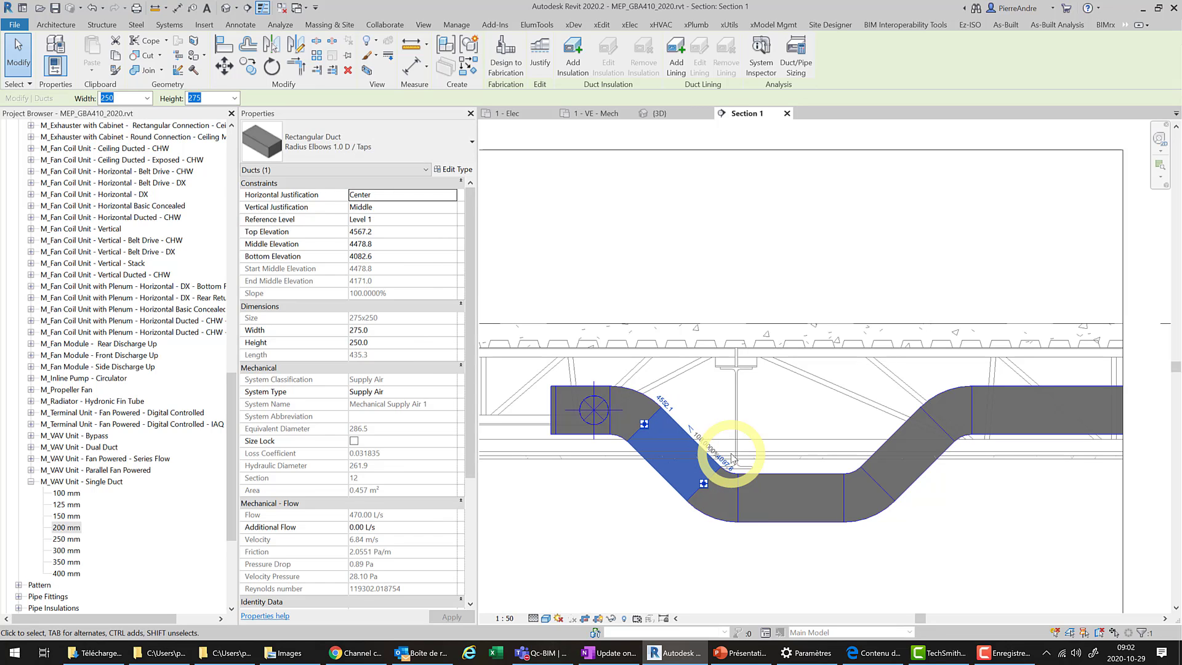
pyautogui.press('Left')
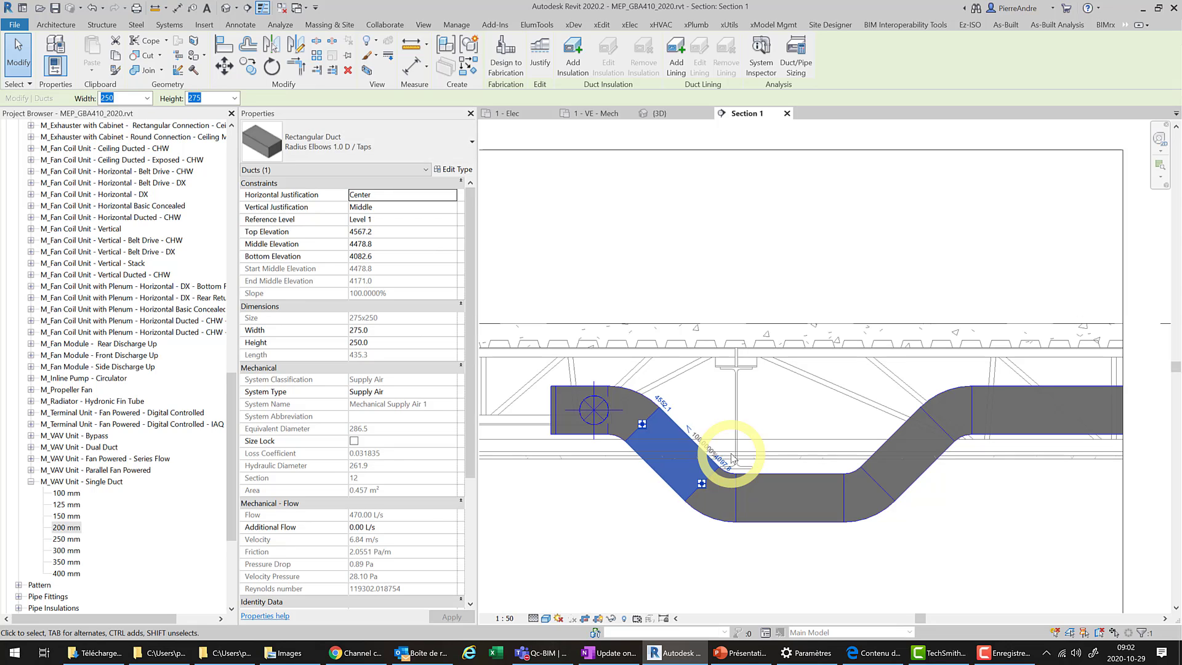
pyautogui.press('Left')
pyautogui.press('Left')
pyautogui.press('Left')
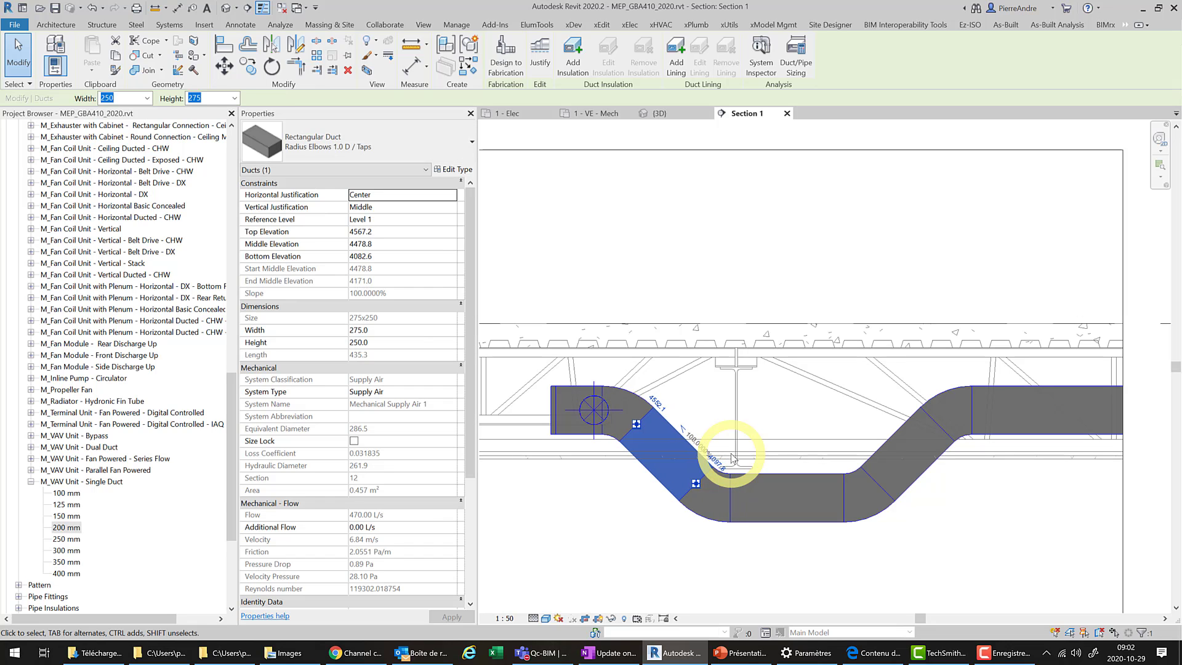
# Nudge the long run's sloped segment toward the beam in large increments until only a short horizontal piece remains beneath it
pyautogui.click(886, 439)
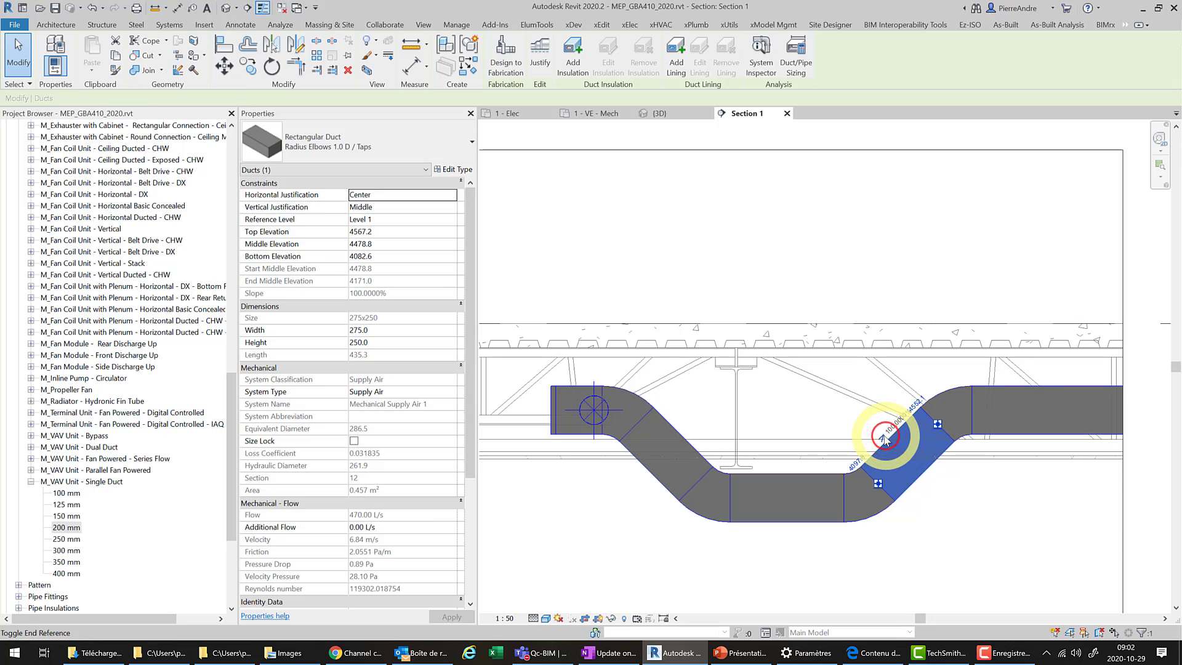
pyautogui.hotkey('shift', 'Left')
pyautogui.hotkey('shift', 'Left')
pyautogui.hotkey('shift', 'Left')
pyautogui.hotkey('shift', 'Left')
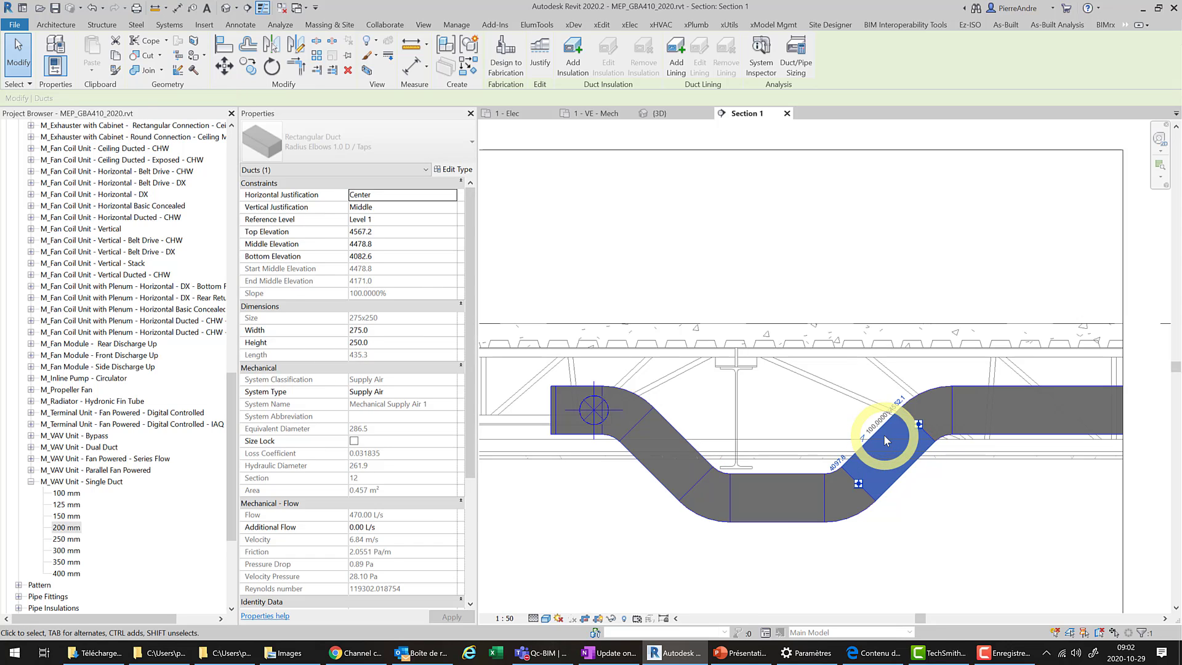
pyautogui.hotkey('shift', 'Left')
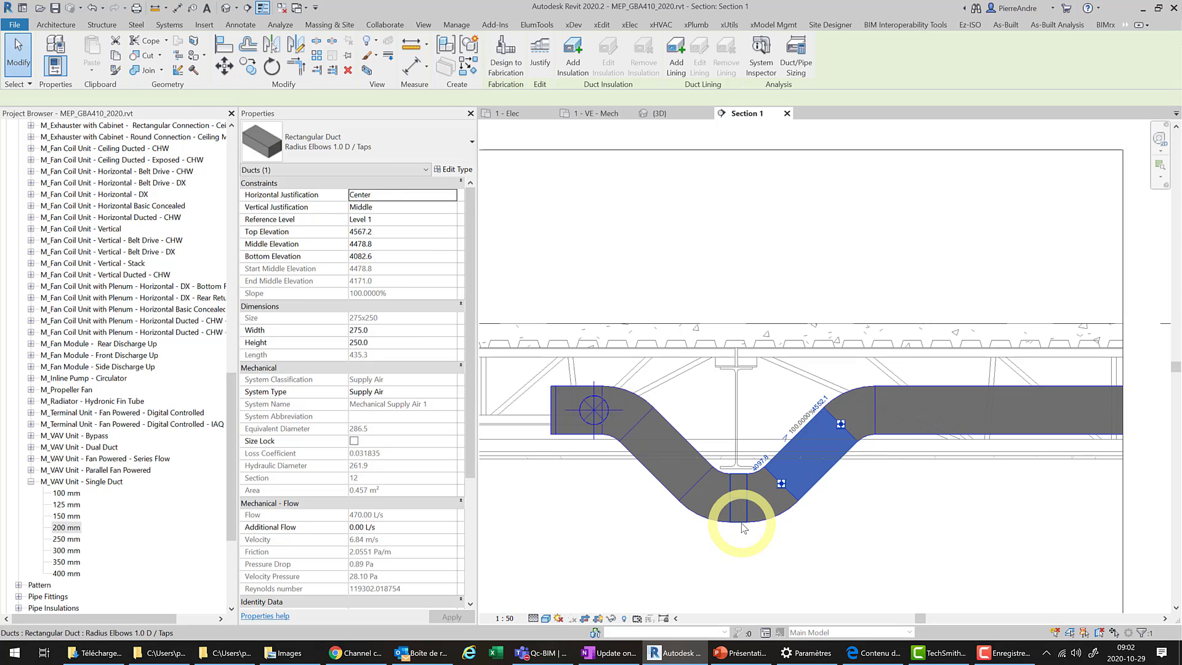
# Try to lower the short horizontal duct segment beneath the beam to a 3997.8 mm middle elevation
pyautogui.click(743, 528)
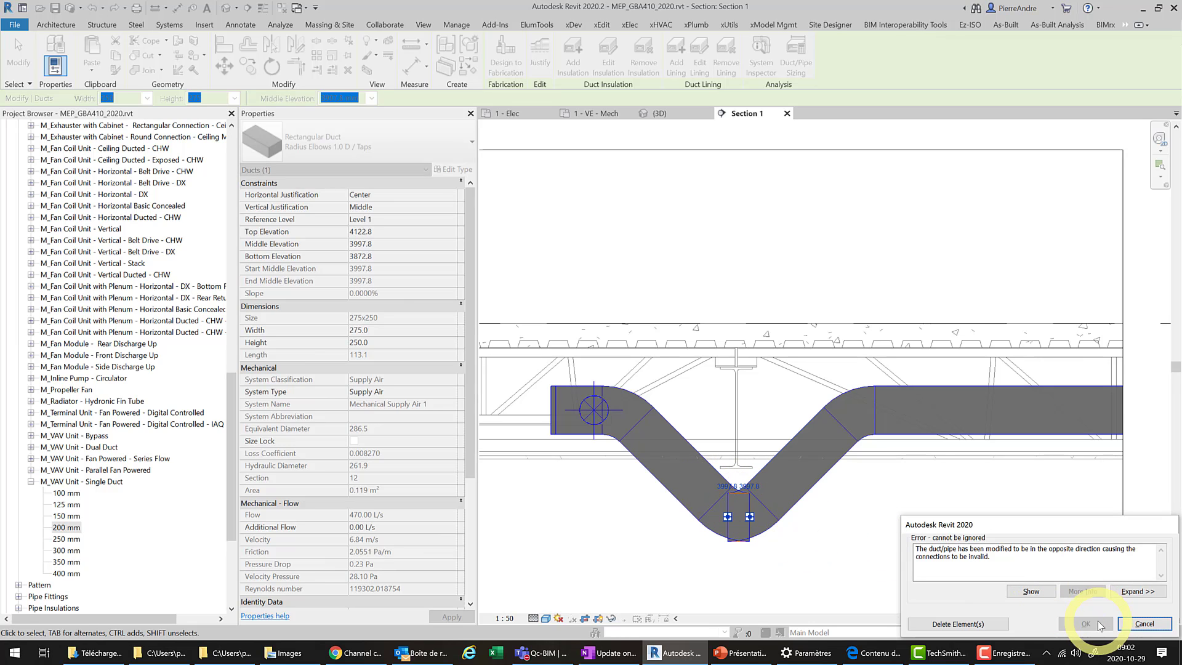
pyautogui.click(1127, 626)
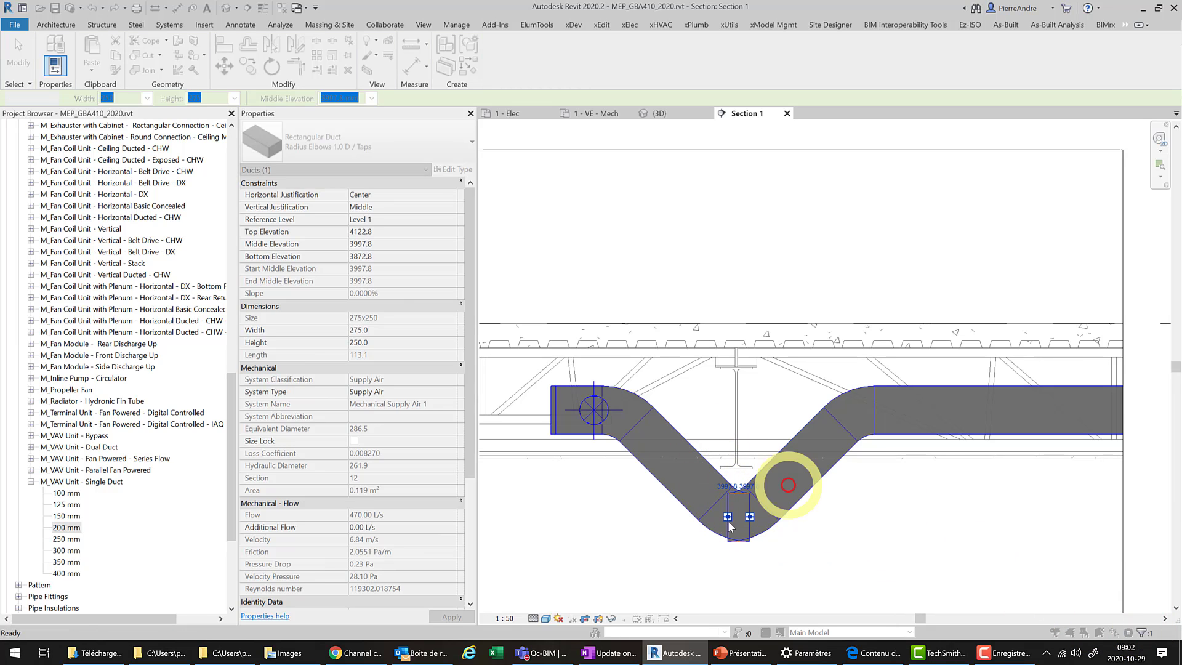
pyautogui.click(806, 528)
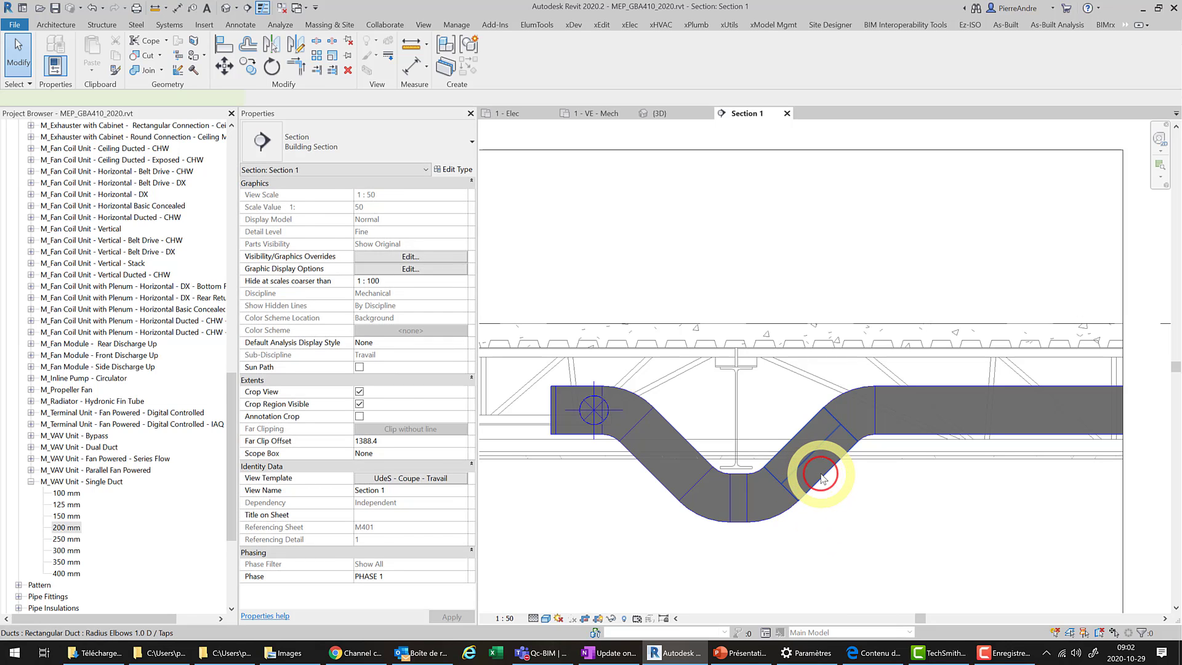
# Adjust the short horizontal duct beneath the beam to a 4117.8 mm middle elevation and nudge the long run's sloped segment toward the beam
pyautogui.click(822, 477)
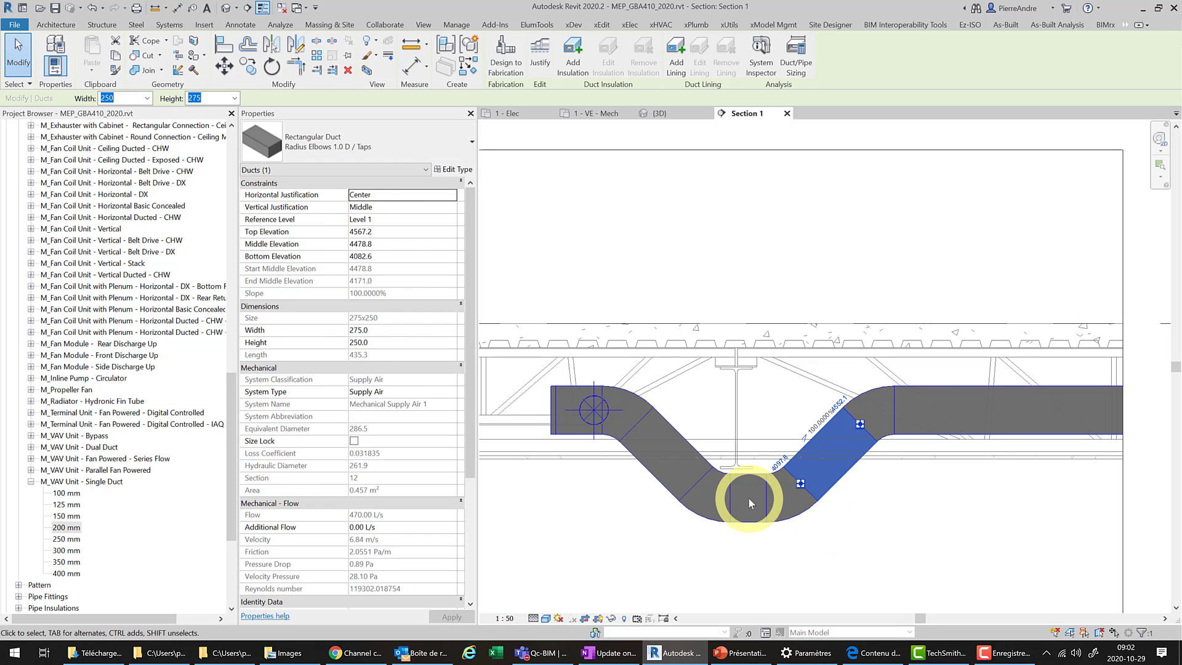
pyautogui.click(772, 513)
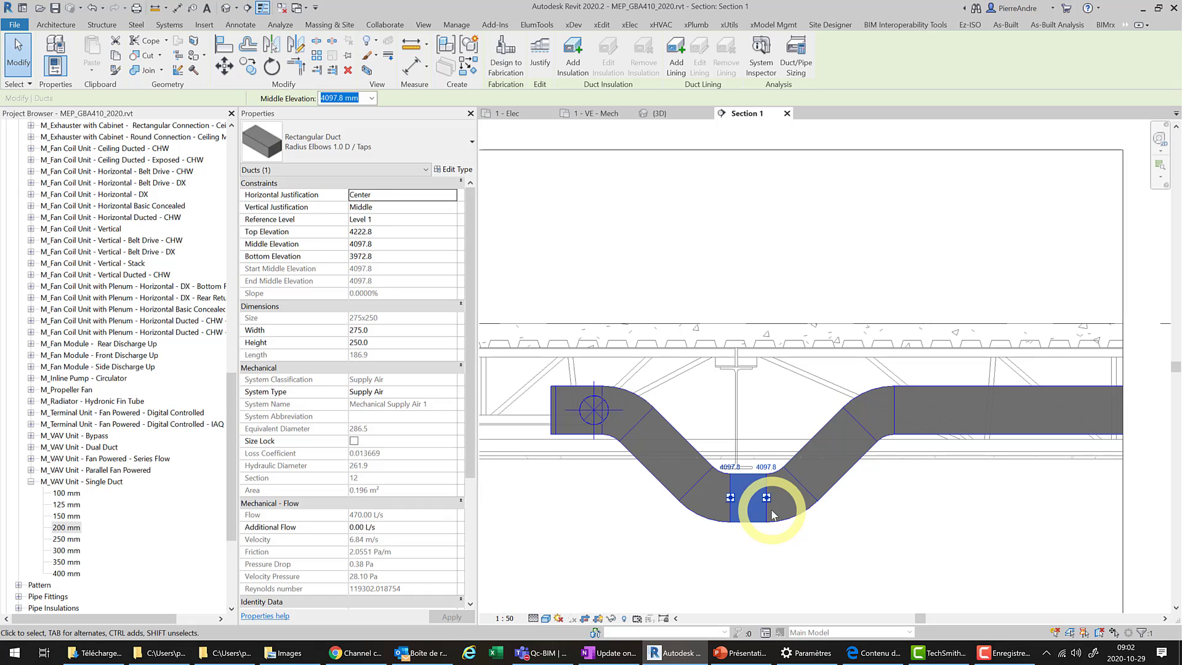
pyautogui.press('Down')
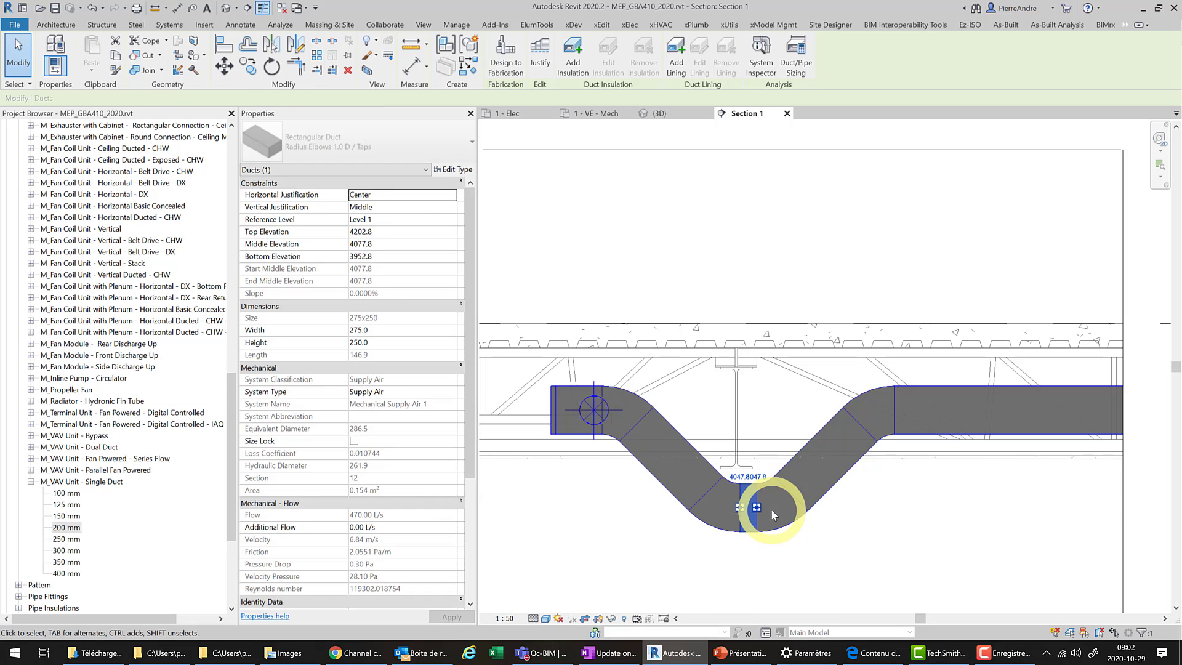
pyautogui.press('Up')
pyautogui.press('Up')
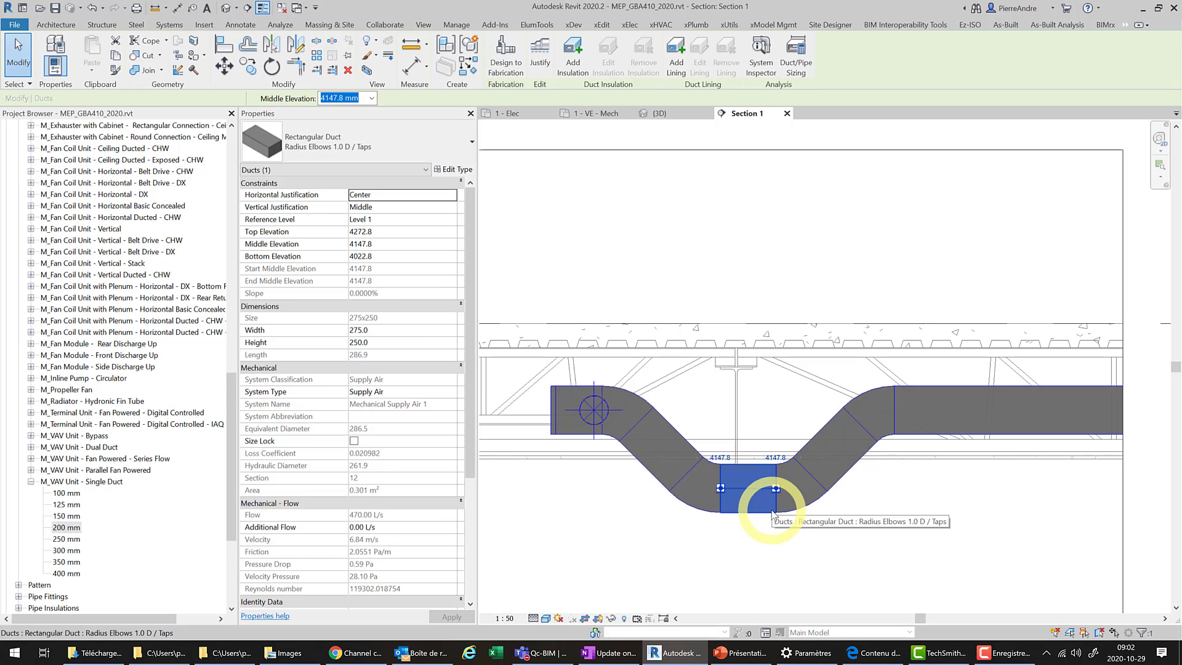
pyautogui.press('Down')
pyautogui.press('Down')
pyautogui.press('Down')
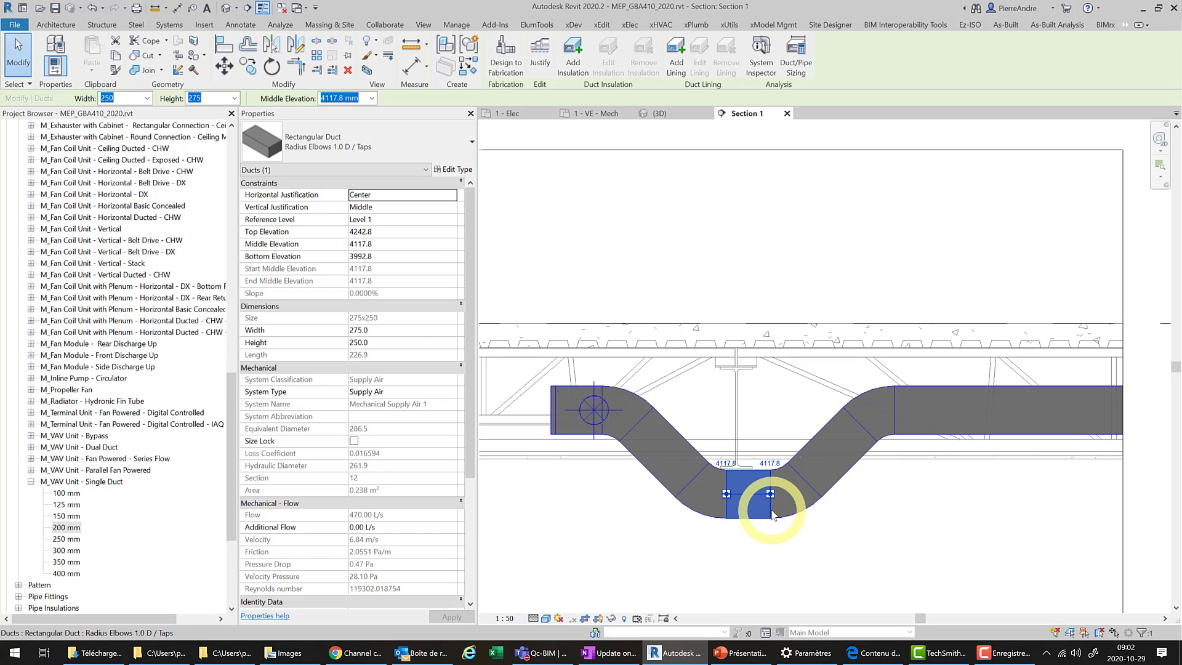
pyautogui.click(804, 445)
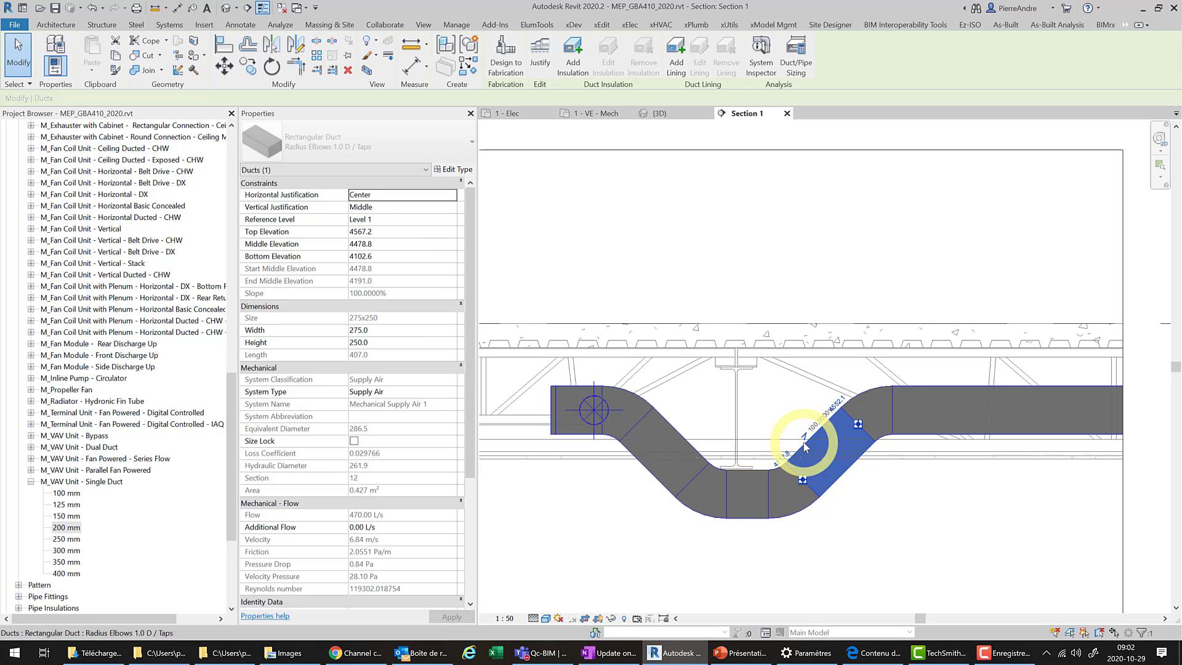
pyautogui.press('Left')
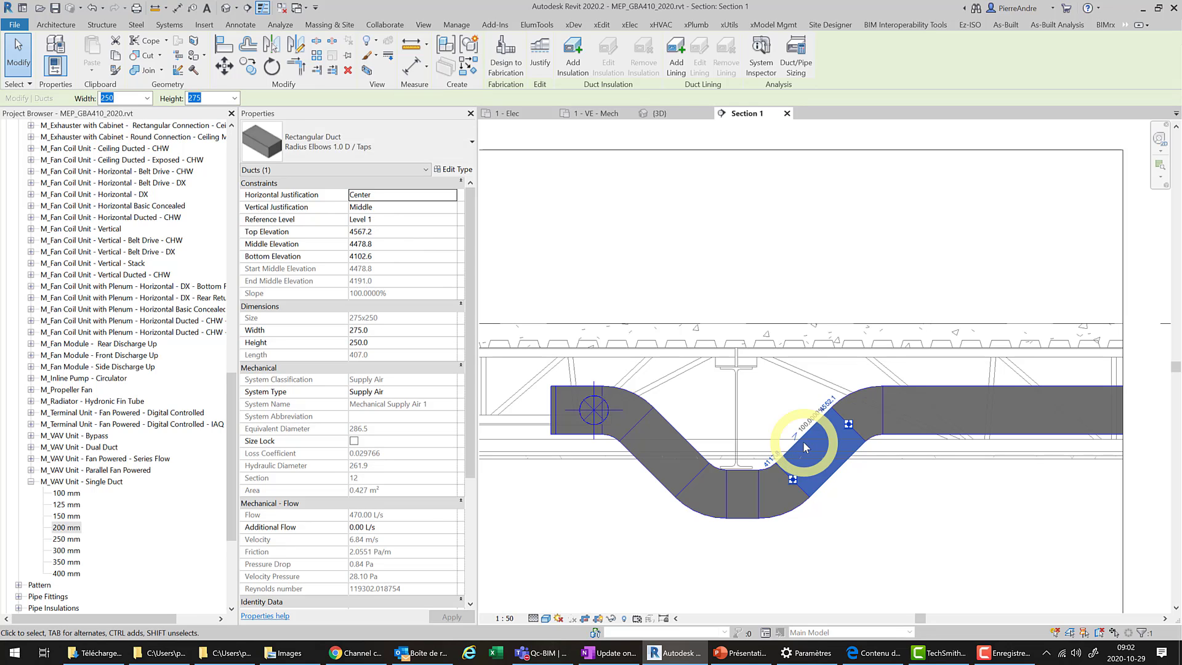
# Open the 3D view and stretch the section box outward to include more of the building around the ductwork
pyautogui.click(654, 112)
pyautogui.click(827, 375)
pyautogui.hotkey('ctrl', 'Tab')
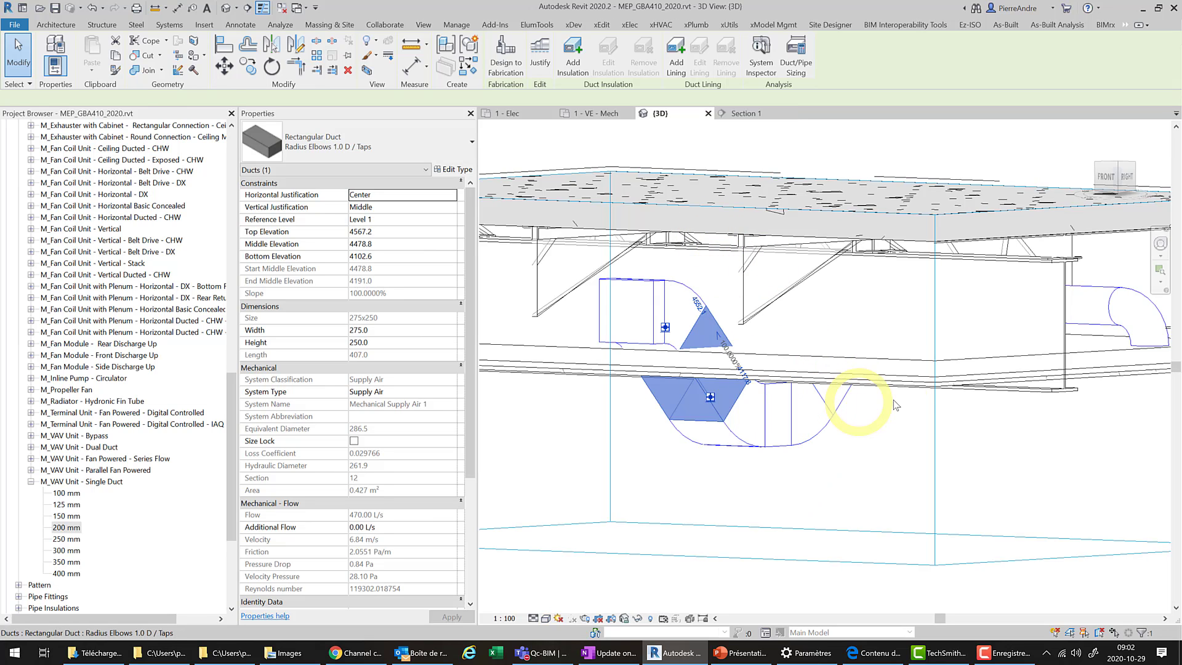
pyautogui.scroll(-5, 763, 443)
pyautogui.click(640, 548)
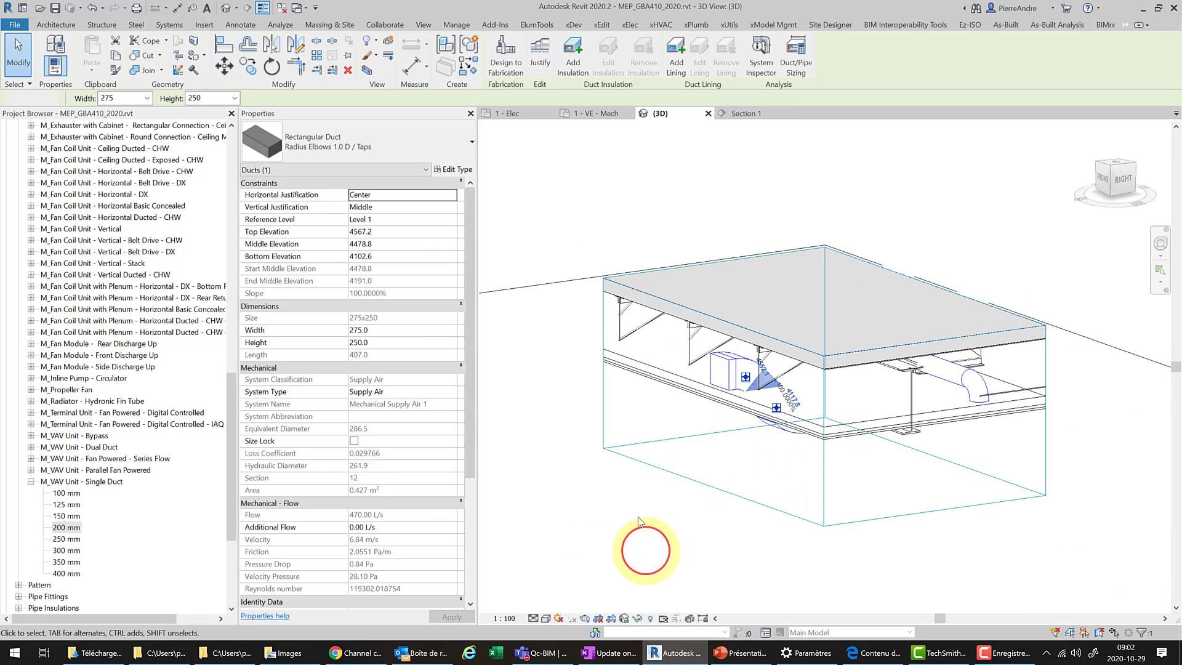
pyautogui.keyDown('shift'); pyautogui.moveTo(625, 503); pyautogui.dragTo(642, 460, button='middle'); pyautogui.keyUp('shift')
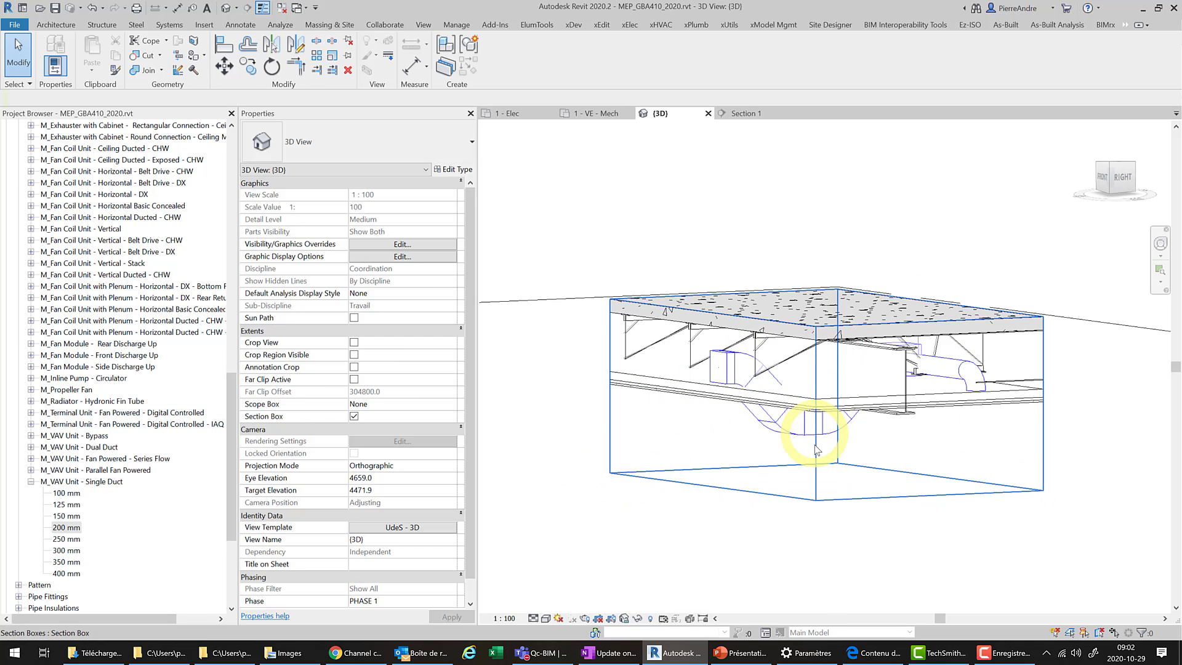
pyautogui.click(816, 449)
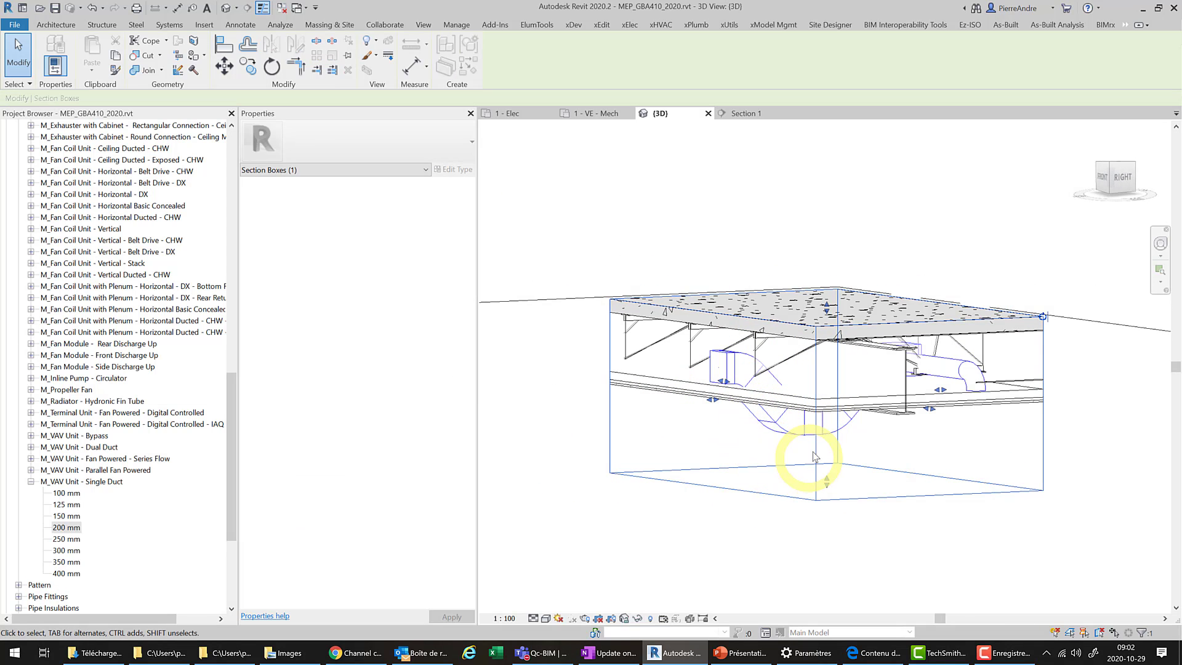
pyautogui.moveTo(723, 381); pyautogui.dragTo(611, 435)
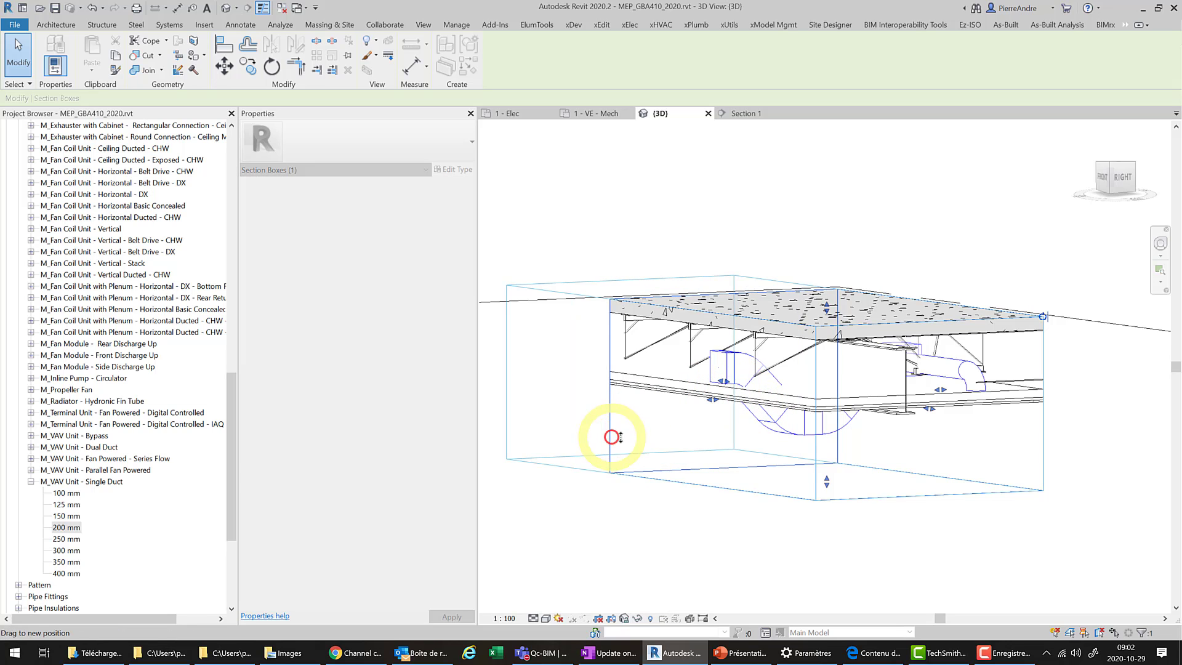
pyautogui.moveTo(807, 417)
pyautogui.keyDown('shift'); pyautogui.mouseDown(button='middle')
pyautogui.moveTo(765, 472)
pyautogui.moveTo(716, 475)
pyautogui.moveTo(644, 390)
pyautogui.moveTo(562, 396)
pyautogui.moveTo(638, 443)
pyautogui.moveTo(792, 325)
pyautogui.moveTo(770, 395)
pyautogui.moveTo(807, 285)
pyautogui.mouseUp(button='middle'); pyautogui.keyUp('shift')
pyautogui.moveTo(819, 243)
pyautogui.keyDown('shift'); pyautogui.mouseDown(button='middle')
pyautogui.moveTo(640, 191)
pyautogui.moveTo(667, 322)
pyautogui.moveTo(807, 274)
pyautogui.moveTo(855, 390)
pyautogui.moveTo(825, 351)
pyautogui.mouseUp(button='middle'); pyautogui.keyUp('shift')
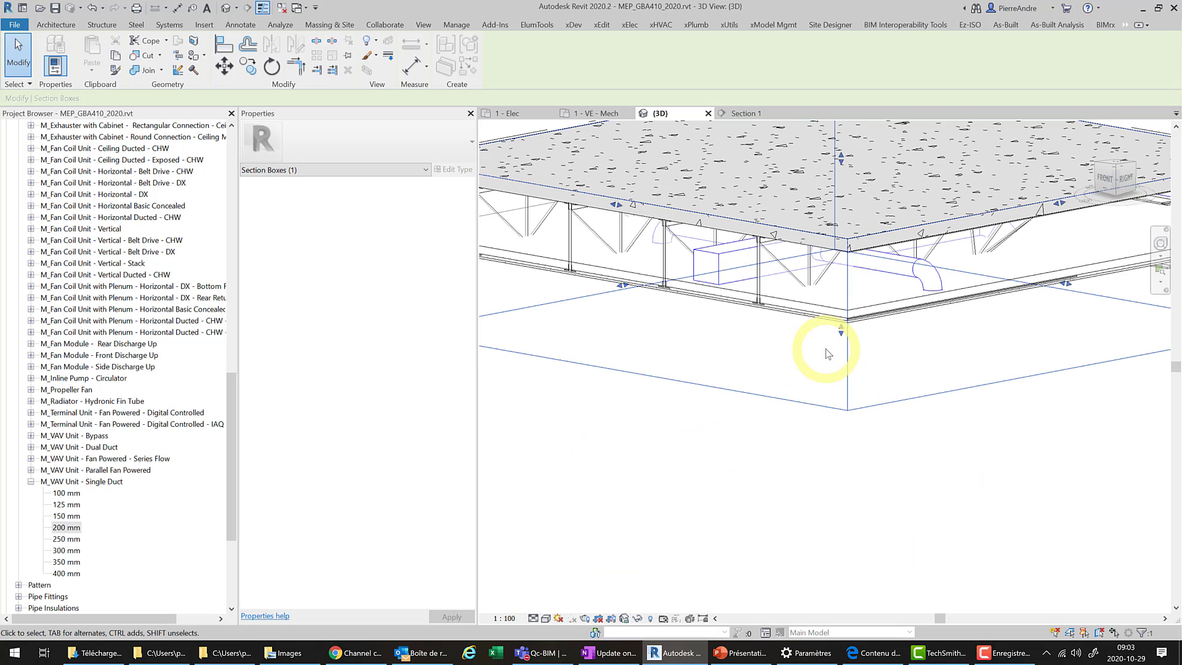
pyautogui.scroll(-3, 770, 334)
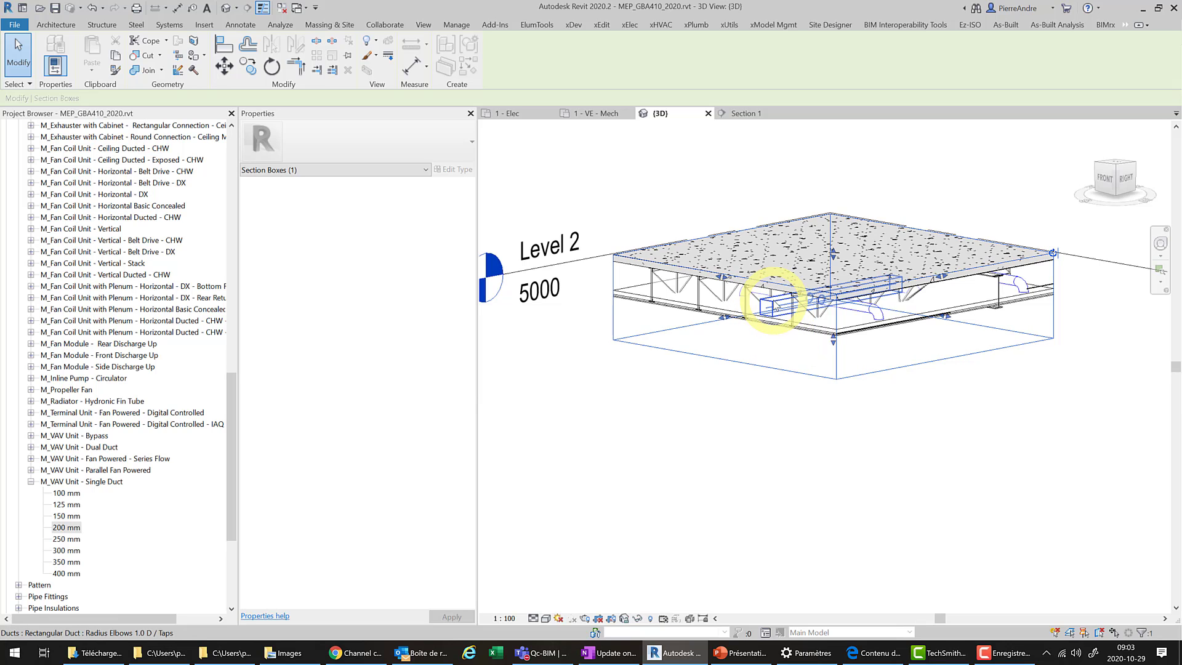
# Select the whole connected supply air duct network and temporarily isolate it in the 3D view
pyautogui.press('Tab')
pyautogui.press('Tab')
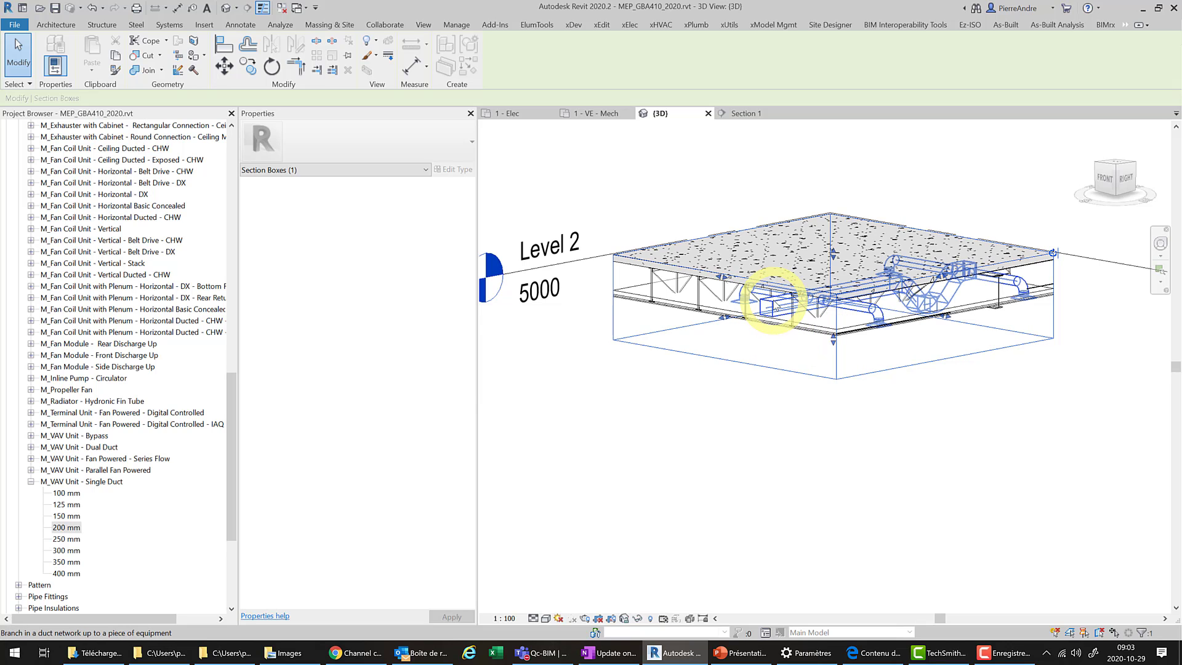
pyautogui.click(774, 302)
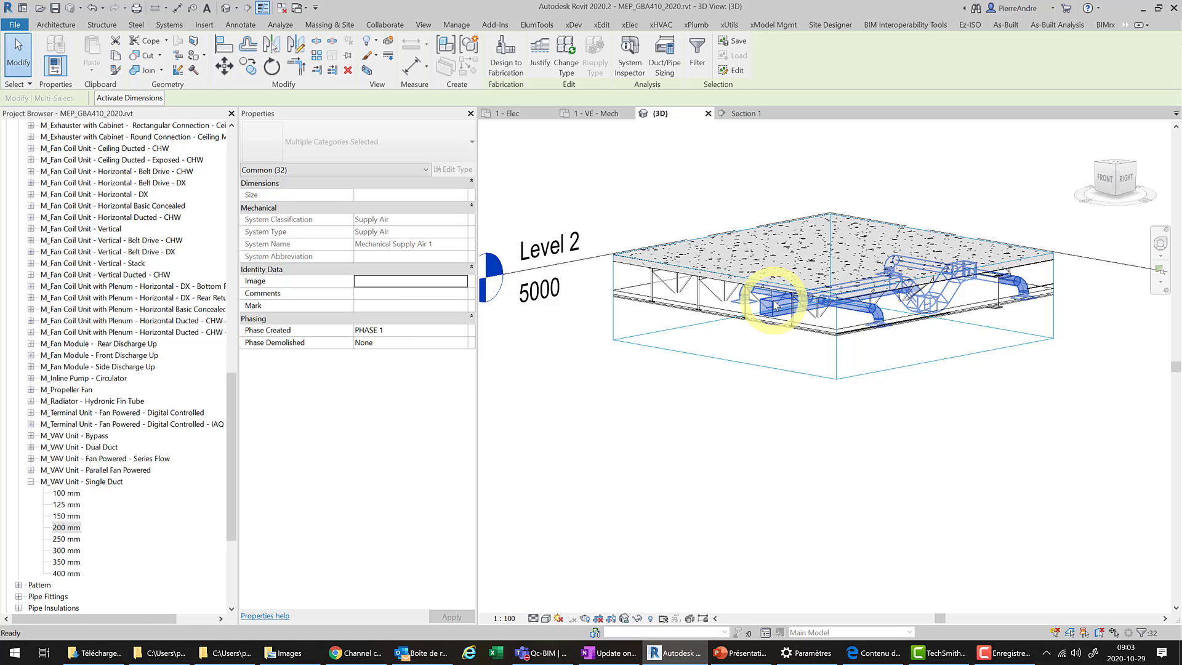
pyautogui.scroll(-3, 774, 302)
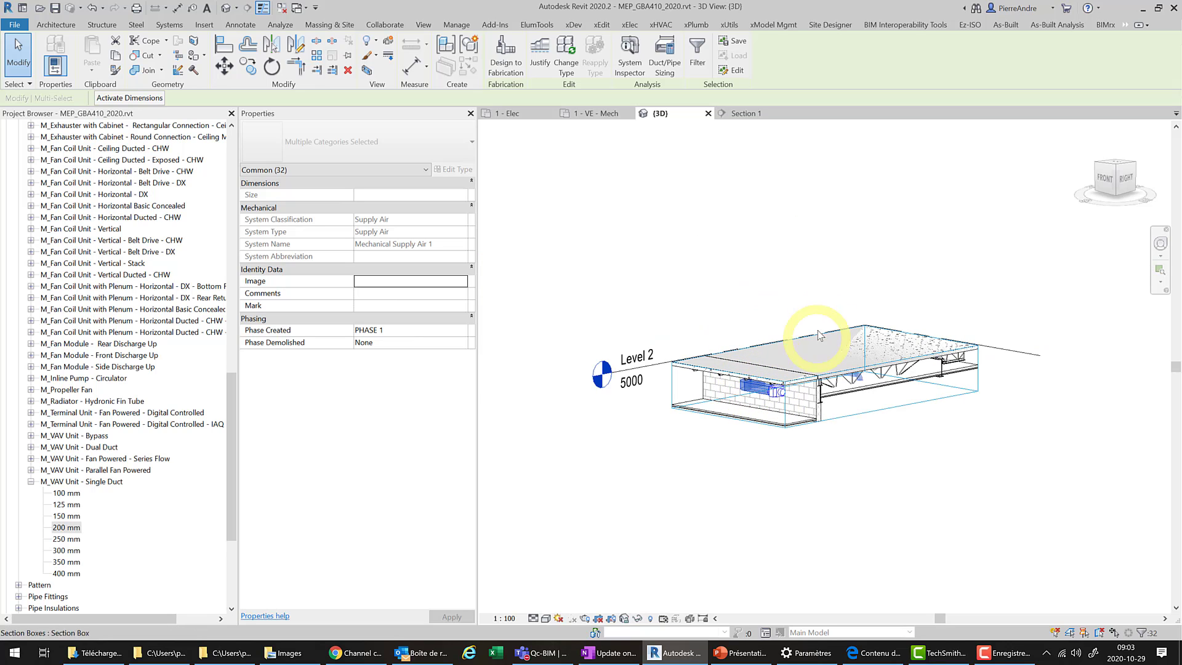
pyautogui.press('h')
pyautogui.press('i')
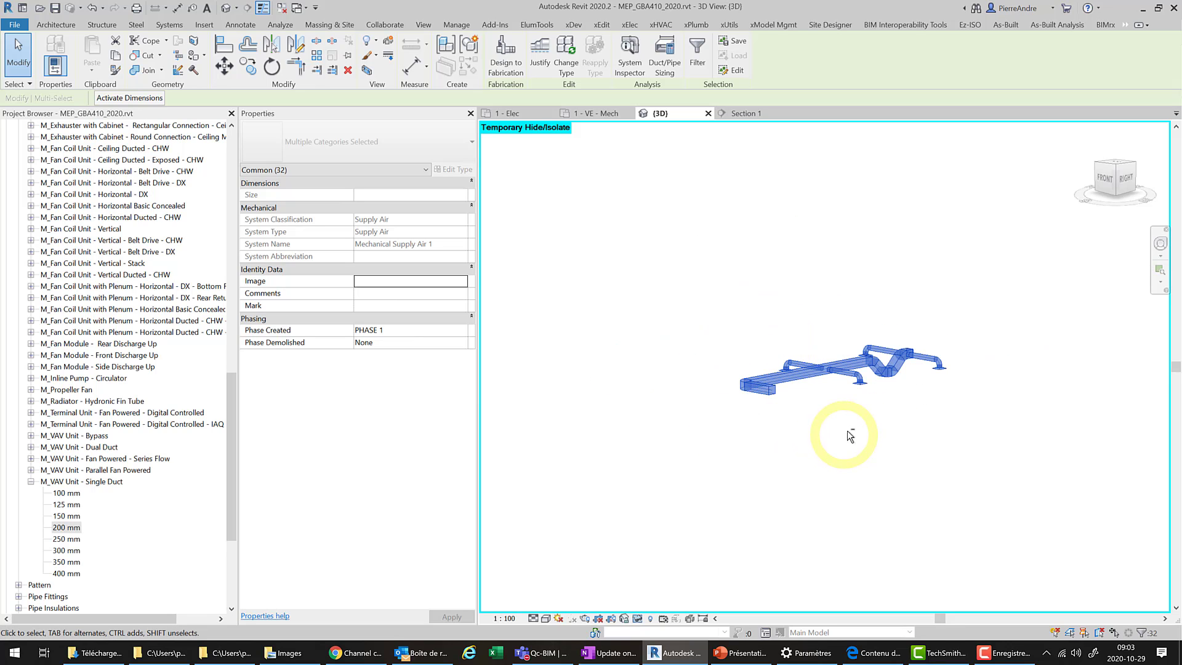
# Inspect the isolated duct network from the side, including the offset and diffuser branches, and reset the temporary isolation
pyautogui.keyDown('shift'); pyautogui.moveTo(849, 432); pyautogui.dragTo(780, 482, button='middle'); pyautogui.keyUp('shift')
pyautogui.click(767, 470)
pyautogui.keyDown('shift'); pyautogui.moveTo(896, 397); pyautogui.dragTo(686, 389, button='middle'); pyautogui.keyUp('shift')
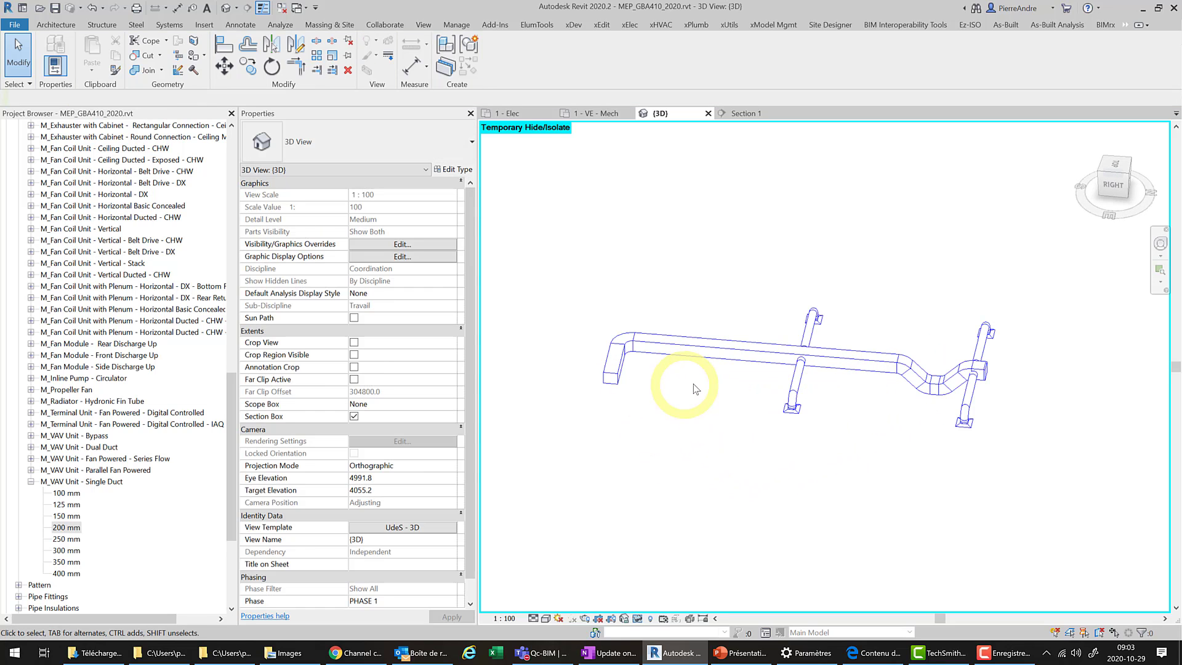
pyautogui.press('h')
pyautogui.press('r')
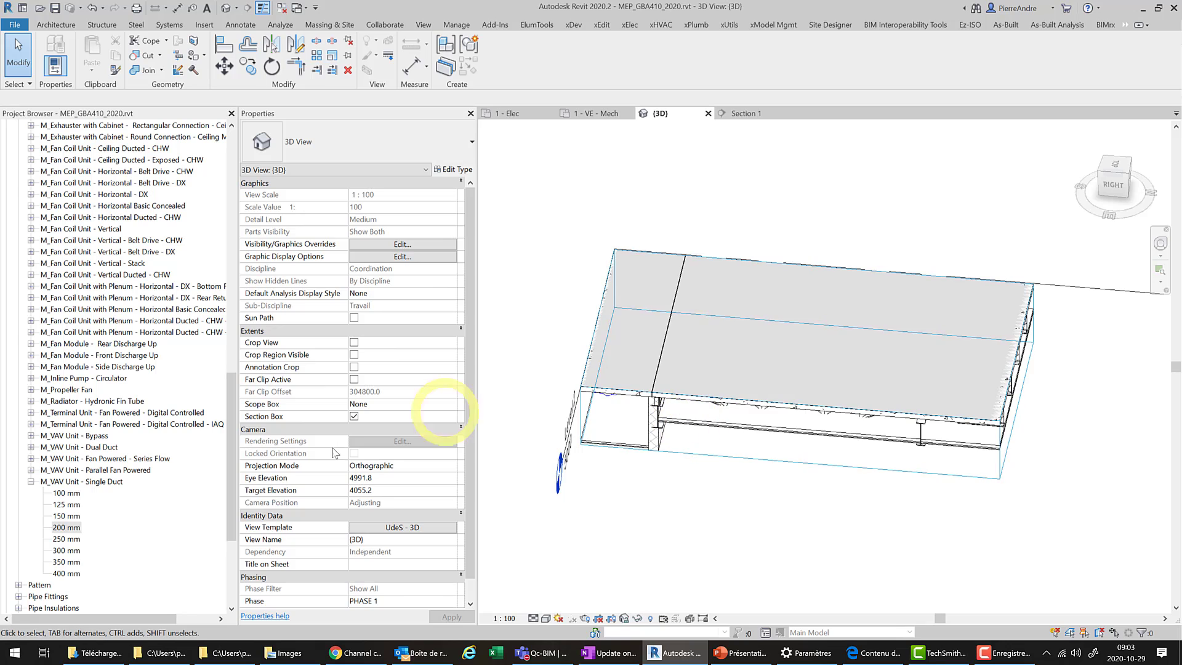